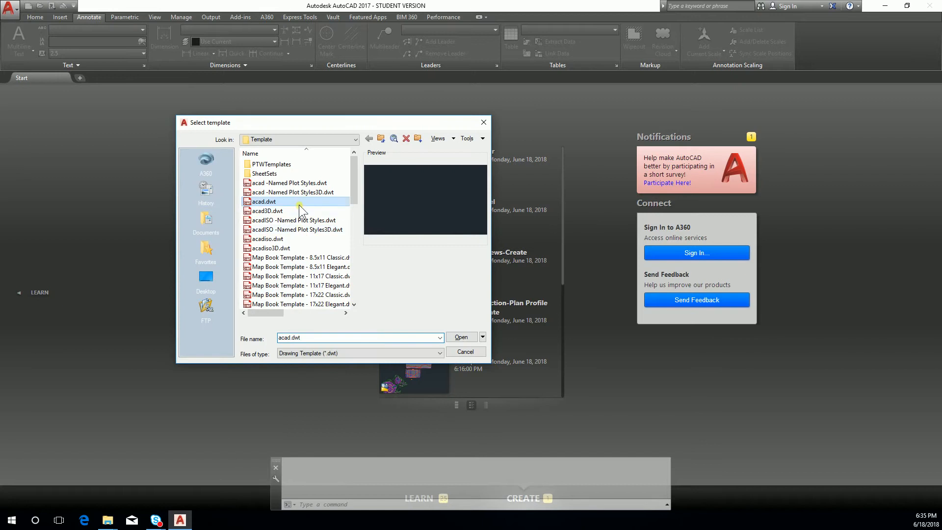
# Create a new drawing from the acad.dwt template and bring the origin into view.
pyautogui.doubleClick(298, 203)
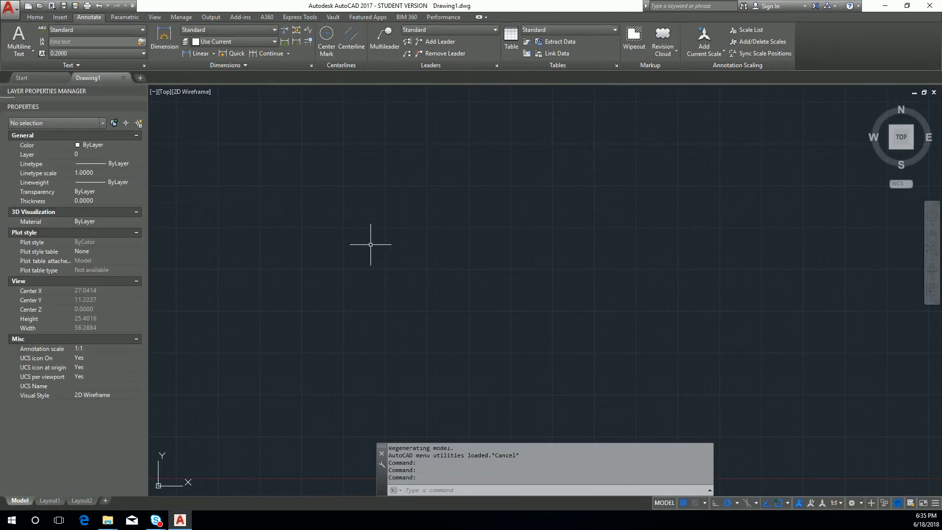
pyautogui.scroll(-7, 370, 244)
pyautogui.moveTo(410, 220)
pyautogui.mouseDown(button='middle')
pyautogui.moveTo(404, 265)
pyautogui.moveTo(368, 273)
pyautogui.moveTo(366, 291)
pyautogui.mouseUp(button='middle')
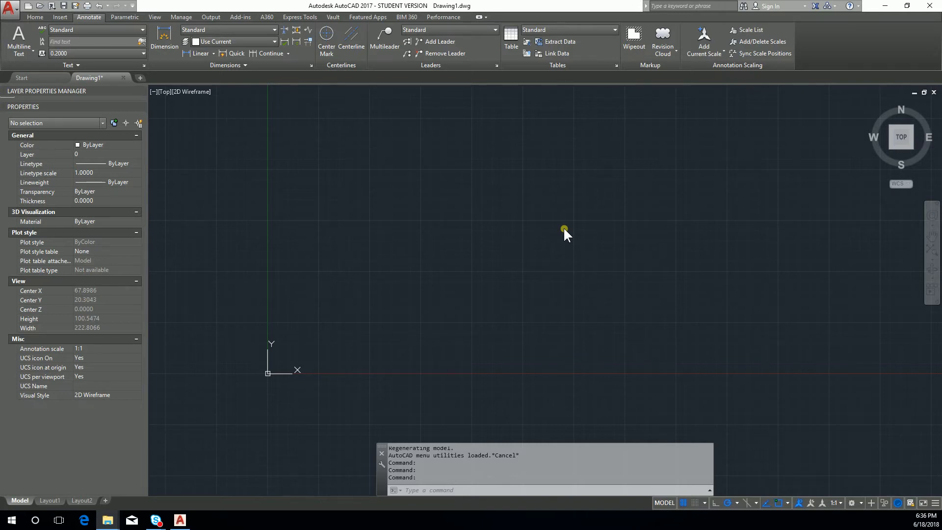
# Set the default insertion scale to Millimeters for both source content and target drawing units, and apply the options.
pyautogui.click(9, 9)
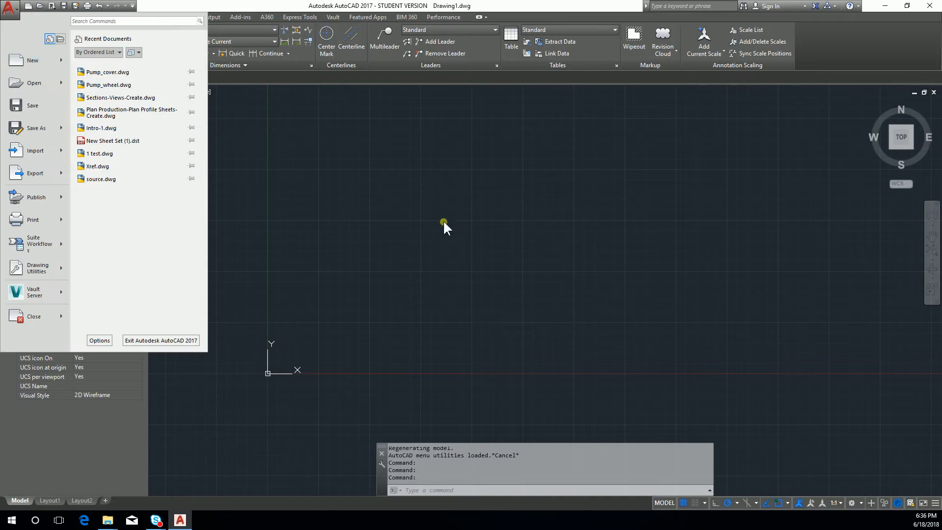
pyautogui.click(90, 347)
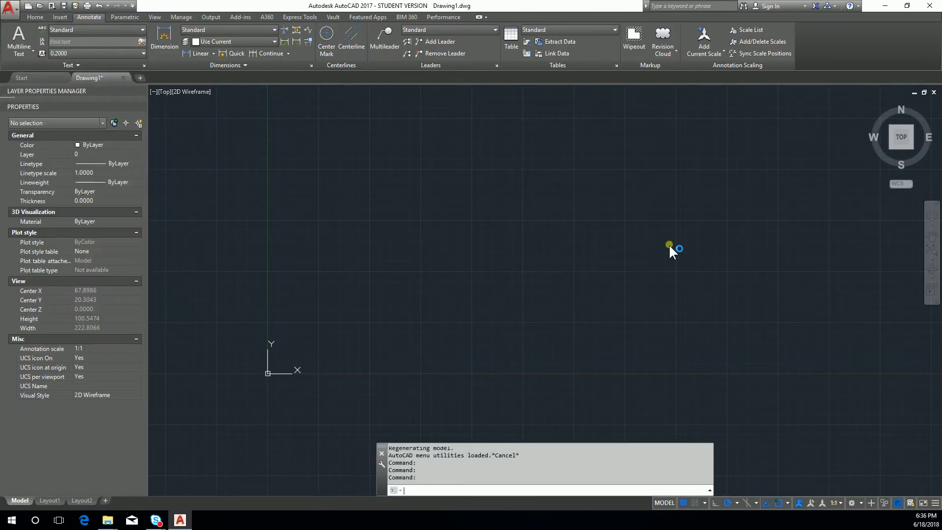
pyautogui.click(669, 244)
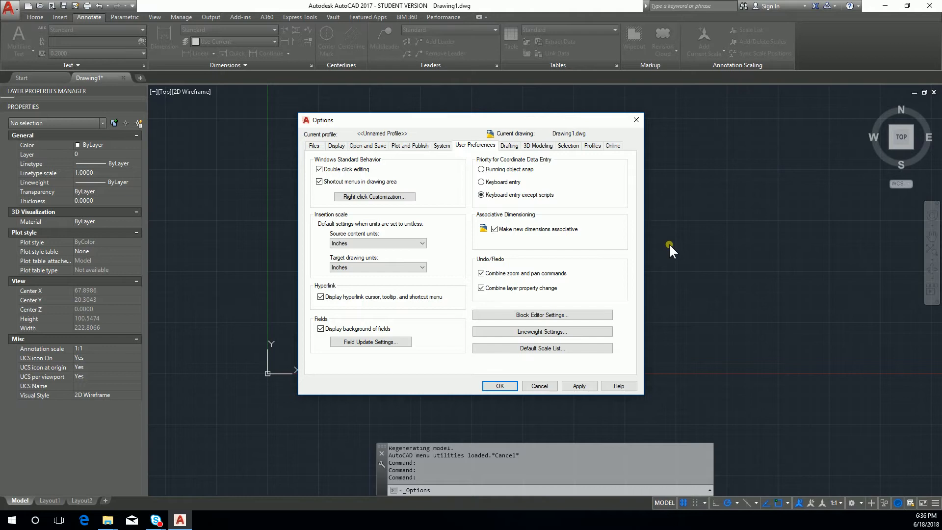
pyautogui.click(396, 241)
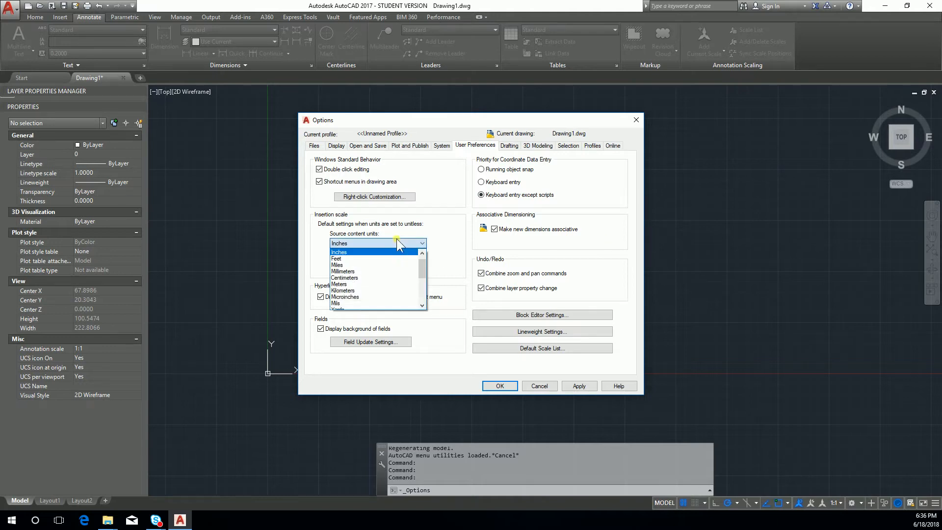
pyautogui.click(396, 269)
pyautogui.click(396, 269)
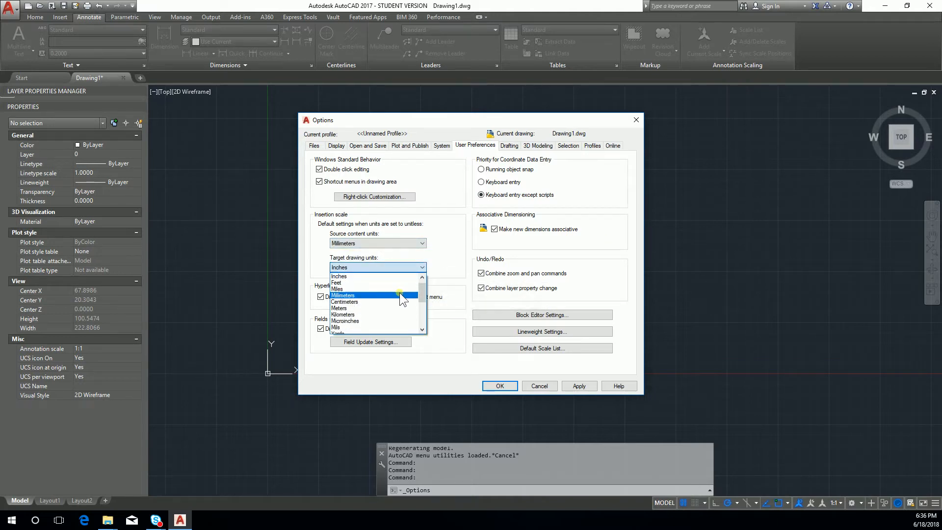
pyautogui.click(386, 292)
pyautogui.click(584, 388)
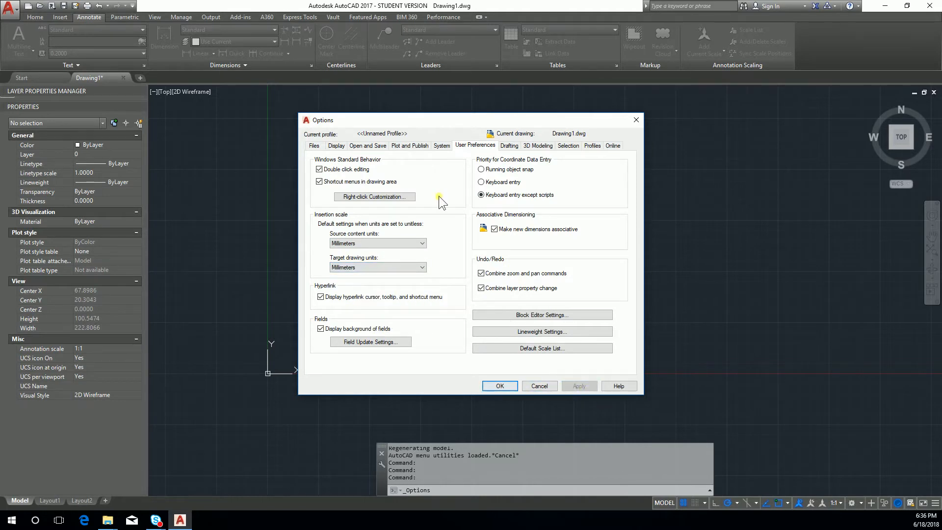
pyautogui.click(314, 145)
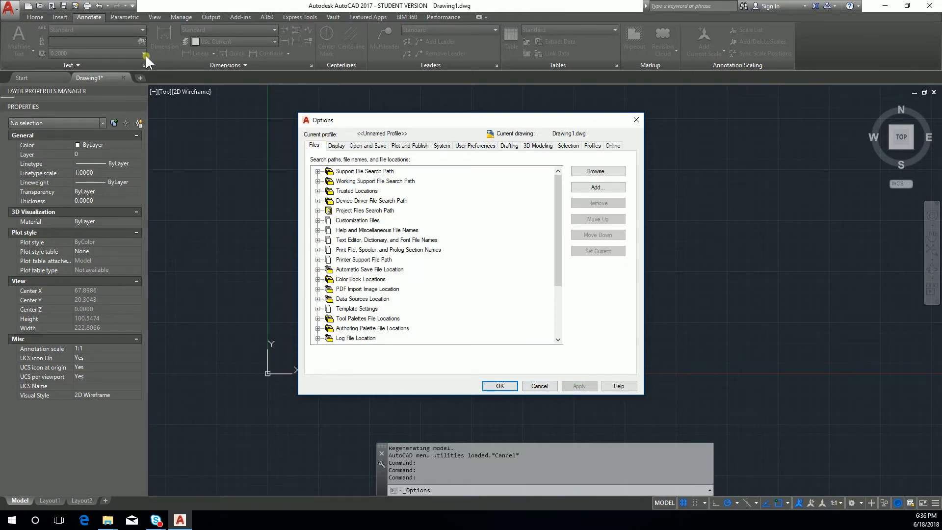
pyautogui.press('Return')
# Create another new drawing from the metric acadiso.dwt template.
pyautogui.click(29, 6)
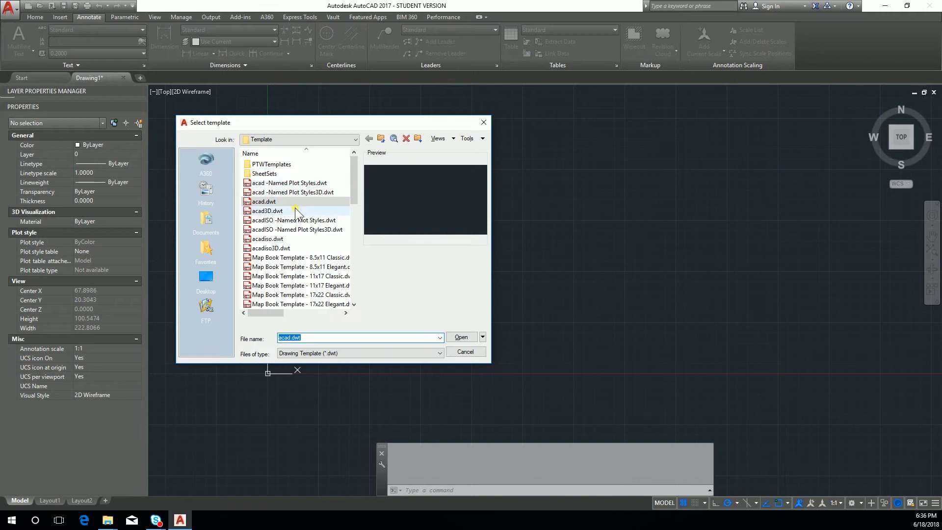
pyautogui.click(306, 239)
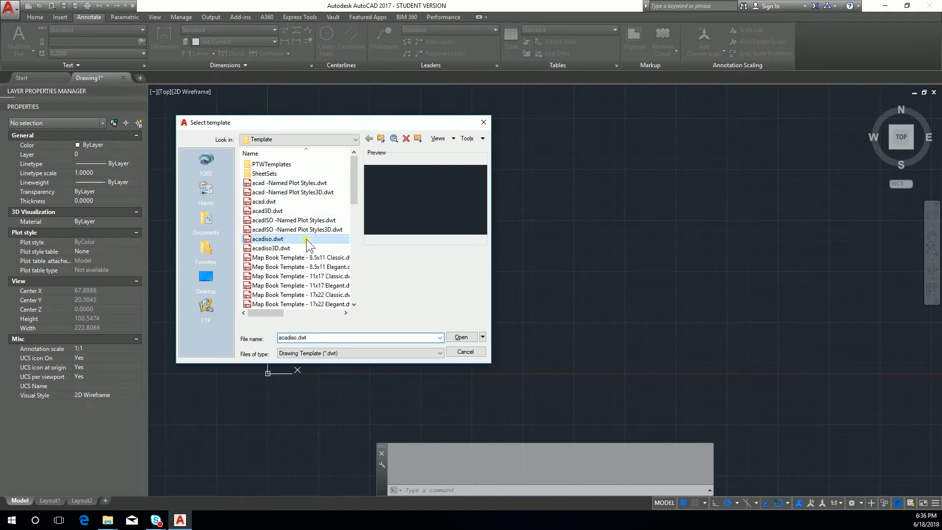
pyautogui.doubleClick(306, 239)
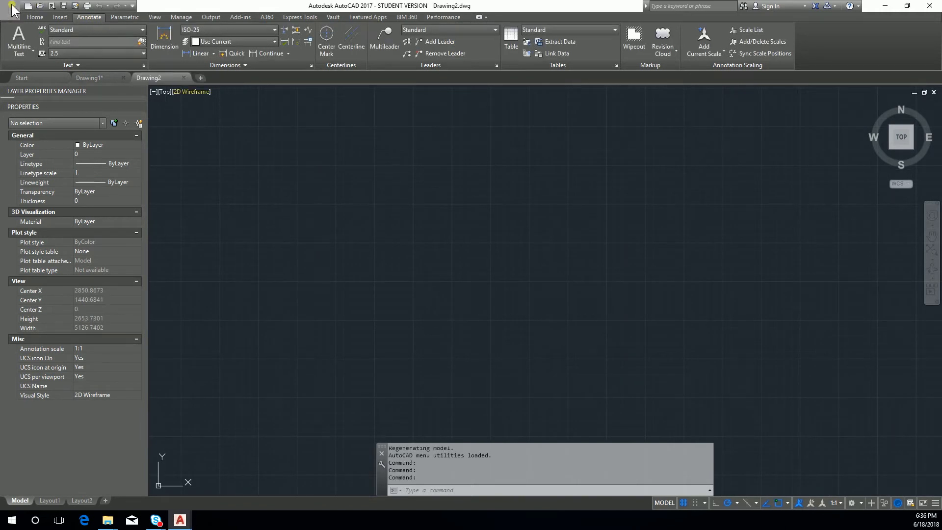
# Examine the profile, drafting, file location and plot settings in the program options, including the available default output devices.
pyautogui.click(12, 8)
pyautogui.click(103, 337)
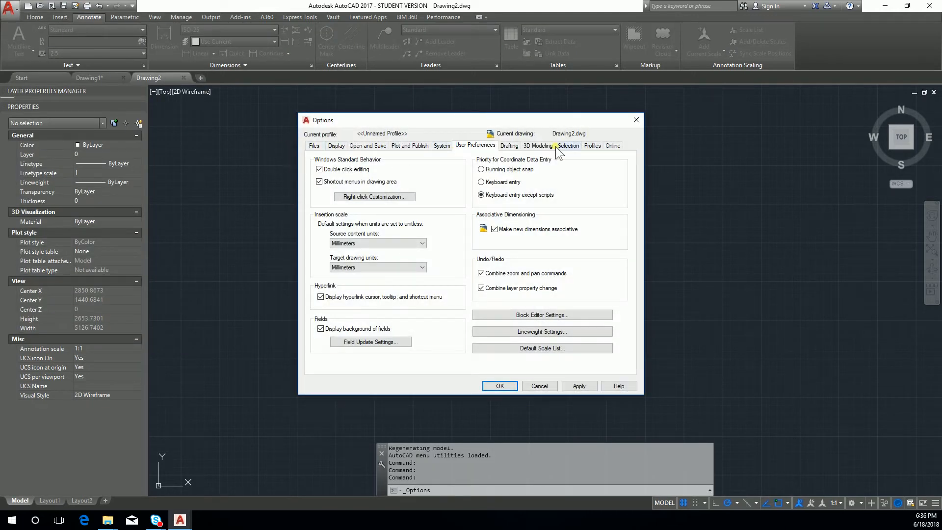
pyautogui.click(589, 146)
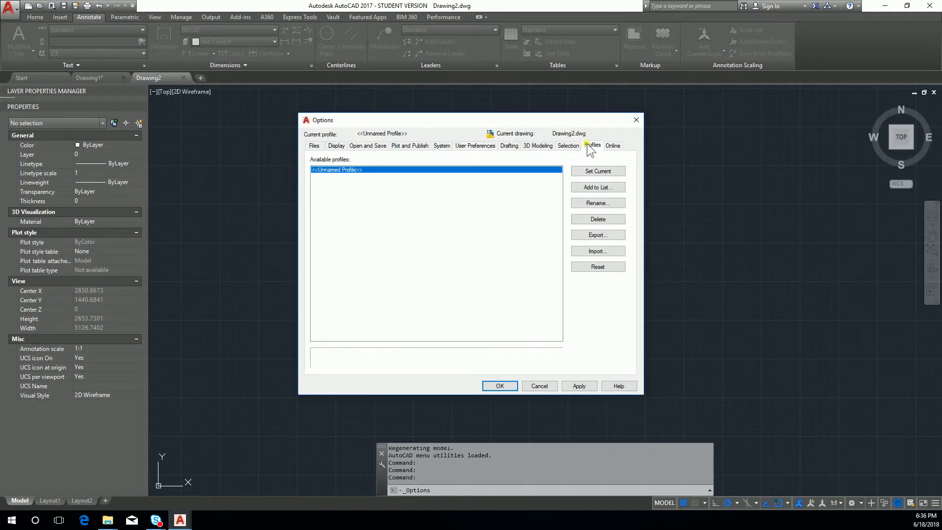
pyautogui.click(507, 148)
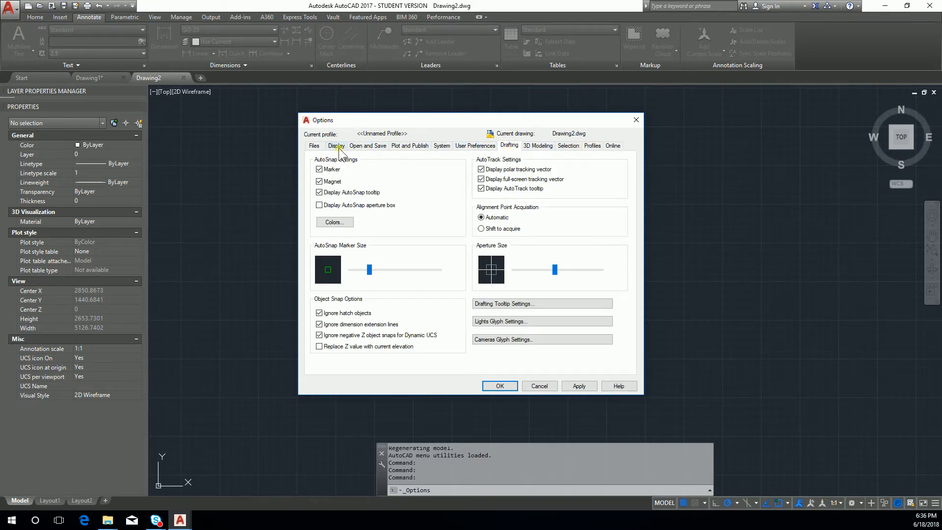
pyautogui.click(315, 147)
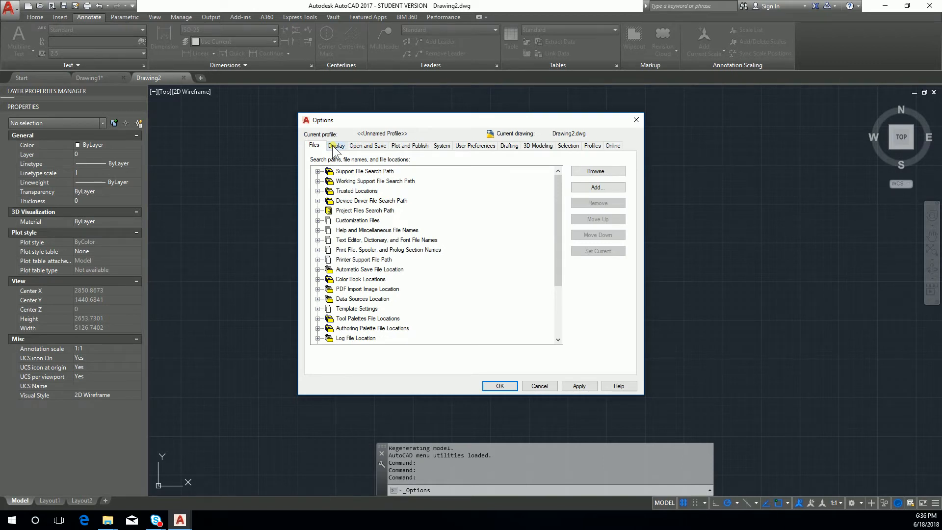
pyautogui.click(418, 146)
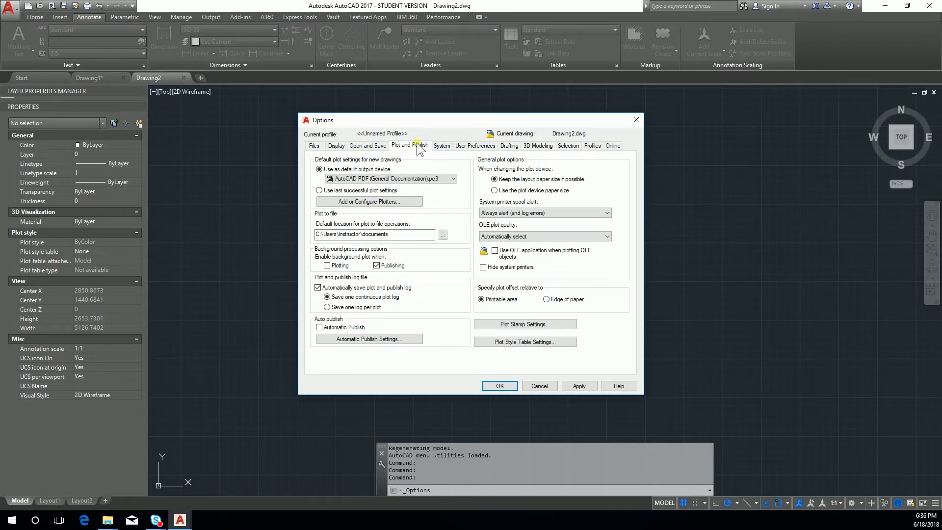
pyautogui.click(436, 177)
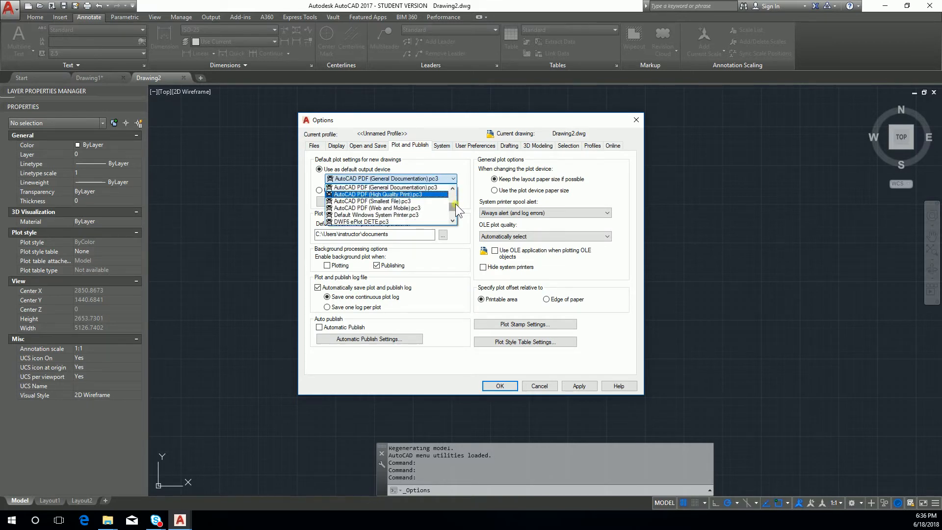
pyautogui.moveTo(455, 205); pyautogui.dragTo(459, 192)
pyautogui.click(455, 180)
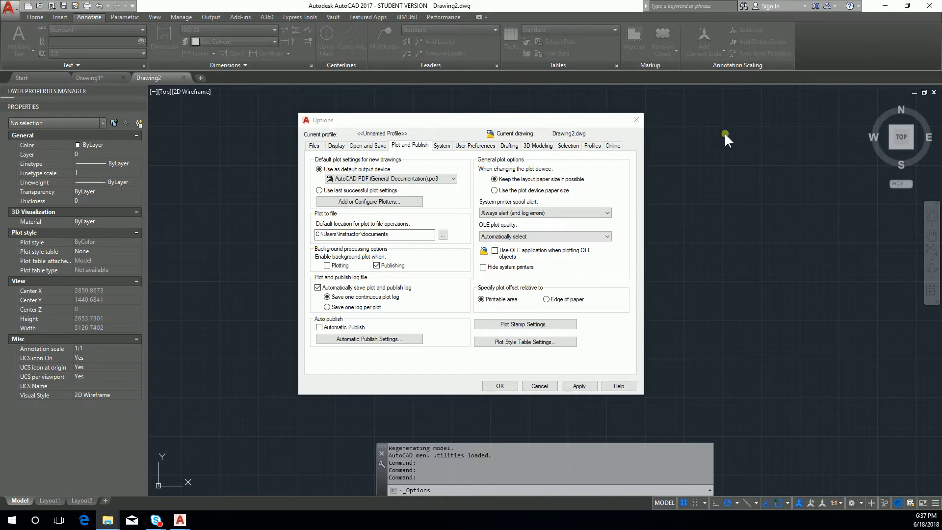
pyautogui.click(636, 119)
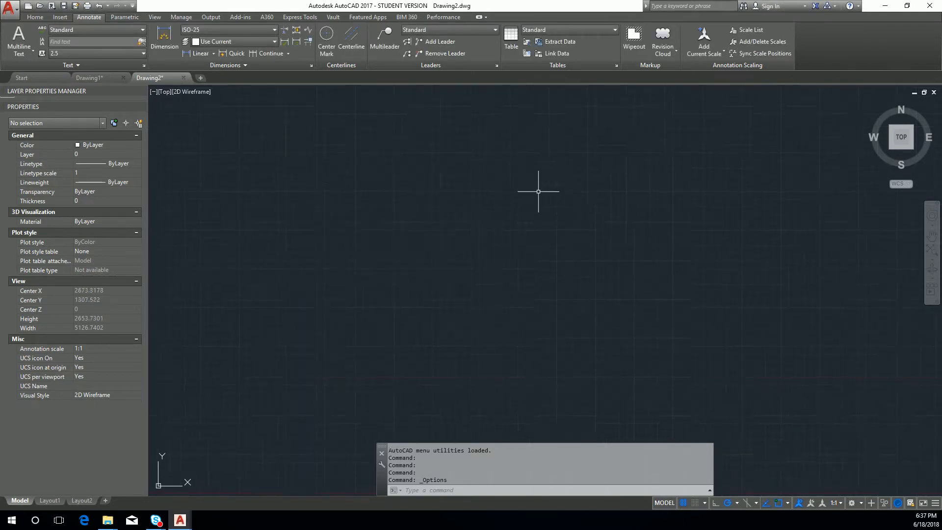
pyautogui.scroll(-3, 539, 193)
pyautogui.scroll(1, 550, 198)
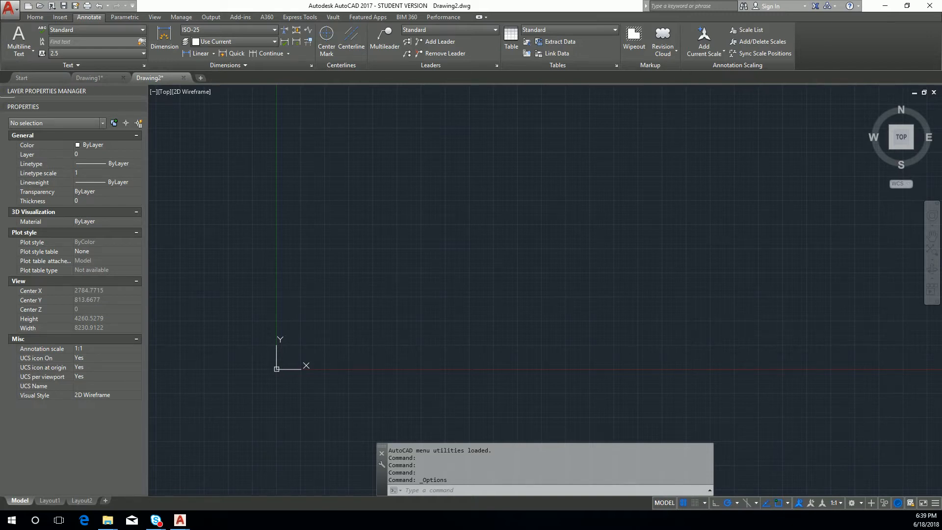
pyautogui.click(614, 271)
pyautogui.press('Escape')
pyautogui.press('Escape')
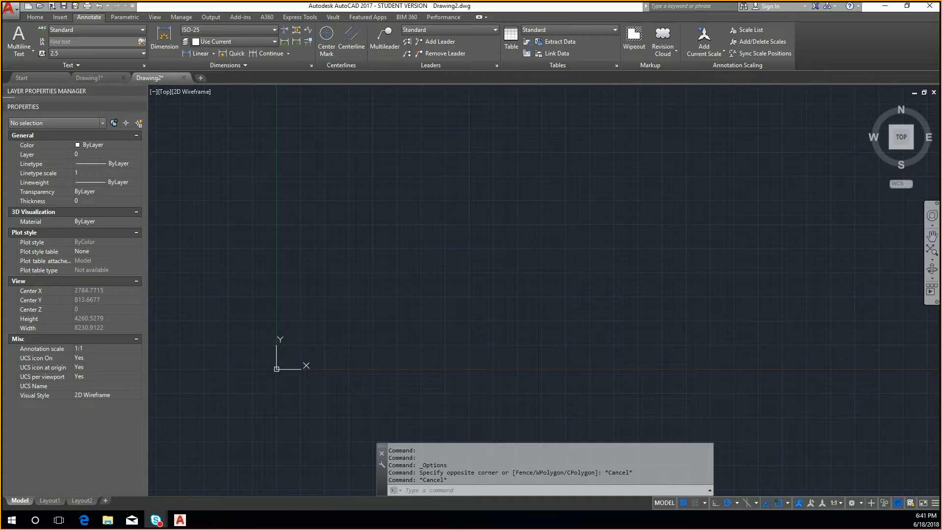
pyautogui.click(662, 252)
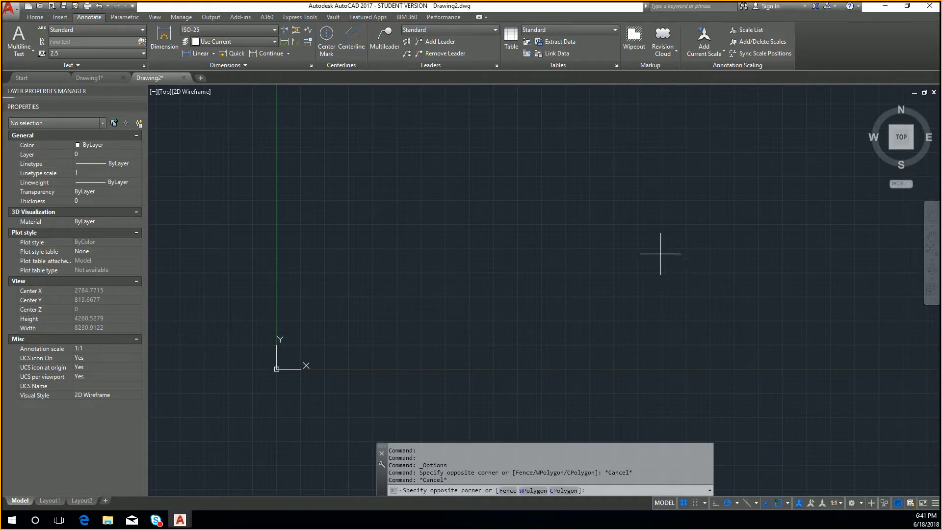
pyautogui.press('Escape')
pyautogui.press('Escape')
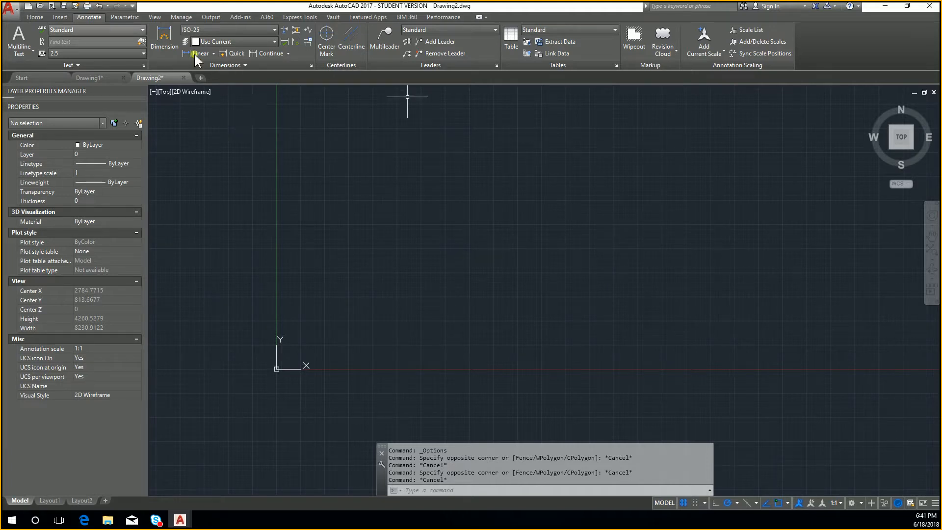
pyautogui.click(35, 16)
pyautogui.moveTo(479, 237)
pyautogui.mouseDown(button='middle')
pyautogui.moveTo(477, 258)
pyautogui.moveTo(437, 269)
pyautogui.mouseUp(button='middle')
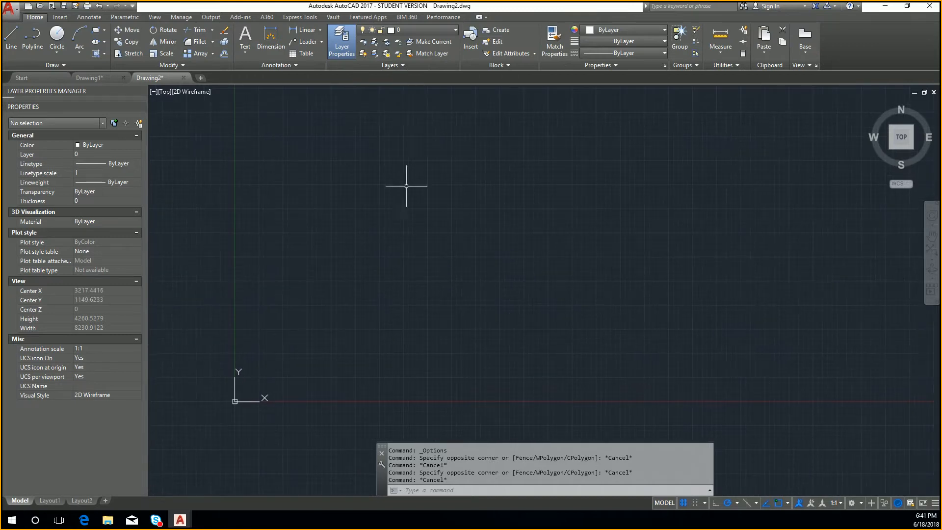
pyautogui.moveTo(462, 160); pyautogui.dragTo(461, 177, button='middle')
pyautogui.click(57, 17)
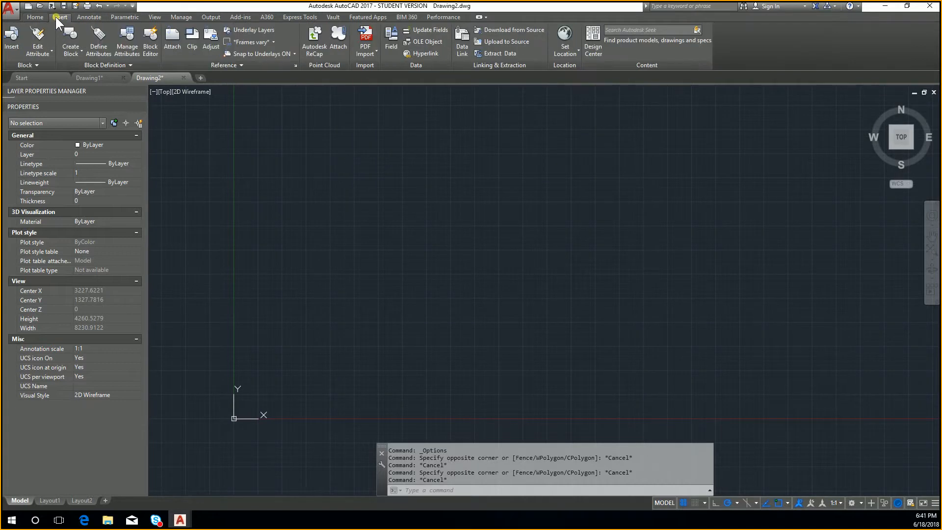
pyautogui.click(87, 16)
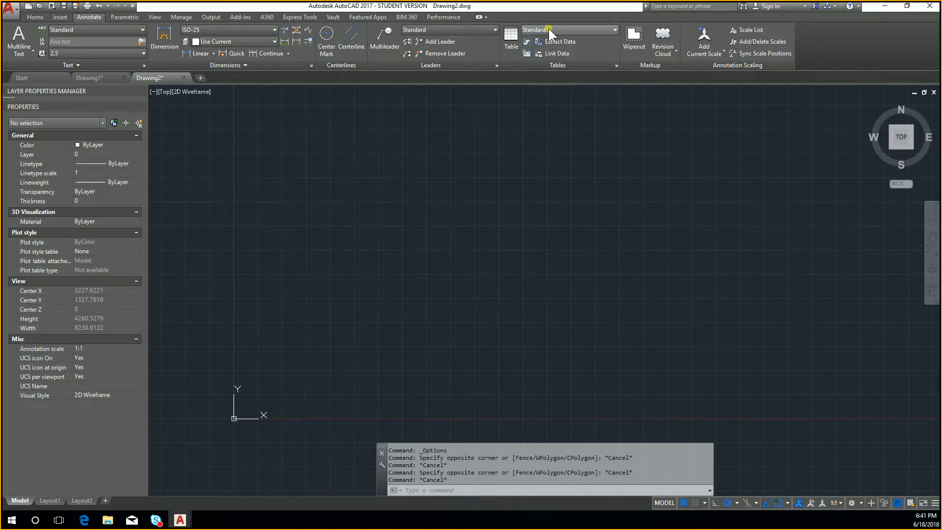
pyautogui.write('R')
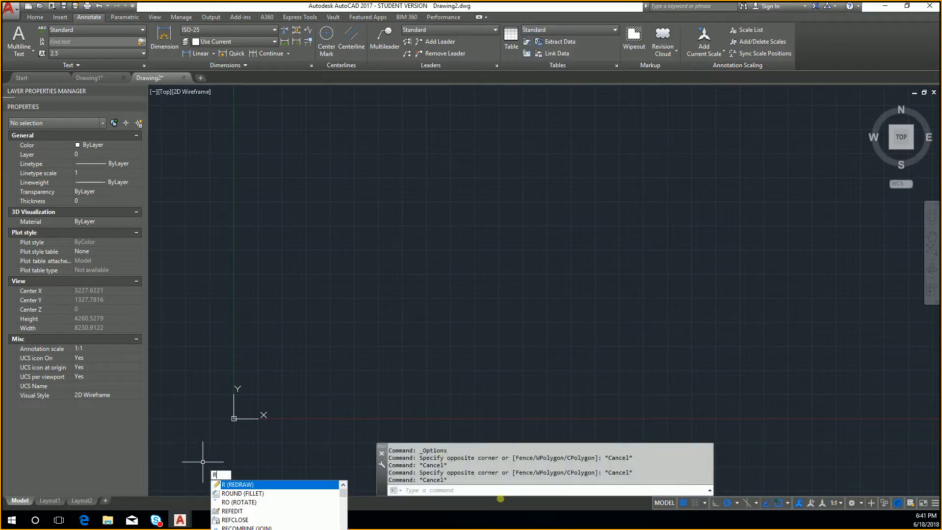
pyautogui.press('Escape')
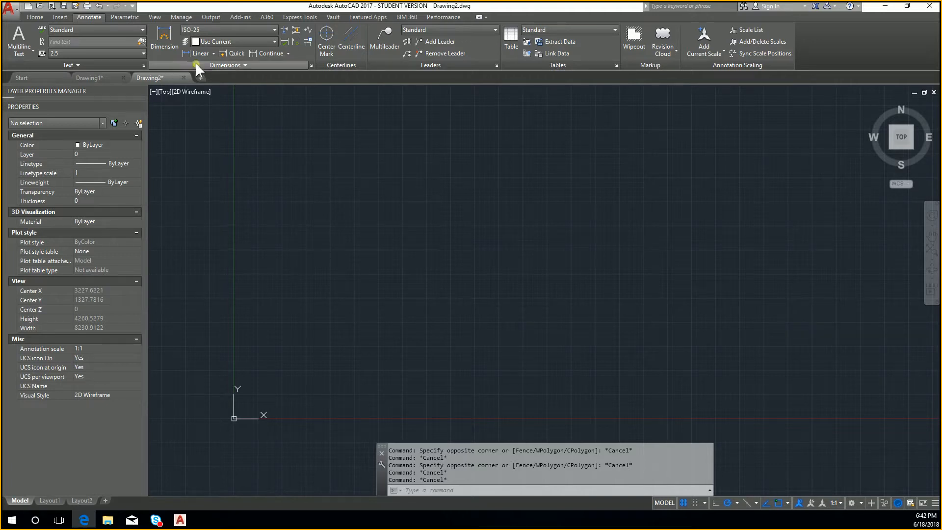
# Examine the table style manager and the Insert Table settings without inserting a table.
pyautogui.click(566, 30)
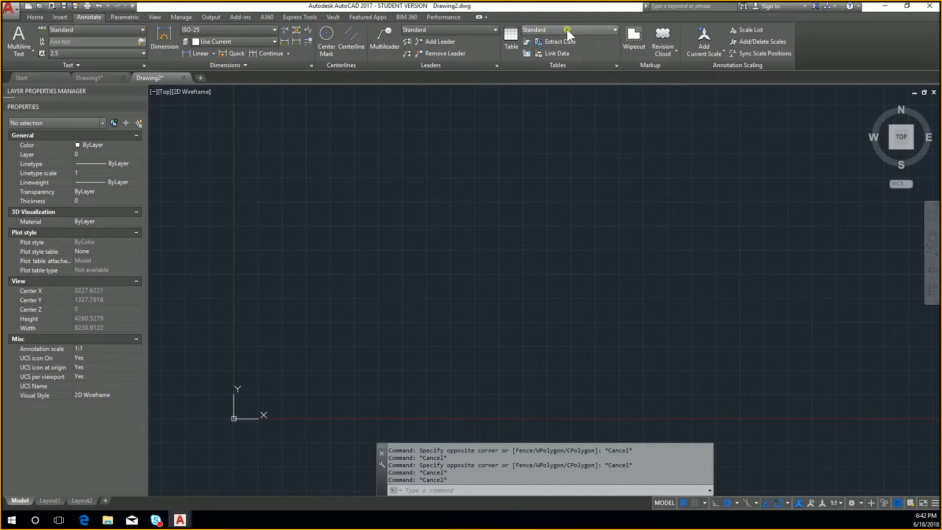
pyautogui.click(602, 29)
pyautogui.click(584, 90)
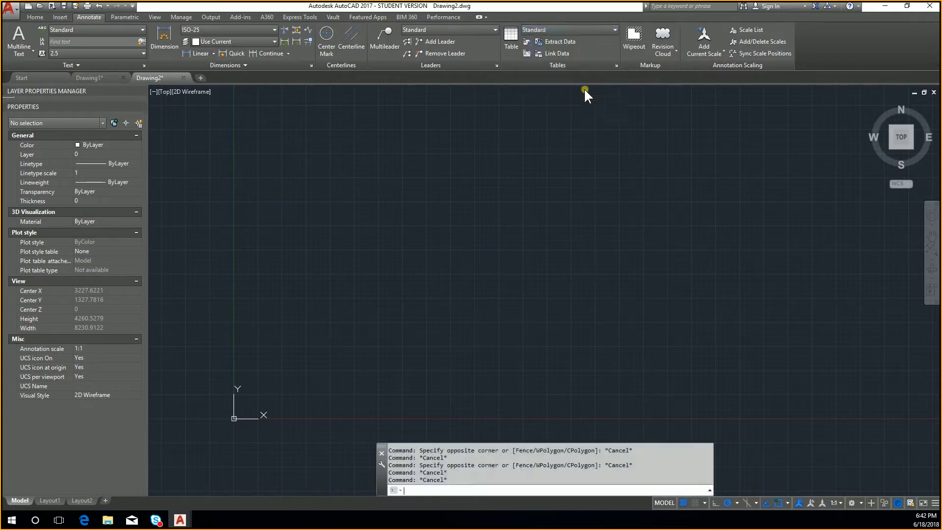
pyautogui.click(591, 172)
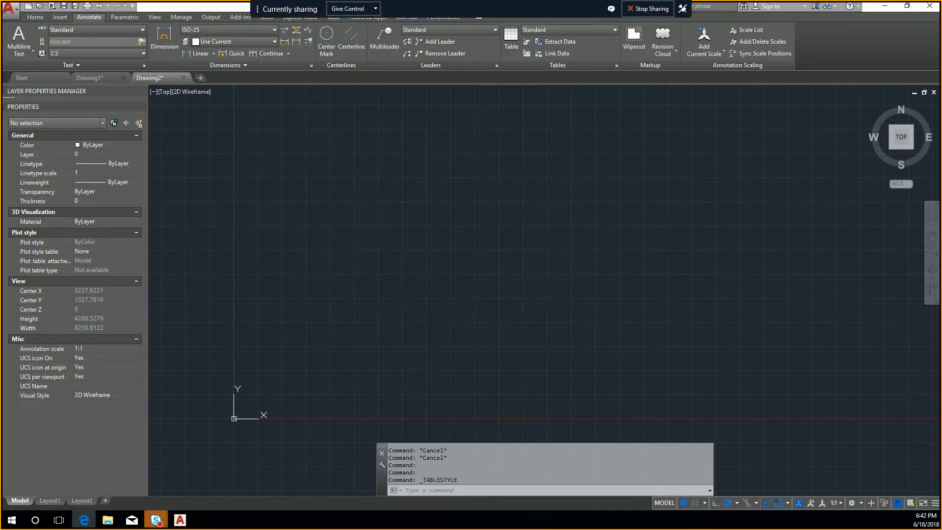
pyautogui.click(513, 52)
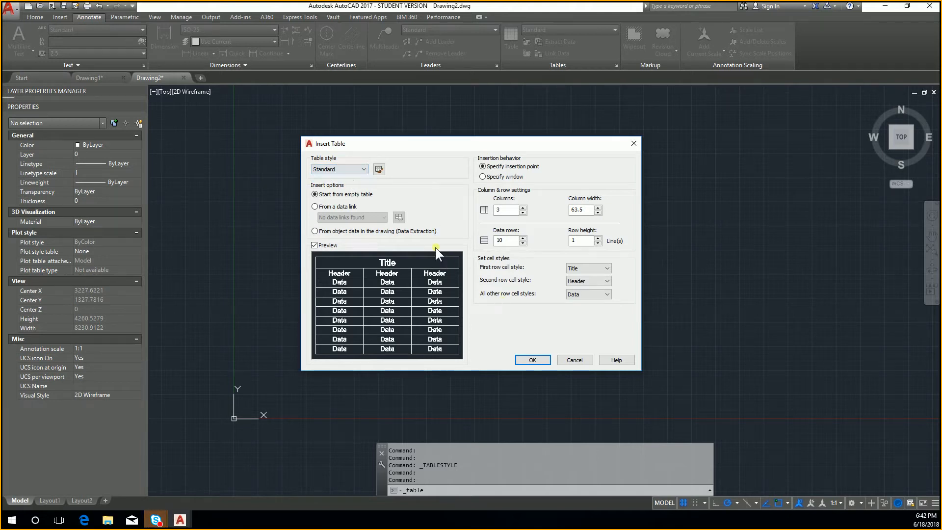
pyautogui.click(574, 360)
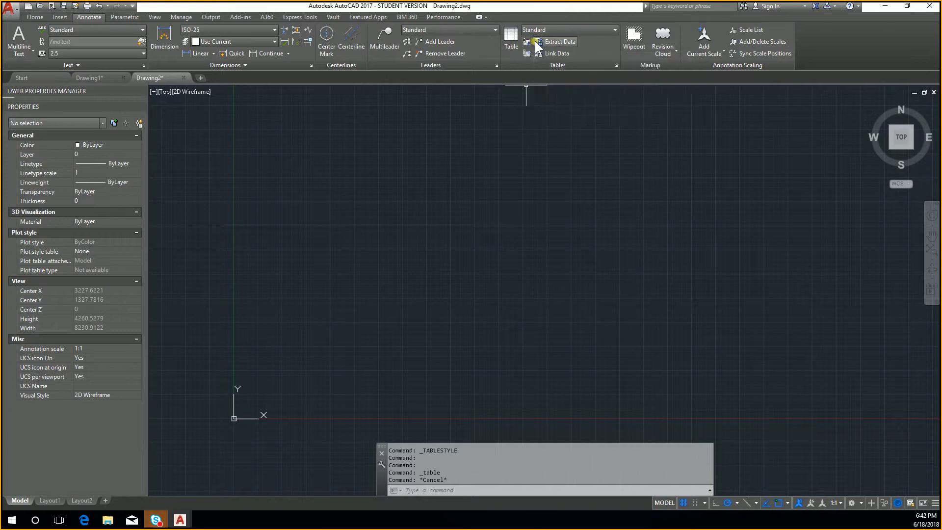
pyautogui.press('Escape')
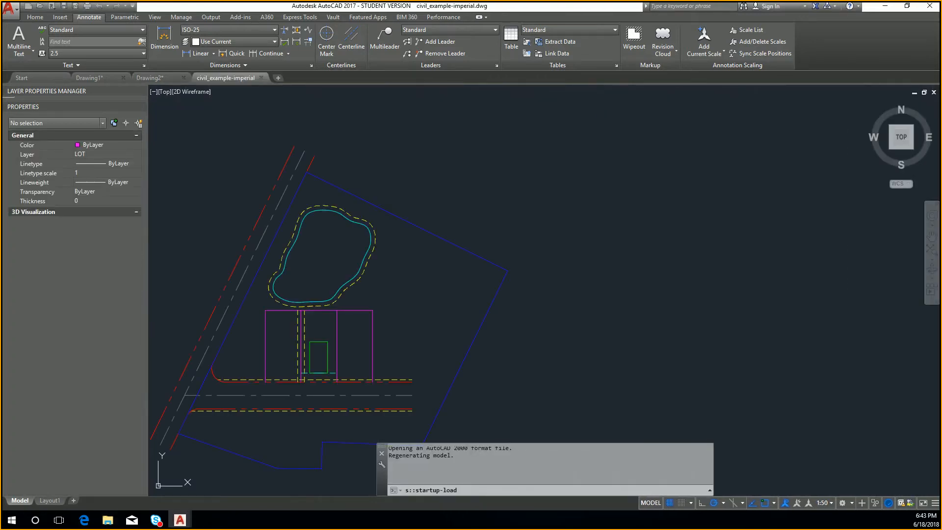
# Close the civil_example-imperial drawing without saving its changes.
pyautogui.click(934, 92)
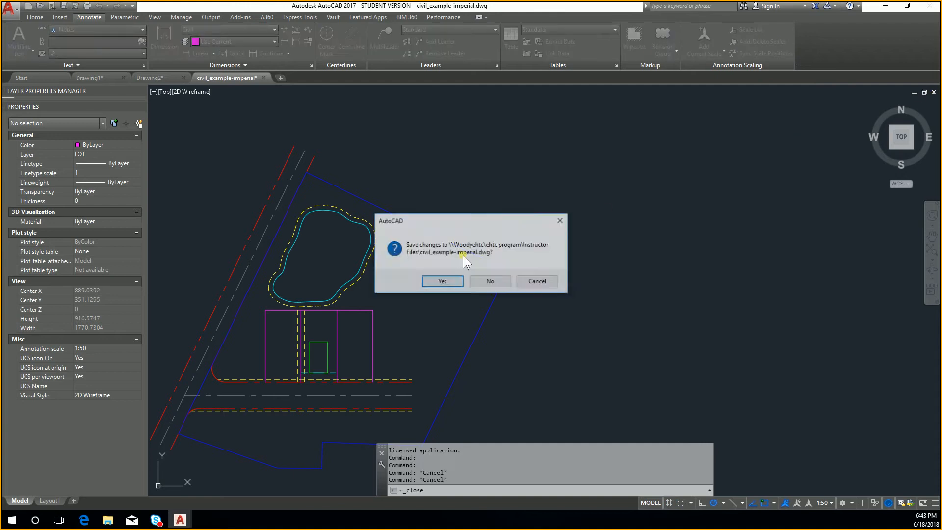
pyautogui.click(491, 283)
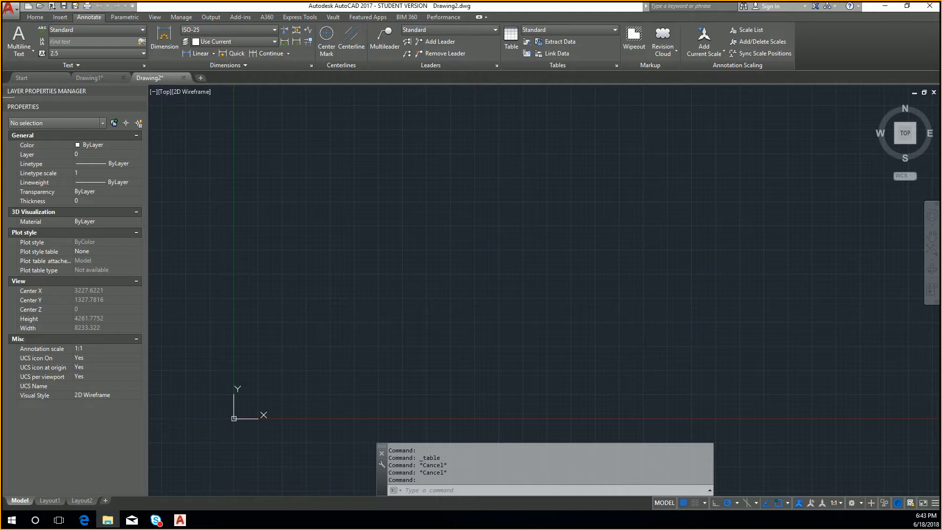
pyautogui.click(443, 212)
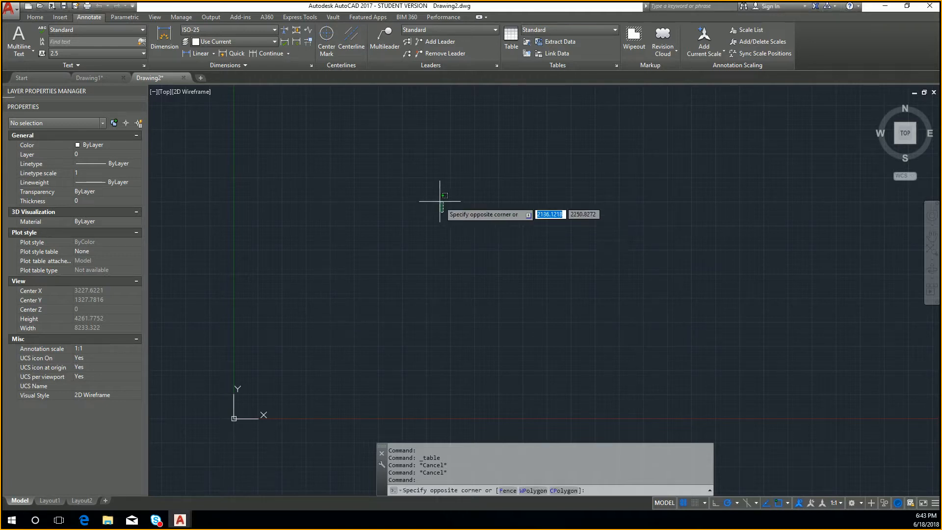
pyautogui.press('Escape')
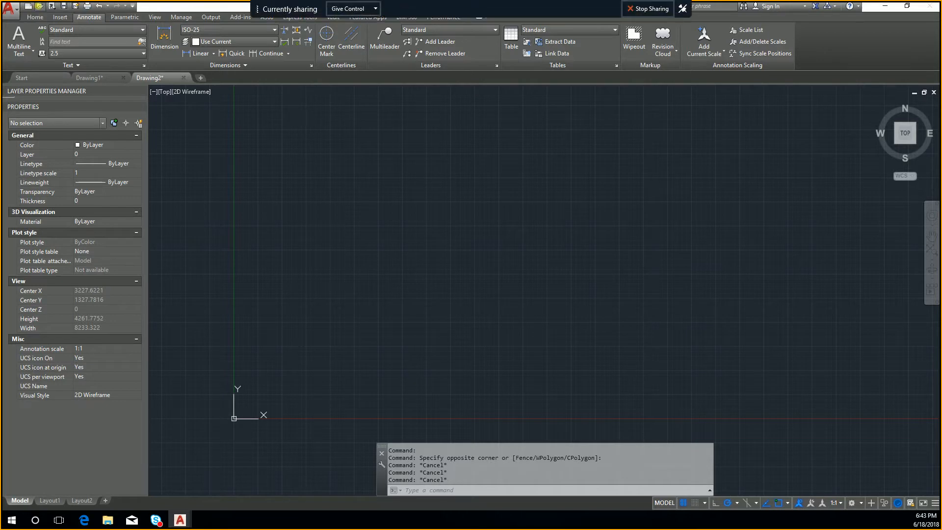
# Open the User Library-genset drawing, accepting its foreign DWG origin, and close it again.
pyautogui.hotkey('ctrl', 'n')
pyautogui.press('Escape')
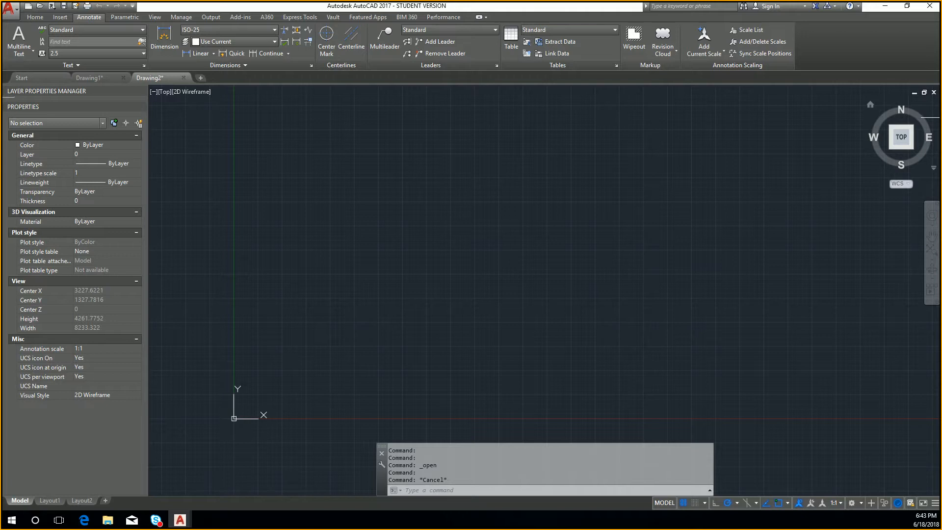
pyautogui.hotkey('alt', 'Tab')
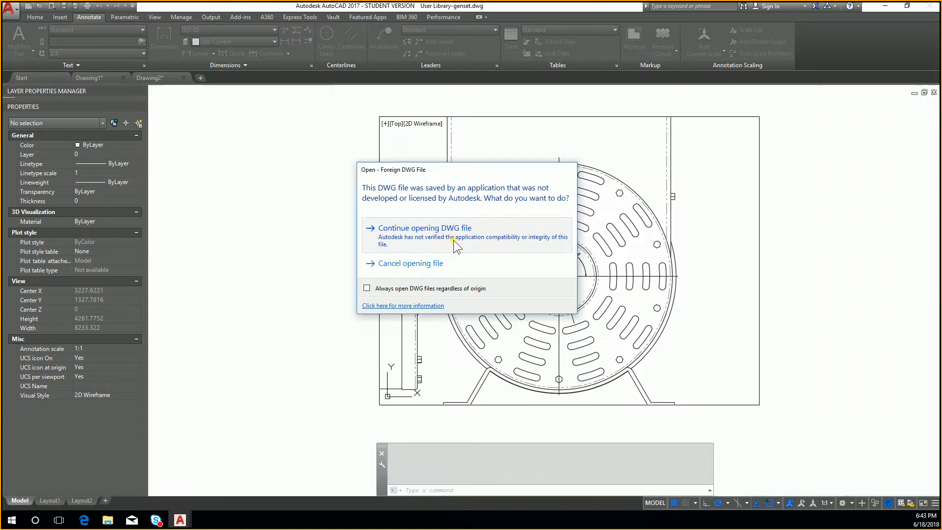
pyautogui.click(454, 240)
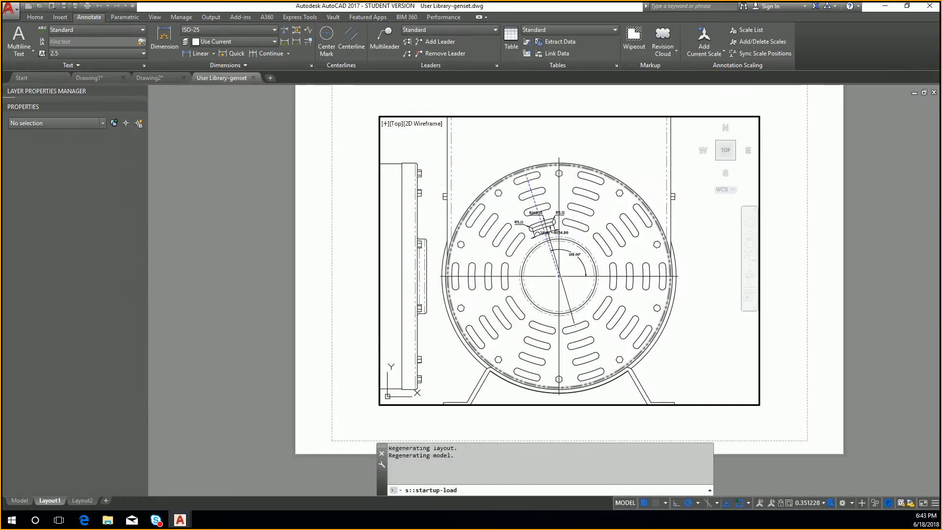
pyautogui.click(933, 92)
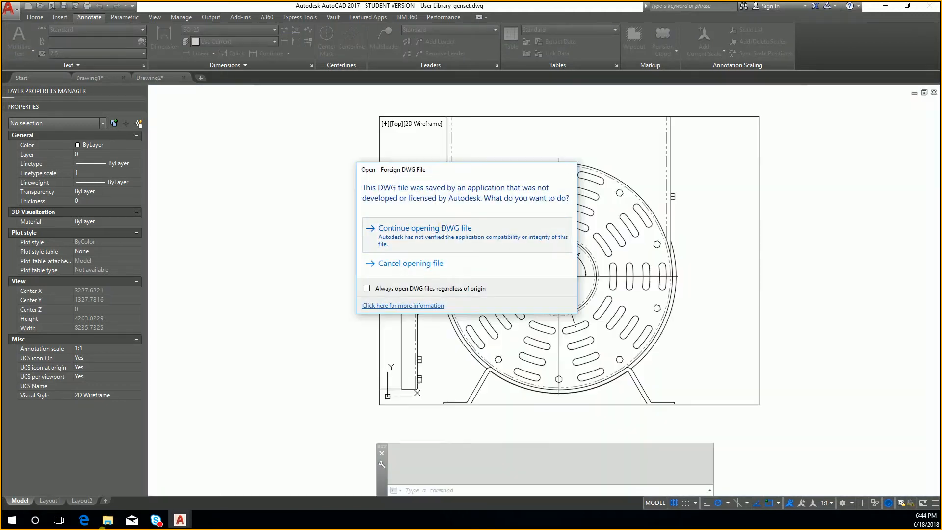
# Reopen User Library-genset to examine its model space, and close the drawing without saving changes.
pyautogui.press('Return')
pyautogui.moveTo(47, 500)
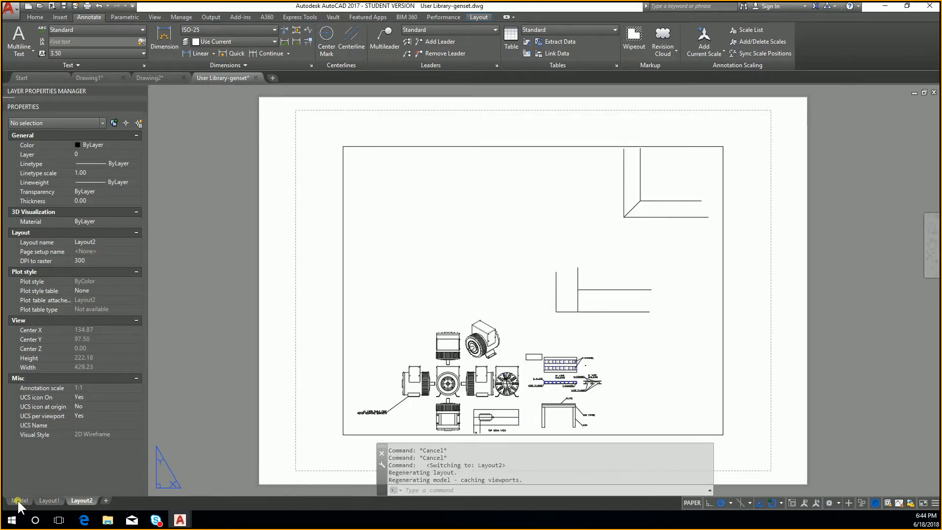
pyautogui.click(18, 500)
pyautogui.scroll(-15, 502, 286)
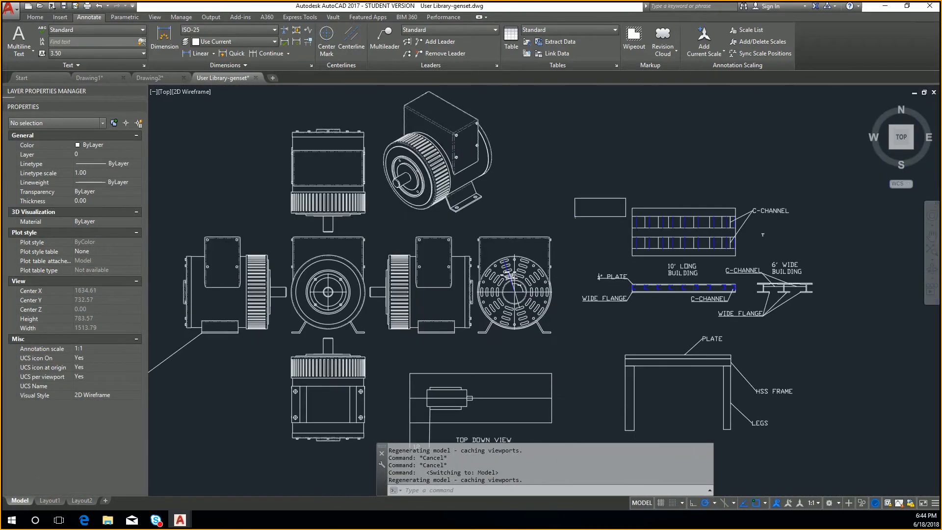
pyautogui.scroll(-5, 476, 306)
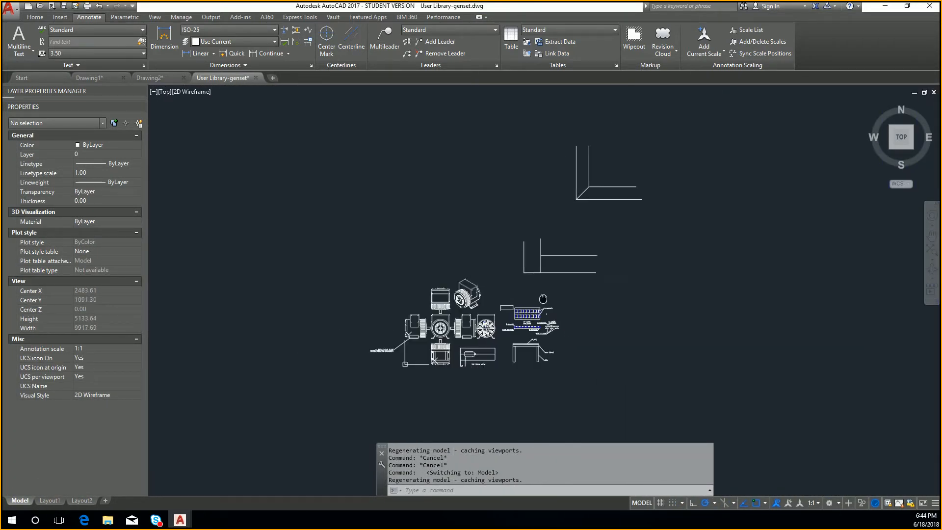
pyautogui.click(256, 79)
pyautogui.click(505, 279)
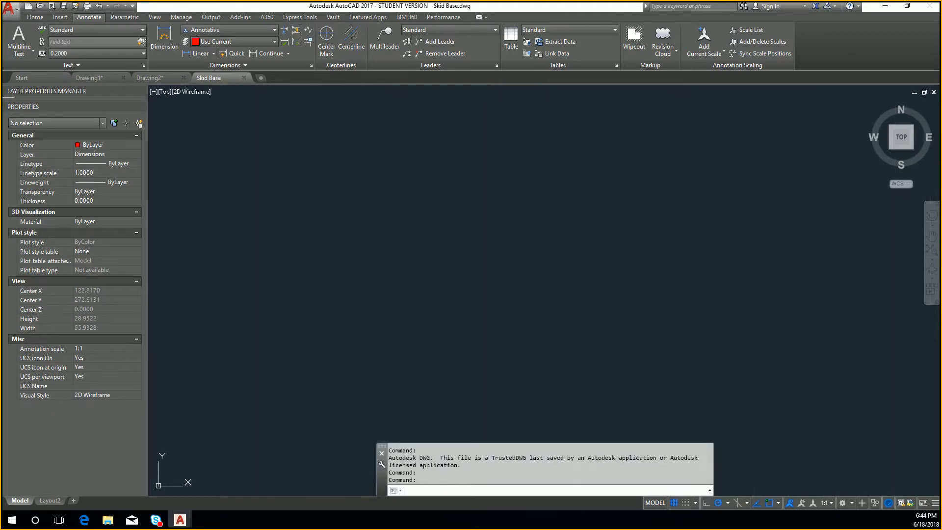
# Close the PAD drawing without saving changes.
pyautogui.middleClick(730, 265)
pyautogui.middleClick(730, 265)
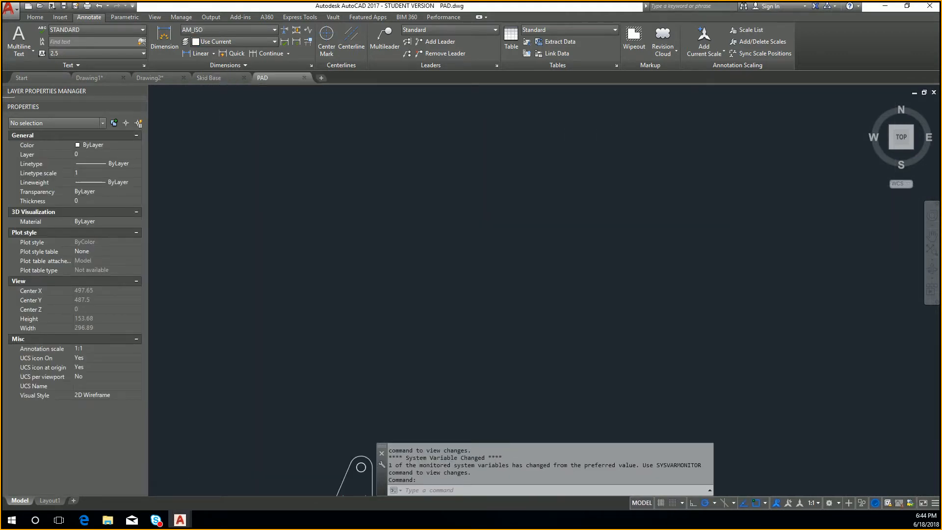
pyautogui.click(304, 78)
pyautogui.click(510, 282)
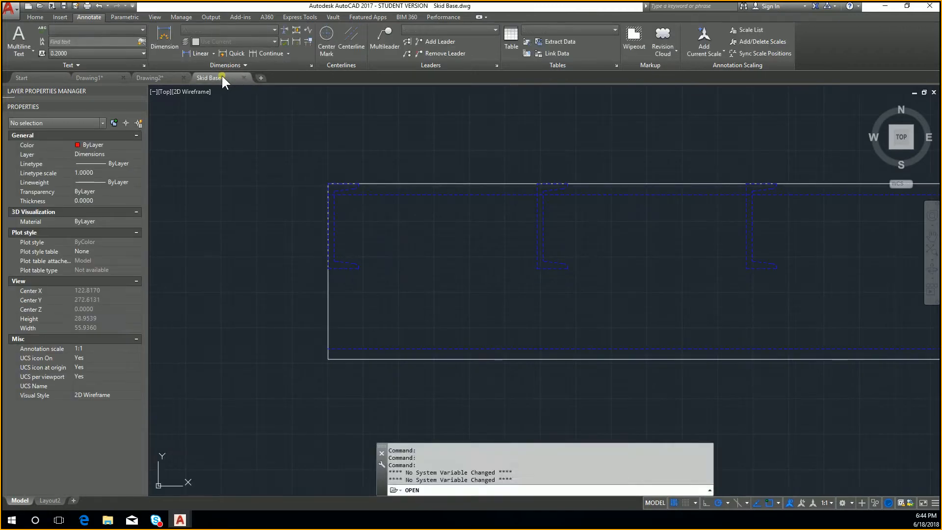
# Examine the full extents of the Skid Base drawing and close it without saving changes.
pyautogui.middleClick(339, 159)
pyautogui.middleClick(339, 159)
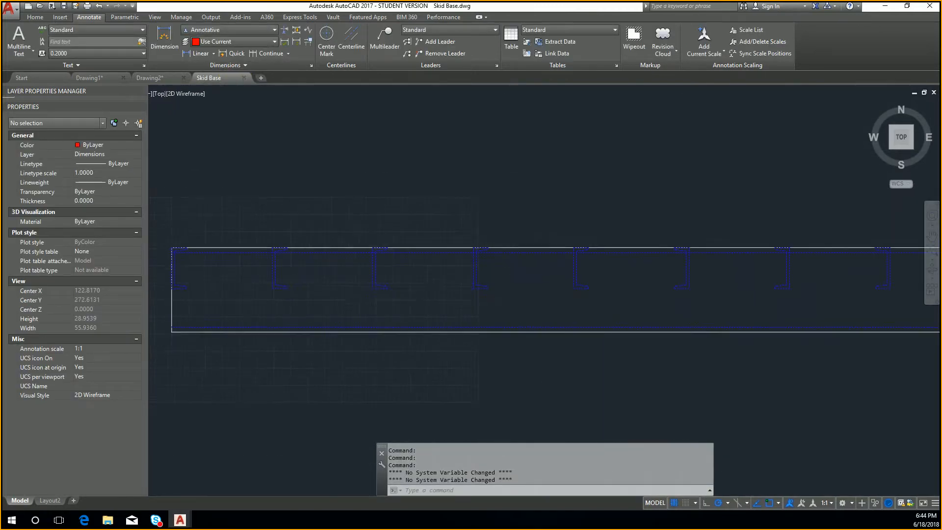
pyautogui.press('Escape')
pyautogui.press('Escape')
pyautogui.click(243, 78)
pyautogui.click(508, 280)
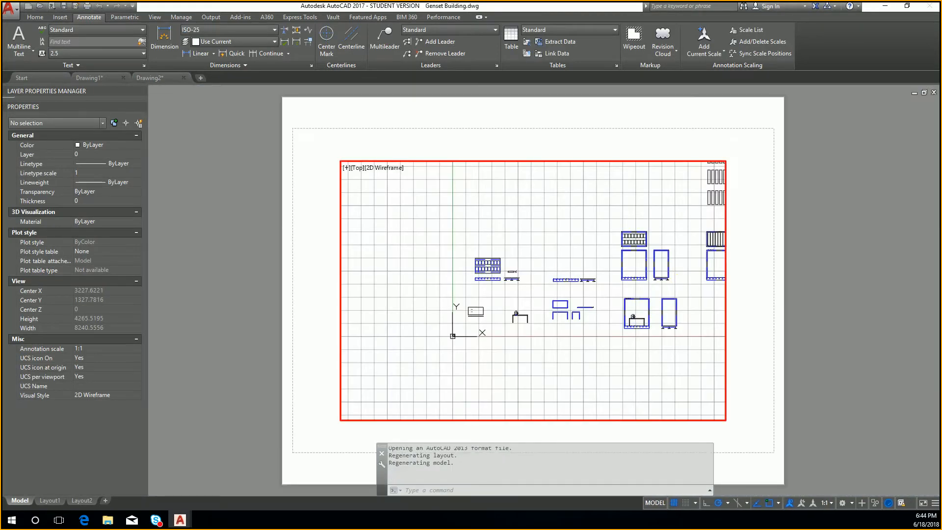
# Examine the bill of materials on Layout1 and the dimensioned plate on Layout2 of the Genset Building drawing.
pyautogui.click(68, 498)
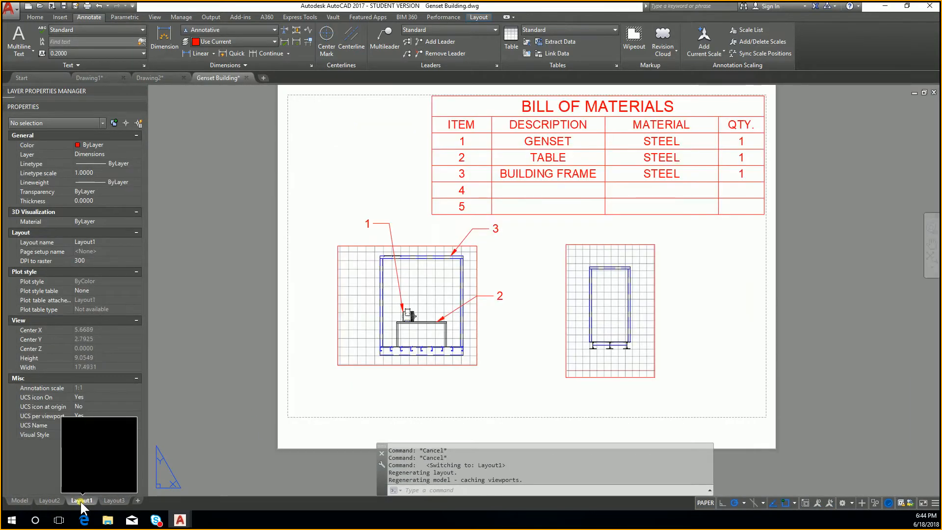
pyautogui.click(52, 500)
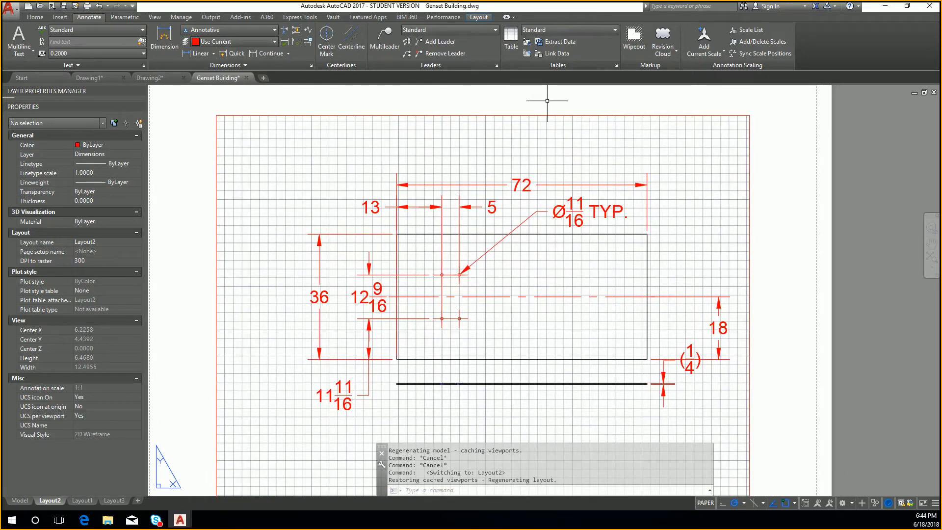
pyautogui.click(662, 49)
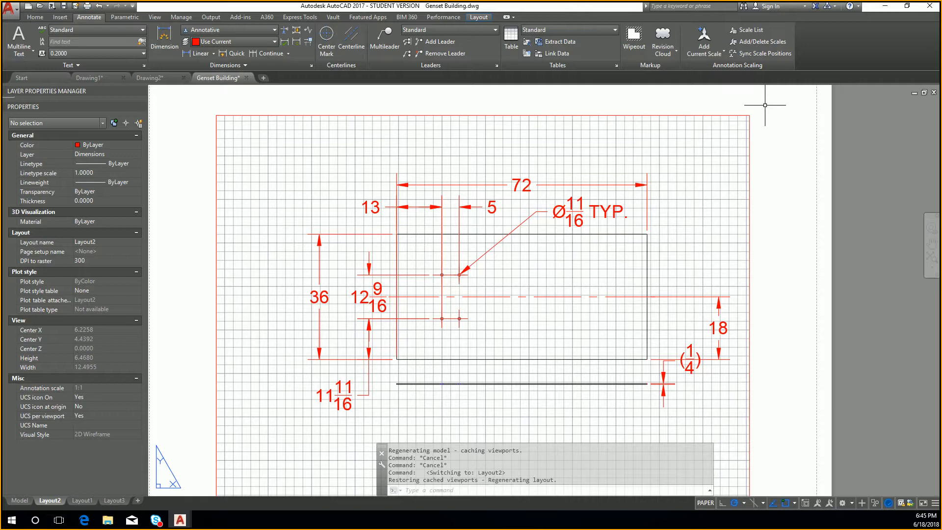
pyautogui.scroll(-4, 626, 160)
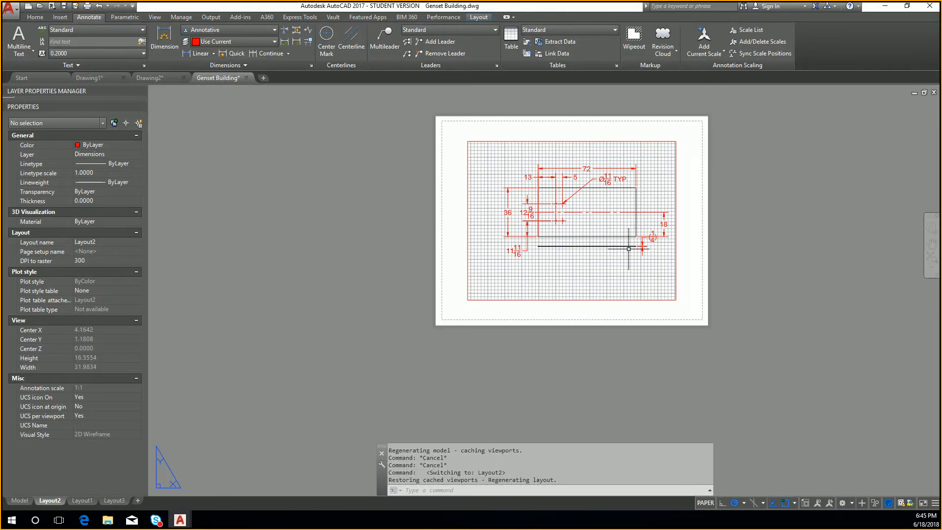
pyautogui.moveTo(628, 249); pyautogui.dragTo(575, 269, button='middle')
pyautogui.scroll(2, 577, 263)
# Open the title_block-iso drawing and examine the revision table in its title block.
pyautogui.click(76, 5)
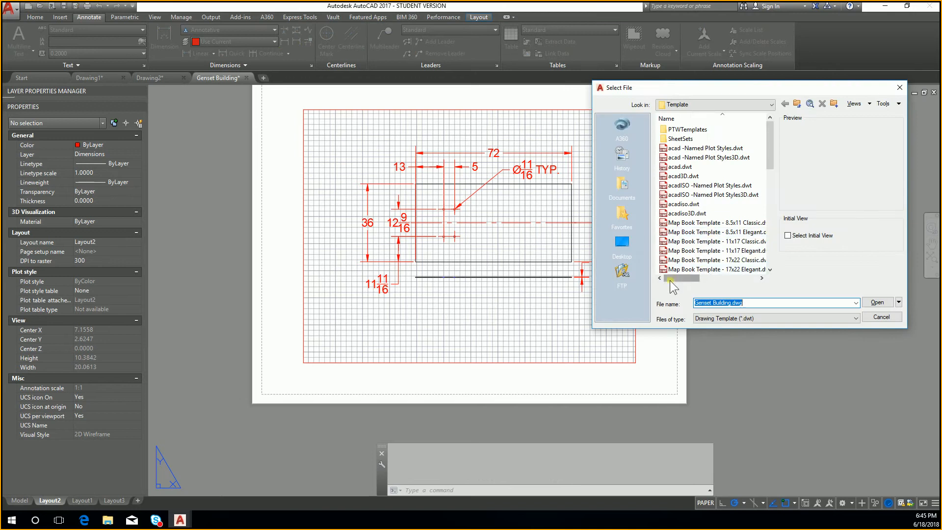
pyautogui.press('Escape')
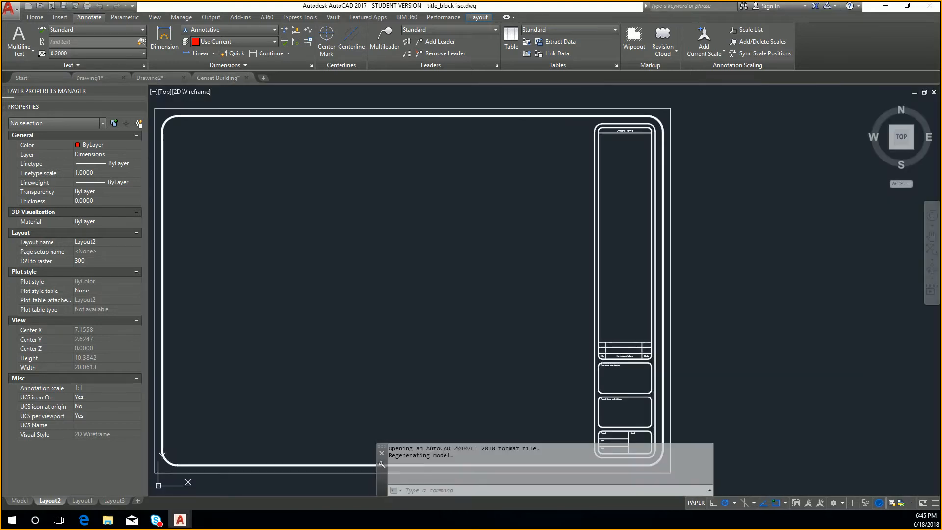
pyautogui.moveTo(682, 453); pyautogui.dragTo(714, 324, button='middle')
pyautogui.moveTo(544, 169); pyautogui.dragTo(571, 266, button='middle')
pyautogui.moveTo(531, 150); pyautogui.dragTo(532, 304, button='middle')
pyautogui.moveTo(573, 119); pyautogui.dragTo(547, 268, button='middle')
pyautogui.moveTo(555, 196); pyautogui.dragTo(555, 272, button='middle')
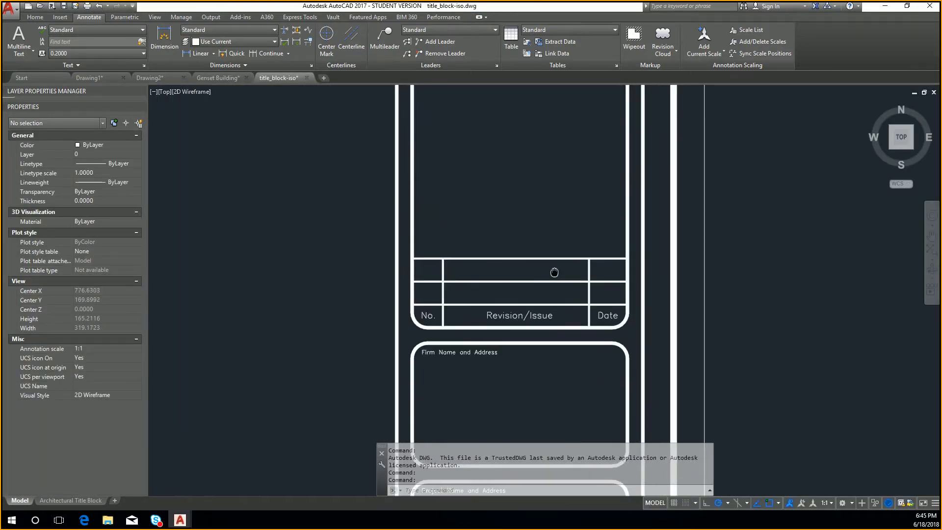
pyautogui.scroll(2, 462, 300)
pyautogui.click(510, 291)
pyautogui.press('Escape')
pyautogui.press('Escape')
pyautogui.press('Escape')
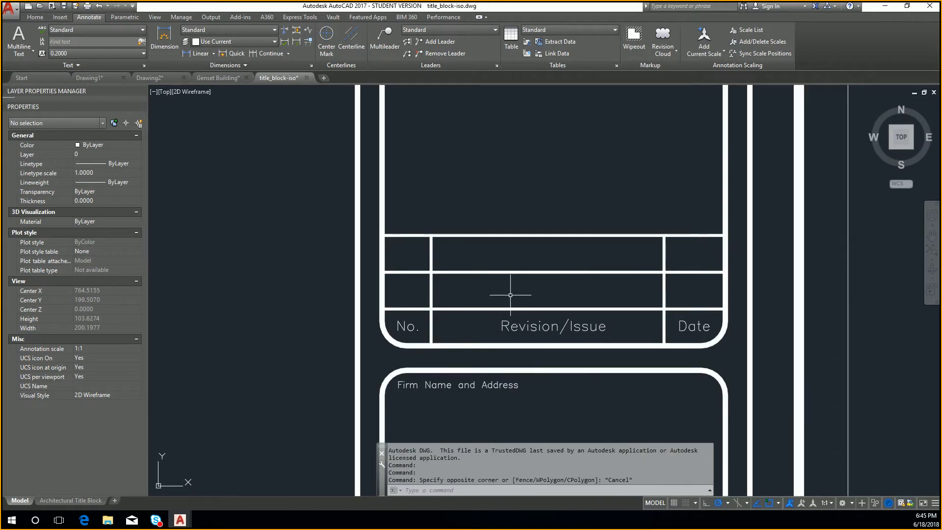
# Check the Architectural Title Block layout and return to the revision table in model space.
pyautogui.click(73, 500)
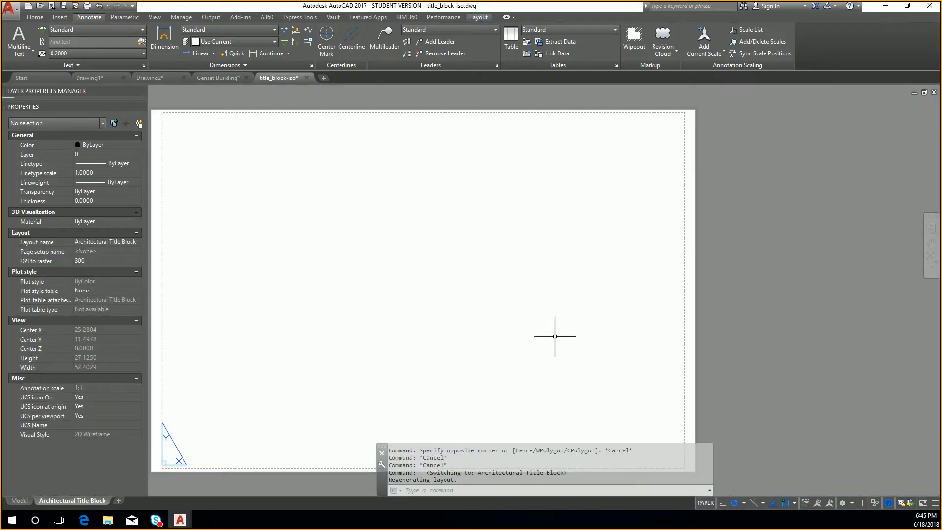
pyautogui.middleClick(546, 322)
pyautogui.middleClick(546, 323)
pyautogui.click(20, 500)
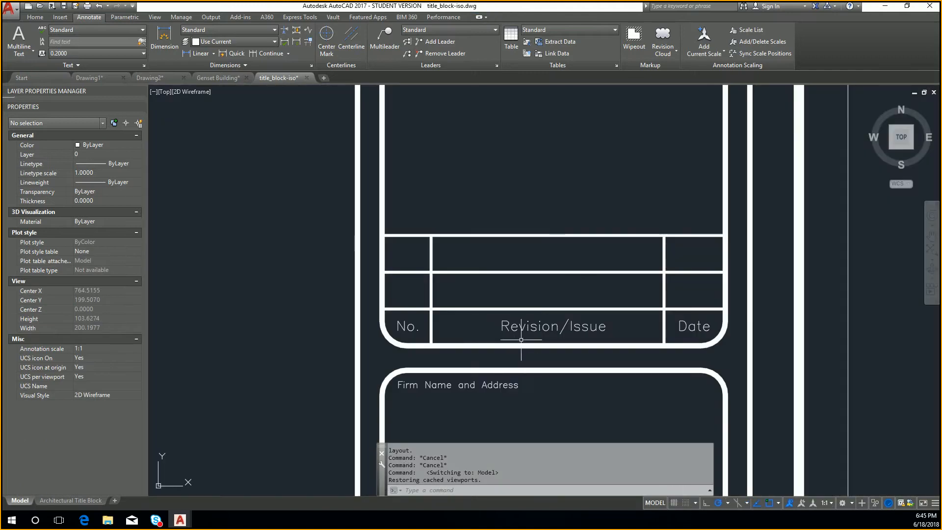
pyautogui.scroll(2, 539, 321)
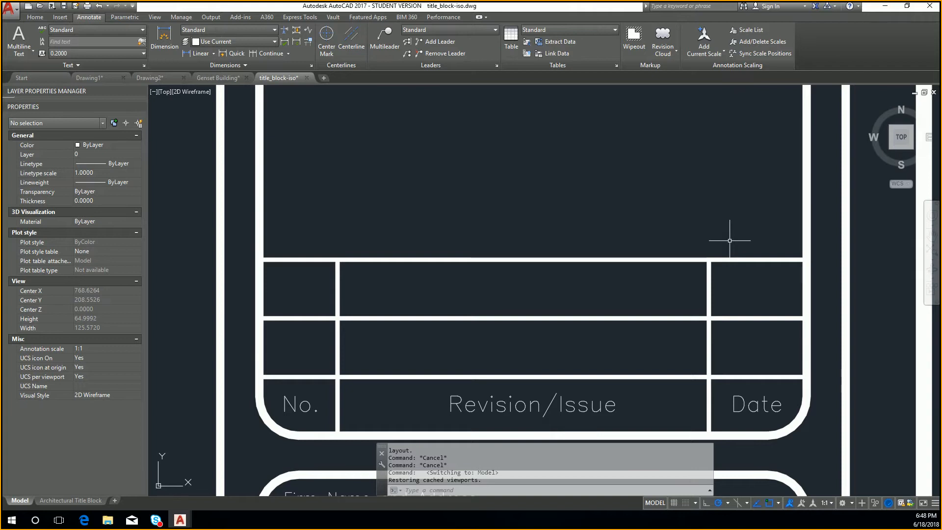
pyautogui.press('Return')
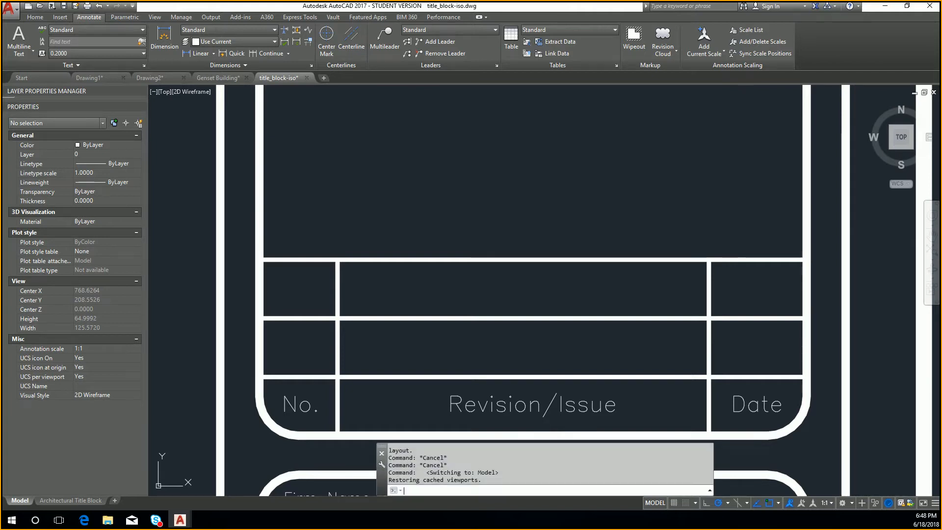
pyautogui.press('Escape')
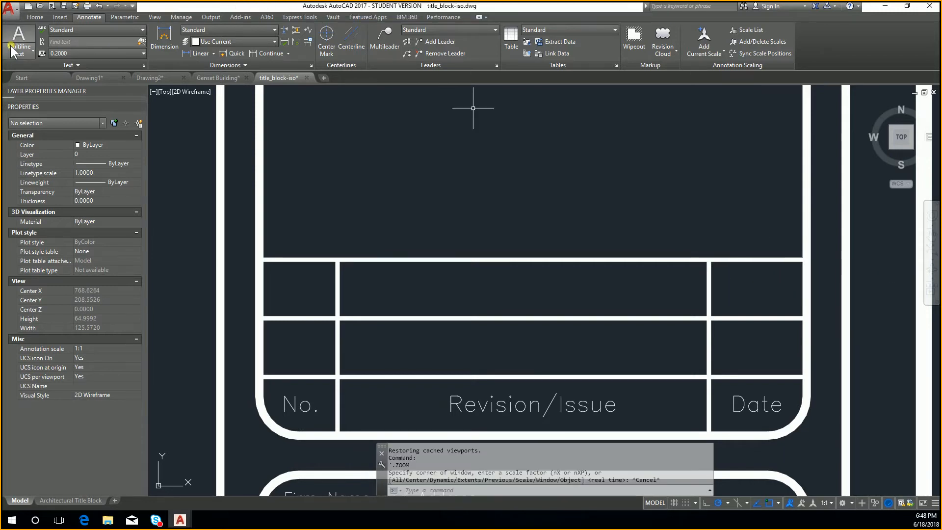
# Add the multiline text "A" in the No. column, in the empty row nearest the Revision/Issue headings.
pyautogui.click(22, 36)
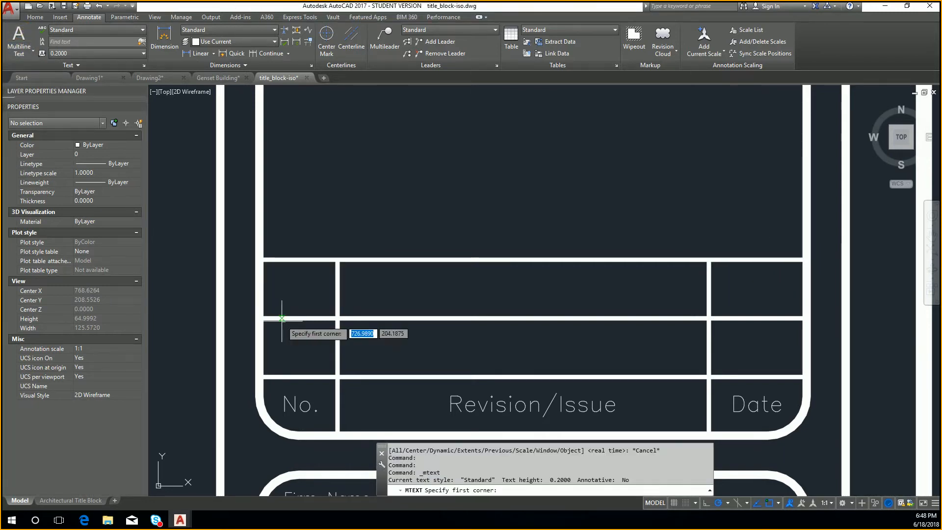
pyautogui.click(289, 345)
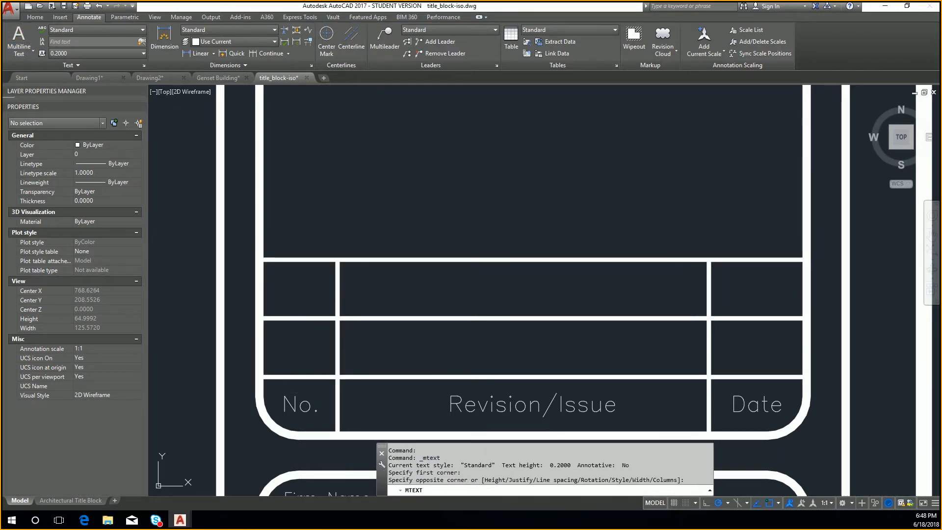
pyautogui.click(301, 353)
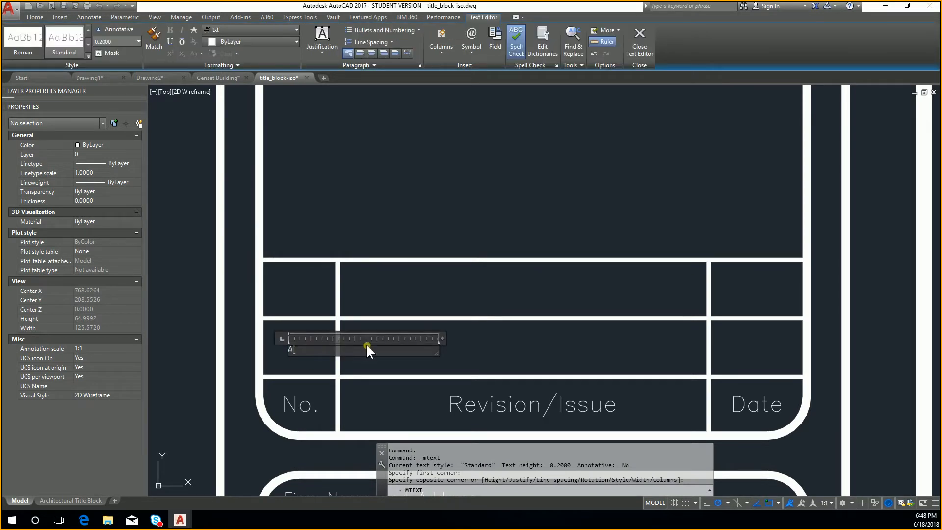
pyautogui.click(507, 347)
# Try to set the text height of the letter A in the No. column to 3.5.
pyautogui.click(305, 354)
pyautogui.click(281, 336)
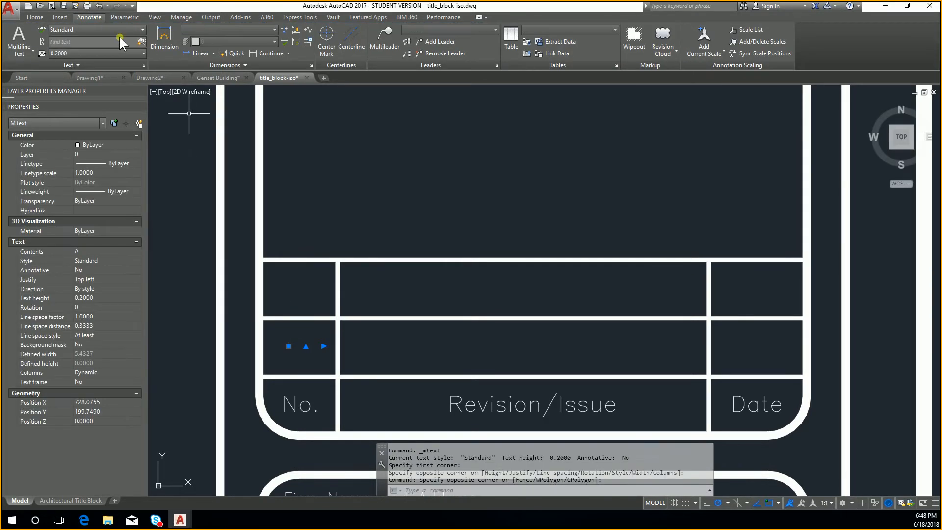
pyautogui.click(103, 54)
pyautogui.click(91, 95)
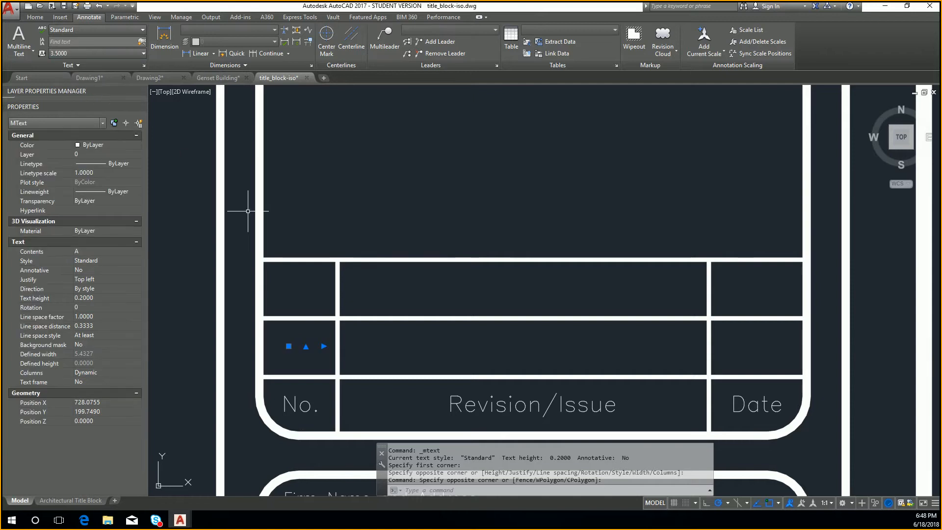
pyautogui.press('Escape')
pyautogui.press('Escape')
# Try to set the text height of the letter A in the No. column to 10.
pyautogui.scroll(5, 274, 338)
pyautogui.doubleClick(275, 340)
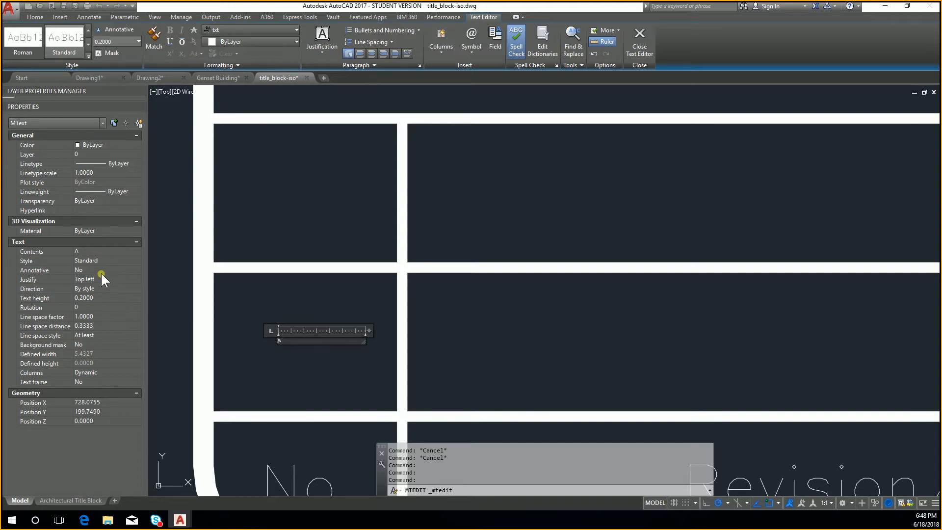
pyautogui.press('Escape')
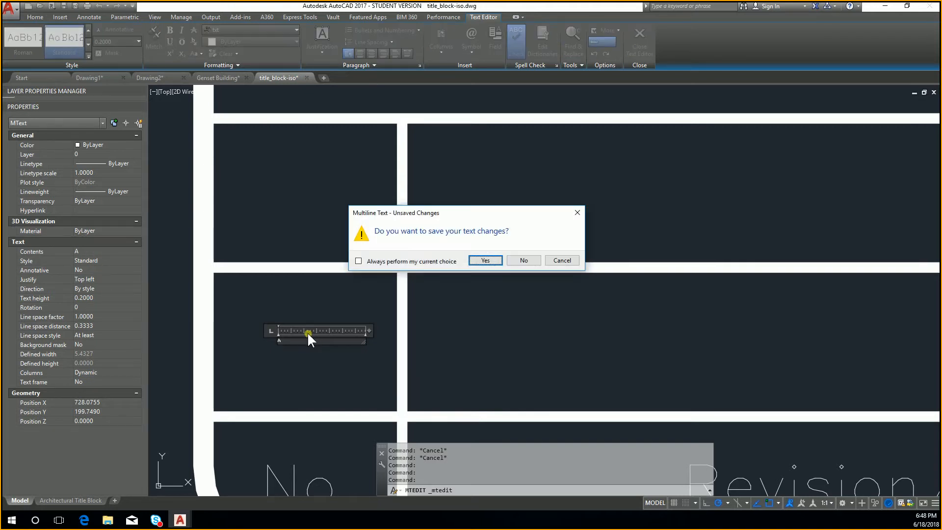
pyautogui.click(485, 261)
pyautogui.click(290, 328)
pyautogui.click(265, 343)
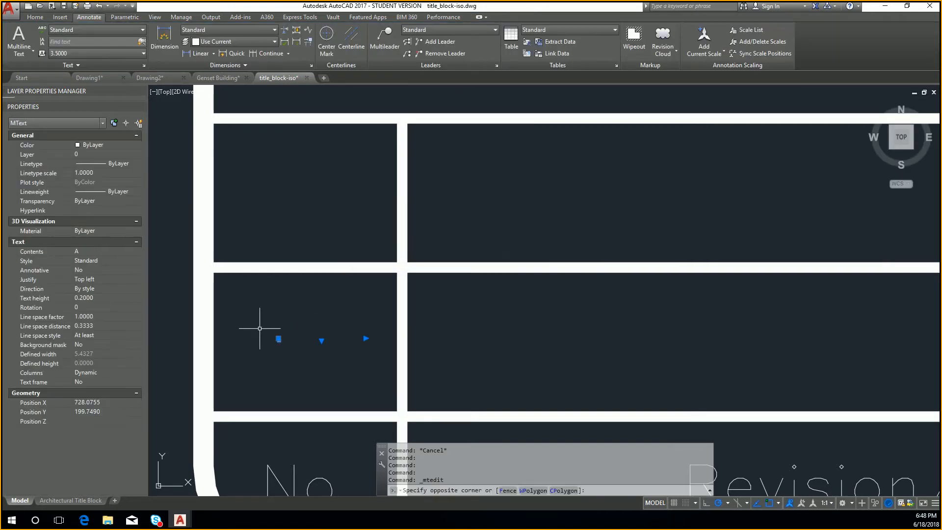
pyautogui.click(98, 299)
pyautogui.write('10')
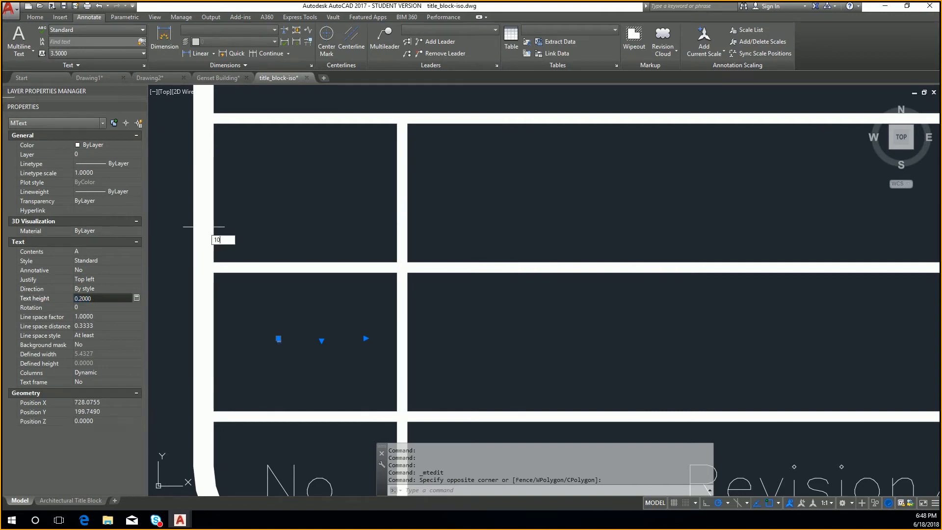
pyautogui.press('Return')
pyautogui.press('Escape')
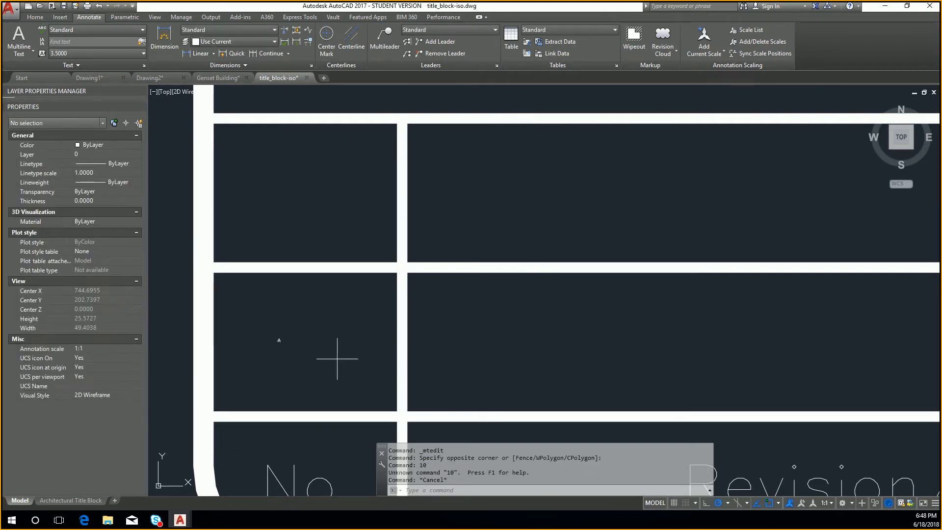
# Select the letter A in the No. column and set its text height to 10 in its properties.
pyautogui.click(337, 358)
pyautogui.click(267, 334)
pyautogui.click(103, 298)
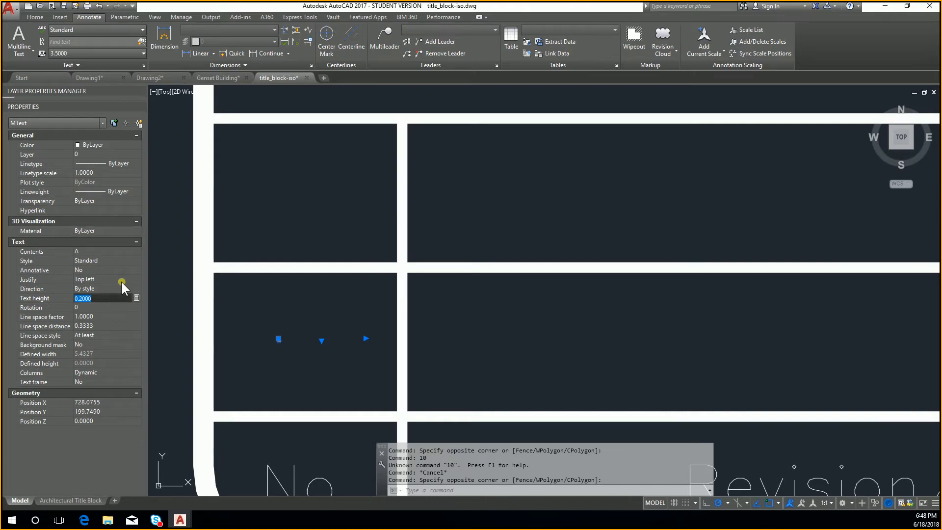
pyautogui.write('10')
pyautogui.press('Return')
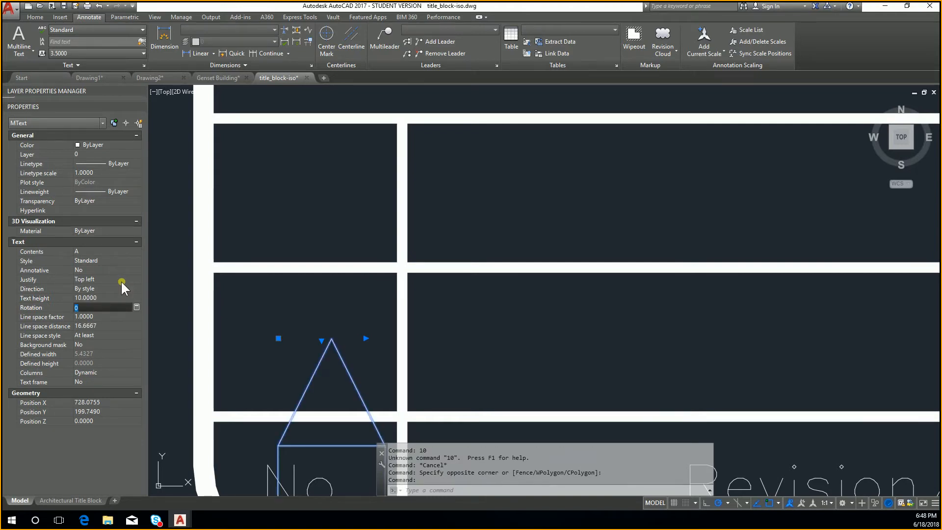
pyautogui.click(422, 335)
pyautogui.press('Escape')
pyautogui.press('Escape')
# Move the letter A up to the upper border of its No. cell and set its text height to 5.
pyautogui.click(332, 340)
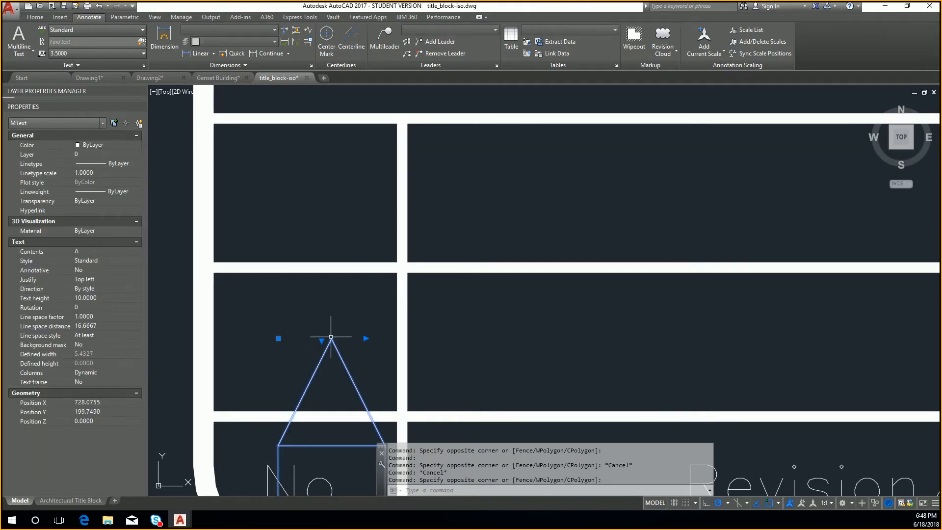
pyautogui.click(278, 338)
pyautogui.click(247, 267)
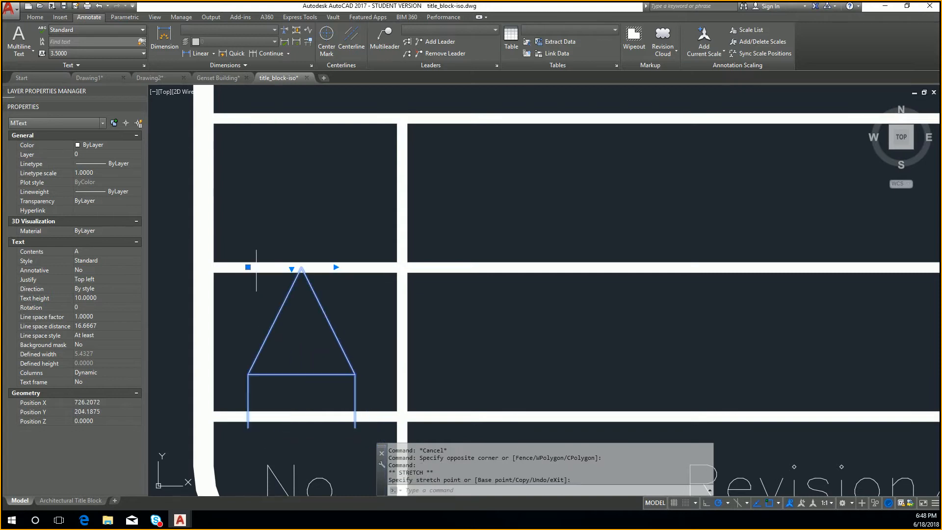
pyautogui.click(104, 300)
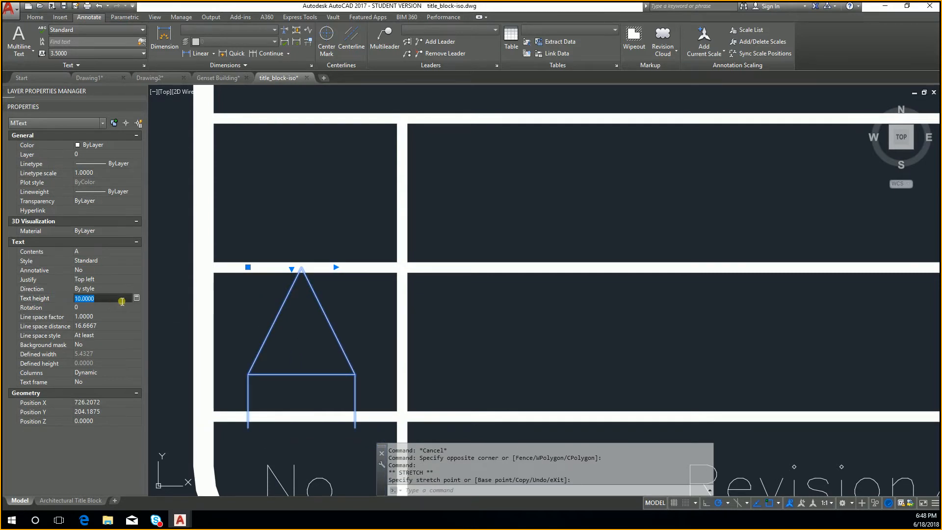
pyautogui.write('5')
pyautogui.press('Return')
pyautogui.press('Escape')
# Move the letter A down so that it sits near the middle of its No. cell.
pyautogui.click(390, 375)
pyautogui.click(278, 304)
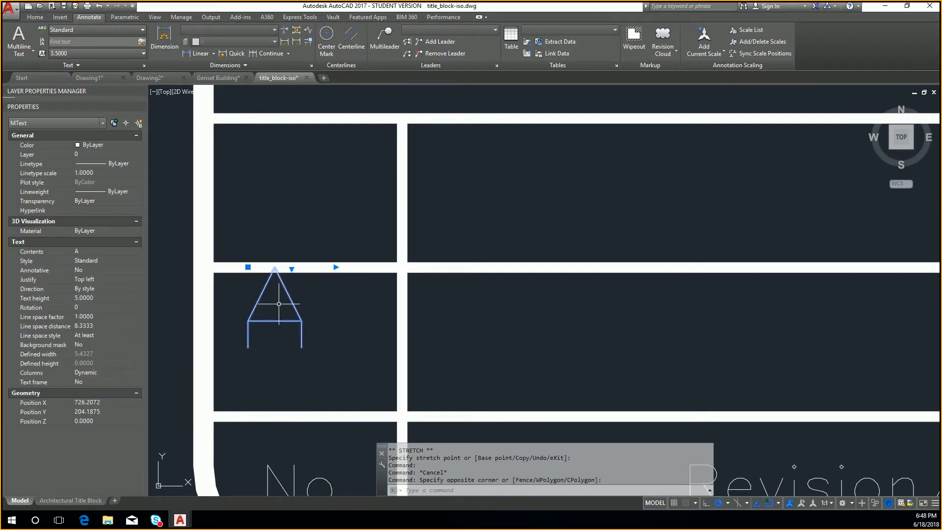
pyautogui.click(248, 267)
pyautogui.click(270, 301)
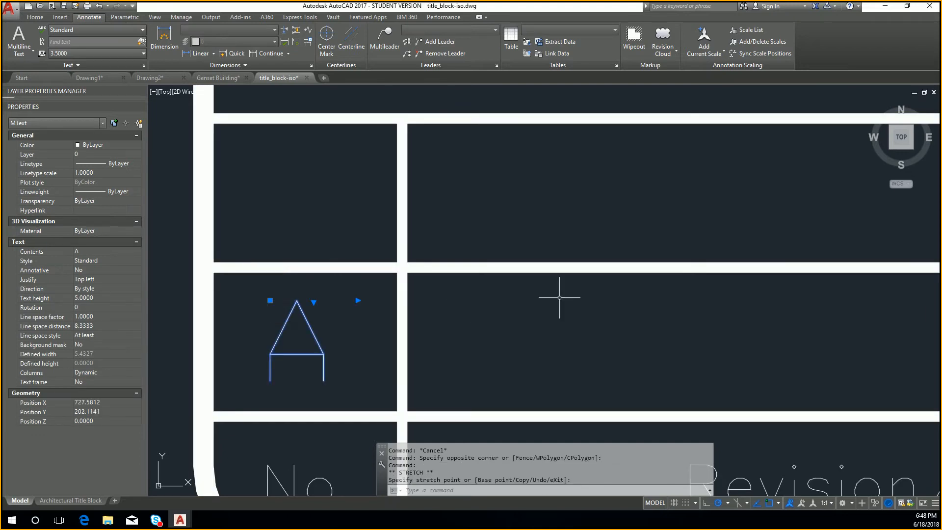
# Copy the letter A into the Revision/Issue cell of the same row and replace the copy's content with "FIRST DRAFT".
pyautogui.hotkey('ctrl', 'c')
pyautogui.hotkey('ctrl', 'v')
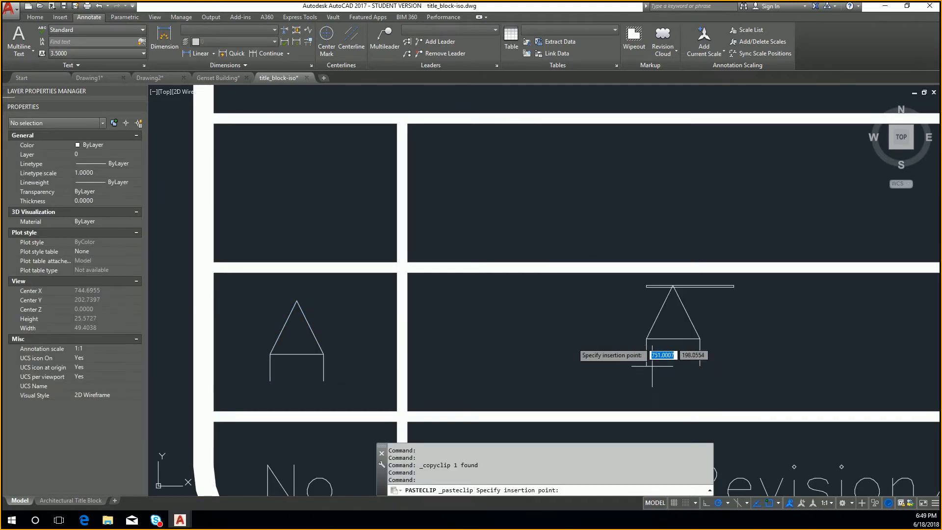
pyautogui.click(620, 366)
pyautogui.doubleClick(624, 339)
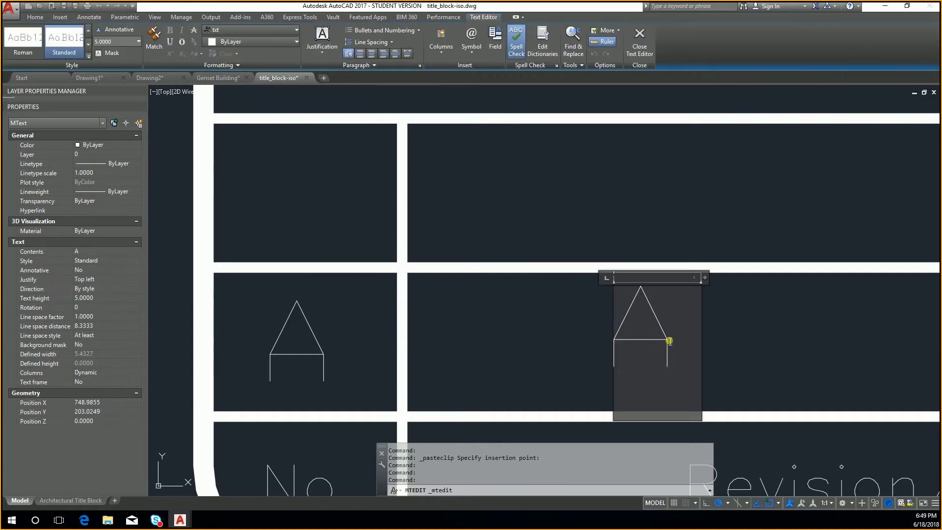
pyautogui.hotkey('ctrl', 'a')
pyautogui.press('Delete')
pyautogui.write('FIRST DRAFT')
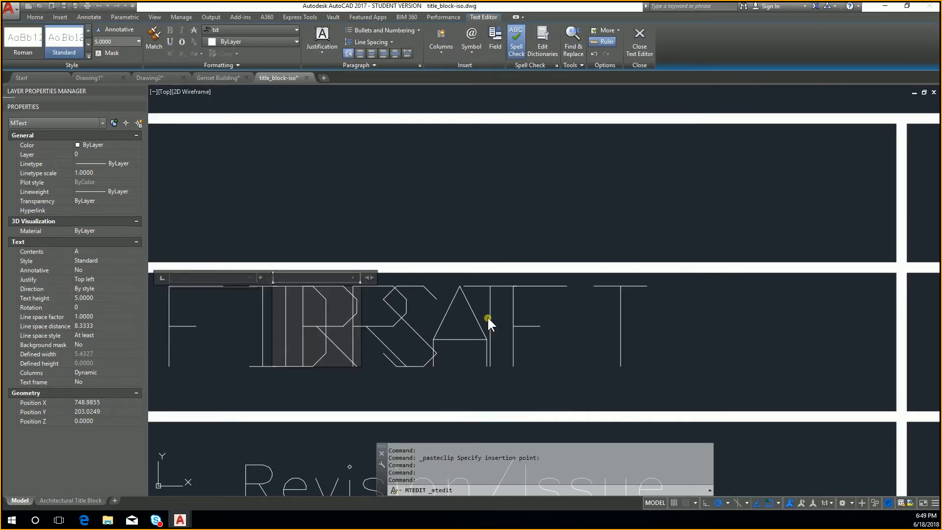
pyautogui.click(487, 316)
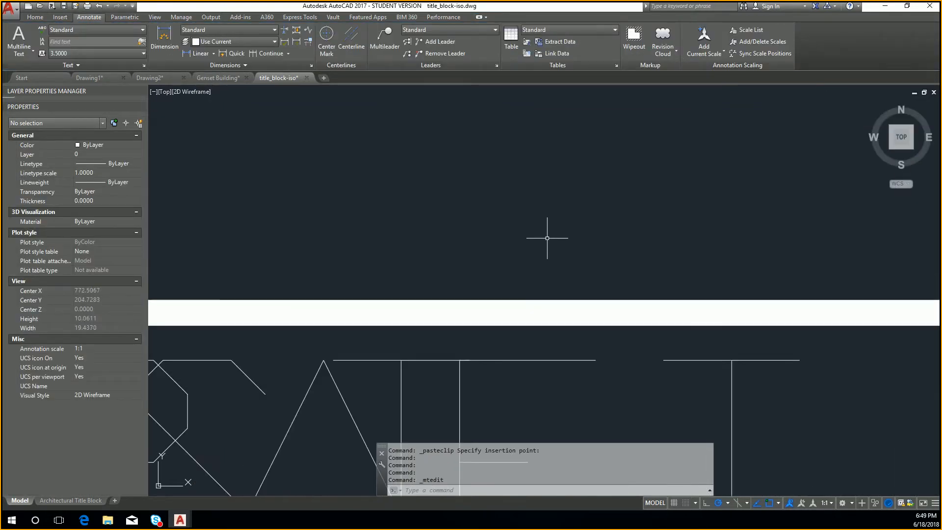
# Delete the overlapping FIRST DRAFT text from the Revision/Issue cell.
pyautogui.click(426, 324)
pyautogui.click(420, 330)
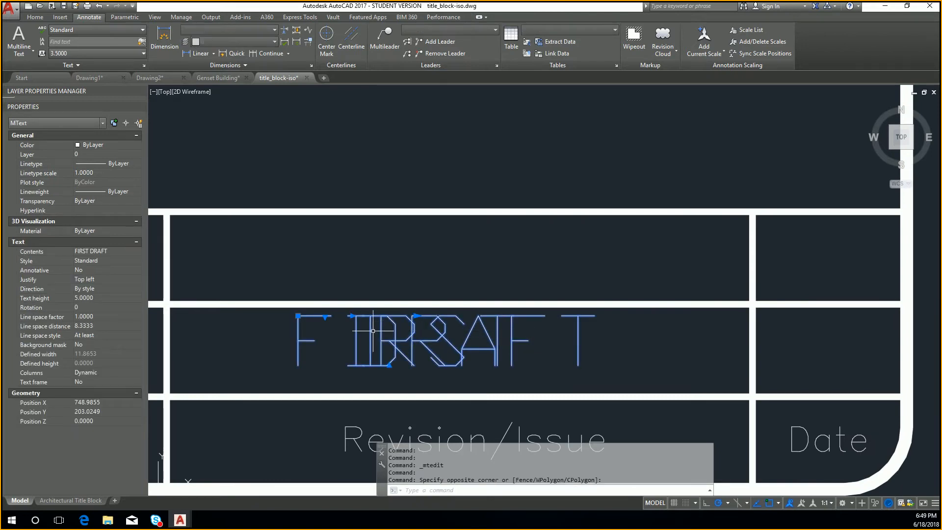
pyautogui.click(373, 330)
pyautogui.press('Escape')
pyautogui.press('Escape')
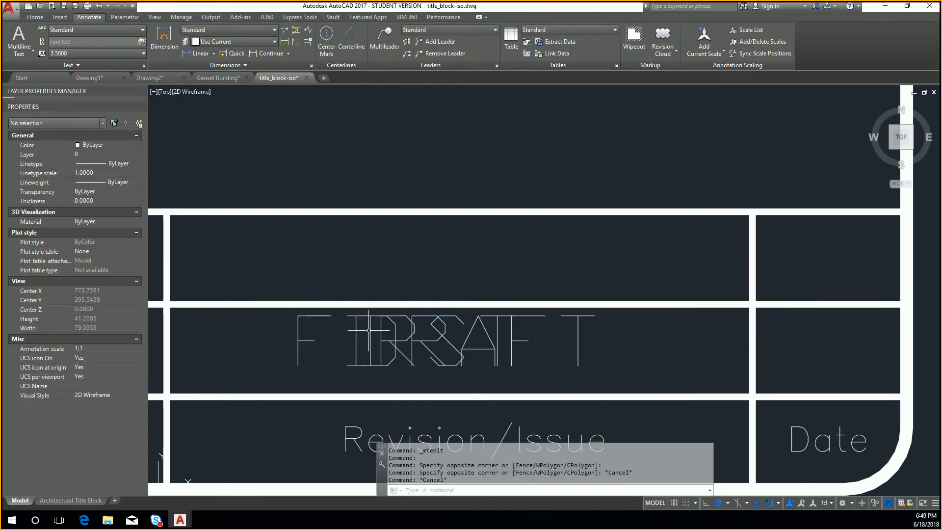
pyautogui.doubleClick(368, 330)
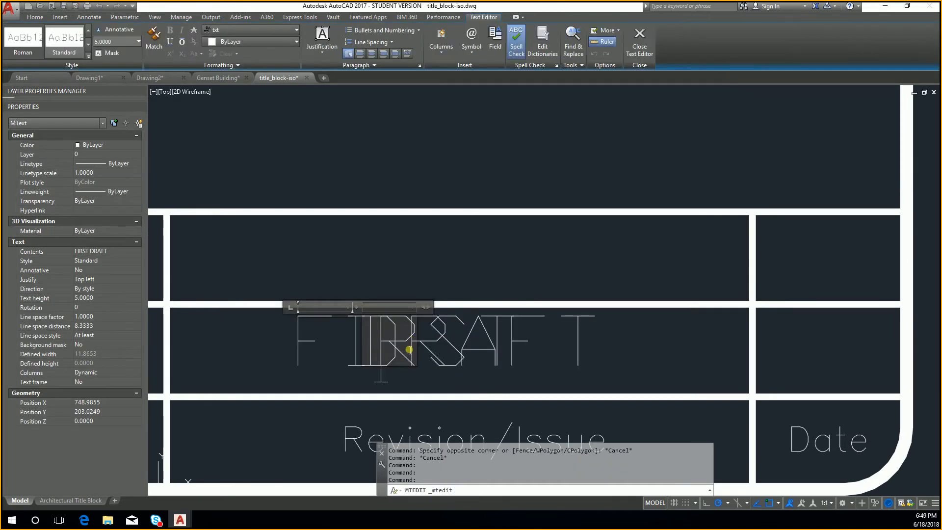
pyautogui.press('Escape')
pyautogui.press('Escape')
pyautogui.click(597, 341)
pyautogui.click(428, 329)
pyautogui.press('Delete')
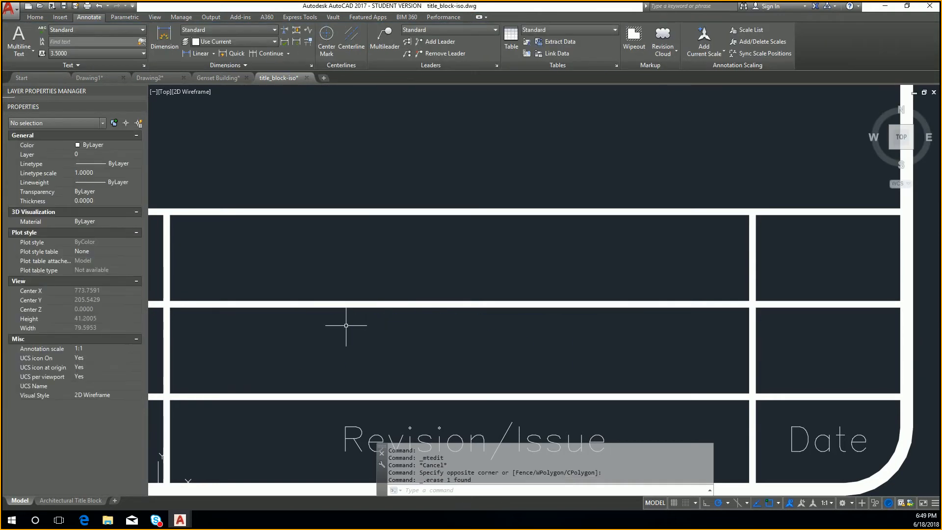
# Place a new copy of the letter A near the start of the Revision/Issue cell in the same row.
pyautogui.moveTo(346, 325); pyautogui.dragTo(519, 296, button='middle')
pyautogui.click(260, 307)
pyautogui.hotkey('ctrl', 'c')
pyautogui.hotkey('ctrl', 'v')
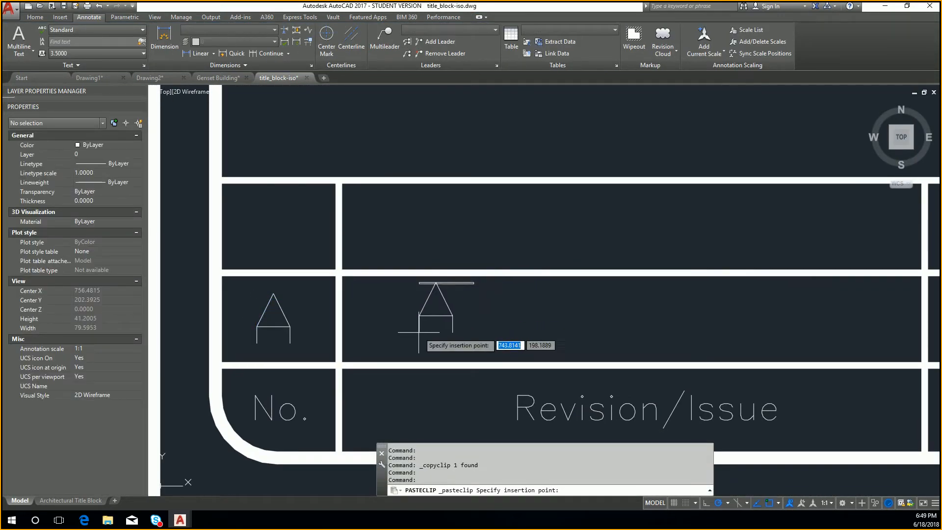
pyautogui.click(403, 337)
pyautogui.press('Escape')
# Widen the text box of the copied A across the Revision/Issue cell to about 49 units.
pyautogui.click(449, 326)
pyautogui.click(417, 307)
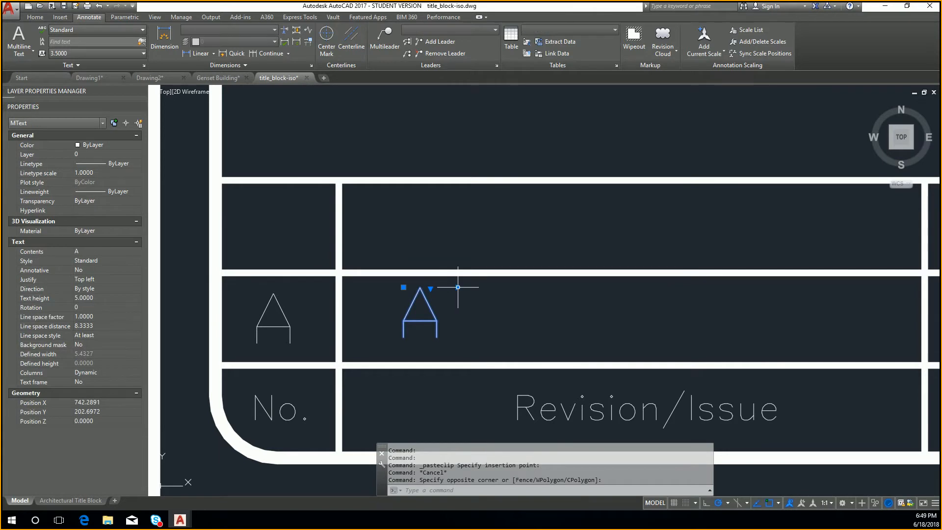
pyautogui.click(430, 289)
pyautogui.click(888, 287)
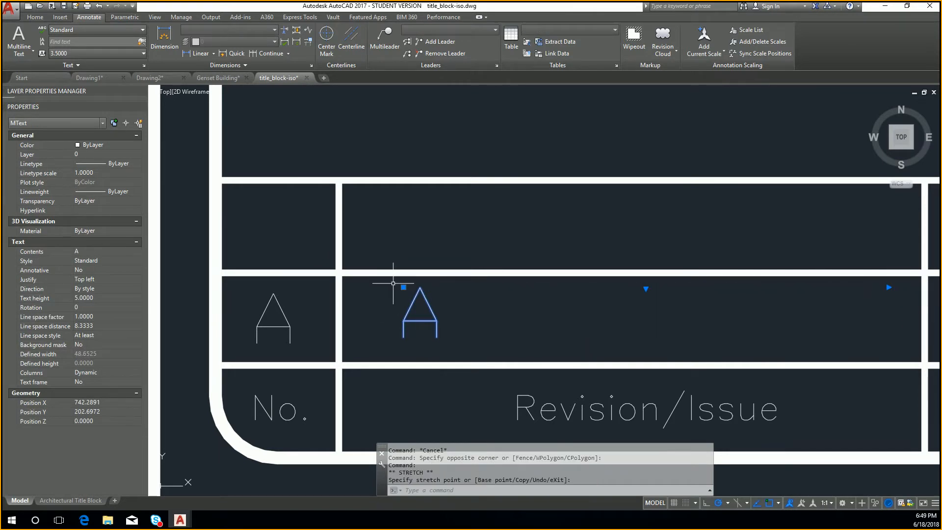
# Replace the content of the copied A in the Revision/Issue cell with "FIRST DRAFT".
pyautogui.doubleClick(423, 302)
pyautogui.press('BackSpace')
pyautogui.write('FIRST')
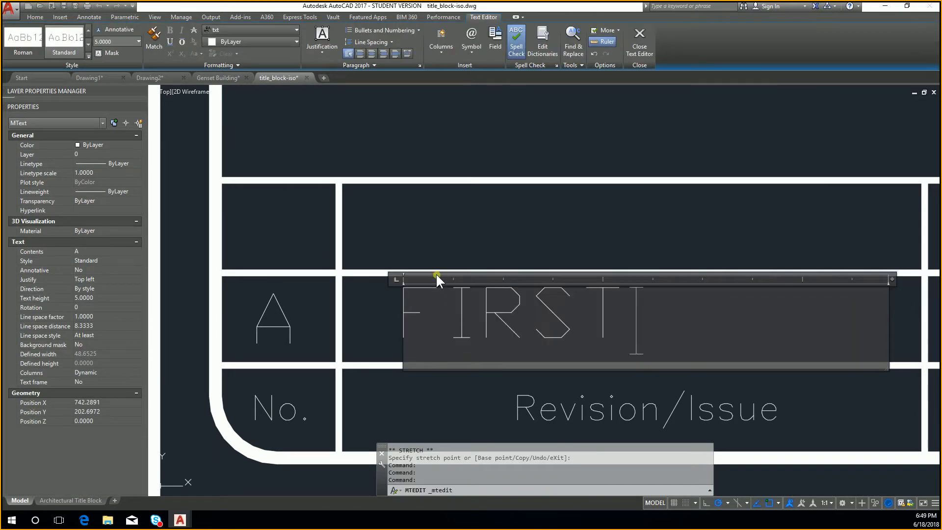
pyautogui.write(' DRAFT')
pyautogui.click(514, 233)
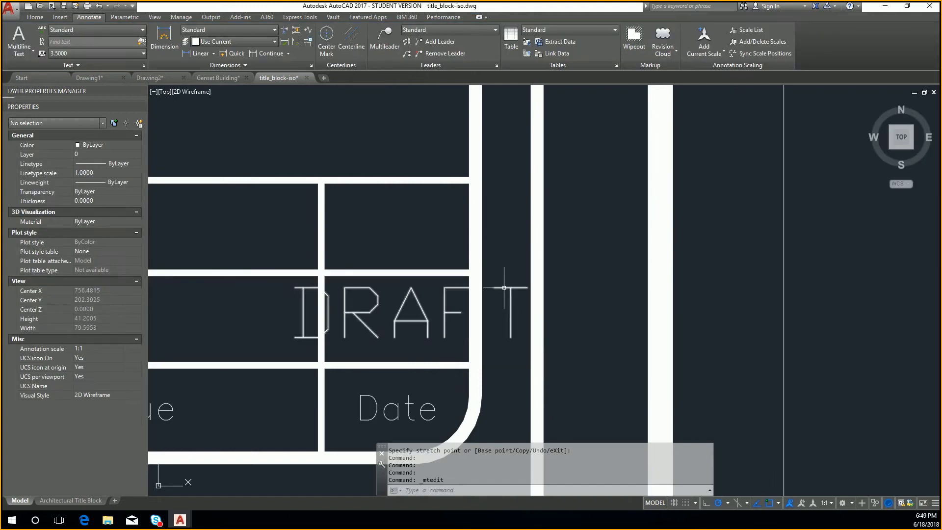
# Narrow the column spacing of the FIRST DRAFT text so both words fit inside the Revision/Issue cell.
pyautogui.scroll(-3, 504, 287)
pyautogui.moveTo(507, 288); pyautogui.dragTo(646, 291, button='middle')
pyautogui.click(305, 309)
pyautogui.click(303, 308)
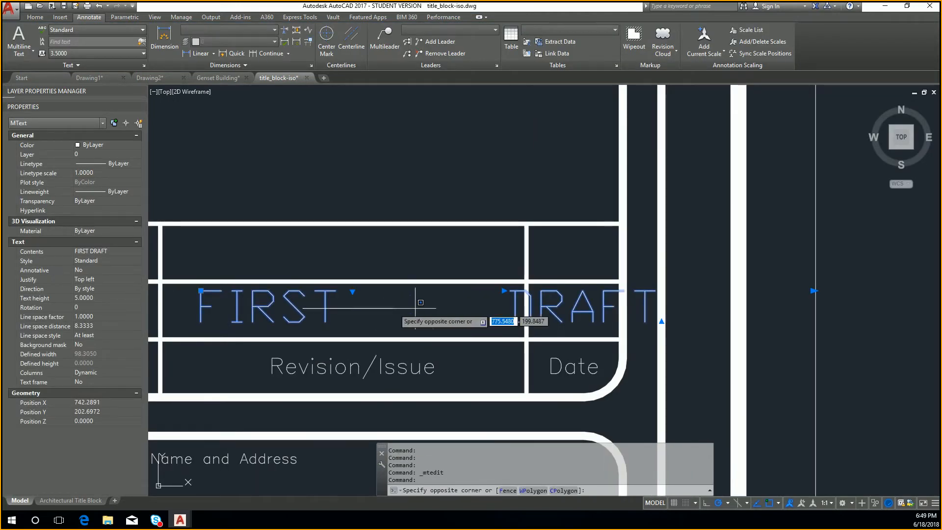
pyautogui.press('Escape')
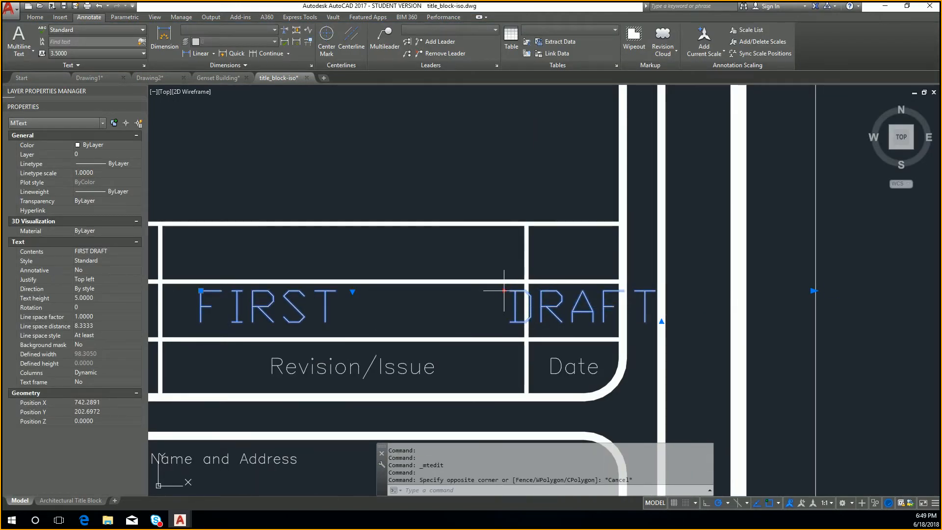
pyautogui.click(504, 291)
pyautogui.click(353, 294)
pyautogui.press('Escape')
pyautogui.moveTo(526, 314); pyautogui.dragTo(693, 293, button='middle')
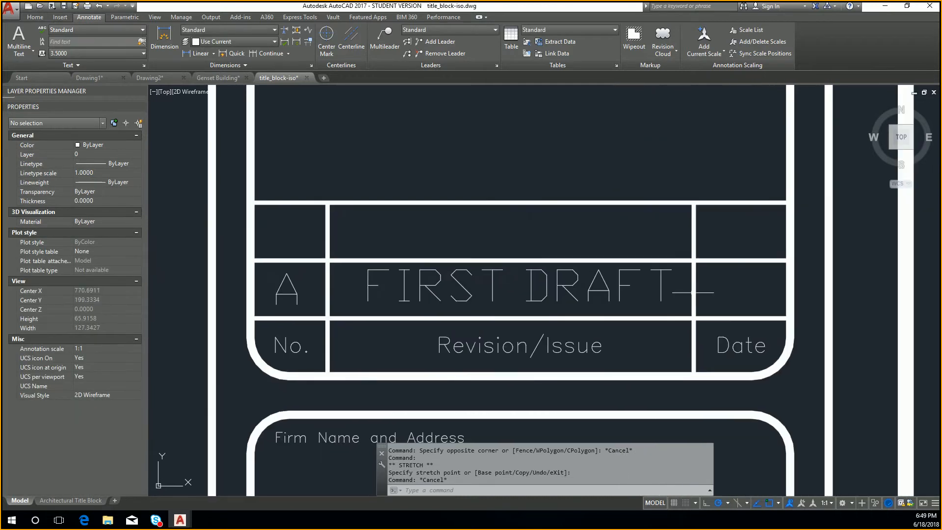
# Copy the letter A into the Date cell of the same row and replace the copy's content with "2018-18-06".
pyautogui.click(287, 290)
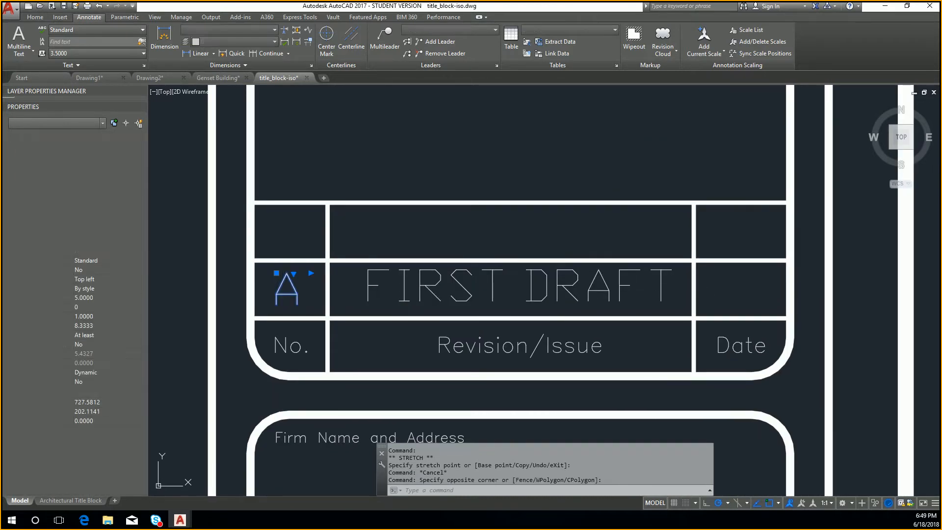
pyautogui.hotkey('ctrl', 'c')
pyautogui.hotkey('ctrl', 'v')
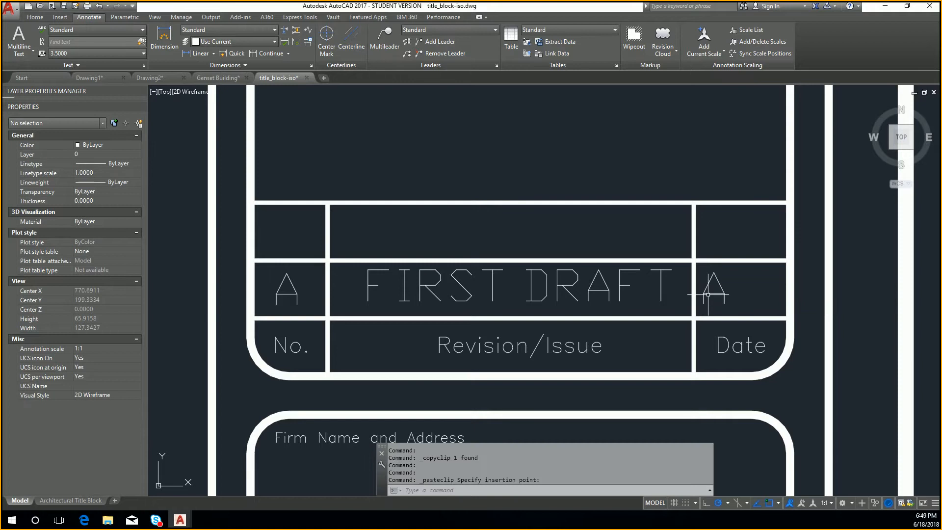
pyautogui.click(708, 294)
pyautogui.doubleClick(714, 290)
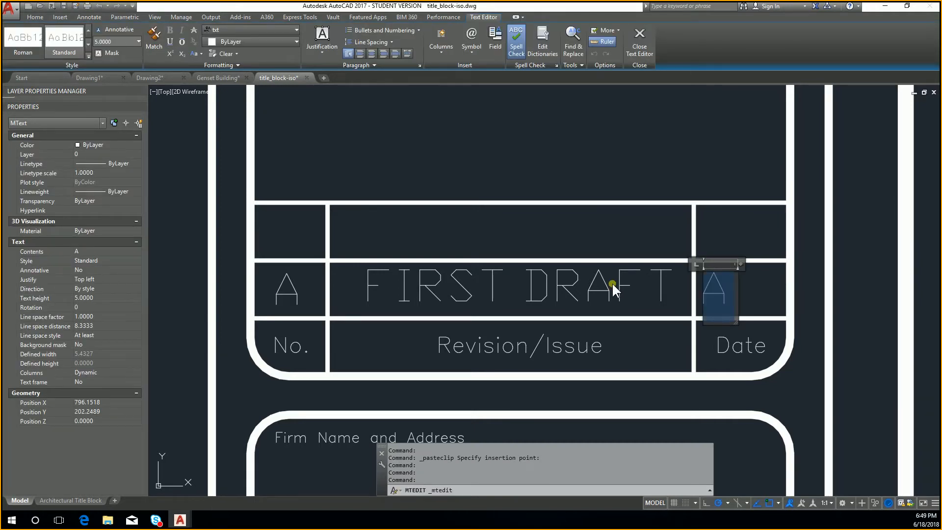
pyautogui.write('2018-0')
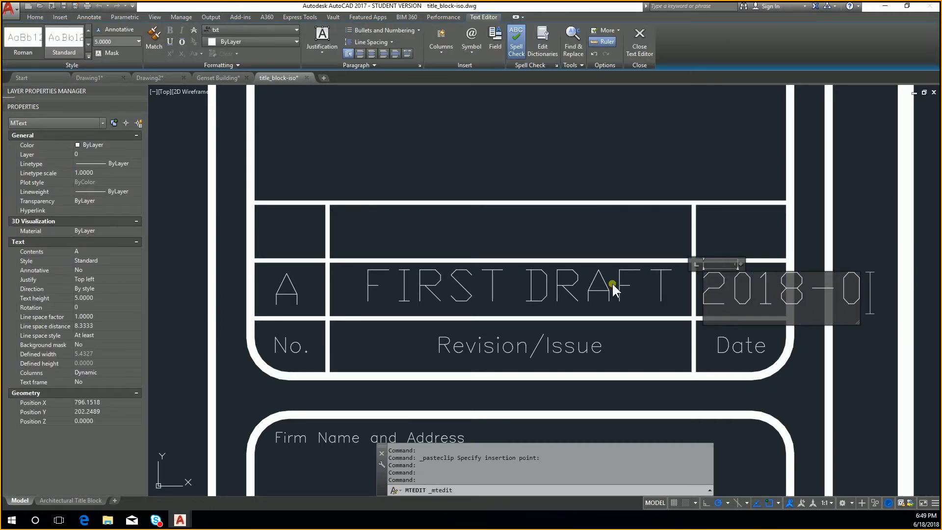
pyautogui.press('BackSpace')
pyautogui.write('18-06')
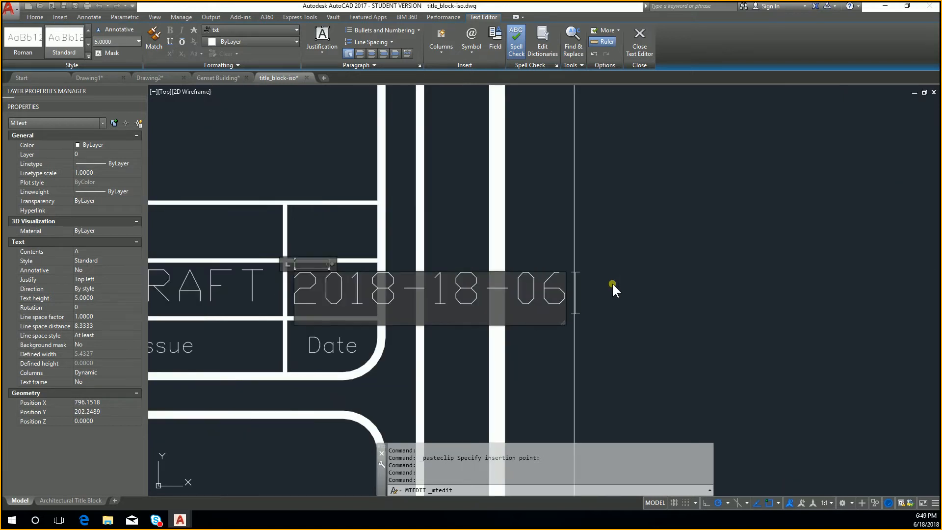
pyautogui.press('Escape')
# Set the text height of the date 2018-18-06 to 2 and move it against the border between the Revision/Issue and Date cells.
pyautogui.click(443, 280)
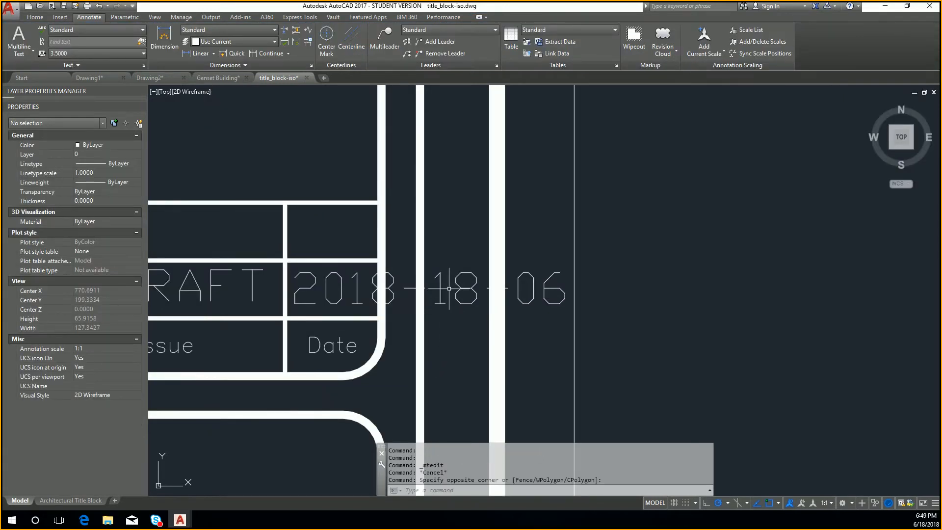
pyautogui.click(454, 295)
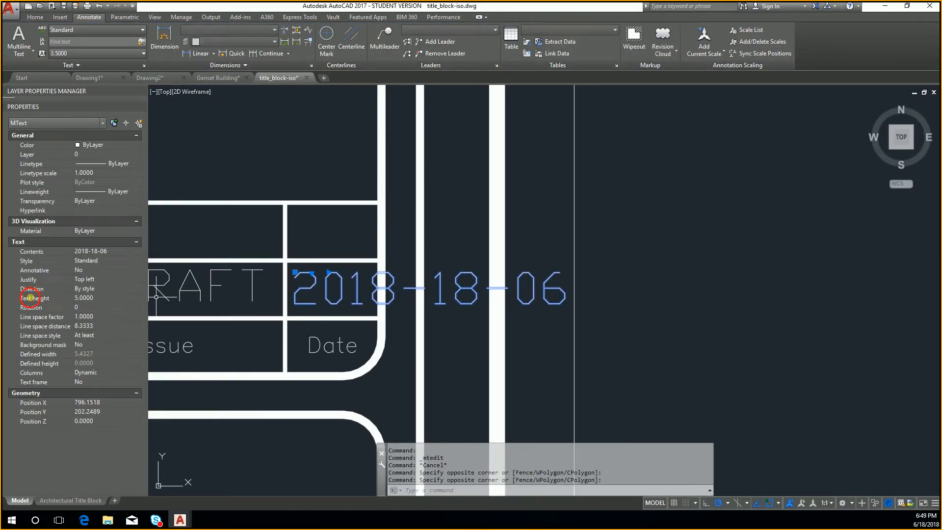
pyautogui.click(101, 298)
pyautogui.write('2')
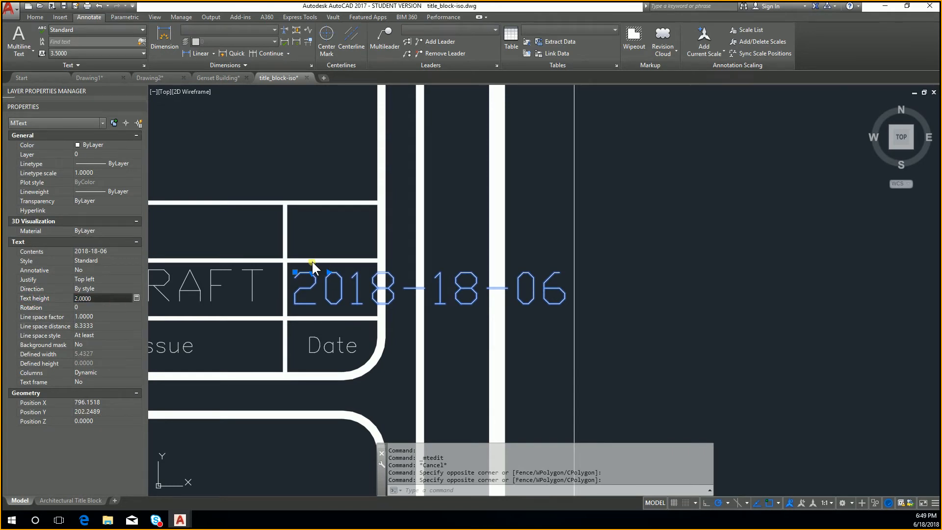
pyautogui.press('Tab')
pyautogui.click(295, 272)
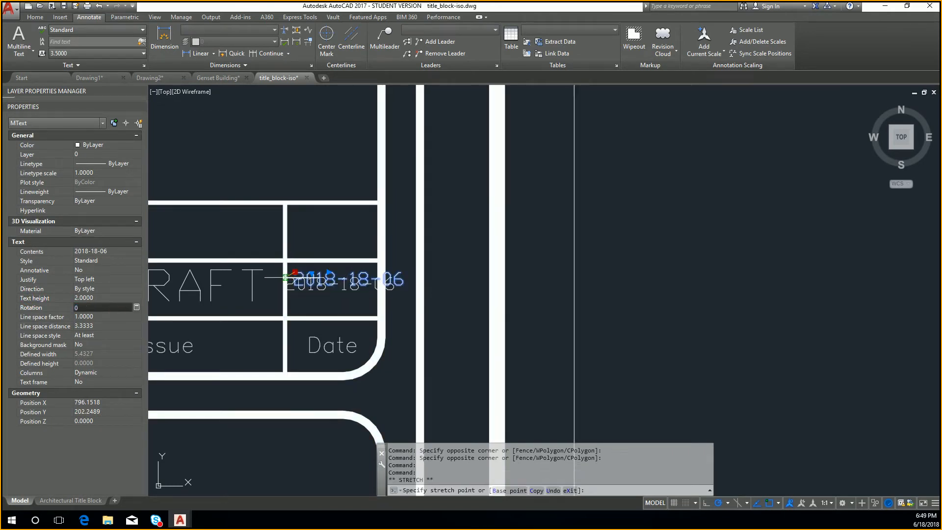
pyautogui.press('Escape')
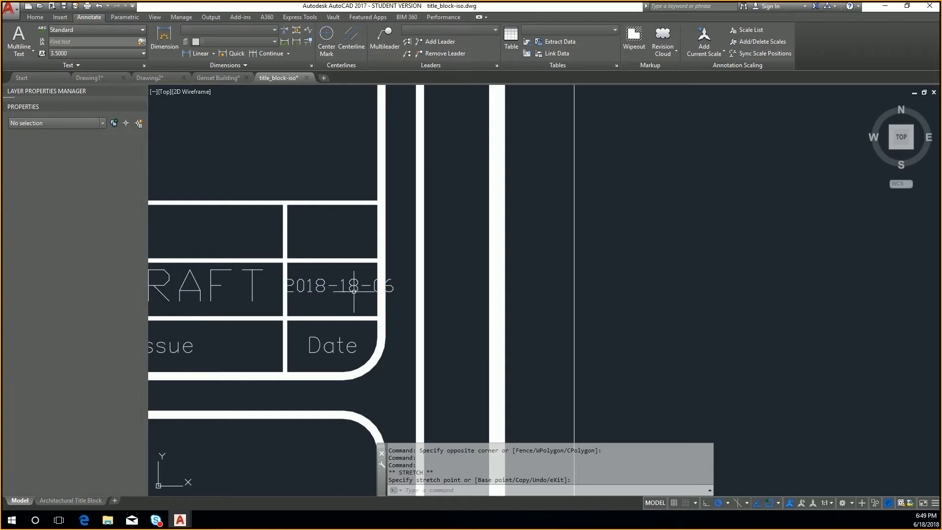
# Reduce the text height of the date 2018-18-06 to 1 and reposition it centrally inside its Date cell.
pyautogui.click(354, 289)
pyautogui.click(328, 281)
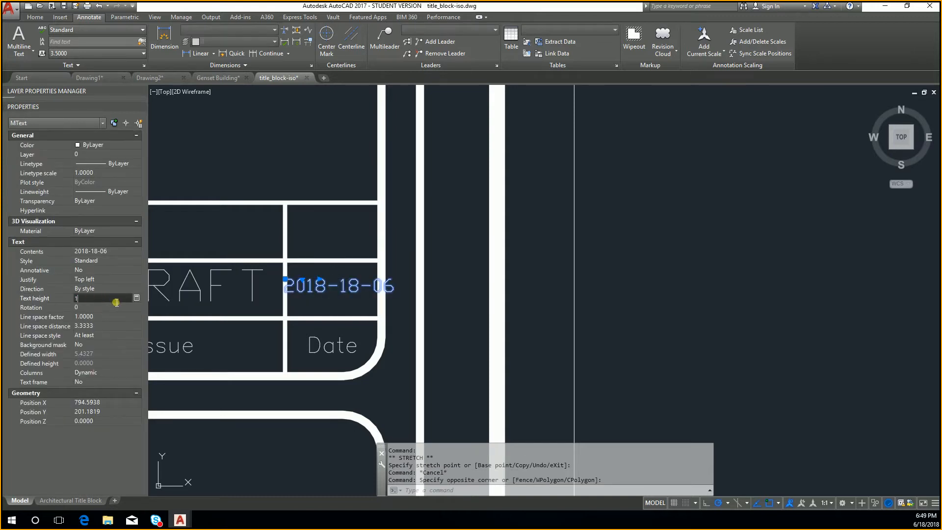
pyautogui.press('Return')
pyautogui.press('Escape')
pyautogui.click(330, 296)
pyautogui.click(307, 283)
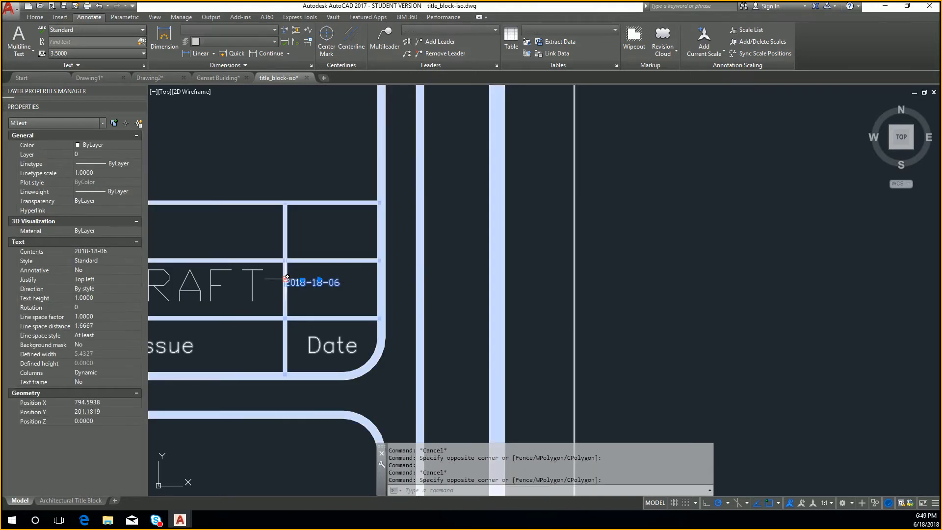
pyautogui.click(285, 279)
pyautogui.click(301, 278)
pyautogui.press('Escape')
# Copy the revision letter A into the No. cell of the row above and change the copy to "B".
pyautogui.moveTo(315, 296)
pyautogui.mouseDown(button='middle')
pyautogui.moveTo(463, 294)
pyautogui.moveTo(561, 311)
pyautogui.mouseUp(button='middle')
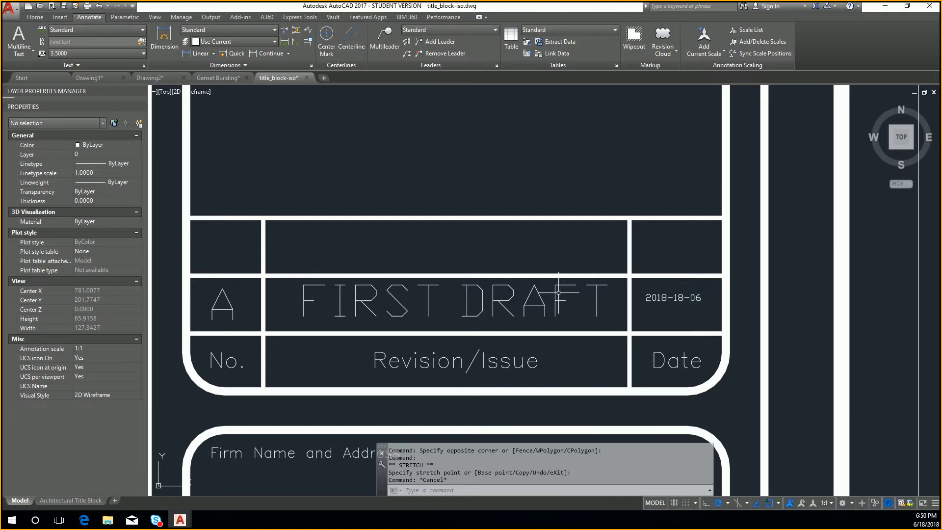
pyautogui.moveTo(488, 253); pyautogui.dragTo(574, 247, button='middle')
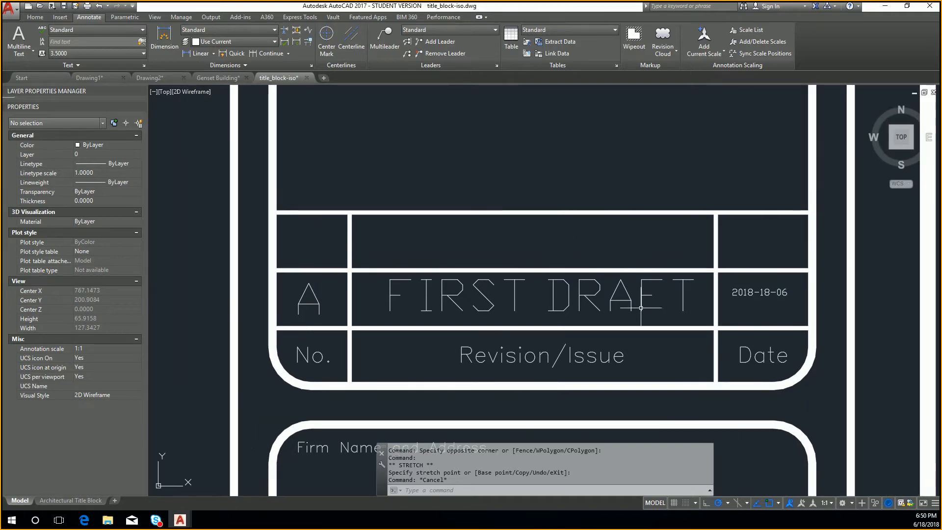
pyautogui.click(304, 281)
pyautogui.hotkey('ctrl', 'c')
pyautogui.hotkey('ctrl', 'v')
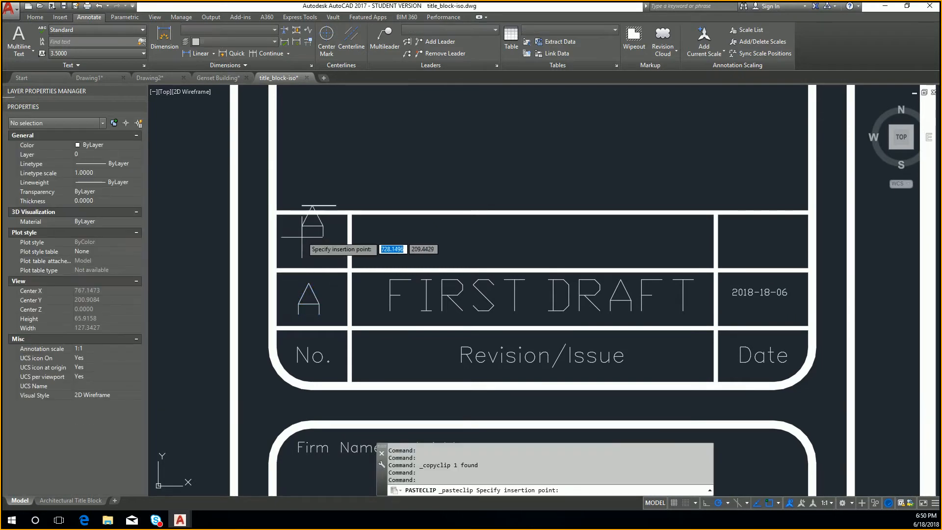
pyautogui.click(312, 246)
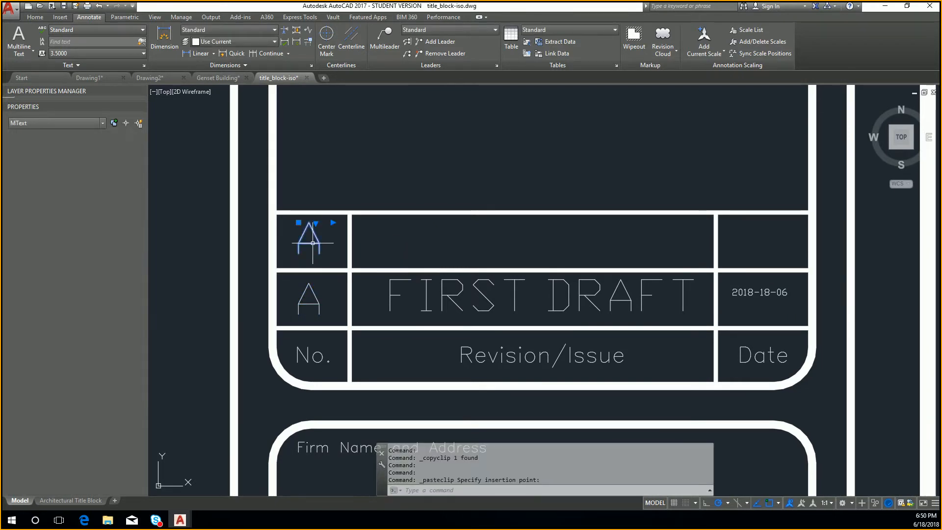
pyautogui.doubleClick(294, 243)
pyautogui.write('B')
pyautogui.click(451, 248)
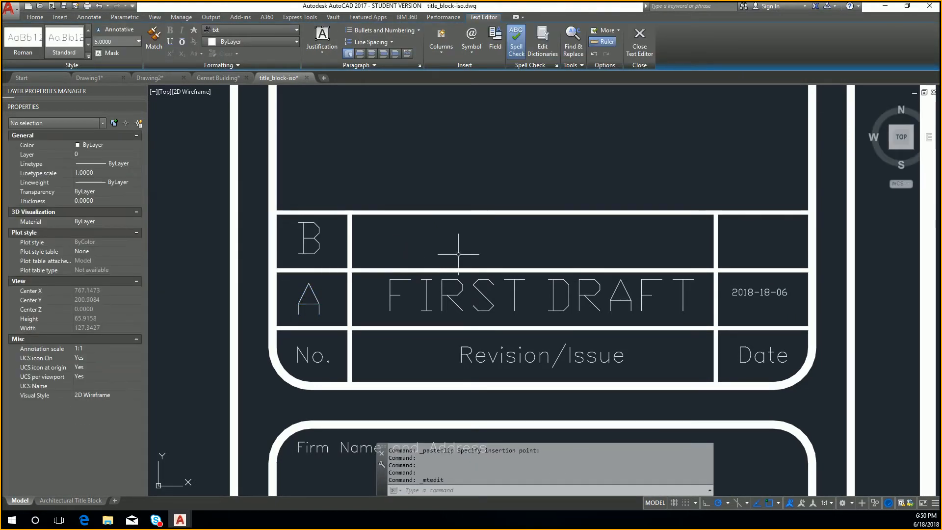
# Copy the FIRST DRAFT text into row B's Revision/Issue cell and change the copy's word FIRST to "2ND".
pyautogui.click(470, 287)
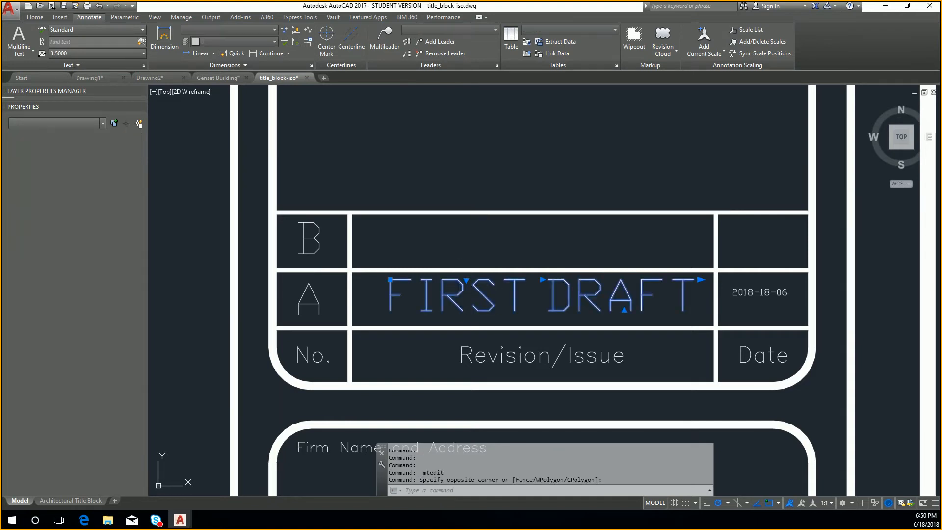
pyautogui.hotkey('ctrl', 'c')
pyautogui.hotkey('ctrl', 'v')
pyautogui.click(410, 243)
pyautogui.press('Escape')
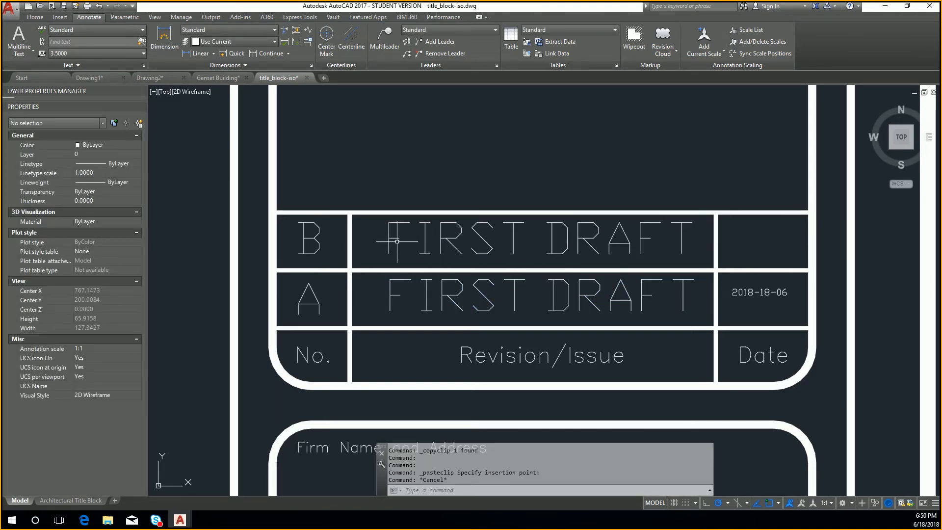
pyautogui.doubleClick(396, 238)
pyautogui.moveTo(533, 245); pyautogui.dragTo(294, 238)
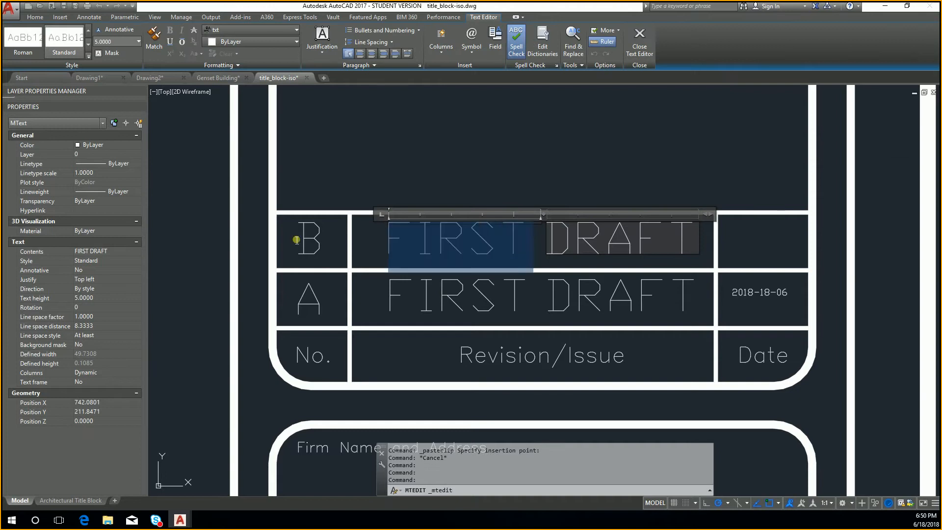
pyautogui.write('2ND')
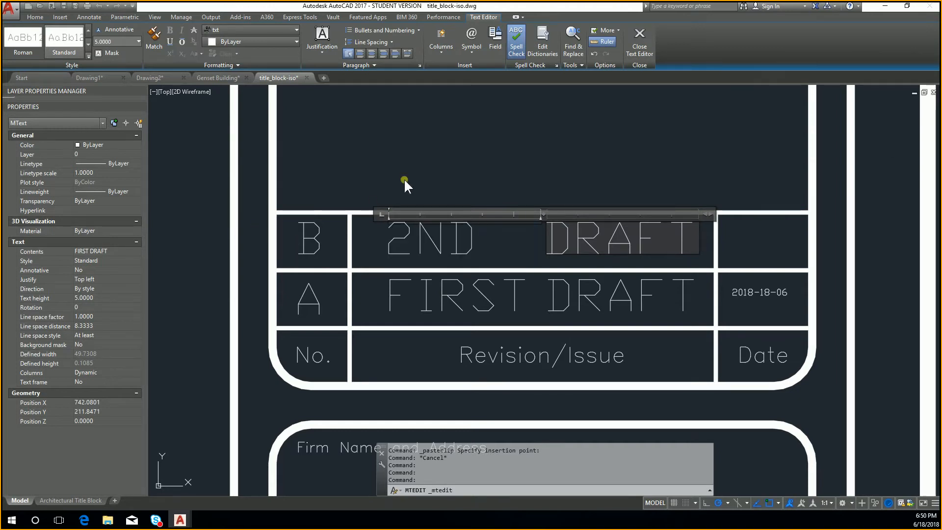
pyautogui.click(404, 179)
# Copy the date text into row B's Date cell and change the copy to "2018-18-07".
pyautogui.click(745, 291)
pyautogui.hotkey('ctrl', 'c')
pyautogui.hotkey('ctrl', 'v')
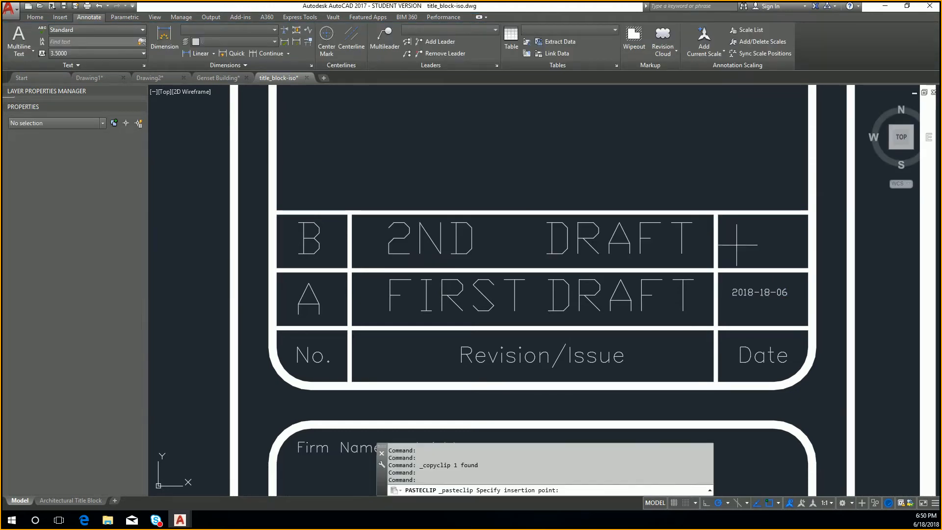
pyautogui.click(734, 235)
pyautogui.doubleClick(789, 243)
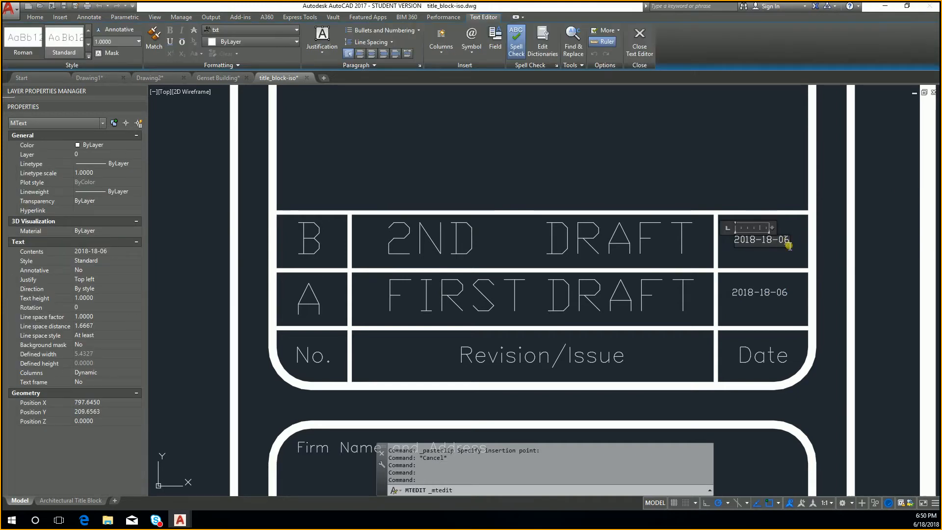
pyautogui.write('7')
pyautogui.click(878, 164)
# Replace the revision letter A in the No. cell of the FIRST DRAFT row with "0".
pyautogui.scroll(-3, 736, 197)
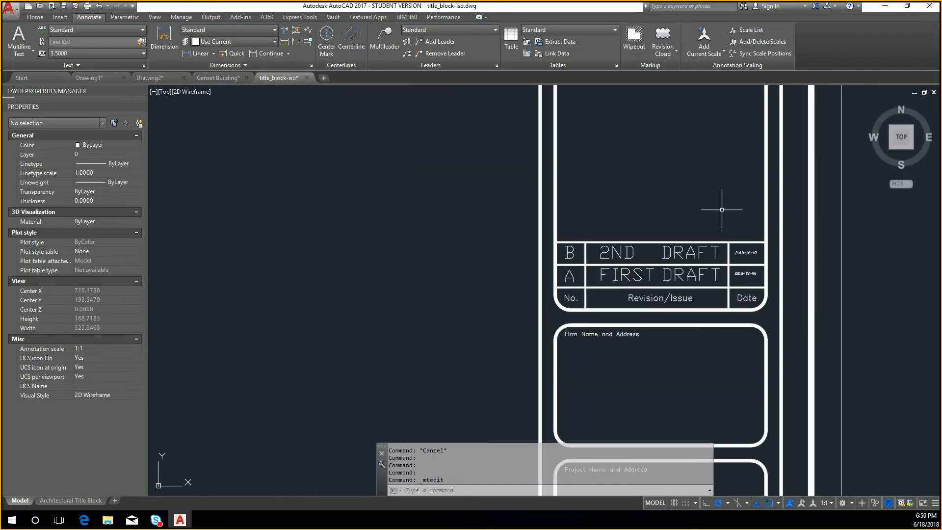
pyautogui.scroll(-2, 671, 314)
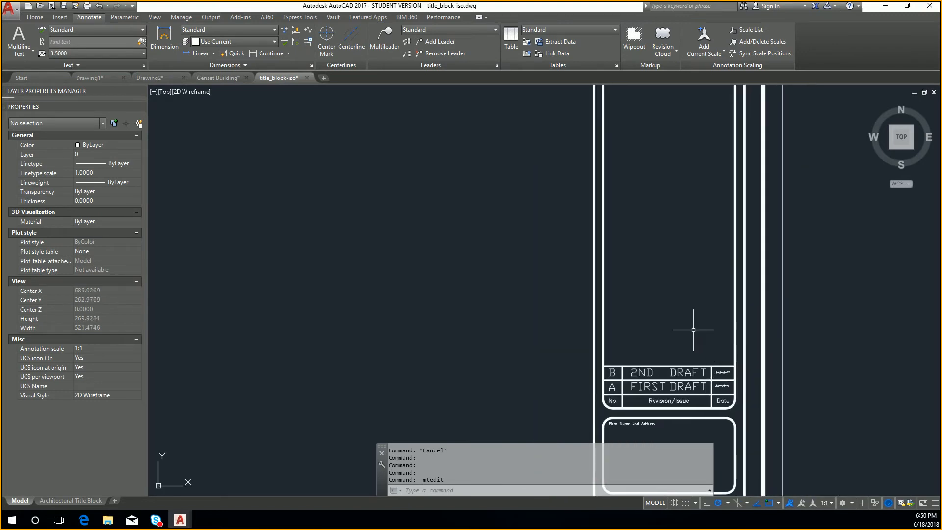
pyautogui.scroll(-3, 693, 325)
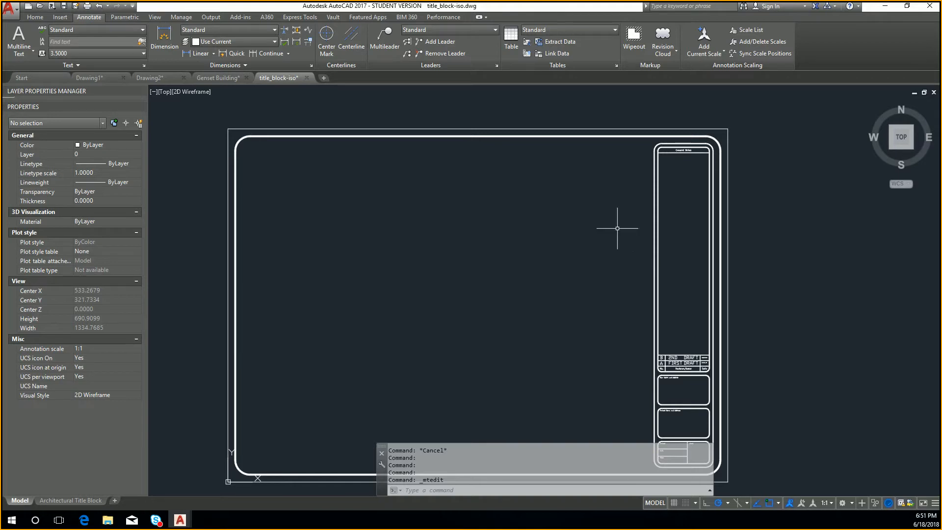
pyautogui.scroll(4, 742, 373)
pyautogui.scroll(4, 601, 325)
pyautogui.moveTo(611, 358); pyautogui.dragTo(602, 346, button='middle')
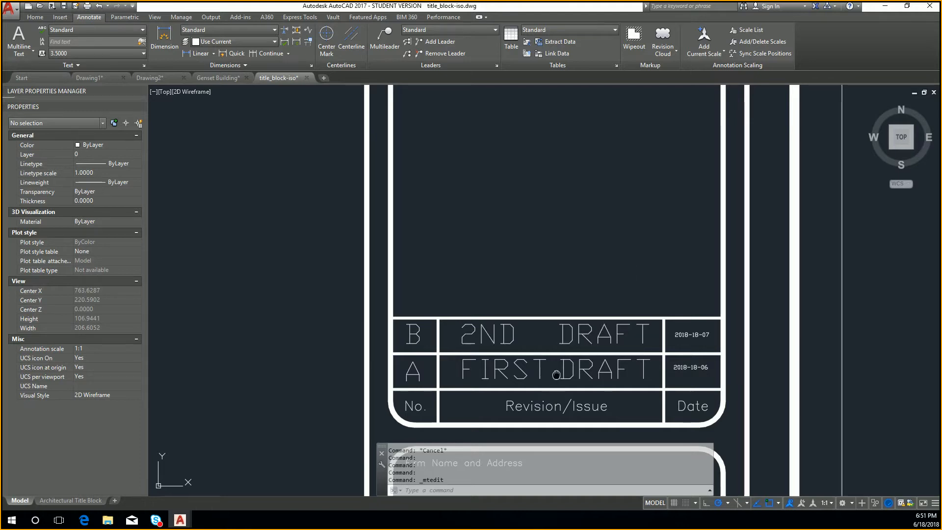
pyautogui.moveTo(557, 375); pyautogui.dragTo(596, 353, button='middle')
pyautogui.doubleClick(452, 345)
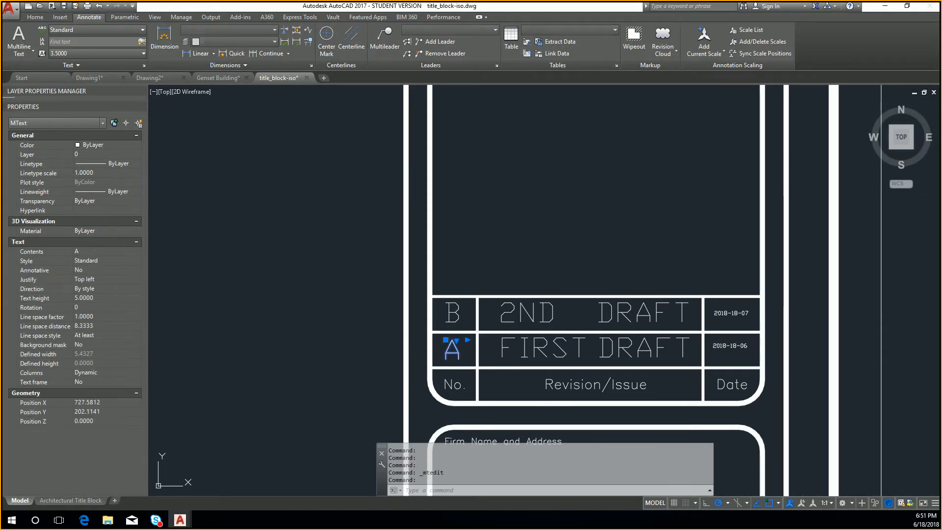
pyautogui.write('0')
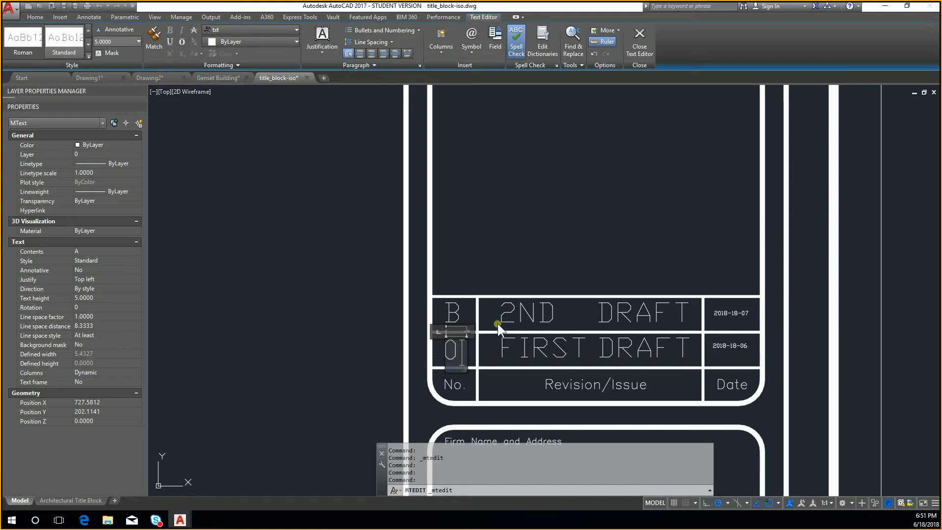
pyautogui.click(511, 299)
# Erase the whole second revision entry: the 2ND DRAFT text, the letter B and the date 2018-18-07.
pyautogui.click(670, 319)
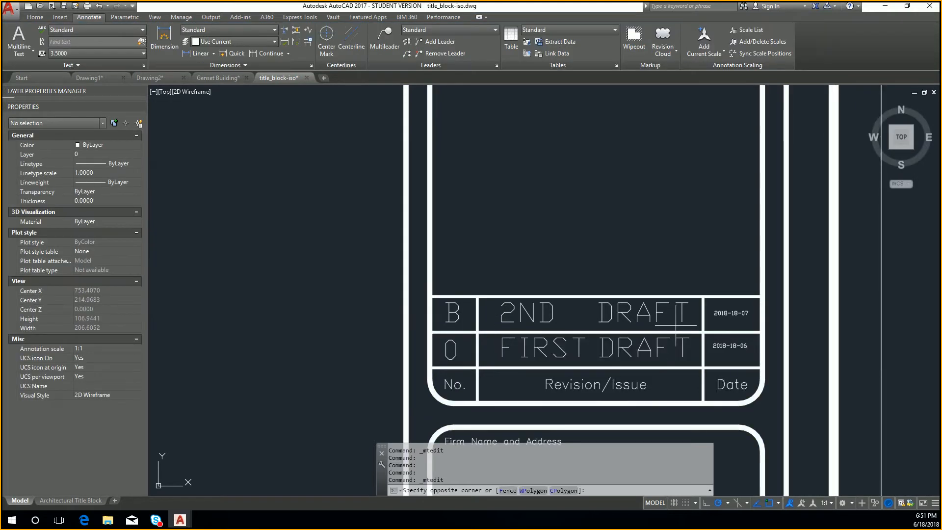
pyautogui.click(555, 316)
pyautogui.press('Delete')
pyautogui.click(458, 322)
pyautogui.click(447, 294)
pyautogui.press('Delete')
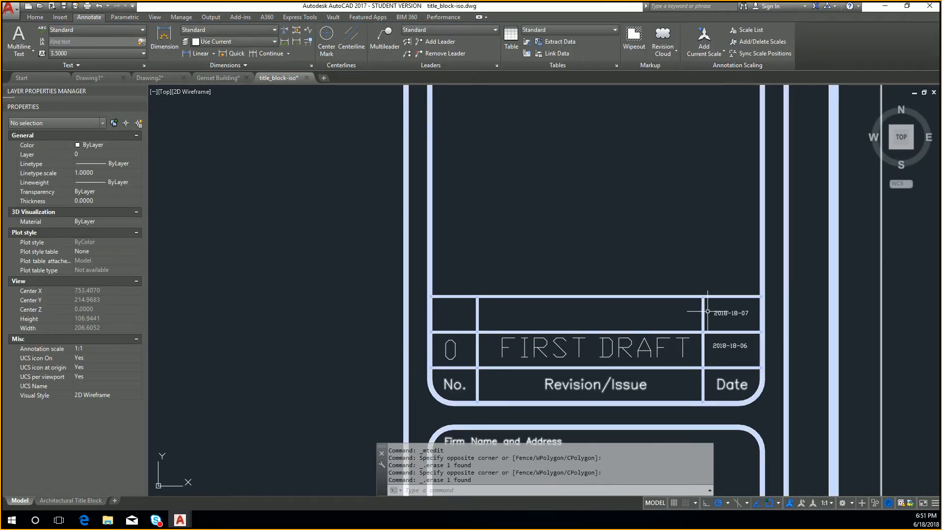
pyautogui.click(721, 312)
pyautogui.press('Delete')
pyautogui.click(727, 344)
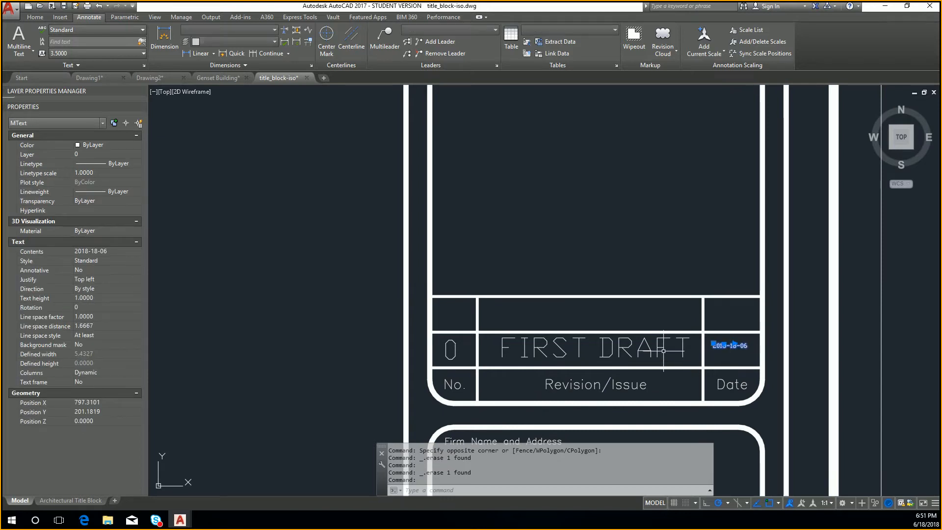
pyautogui.press('Escape')
pyautogui.press('Escape')
# Replace the FIRST DRAFT text in the Revision/Issue cell with "ISSUE FOR PRODUCTION".
pyautogui.click(638, 349)
pyautogui.doubleClick(638, 349)
pyautogui.moveTo(677, 351); pyautogui.dragTo(488, 356)
pyautogui.write('ISSUE ')
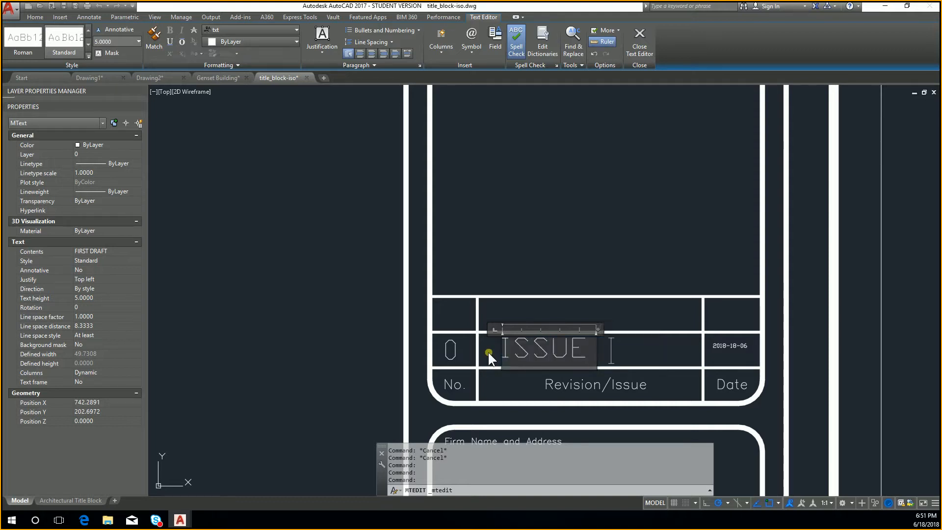
pyautogui.write('FOR PRODUCTION')
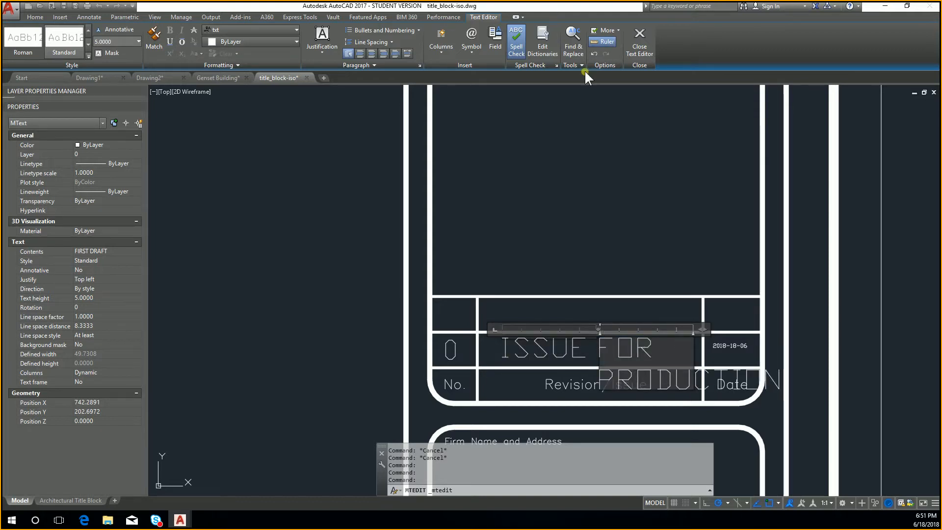
pyautogui.press('Escape')
# Set the text height of ISSUE FOR PRODUCTION to 2 so it fits inside the Revision/Issue cell.
pyautogui.click(657, 382)
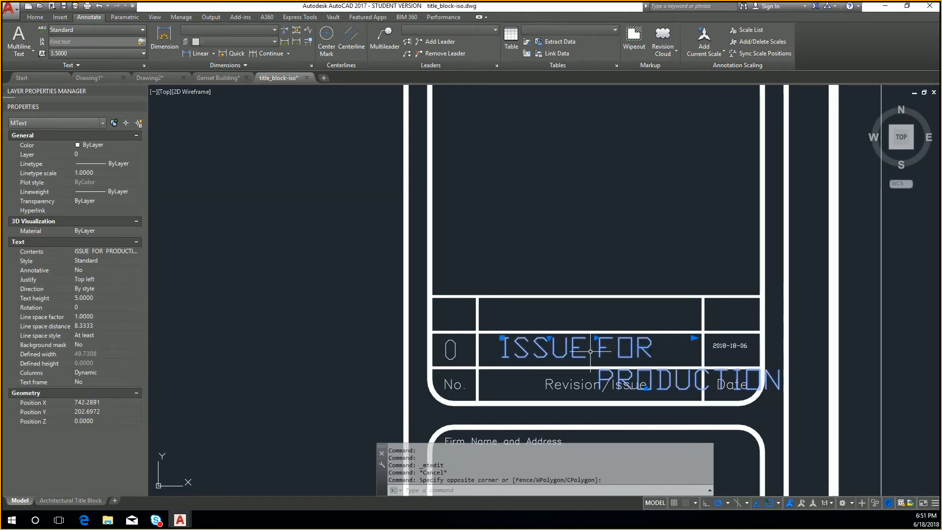
pyautogui.click(106, 299)
pyautogui.write('2')
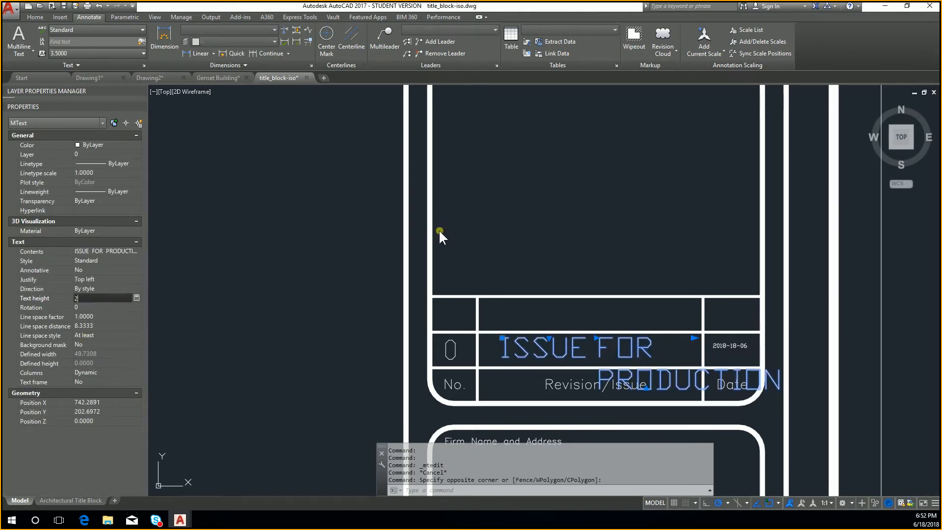
pyautogui.click(440, 229)
pyautogui.press('Escape')
pyautogui.press('Escape')
pyautogui.click(566, 338)
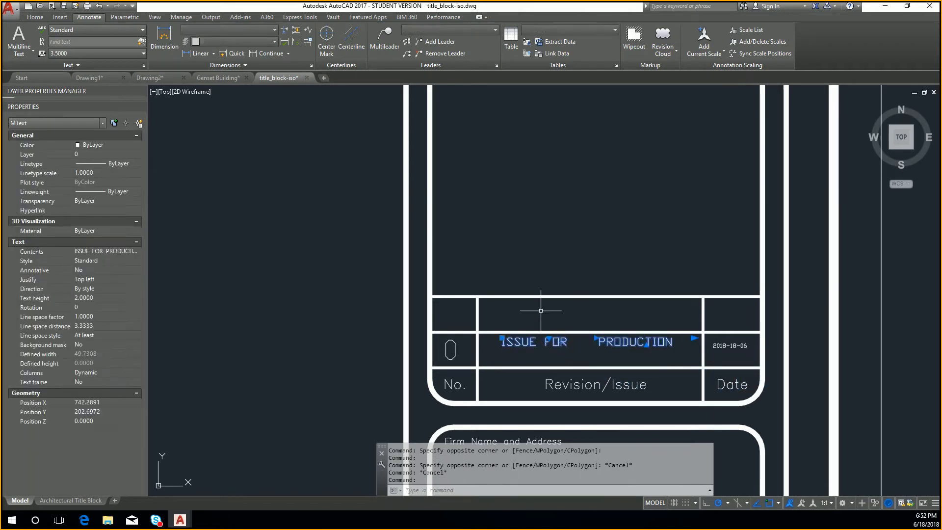
pyautogui.press('Escape')
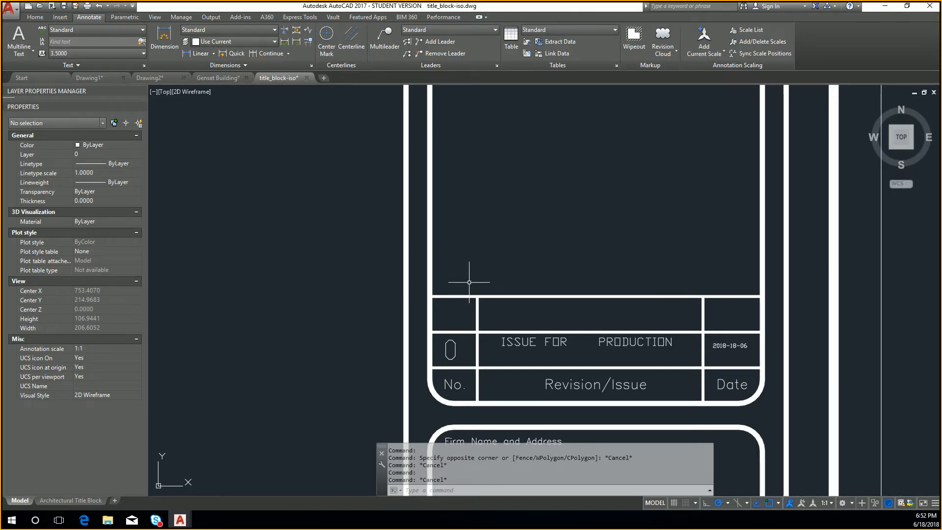
pyautogui.scroll(2, 574, 373)
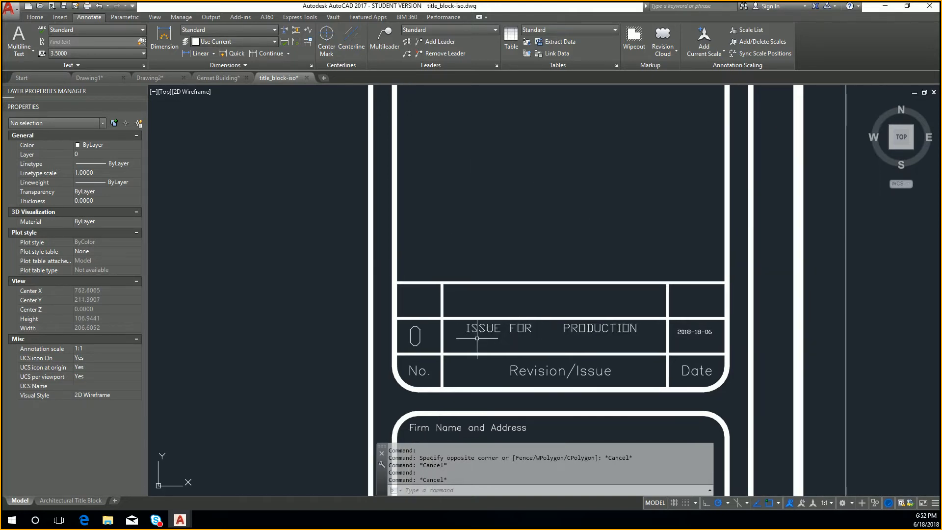
pyautogui.click(508, 323)
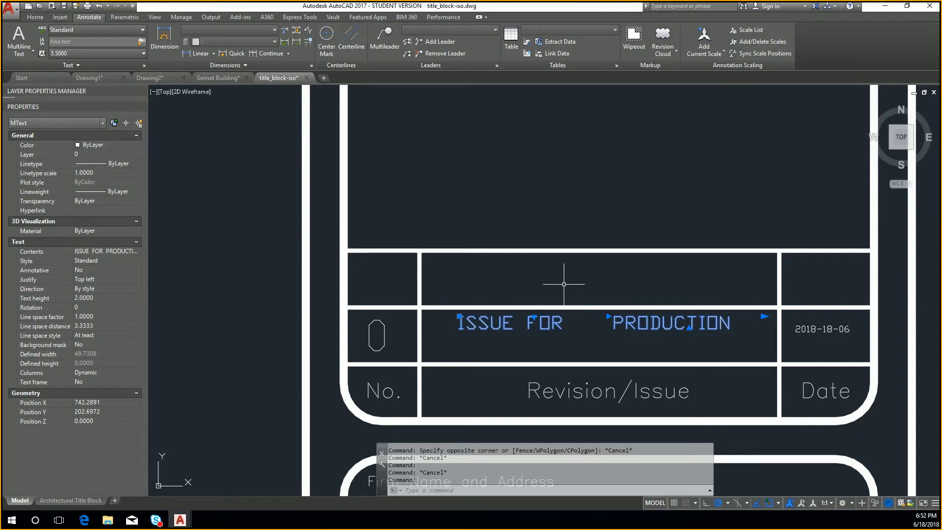
# Switch from model space to the Architectural Title Block layout.
pyautogui.scroll(-6, 634, 243)
pyautogui.scroll(-4, 511, 295)
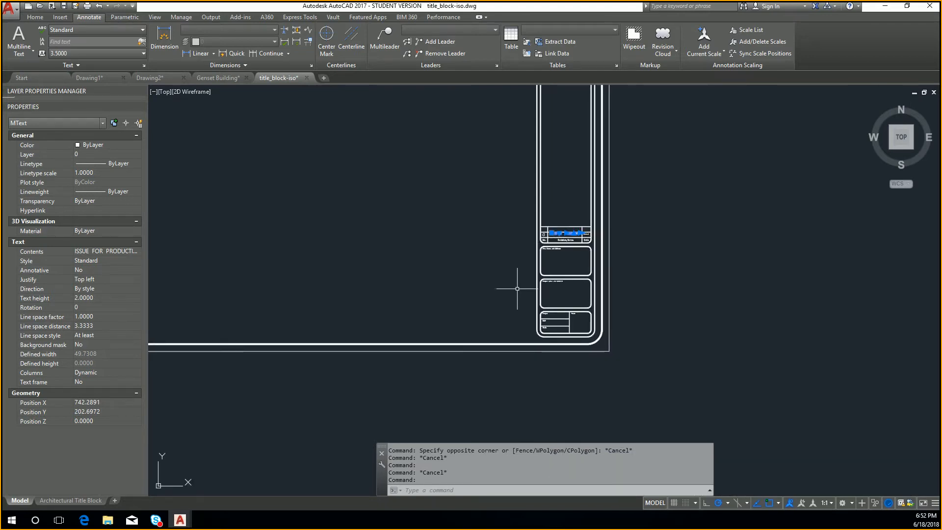
pyautogui.click(94, 500)
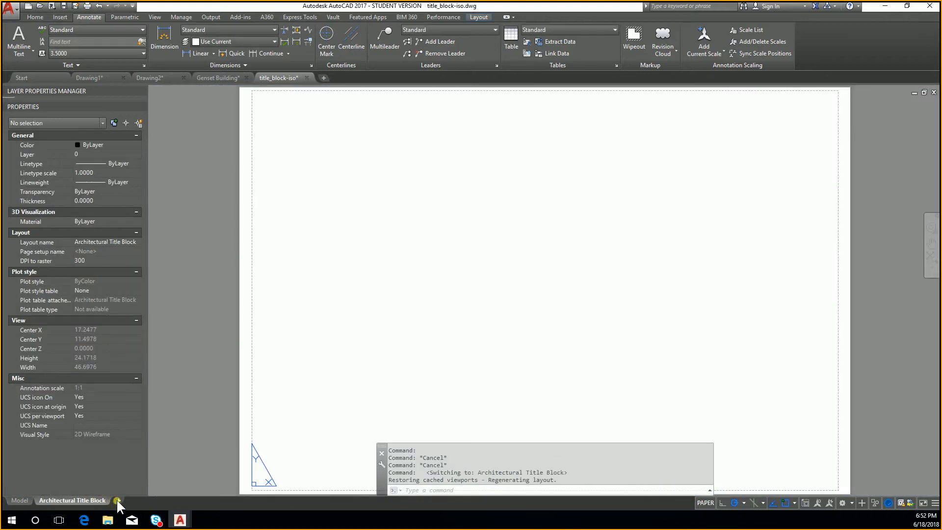
pyautogui.click(420, 351)
pyautogui.press('Escape')
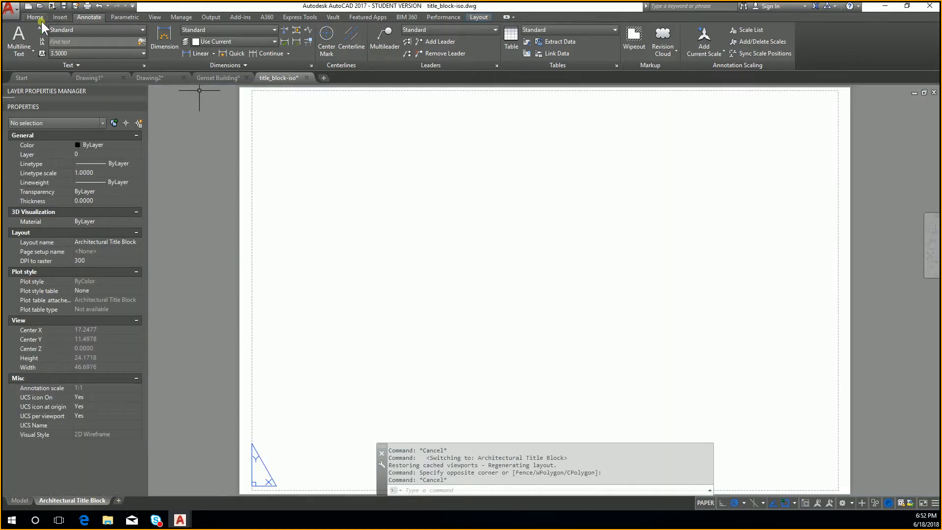
# Create a large rectangular viewport on the Architectural Title Block layout to show the title block, and inspect the result.
pyautogui.click(40, 17)
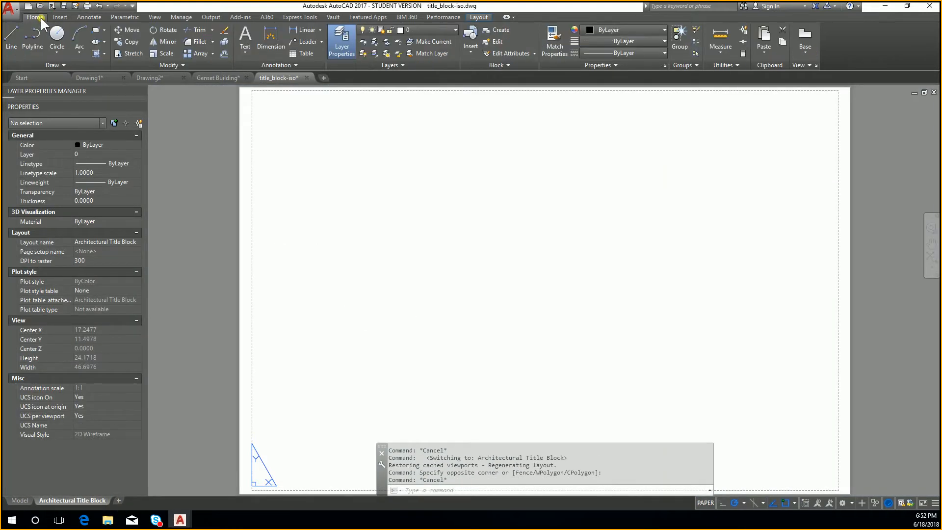
pyautogui.click(90, 17)
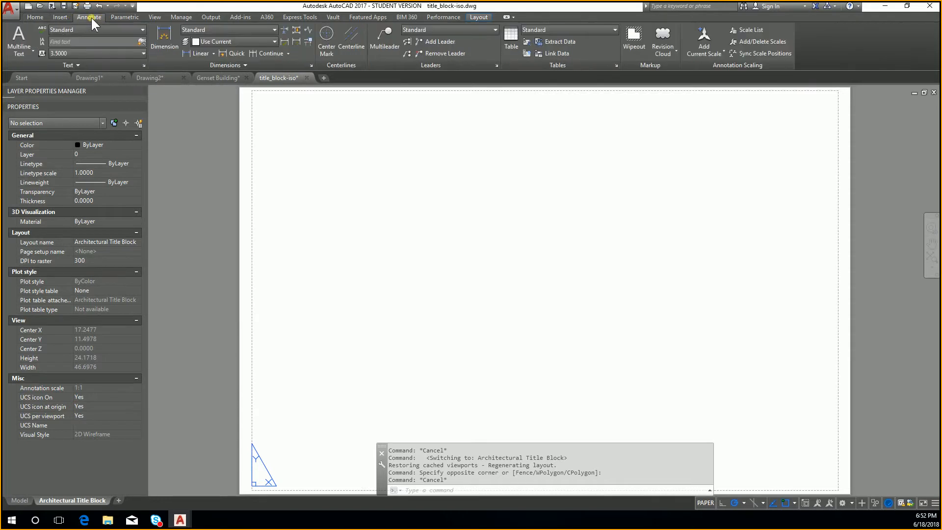
pyautogui.click(60, 17)
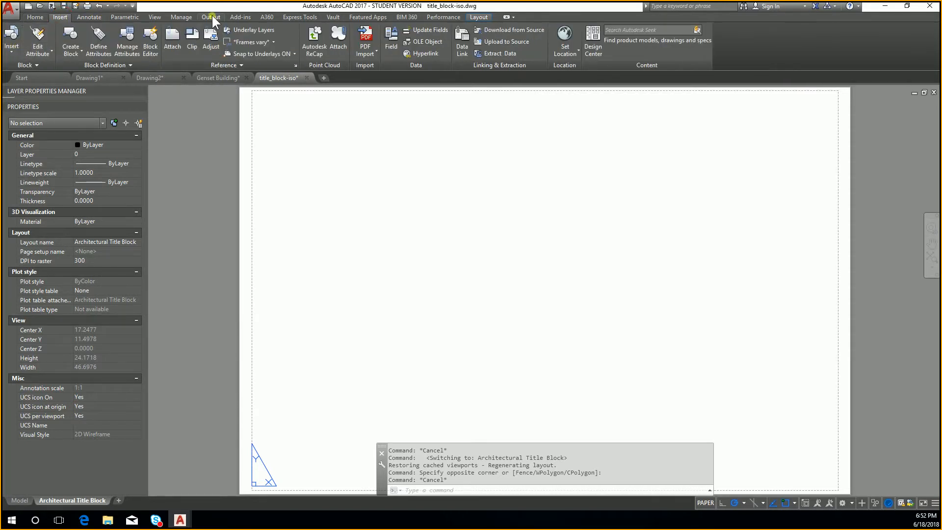
pyautogui.click(479, 17)
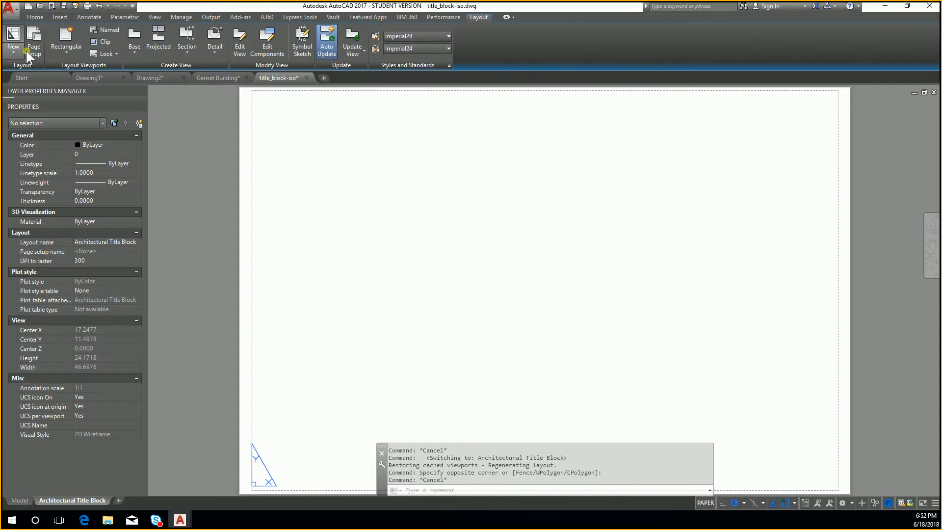
pyautogui.click(66, 51)
pyautogui.click(74, 68)
pyautogui.click(282, 113)
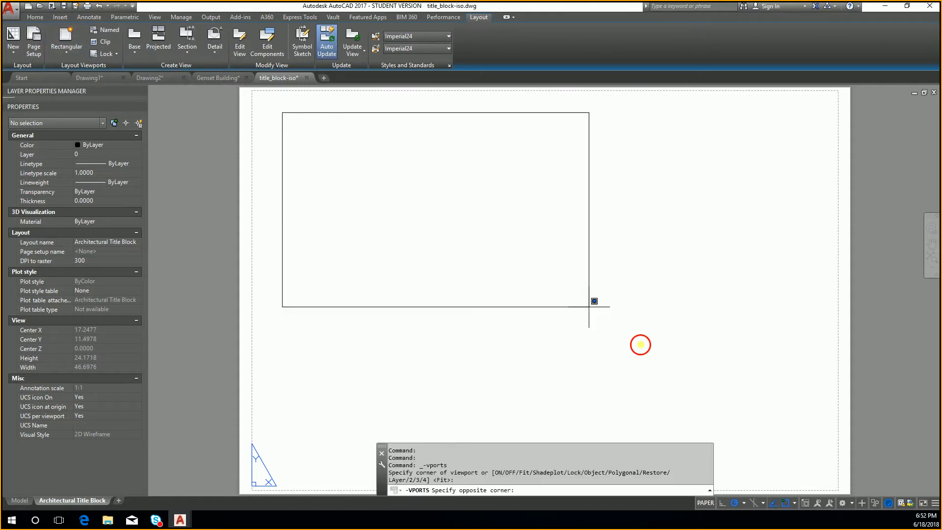
pyautogui.click(767, 454)
pyautogui.scroll(6, 718, 417)
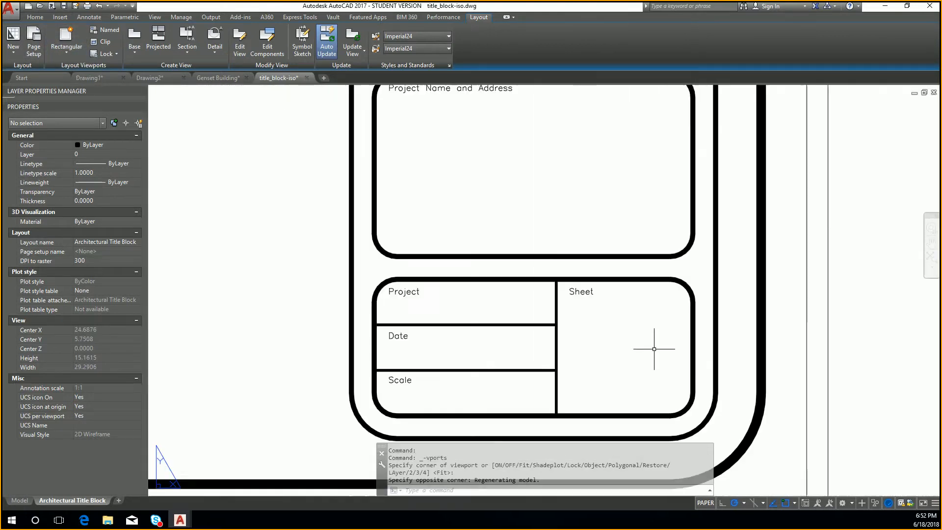
pyautogui.scroll(-4, 660, 347)
pyautogui.scroll(-2, 670, 402)
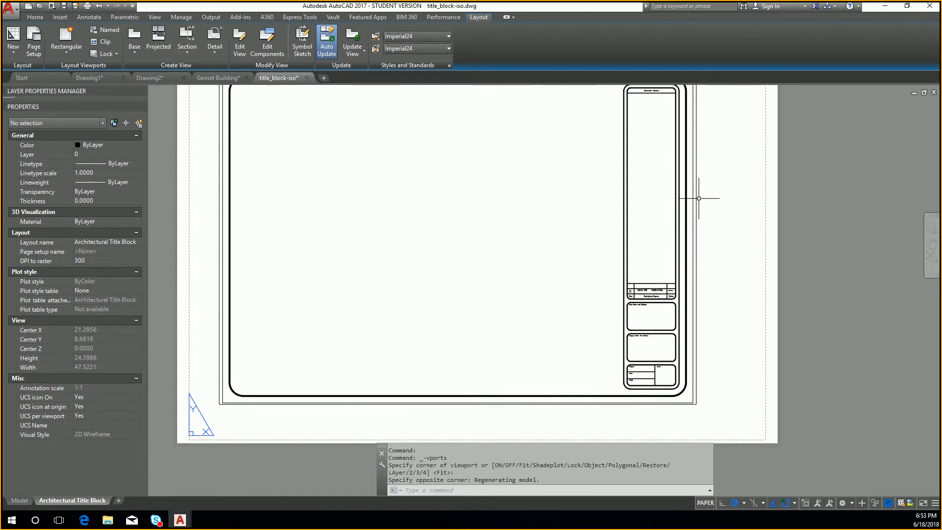
# In model space, copy the revision number 0 into the empty No. cell of the row above.
pyautogui.click(22, 499)
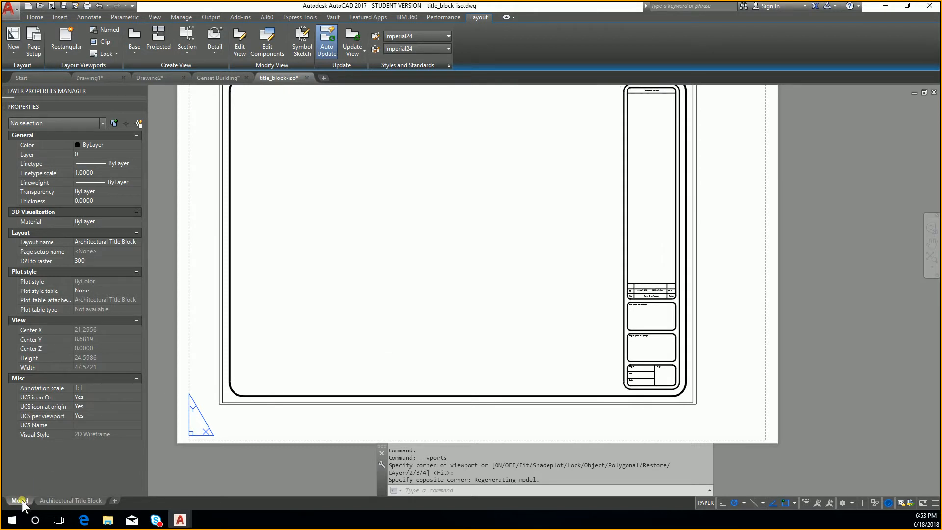
pyautogui.scroll(7, 540, 294)
pyautogui.moveTo(625, 199); pyautogui.dragTo(534, 260, button='middle')
pyautogui.click(492, 232)
pyautogui.click(470, 224)
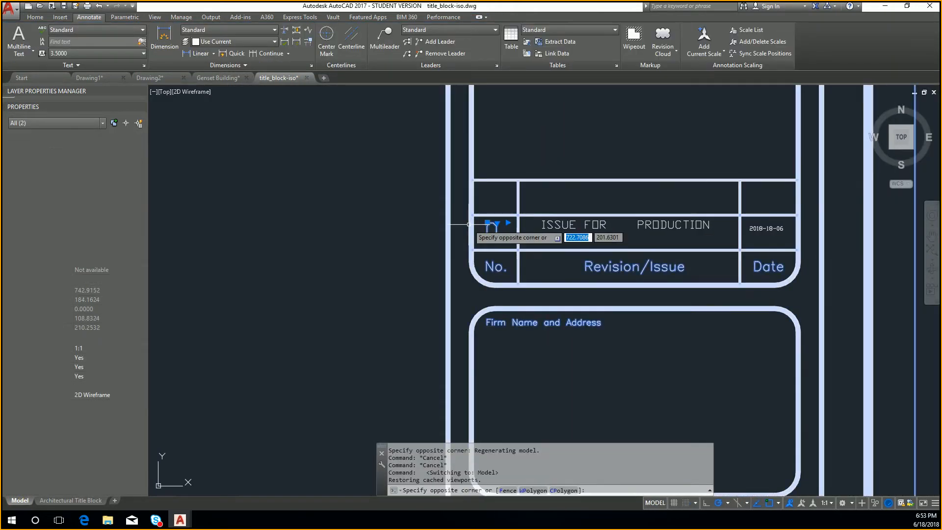
pyautogui.press('Escape')
pyautogui.press('Escape')
pyautogui.click(492, 232)
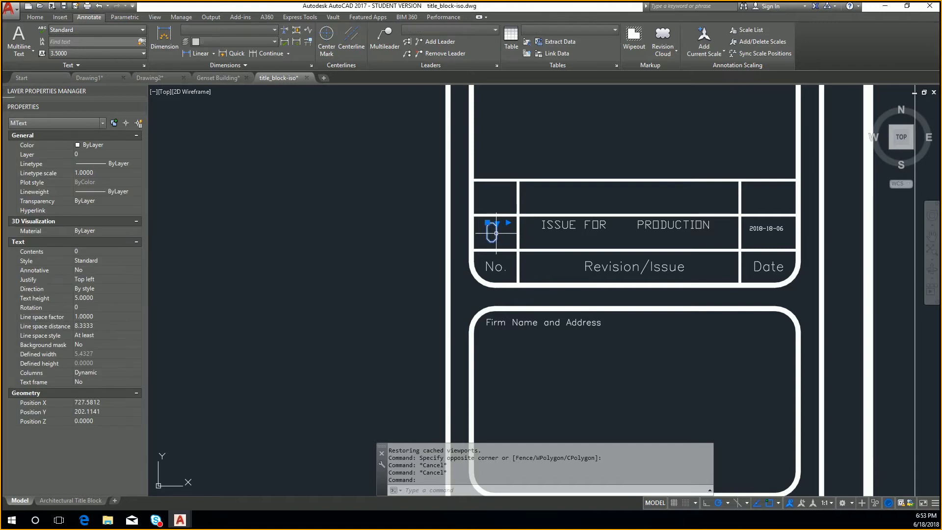
pyautogui.hotkey('ctrl', 'c')
pyautogui.hotkey('ctrl', 'v')
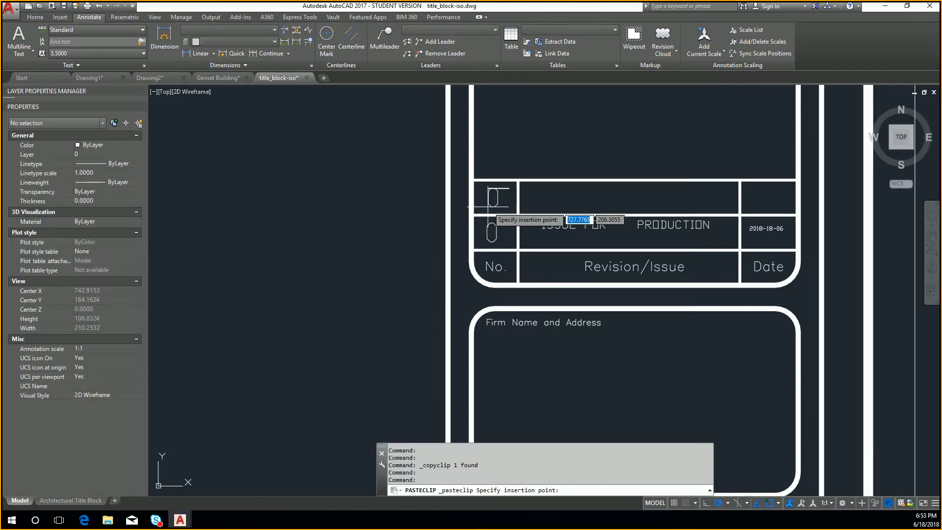
pyautogui.click(487, 206)
# Change the copied revision number in the upper row to 1.
pyautogui.doubleClick(492, 198)
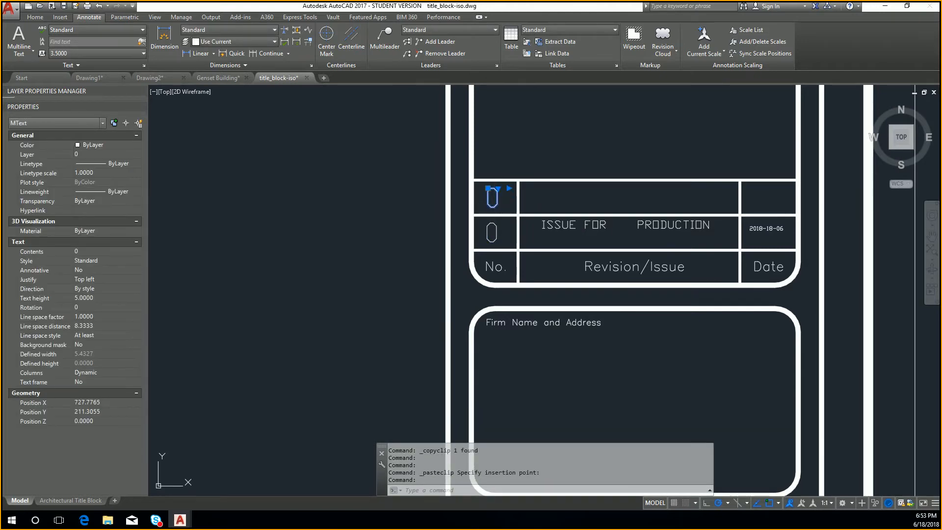
pyautogui.write('1')
pyautogui.click(572, 195)
# Copy the ISSUE FOR PRODUCTION text into the Revision/Issue cell of the revision 1 row.
pyautogui.click(560, 224)
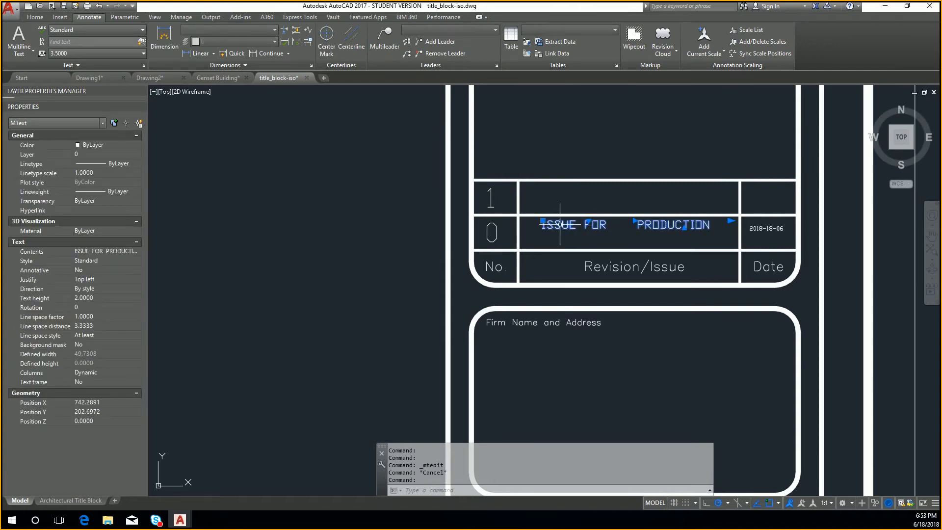
pyautogui.hotkey('ctrl', 'c')
pyautogui.hotkey('ctrl', 'v')
pyautogui.click(623, 198)
pyautogui.press('Escape')
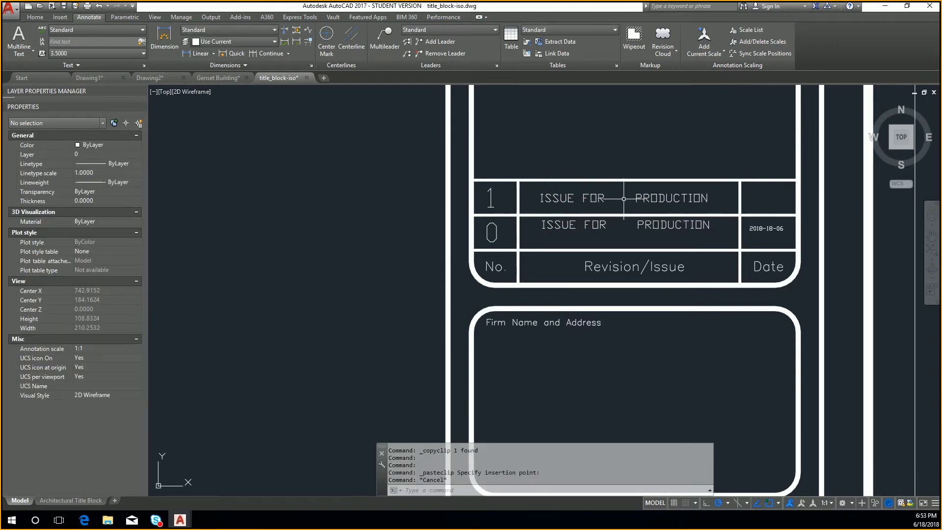
# Replace the copied description in the revision 1 row with "RELOCATED HOLE POSIT.".
pyautogui.doubleClick(637, 198)
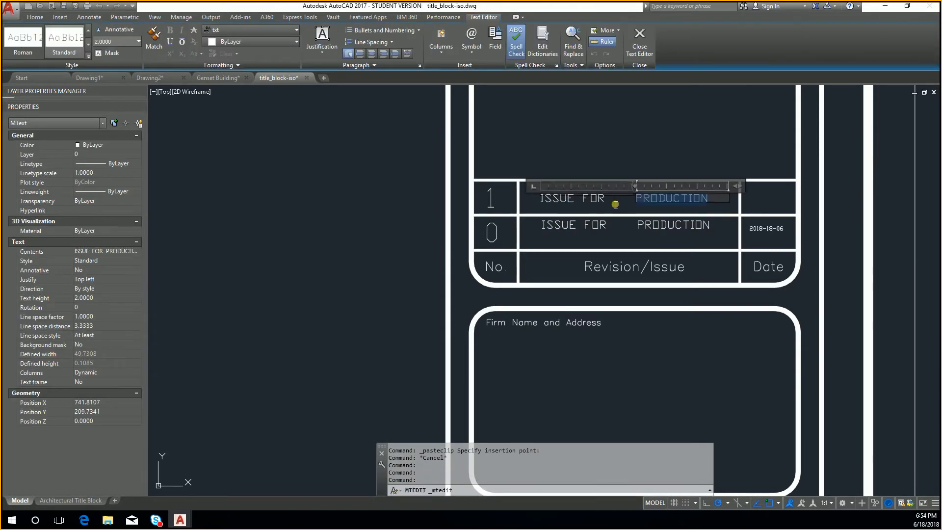
pyautogui.moveTo(615, 205); pyautogui.dragTo(523, 201)
pyautogui.write('R')
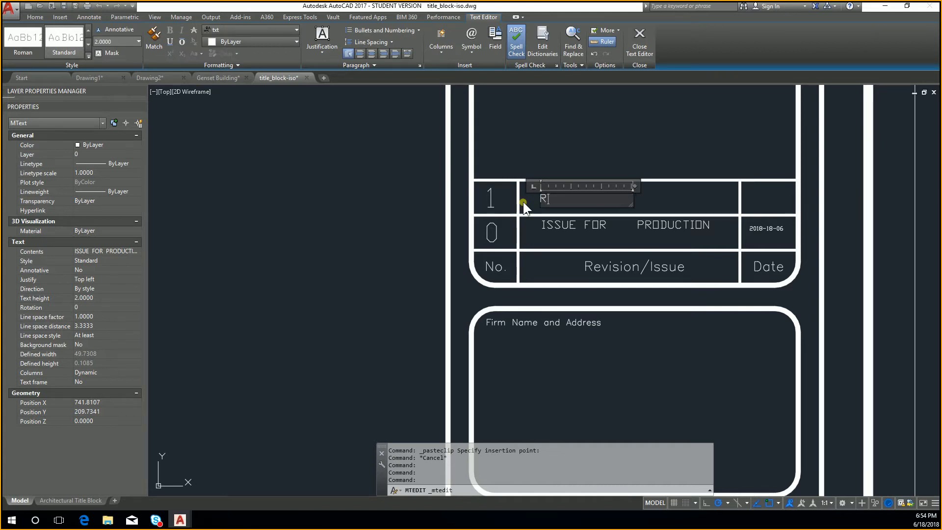
pyautogui.write('ELOCATED')
pyautogui.press('Tab')
pyautogui.write('HOL')
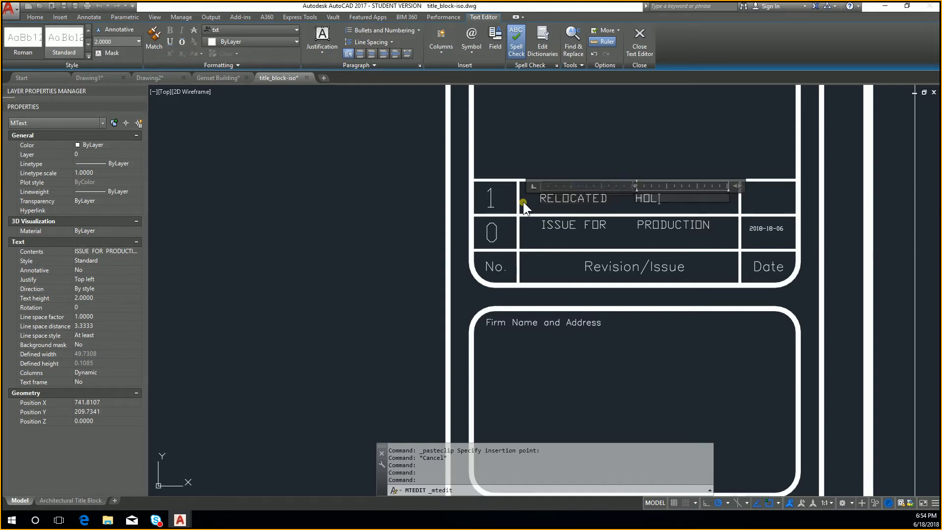
pyautogui.write('E POSIT.')
pyautogui.click(777, 218)
# Copy the date of the revision 0 row into the Date cell of the revision 1 row.
pyautogui.moveTo(791, 235); pyautogui.dragTo(745, 222)
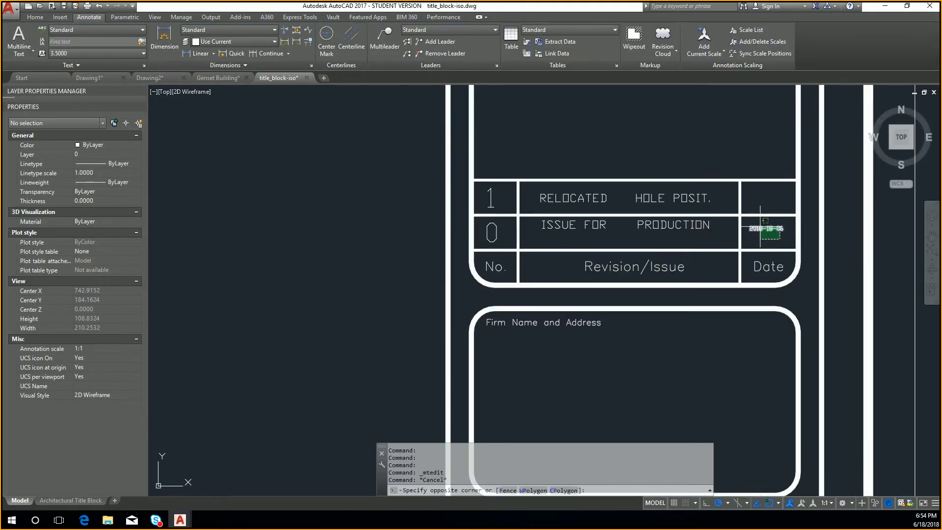
pyautogui.hotkey('ctrl', 'c')
pyautogui.hotkey('ctrl', 'v')
pyautogui.click(749, 195)
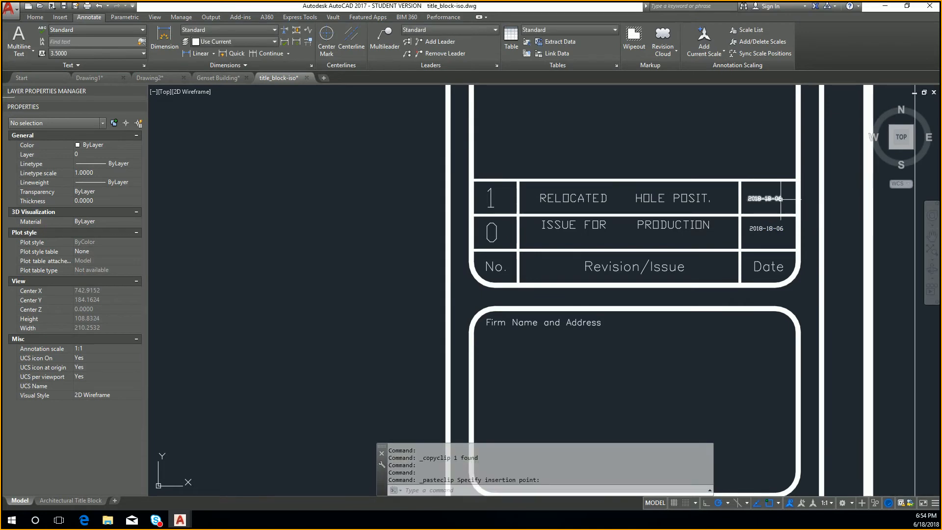
# Change the copied date in the revision 1 row to 2018-18-10.
pyautogui.doubleClick(765, 199)
pyautogui.press('BackSpace')
pyautogui.press('BackSpace')
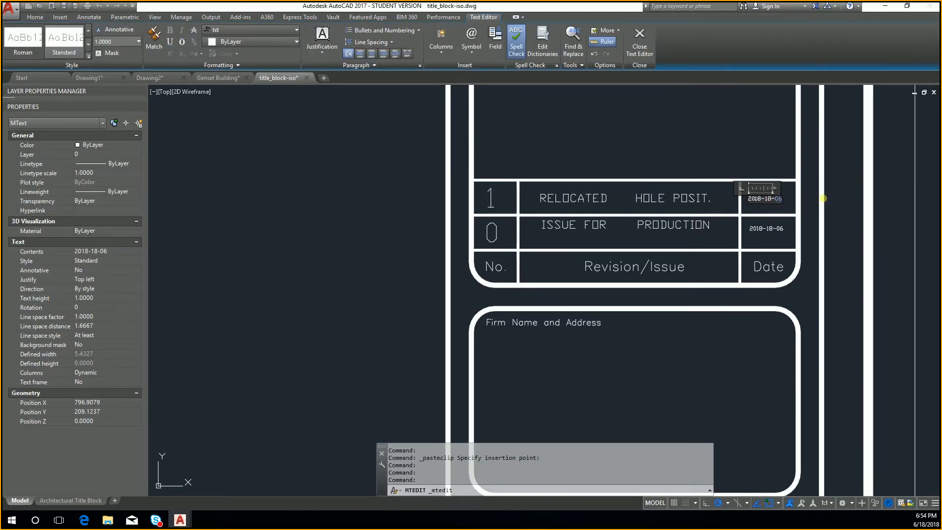
pyautogui.write('10')
pyautogui.press('Escape')
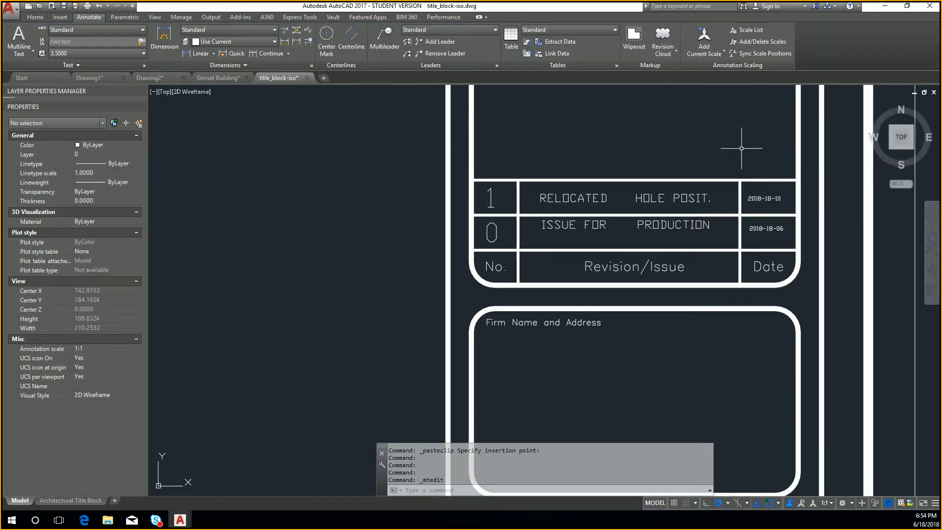
pyautogui.moveTo(740, 143); pyautogui.dragTo(715, 229, button='middle')
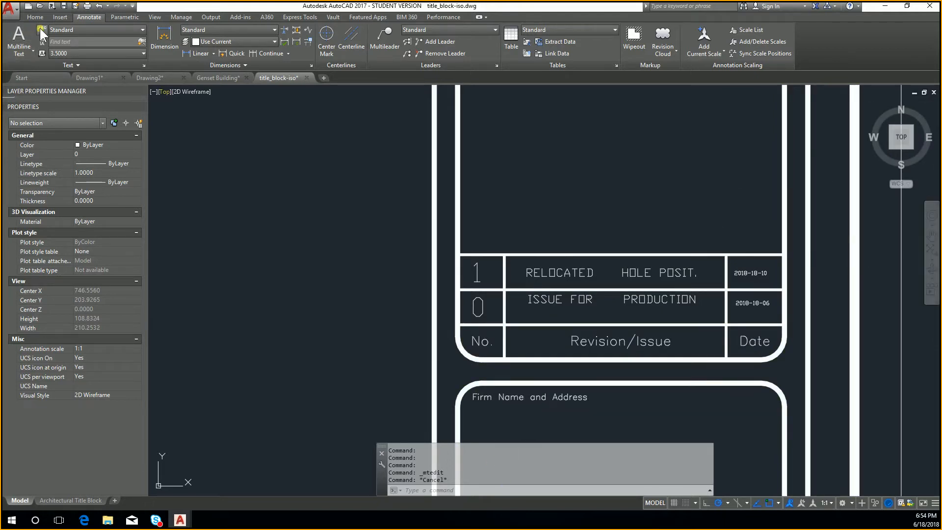
# Switch to the Genset Building drawing and bring the plate's hole dimensions in Layout2 into close view.
pyautogui.click(219, 78)
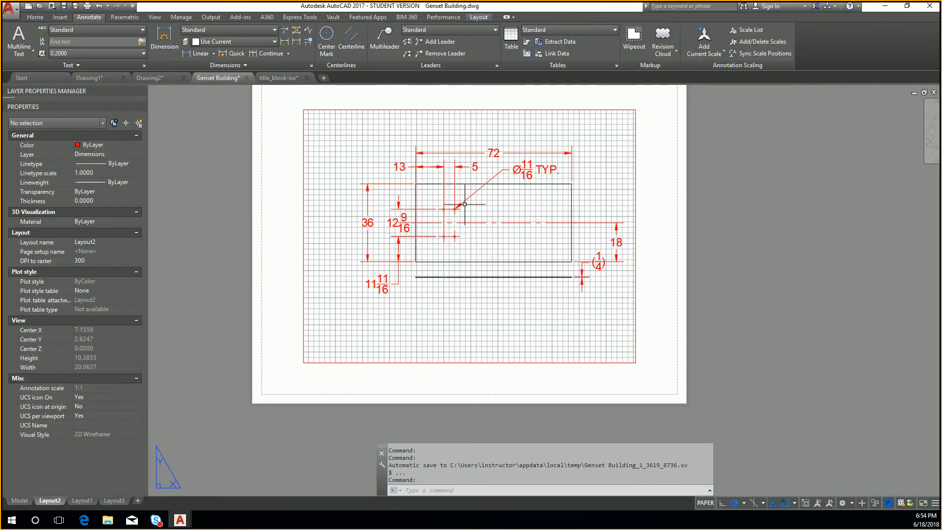
pyautogui.scroll(5, 485, 184)
pyautogui.scroll(-3, 485, 187)
pyautogui.scroll(3, 491, 216)
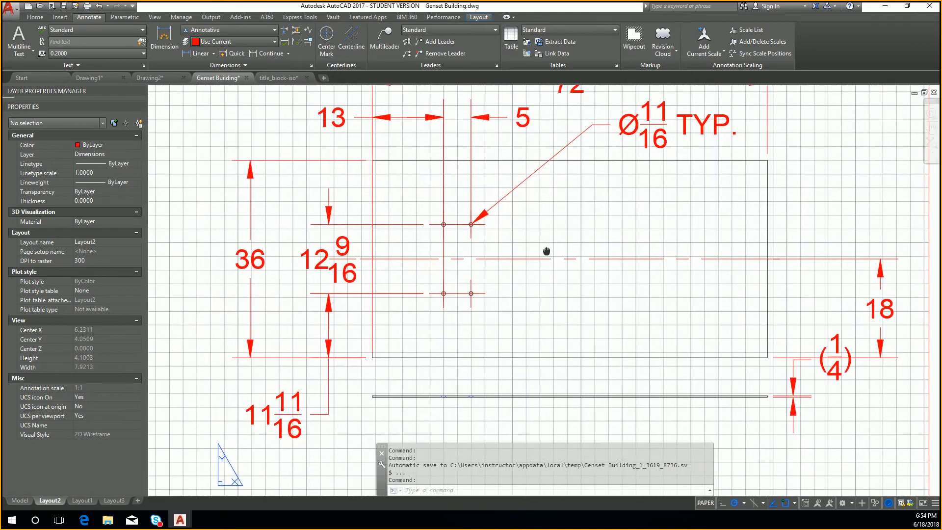
# Try erasing the 12 9/16 and 11 11/16 vertical hole dimensions together, and undo the erasure.
pyautogui.click(345, 330)
pyautogui.click(316, 324)
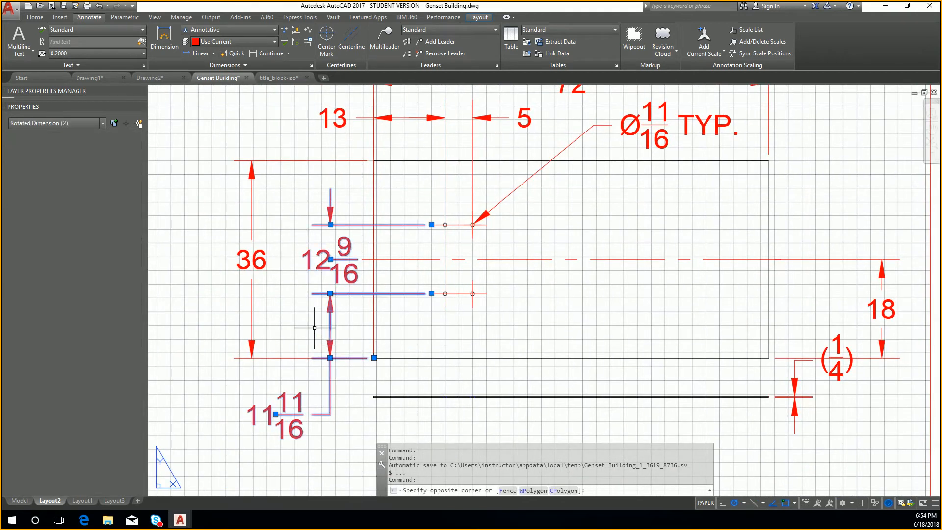
pyautogui.press('Delete')
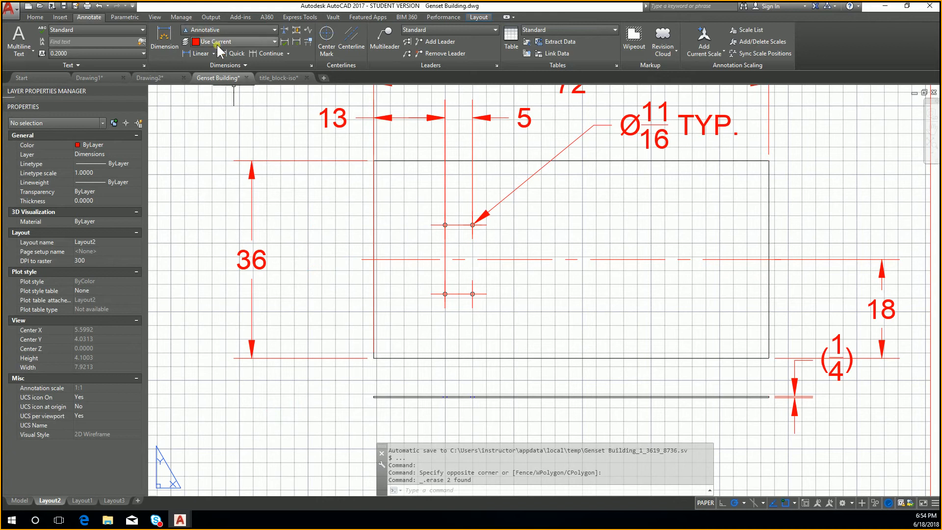
pyautogui.hotkey('ctrl', 'z')
# Erase only the 11 11/16 dimension between the plate's lower edge and the lower row of holes.
pyautogui.click(325, 417)
pyautogui.click(271, 444)
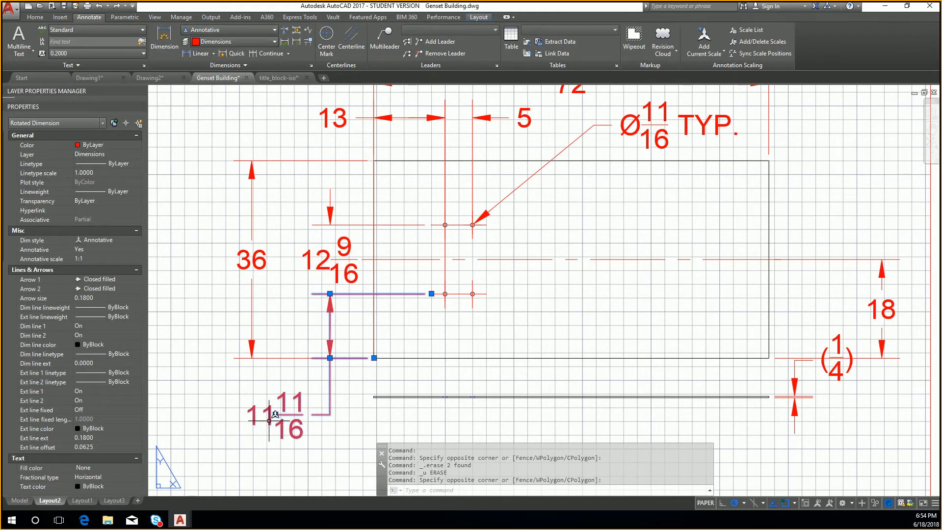
pyautogui.press('Delete')
pyautogui.moveTo(466, 235); pyautogui.dragTo(402, 264, button='middle')
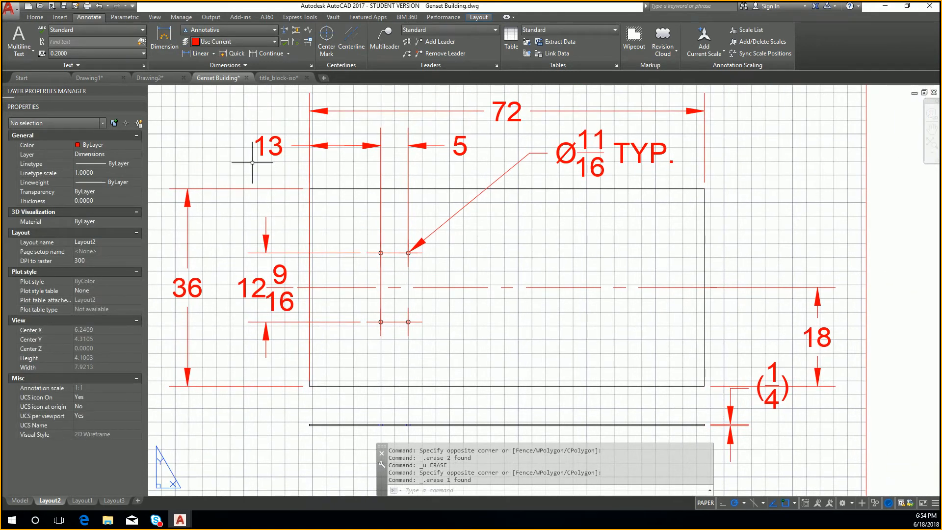
pyautogui.scroll(-2, 305, 214)
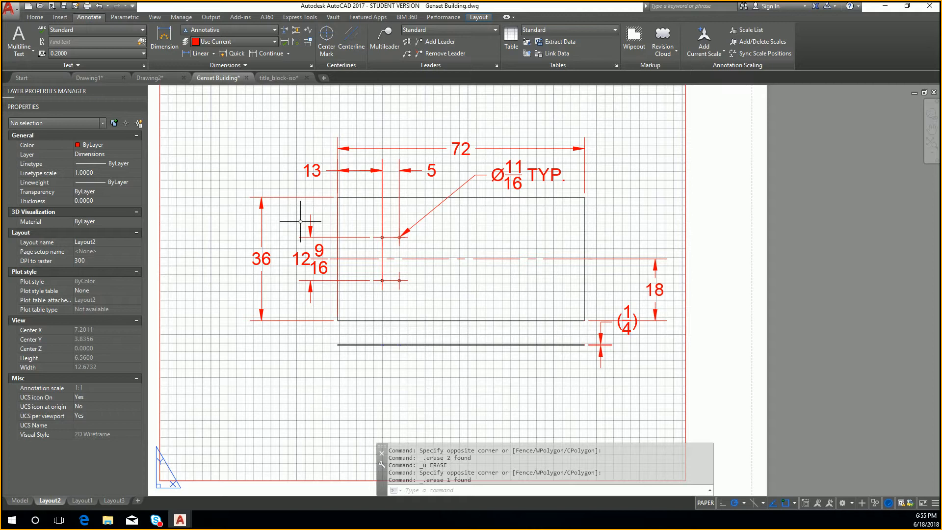
pyautogui.scroll(2, 361, 302)
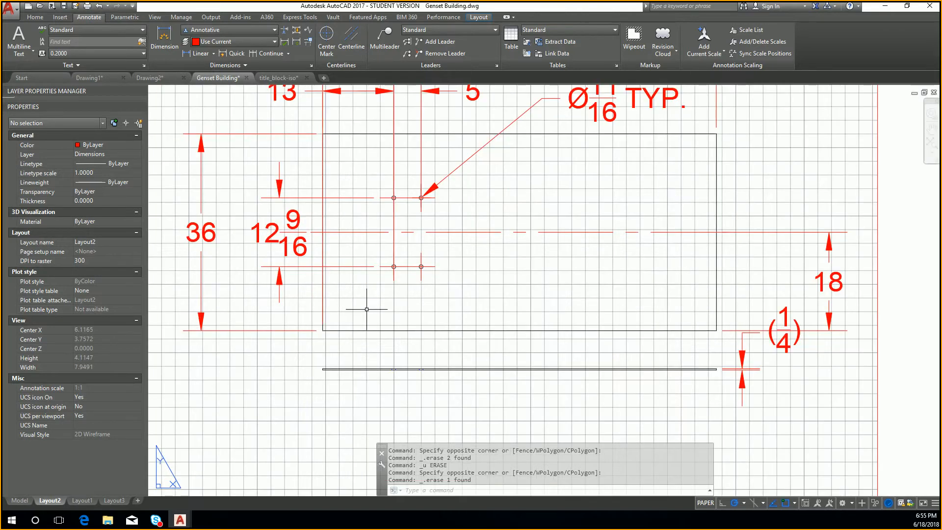
pyautogui.moveTo(289, 284); pyautogui.dragTo(311, 309, button='middle')
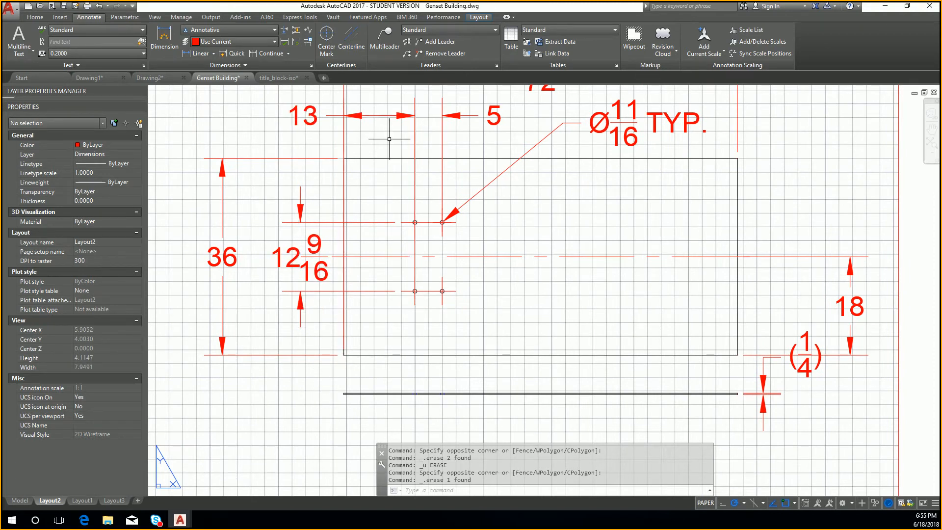
pyautogui.click(166, 54)
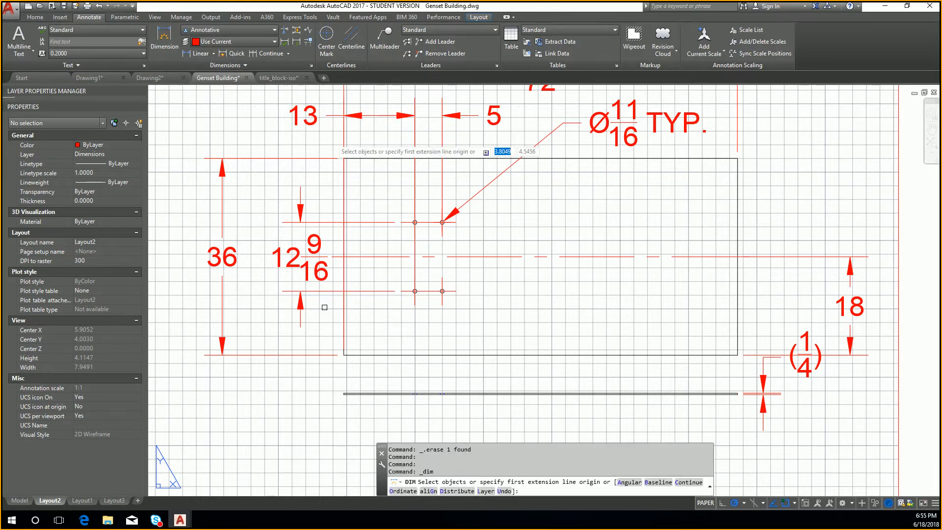
pyautogui.click(343, 354)
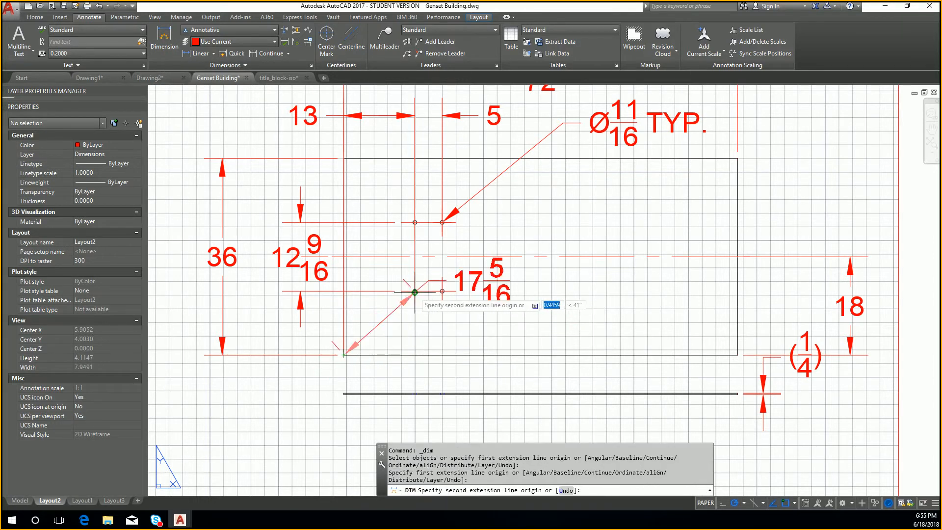
pyautogui.scroll(2, 415, 291)
pyautogui.scroll(4, 414, 291)
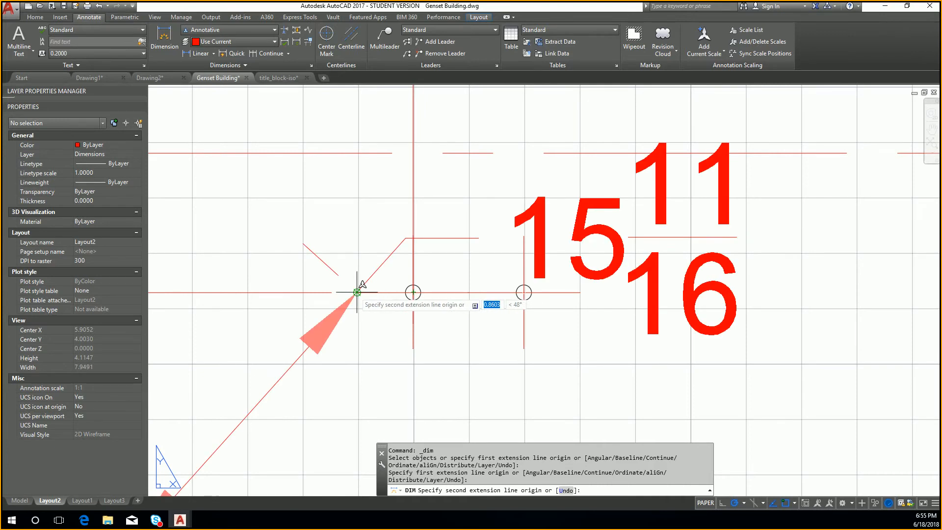
pyautogui.click(357, 292)
pyautogui.press('Escape')
pyautogui.press('Escape')
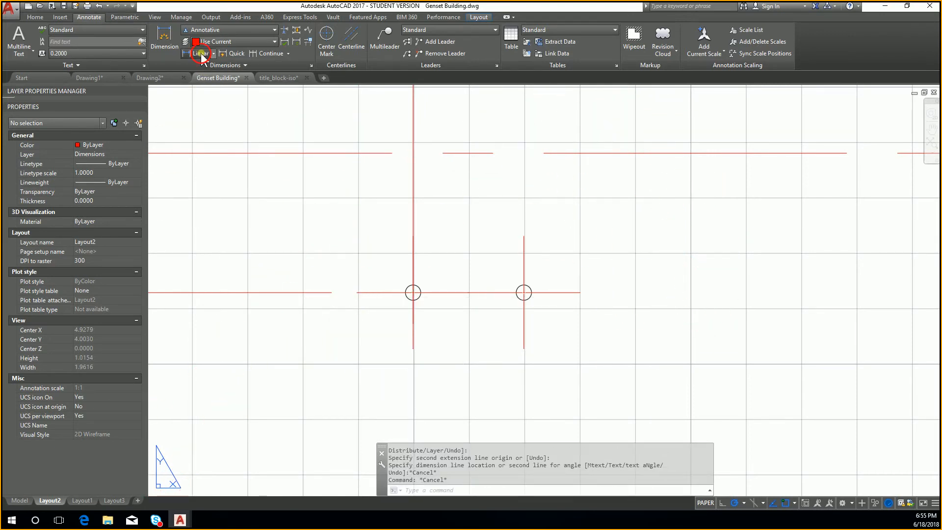
# Add a vertical linear dimension from the centre of the lower hole nearest the plate's left edge to the plate's lower-left corner.
pyautogui.click(194, 53)
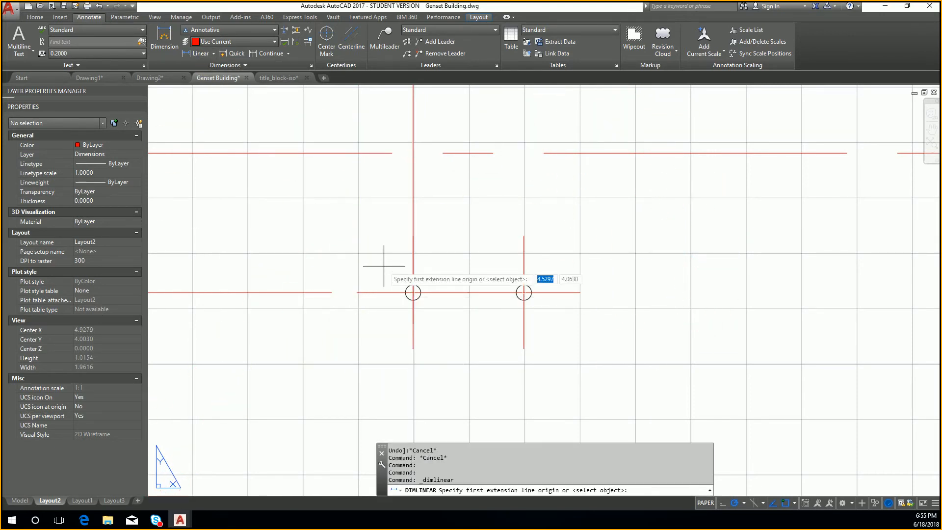
pyautogui.click(413, 292)
pyautogui.scroll(-5, 415, 293)
pyautogui.scroll(4, 420, 328)
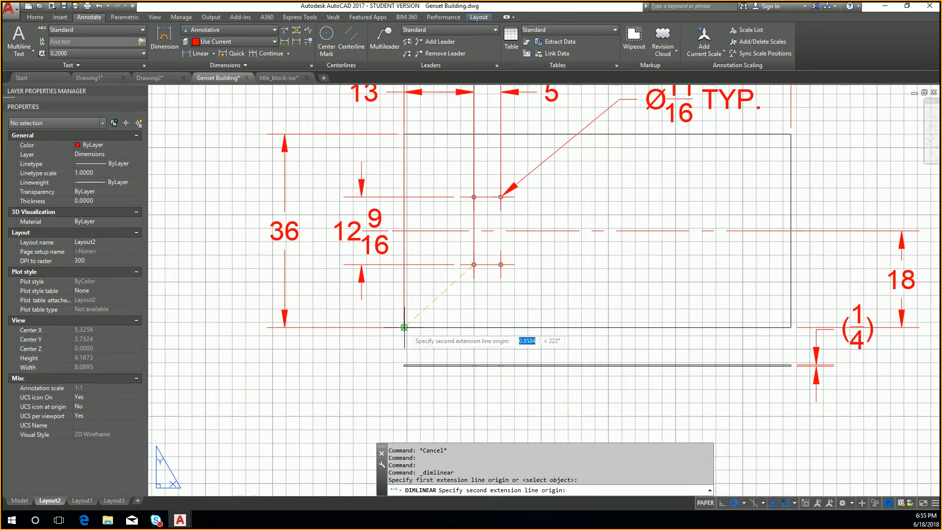
pyautogui.click(404, 327)
pyautogui.click(362, 317)
pyautogui.press('Escape')
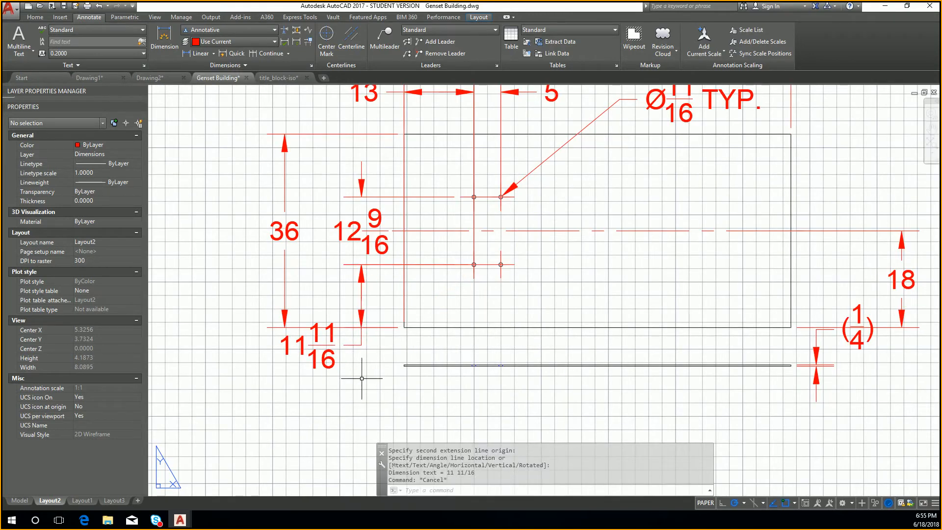
# Move the text of the lower hole row's vertical dimension further below the plate's lower edge.
pyautogui.click(363, 377)
pyautogui.click(359, 344)
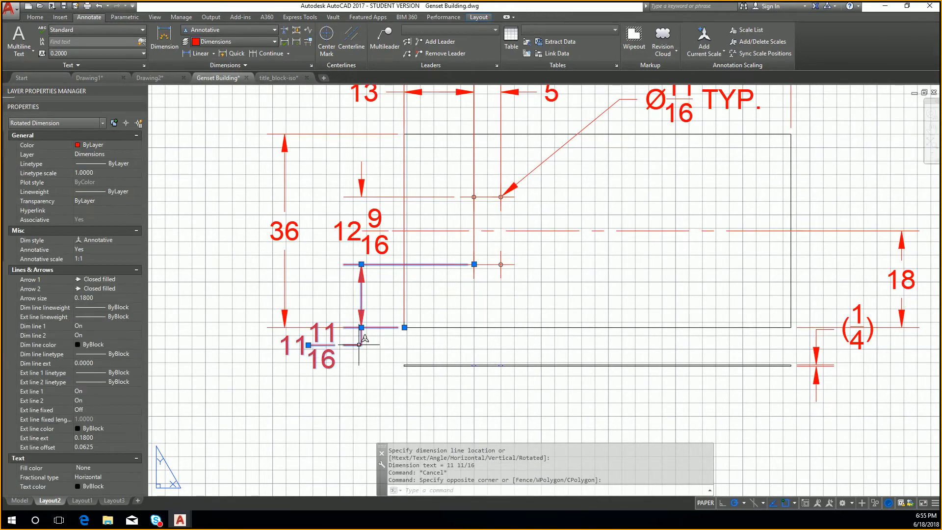
pyautogui.click(308, 345)
pyautogui.click(308, 368)
pyautogui.press('Escape')
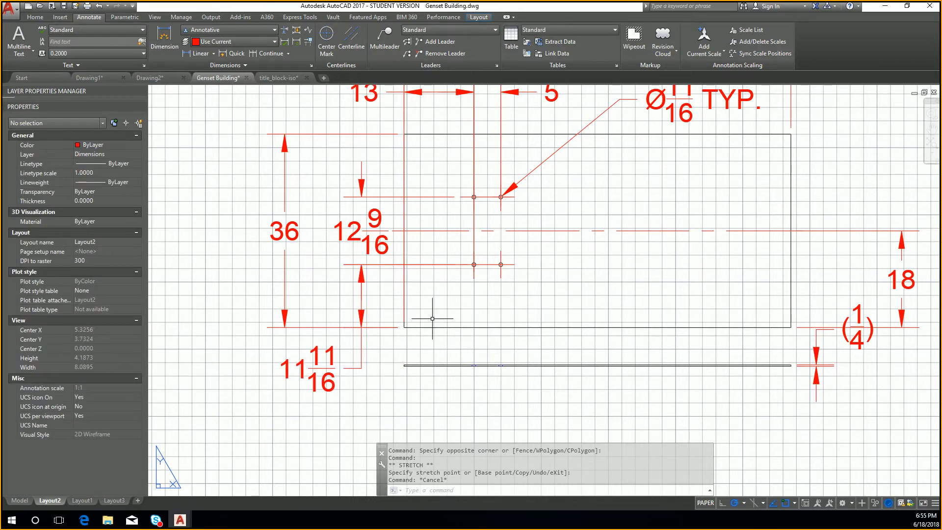
# Examine the plate's dimensions in Layout2 and the available revision cloud types.
pyautogui.scroll(2, 431, 319)
pyautogui.moveTo(432, 316); pyautogui.dragTo(438, 370, button='middle')
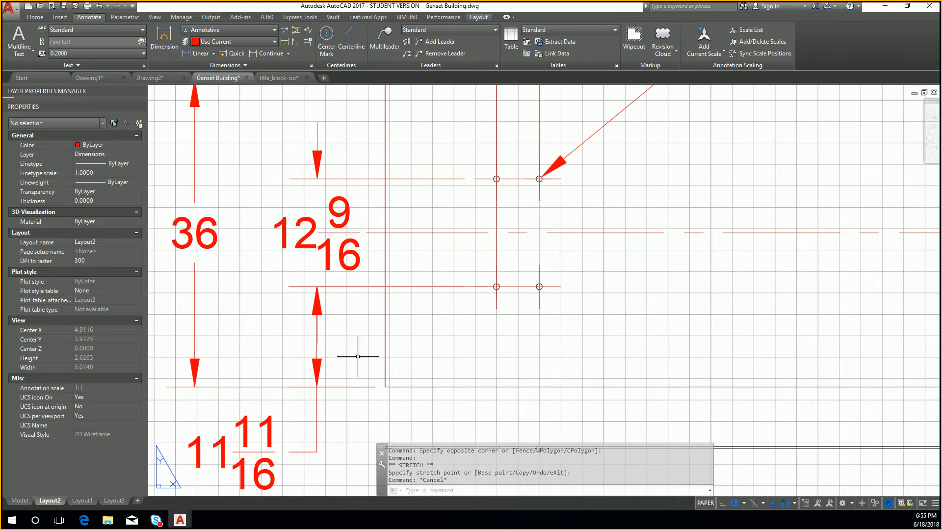
pyautogui.scroll(-2, 358, 356)
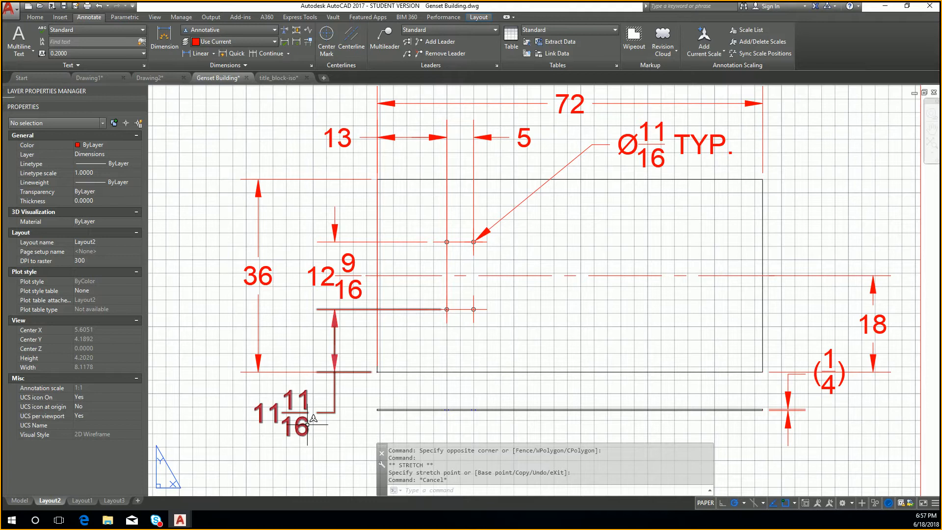
pyautogui.press('Escape')
pyautogui.press('Escape')
pyautogui.scroll(-2, 325, 389)
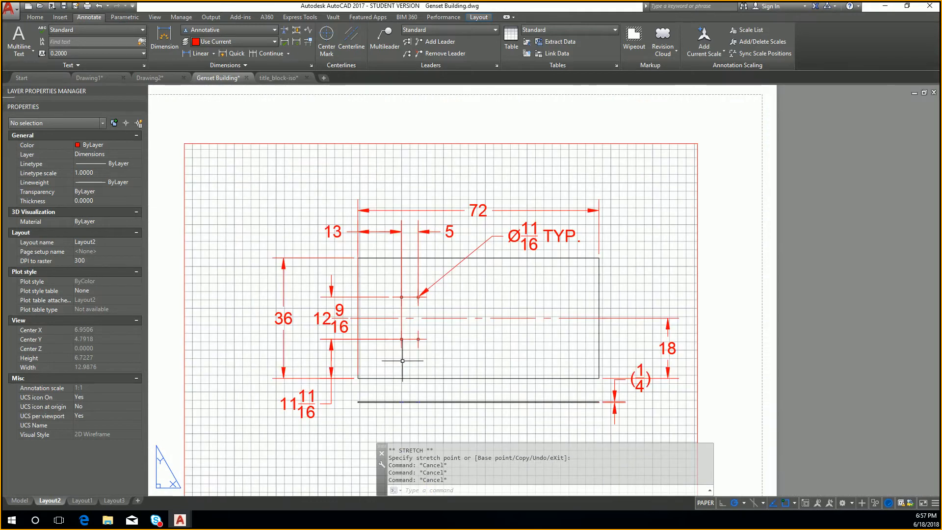
pyautogui.moveTo(388, 356); pyautogui.dragTo(392, 346, button='middle')
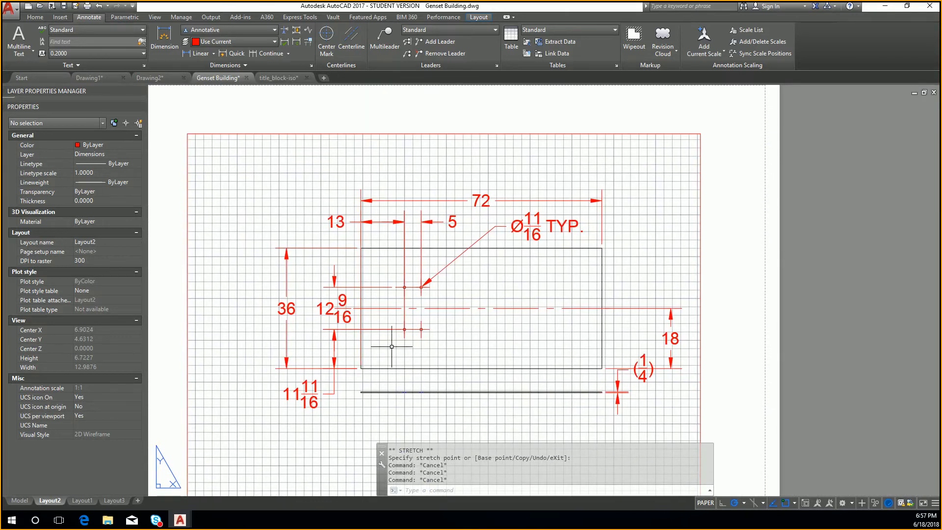
pyautogui.moveTo(224, 291); pyautogui.dragTo(237, 248, button='middle')
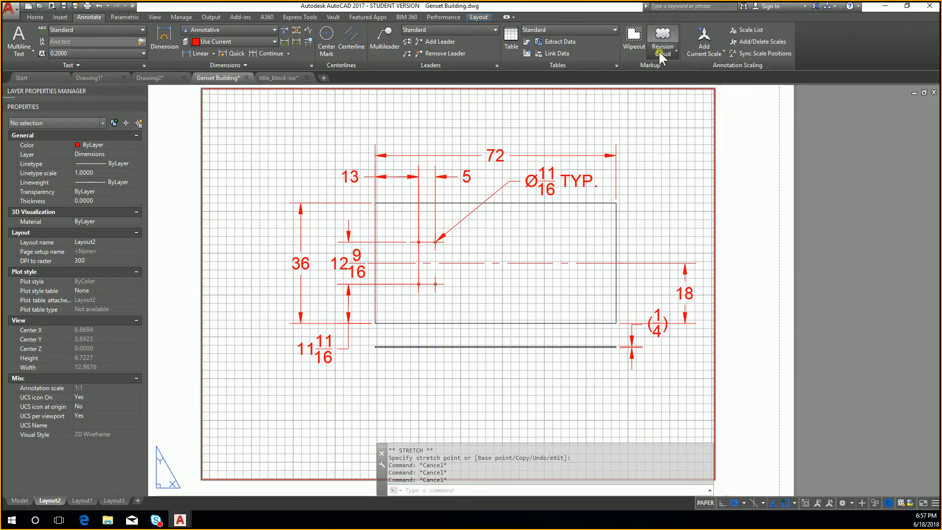
pyautogui.click(658, 51)
pyautogui.click(659, 51)
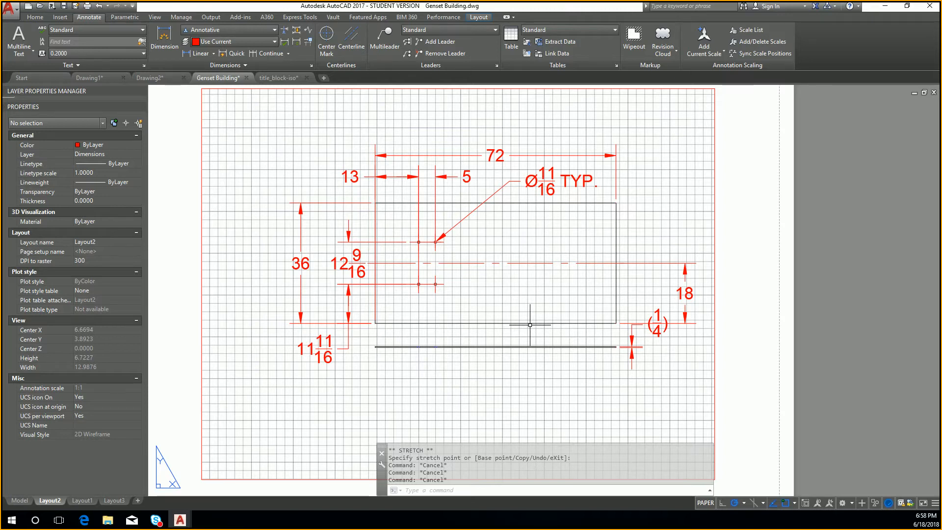
# Try erasing the 11 11/16 dimension of the lower hole row, and undo the erasure.
pyautogui.scroll(4, 357, 328)
pyautogui.moveTo(358, 328); pyautogui.dragTo(437, 351, button='middle')
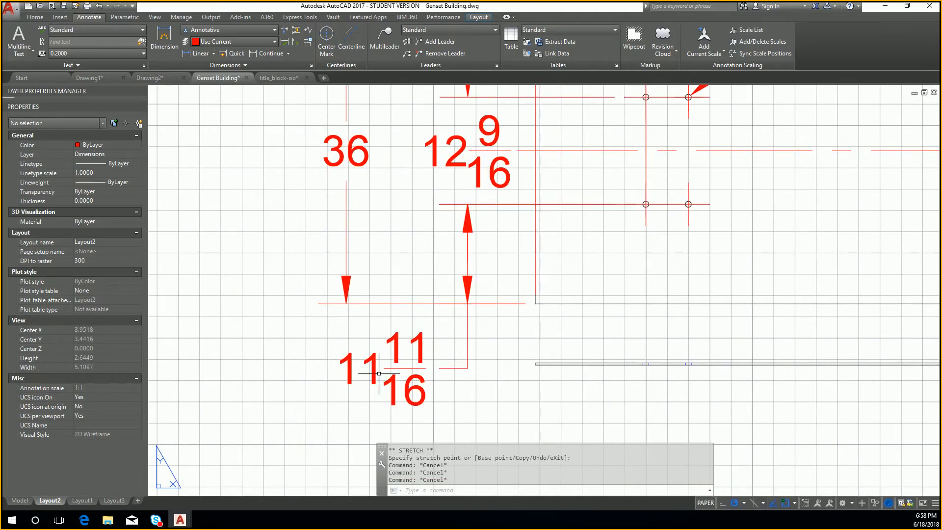
pyautogui.click(452, 407)
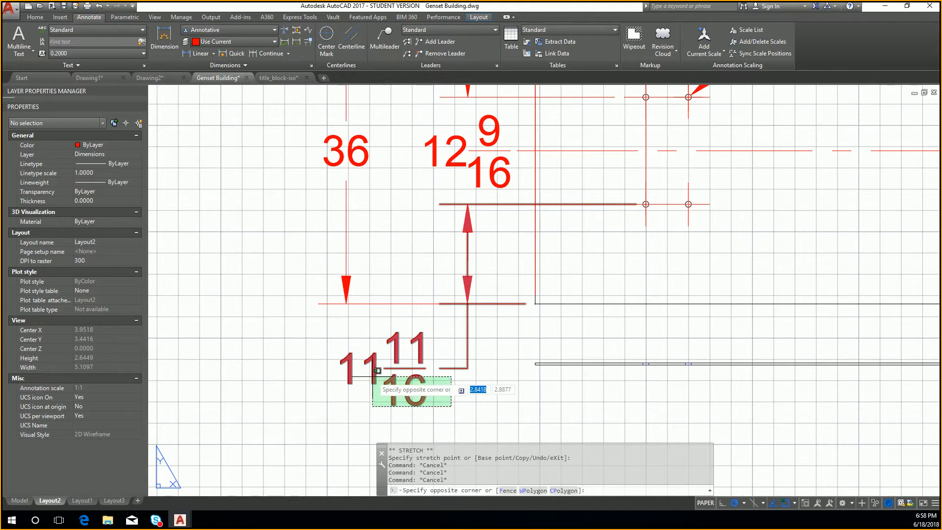
pyautogui.click(377, 371)
pyautogui.press('Delete')
pyautogui.moveTo(587, 310)
pyautogui.mouseDown(button='middle')
pyautogui.moveTo(484, 391)
pyautogui.moveTo(523, 324)
pyautogui.mouseUp(button='middle')
pyautogui.scroll(-2, 581, 334)
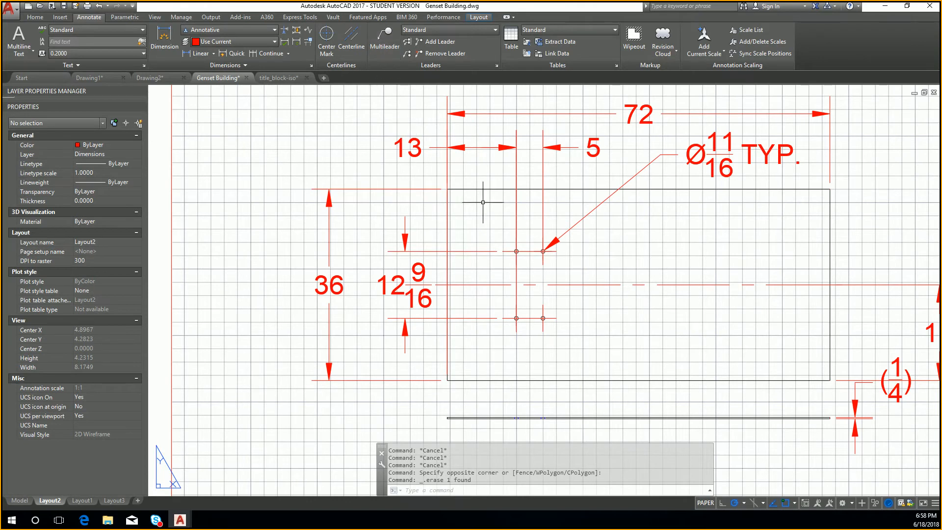
pyautogui.moveTo(582, 259); pyautogui.dragTo(577, 247, button='middle')
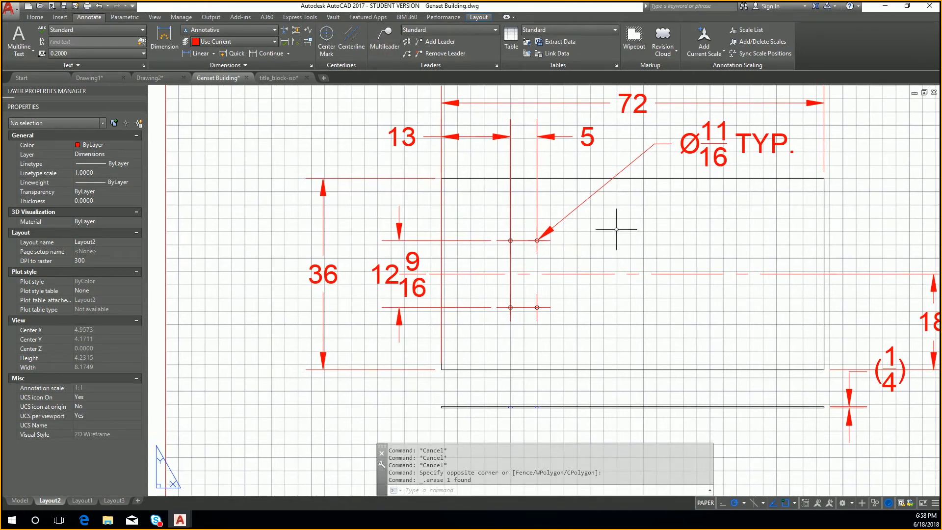
pyautogui.hotkey('ctrl', 'y')
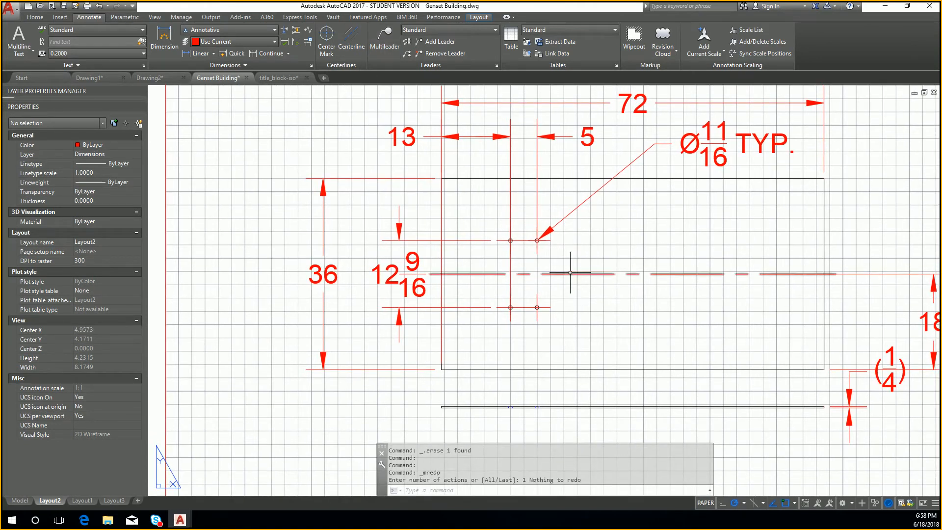
pyautogui.hotkey('ctrl', 'z')
pyautogui.hotkey('ctrl', 'z')
pyautogui.press('Escape')
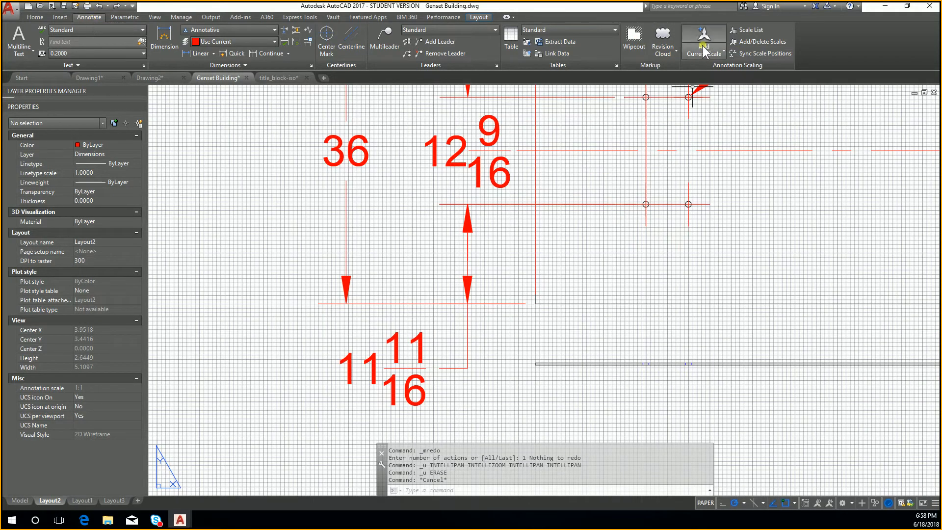
# Draw a rectangular revision cloud around the 11 11/16 dimension text below the plate's lower-left corner.
pyautogui.click(667, 54)
pyautogui.click(681, 70)
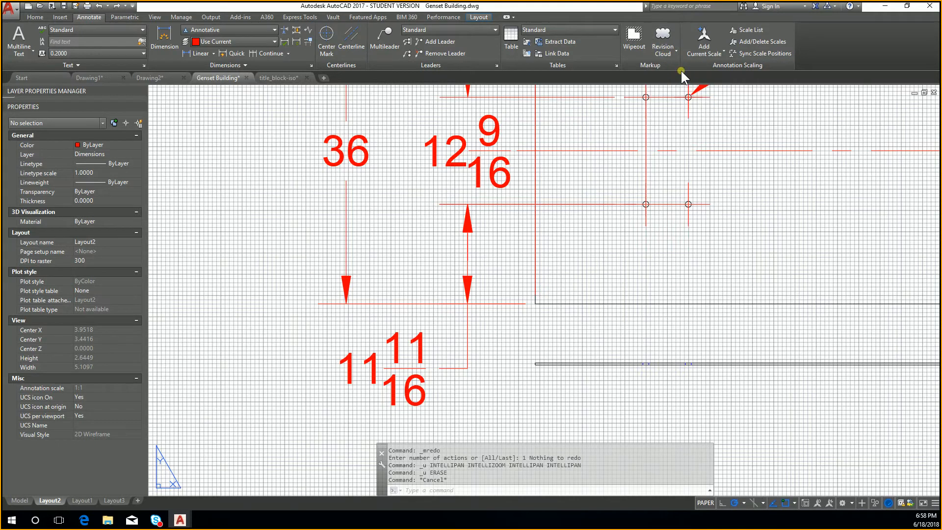
pyautogui.click(564, 324)
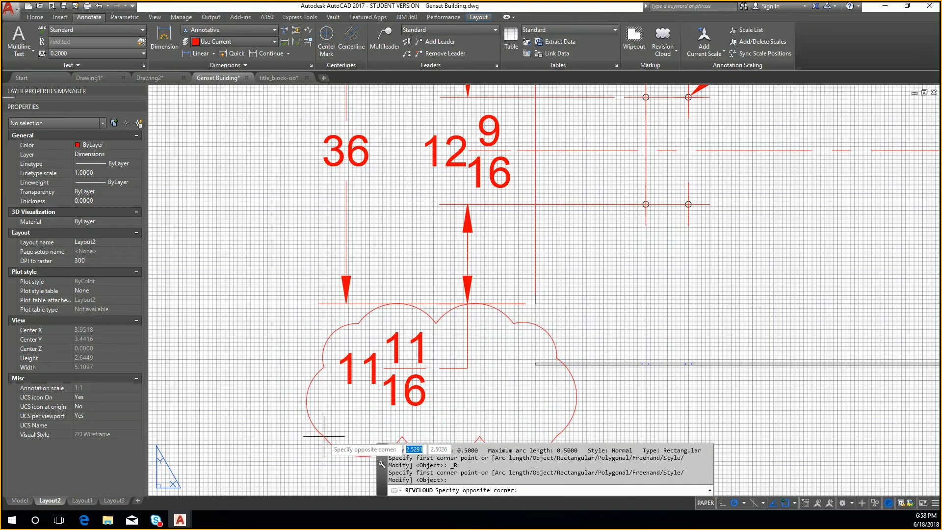
pyautogui.press('Escape')
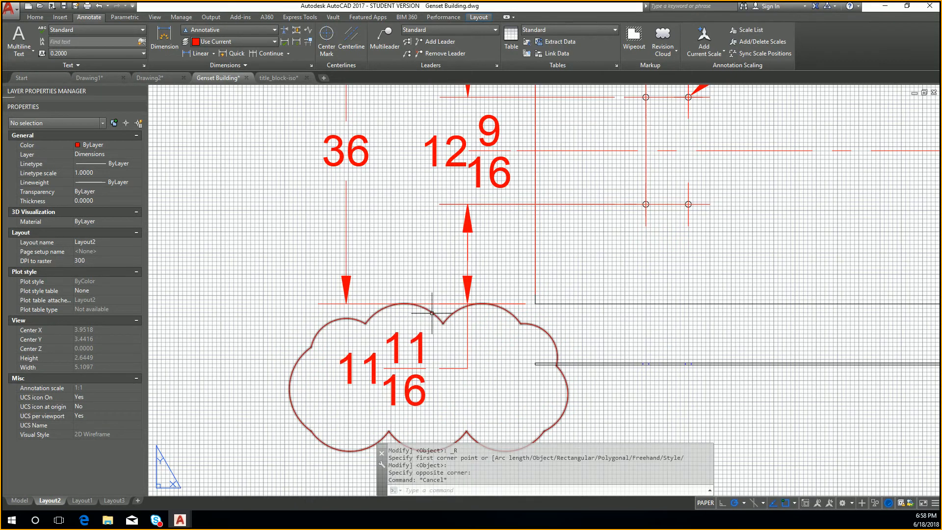
# Reshape the revision cloud by stretching its upper-left vertex slightly upward.
pyautogui.click(425, 320)
pyautogui.click(311, 347)
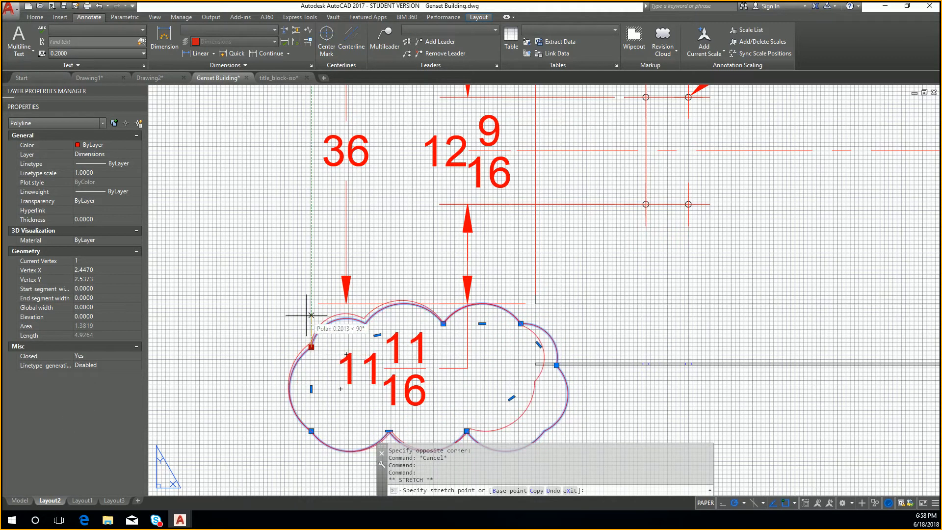
pyautogui.press('Escape')
pyautogui.scroll(-2, 455, 456)
pyautogui.moveTo(487, 439); pyautogui.dragTo(487, 340, button='middle')
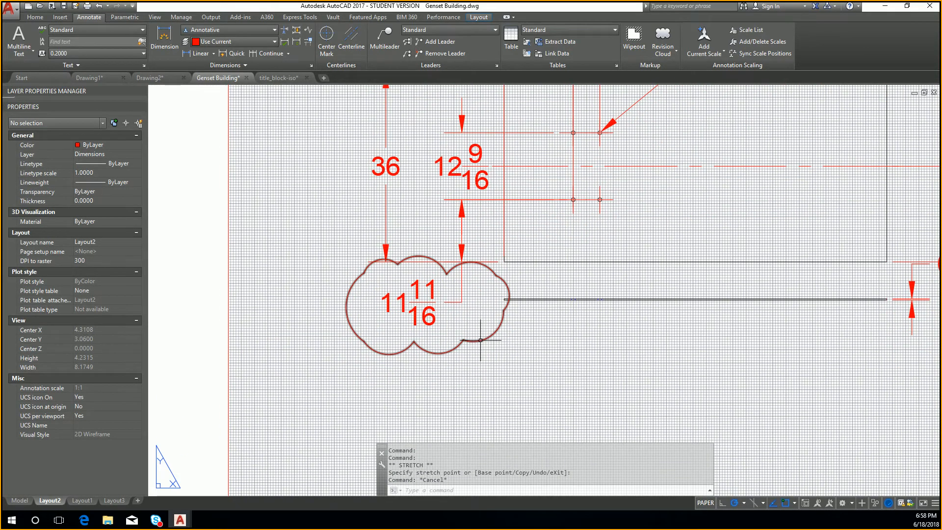
pyautogui.click(480, 340)
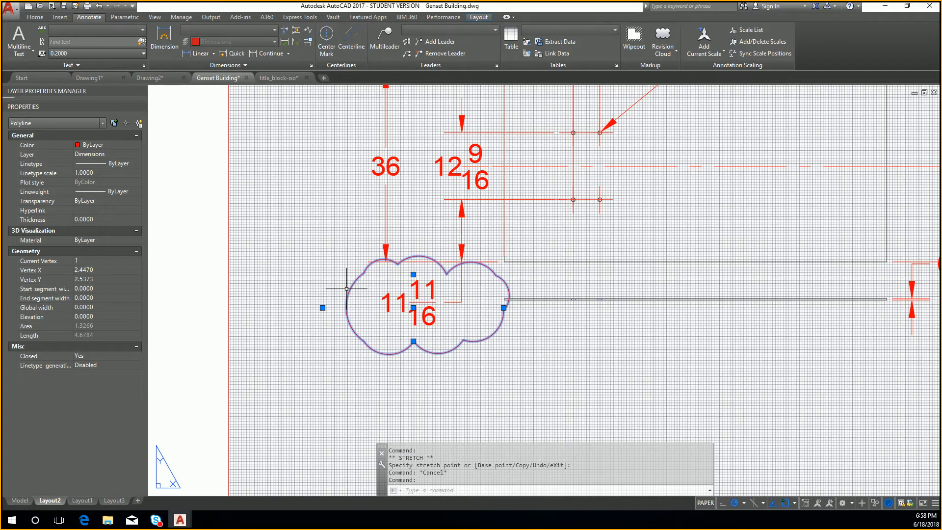
pyautogui.click(668, 49)
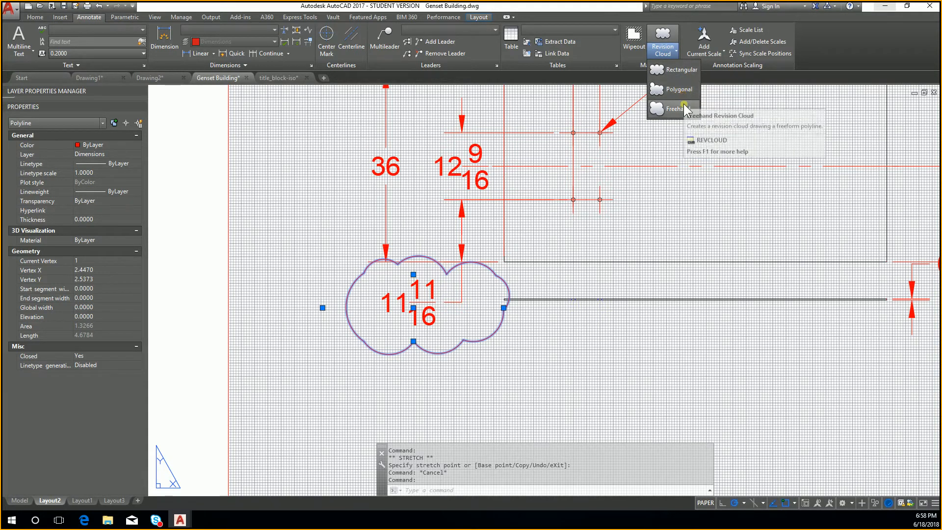
pyautogui.click(683, 89)
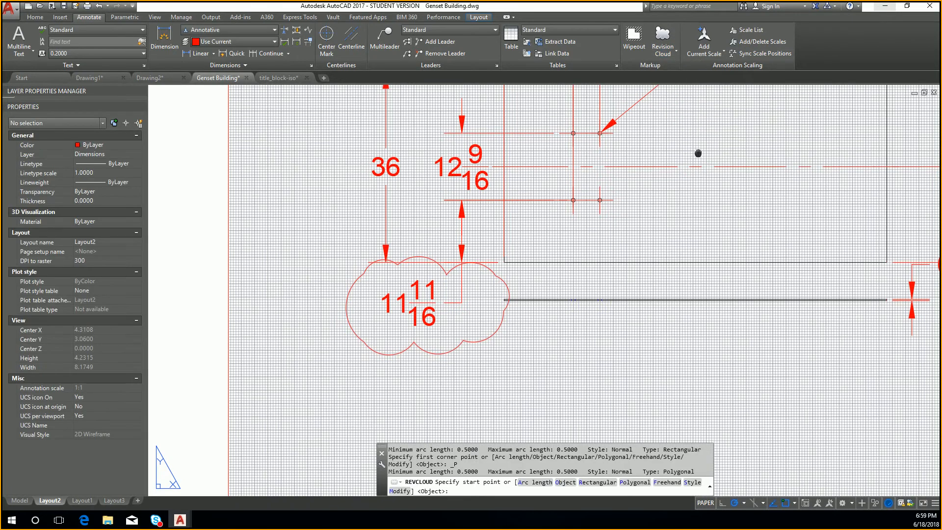
pyautogui.scroll(-2, 699, 153)
pyautogui.moveTo(658, 220); pyautogui.dragTo(643, 228, button='middle')
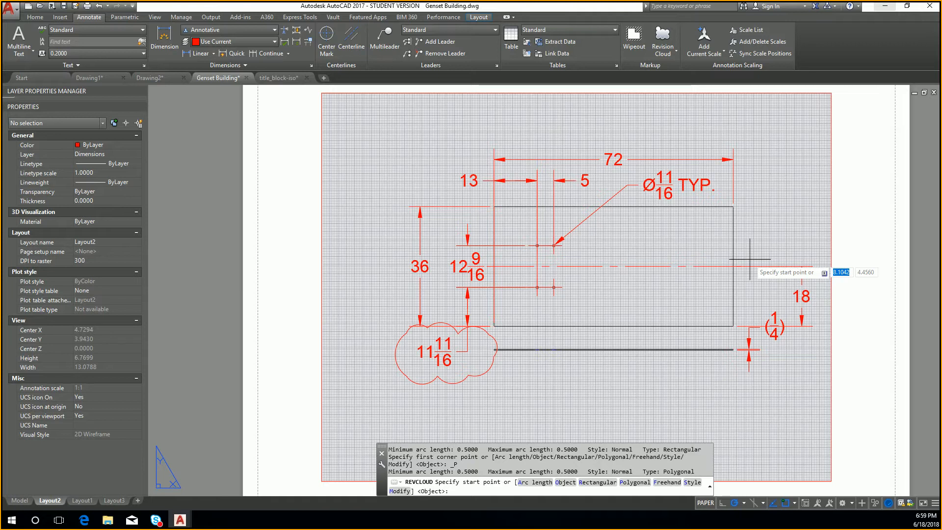
pyautogui.press('Escape')
pyautogui.press('Escape')
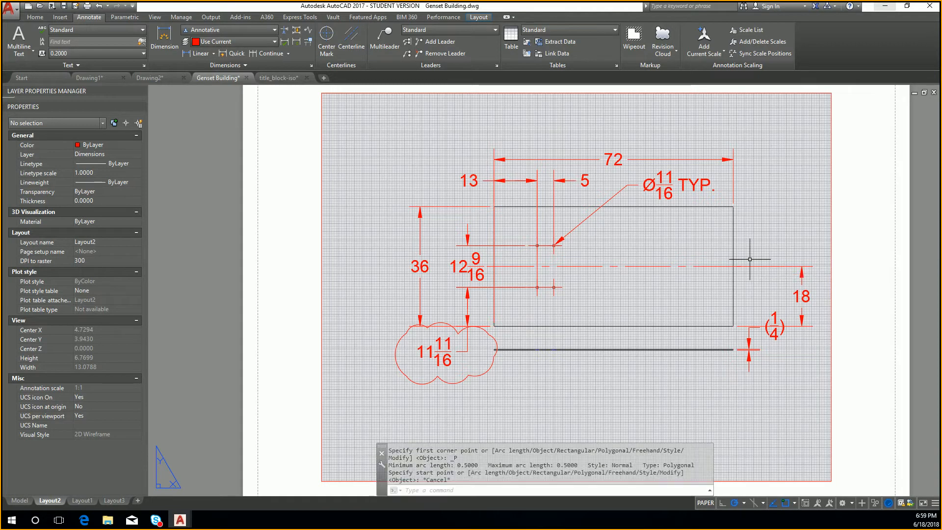
# Start saving the drawing under a new location and create a folder named AutoCAD inside Instructor Files.
pyautogui.click(10, 8)
pyautogui.click(28, 128)
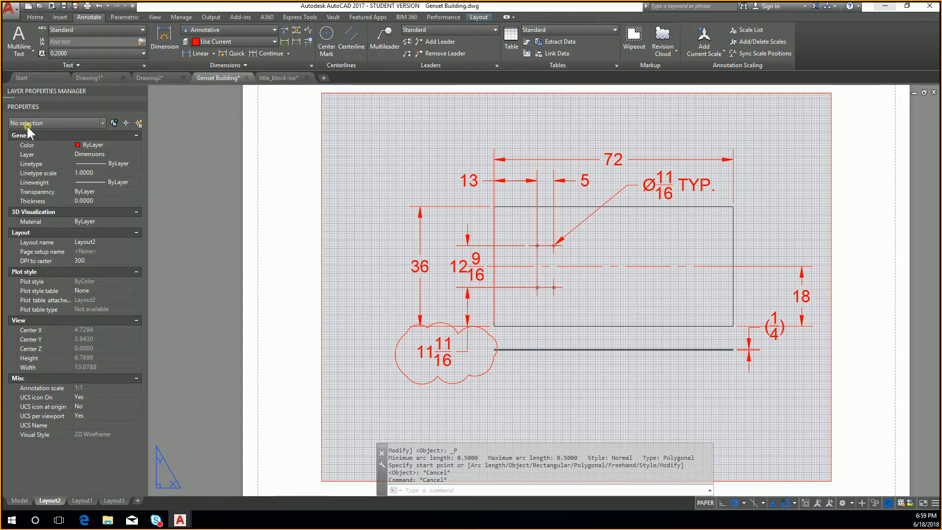
pyautogui.scroll(-3, 457, 251)
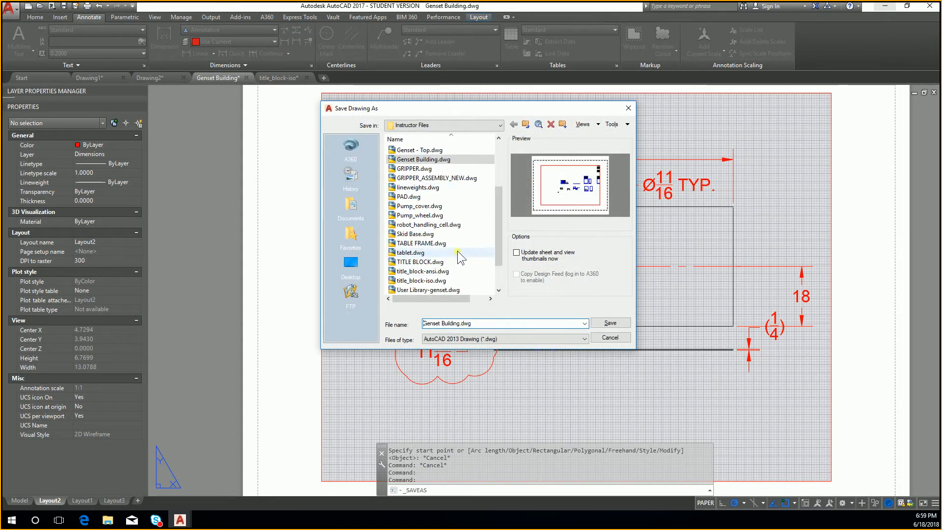
pyautogui.scroll(4, 462, 249)
pyautogui.scroll(-1, 464, 248)
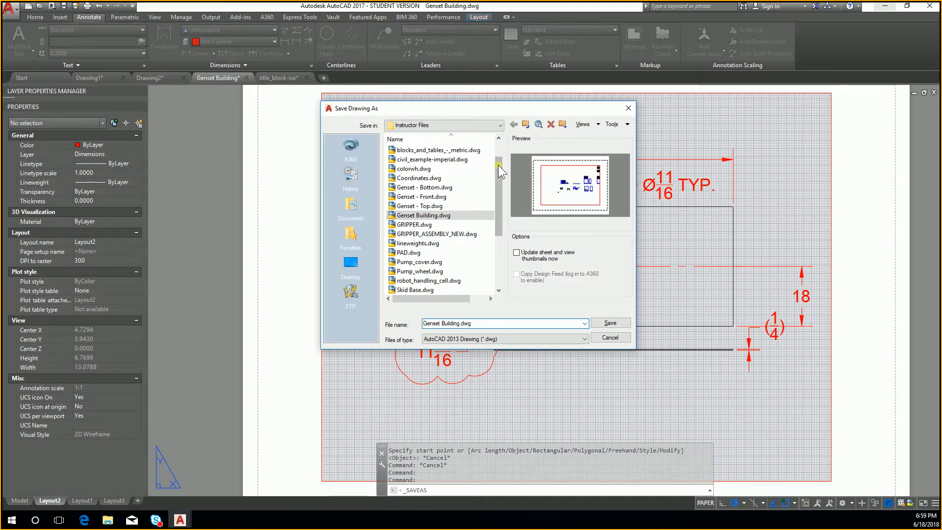
pyautogui.click(563, 124)
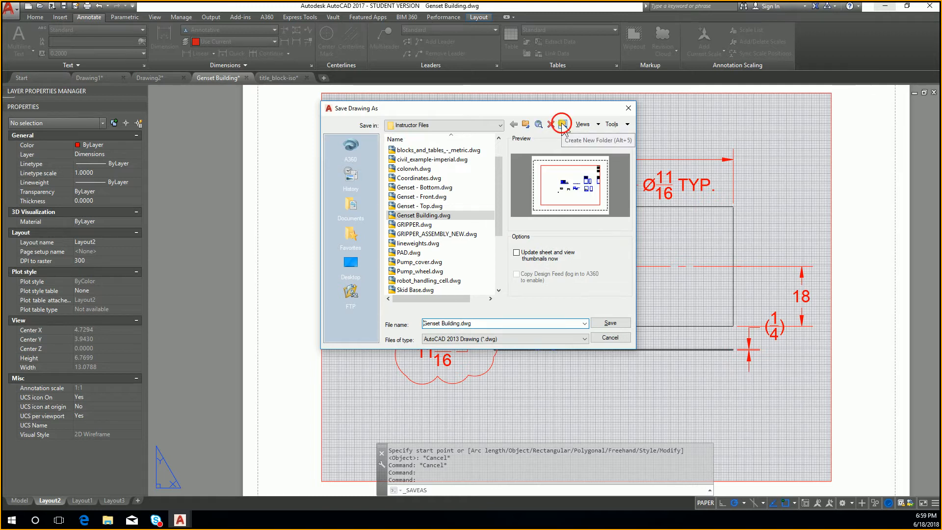
pyautogui.write('AutoC')
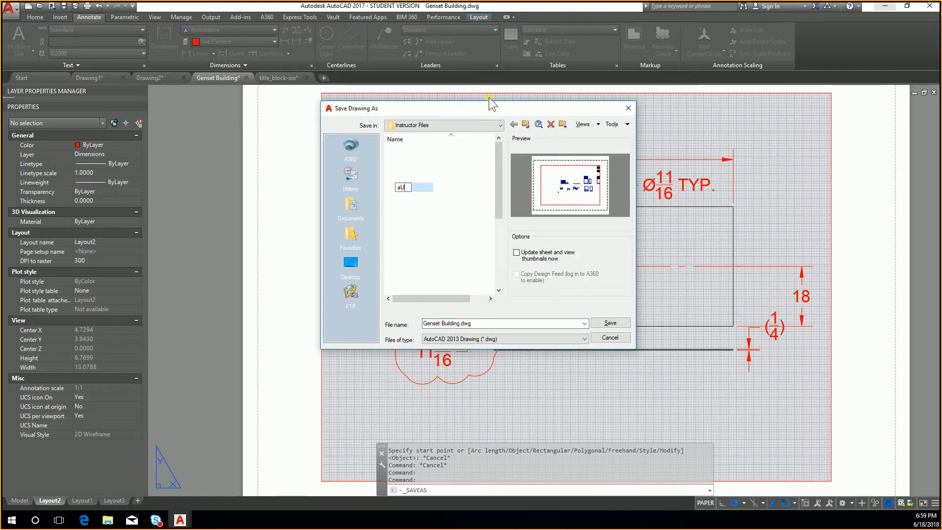
pyautogui.write('AD')
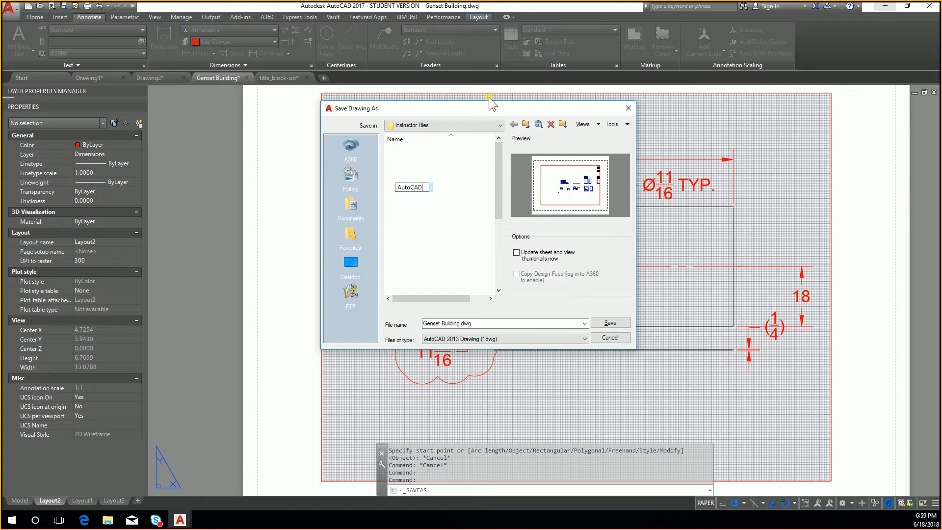
pyautogui.press('Return')
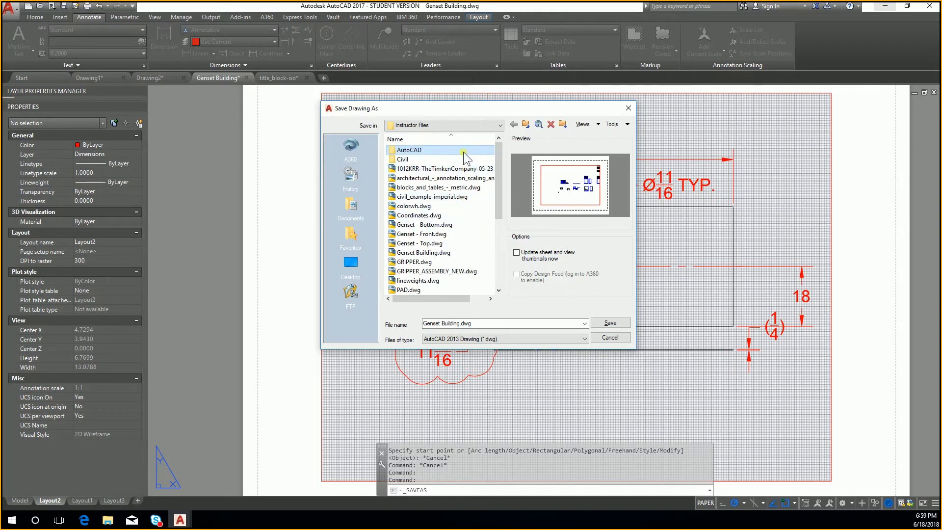
# Rename the new AutoCAD folder in Instructor Files to Archive.
pyautogui.doubleClick(463, 158)
pyautogui.click(526, 124)
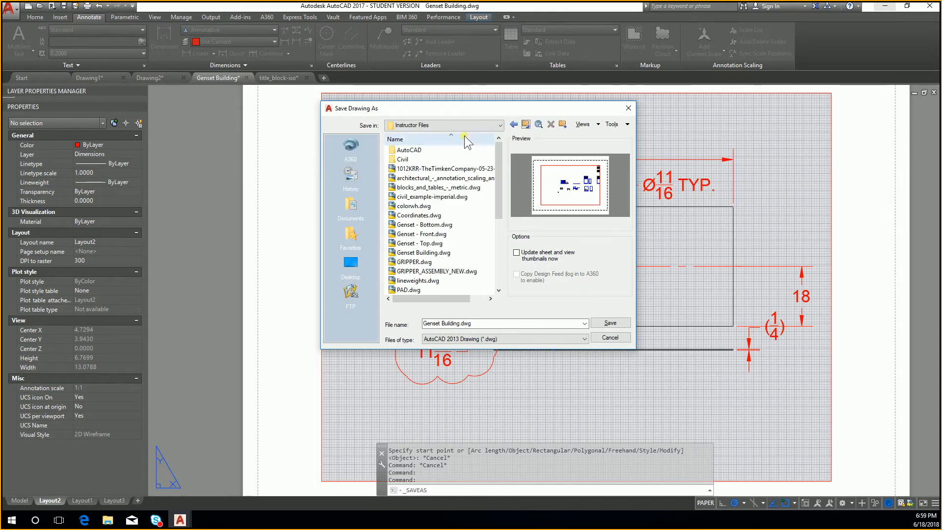
pyautogui.click(431, 150)
pyautogui.write('Archive')
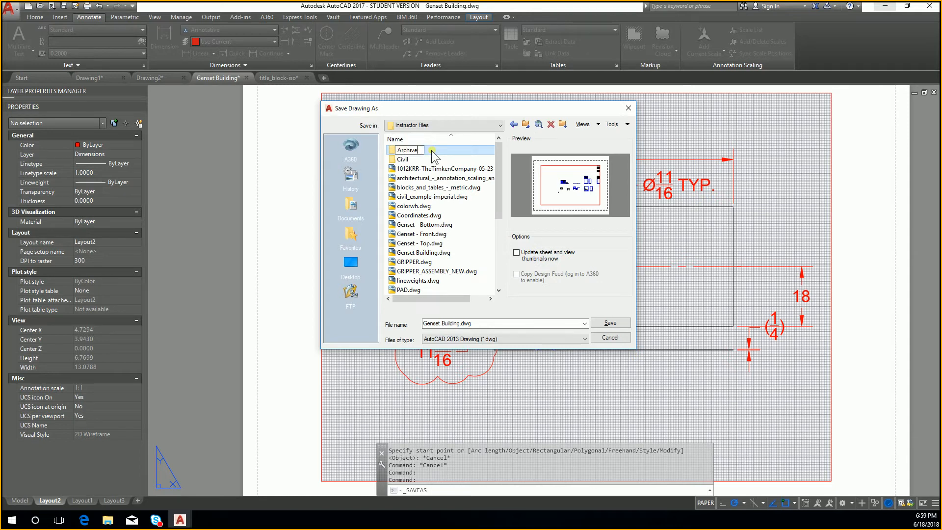
pyautogui.press('Return')
# Save the drawing as Genset Building.dwg in the Archive folder.
pyautogui.doubleClick(431, 150)
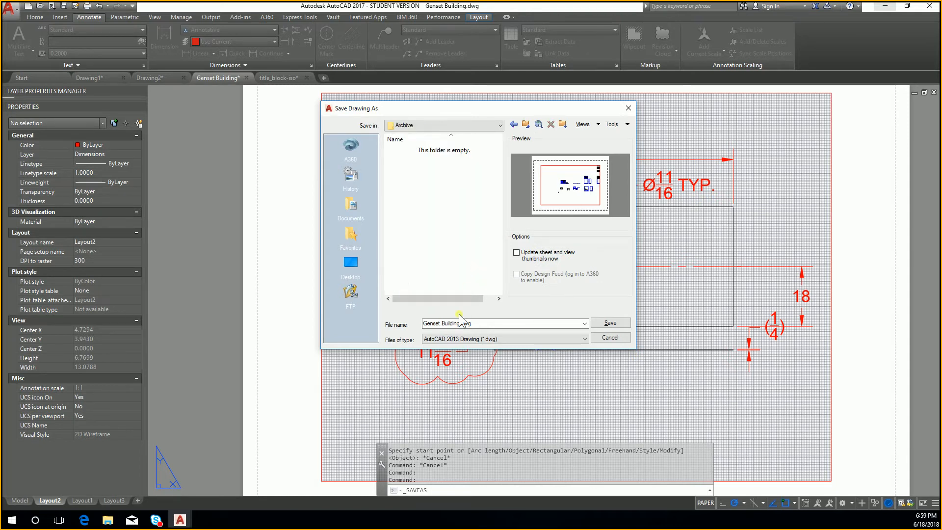
pyautogui.click(459, 324)
pyautogui.click(610, 323)
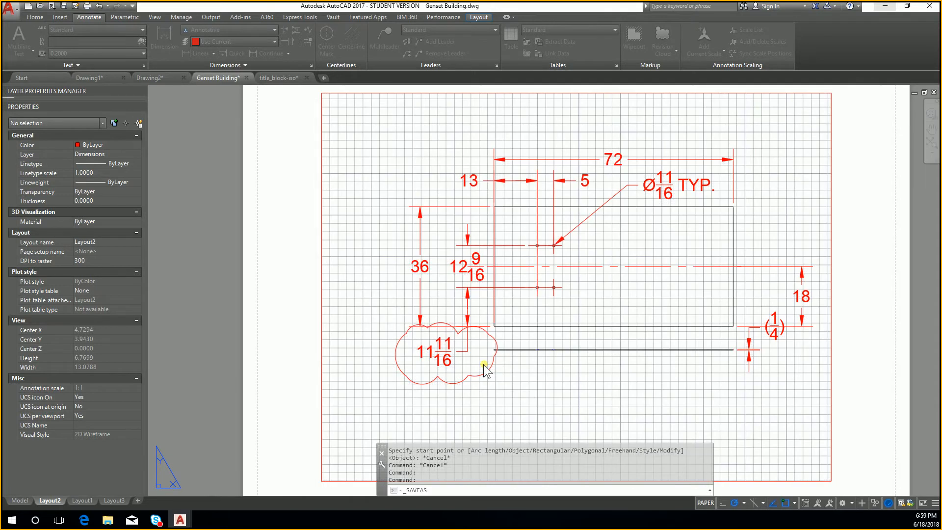
# Erase the revision cloud around the 11 11/16 dimension and save the archived drawing.
pyautogui.click(484, 364)
pyautogui.click(473, 381)
pyautogui.press('Delete')
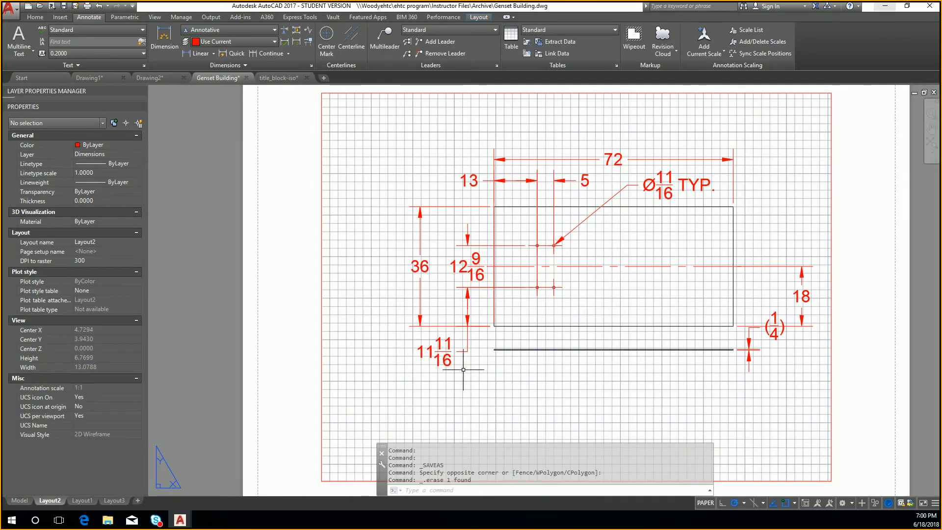
pyautogui.hotkey('ctrl', 's')
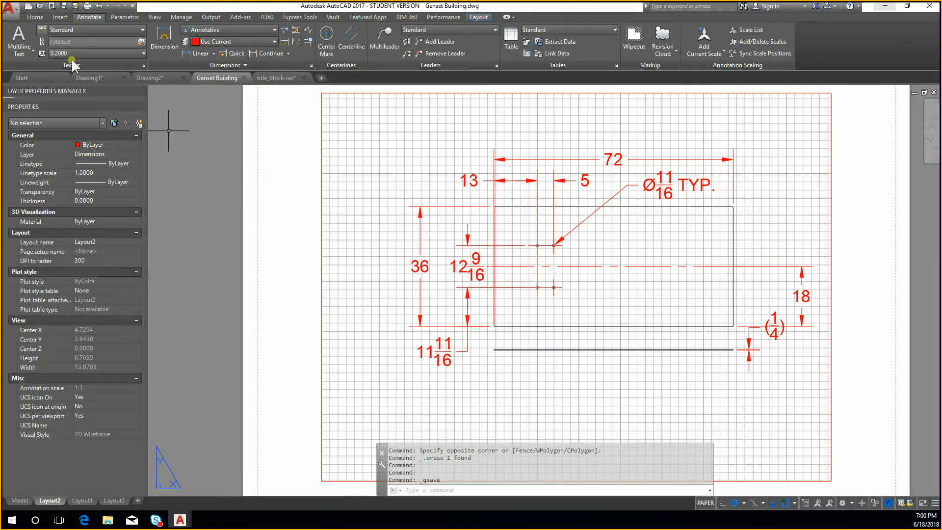
# Save a copy of the drawing in the Instructor Files folder as Genset Building - Rev A.dwg.
pyautogui.click(10, 8)
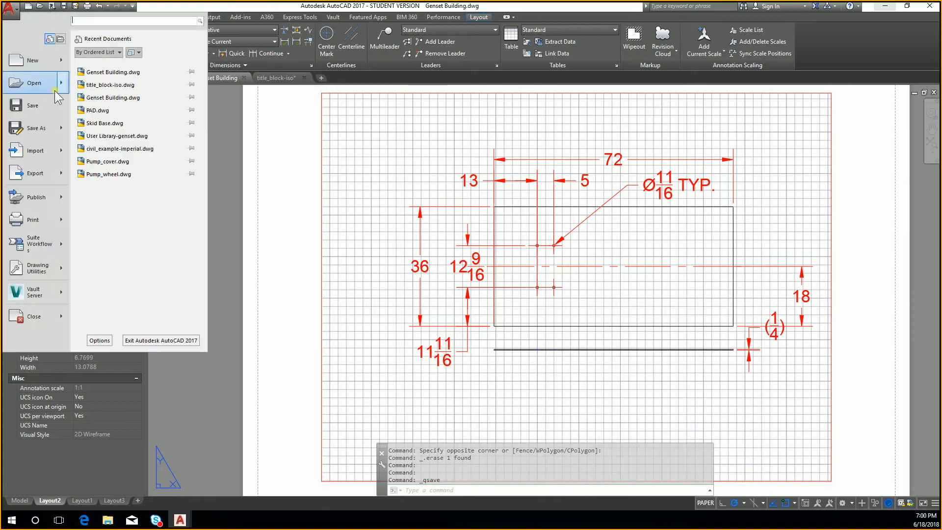
pyautogui.click(42, 128)
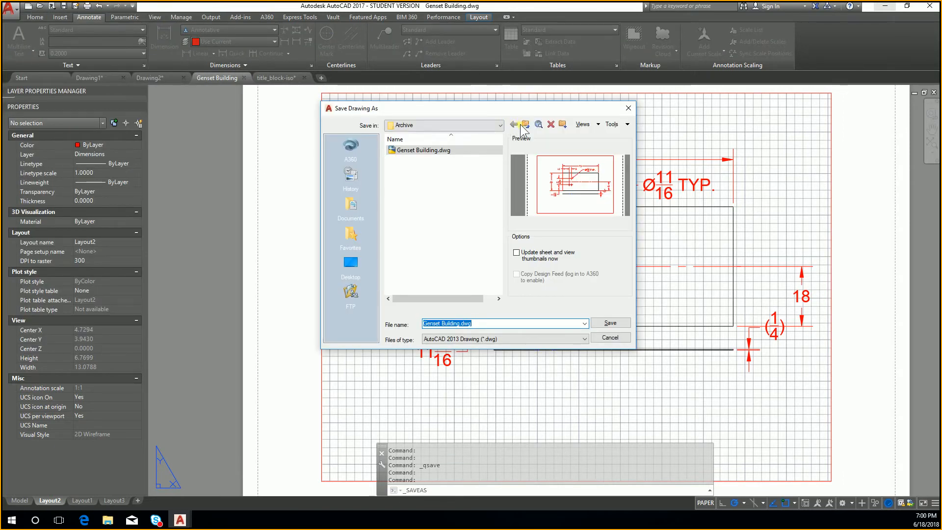
pyautogui.click(524, 125)
pyautogui.click(480, 325)
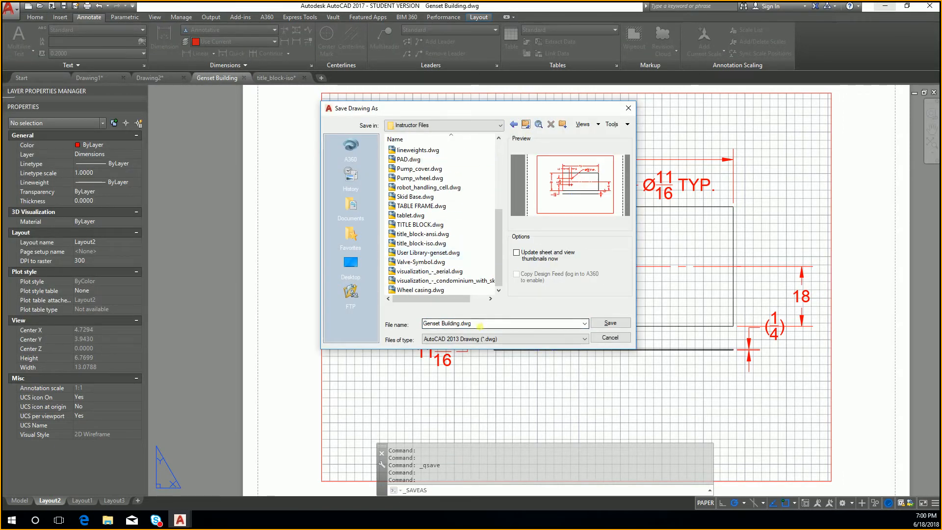
pyautogui.doubleClick(480, 325)
pyautogui.click(463, 324)
pyautogui.write('- r')
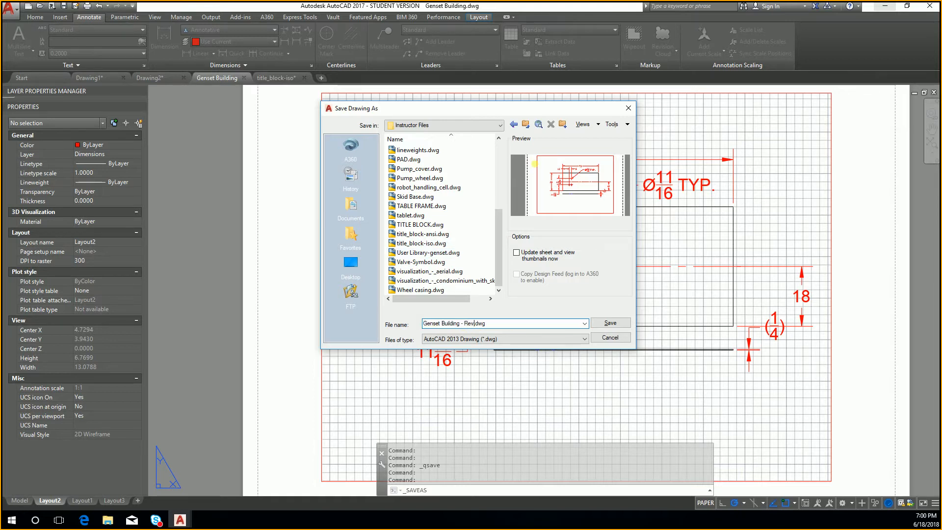
pyautogui.press('Return')
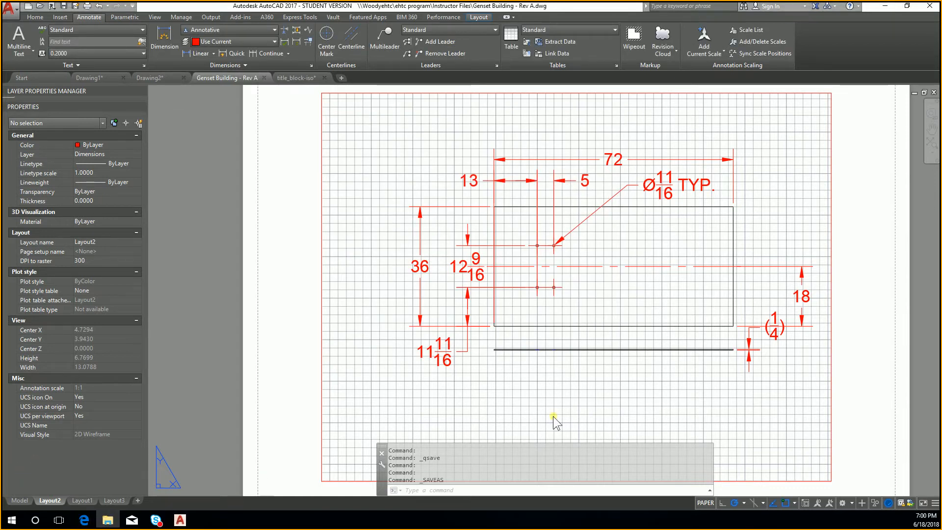
# Switch to File Explorer and locate Genset Building - Rev A.dwg in the Instructor Files folder.
pyautogui.scroll(10, 708, 223)
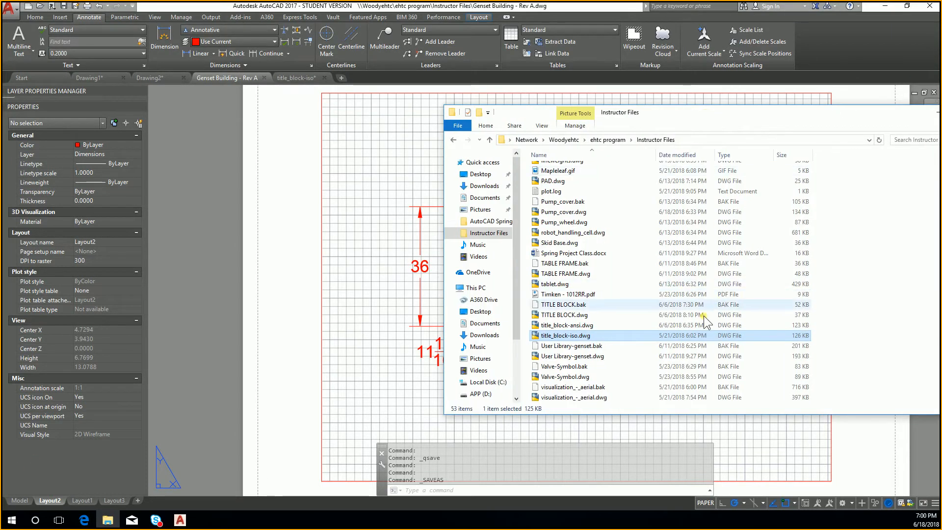
pyautogui.moveTo(715, 116); pyautogui.dragTo(516, 109)
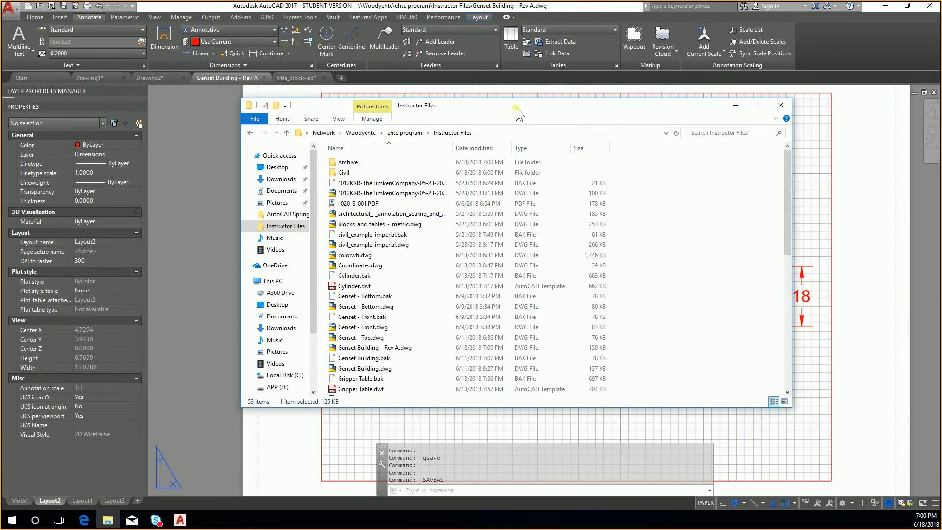
pyautogui.scroll(-6, 475, 289)
pyautogui.scroll(4, 475, 289)
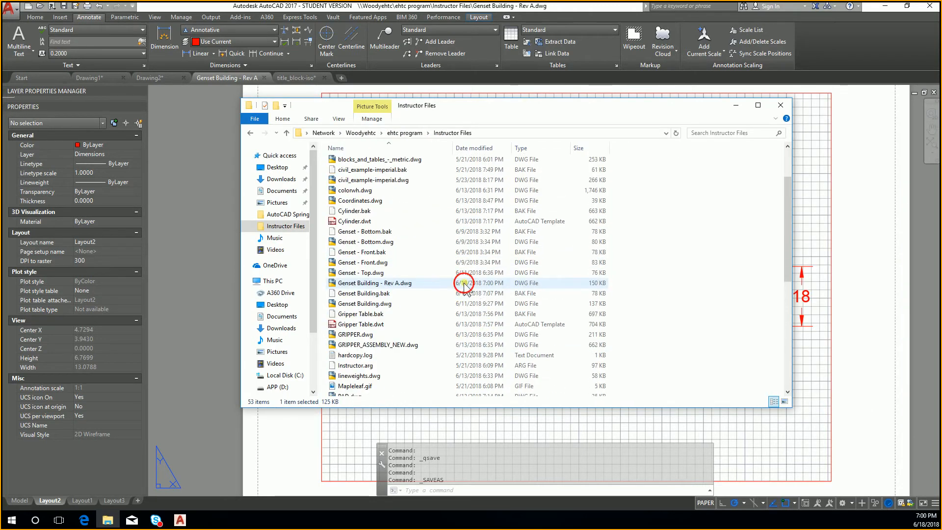
pyautogui.click(402, 284)
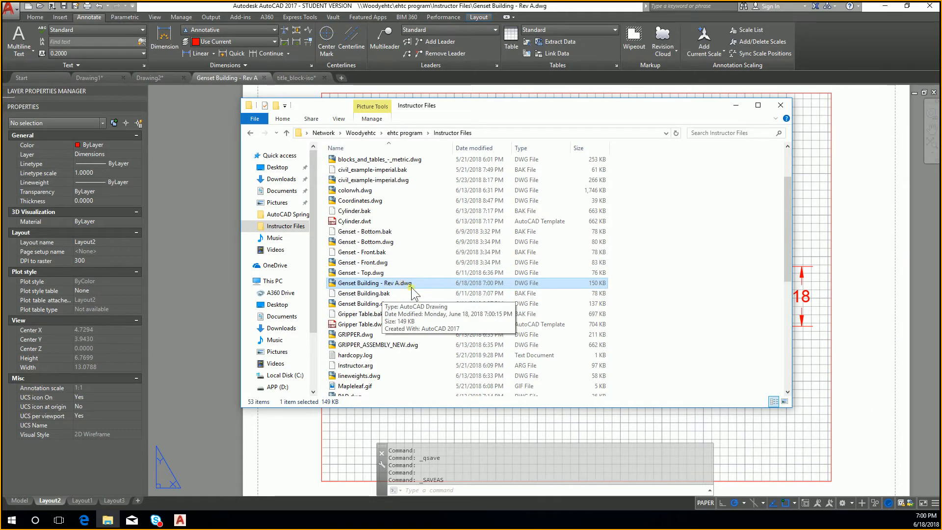
# Examine the general and detailed file properties of Genset Building - Rev A.dwg, including its creation and modification dates.
pyautogui.rightClick(411, 284)
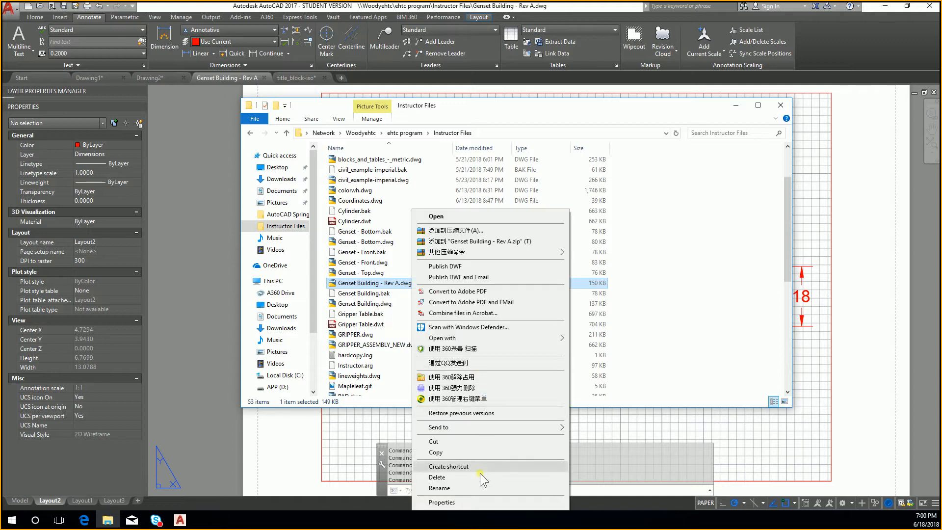
pyautogui.click(470, 501)
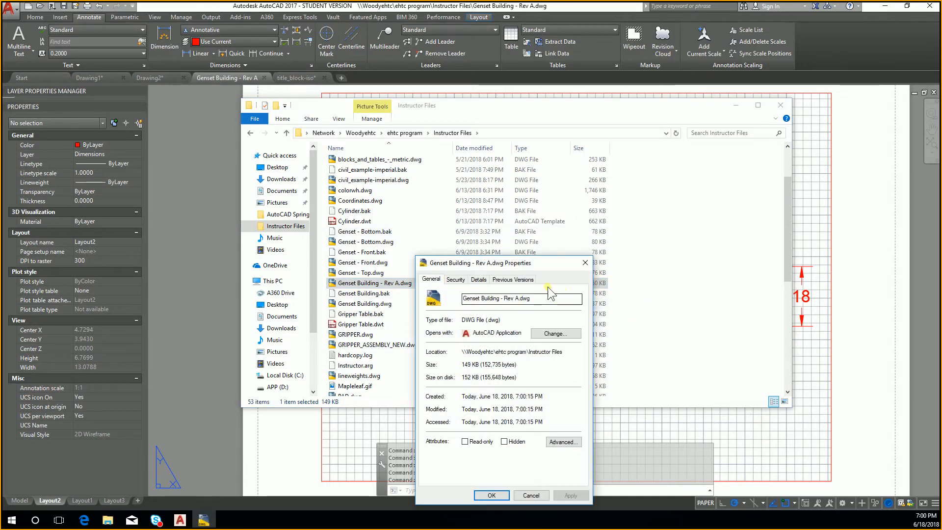
pyautogui.moveTo(522, 263); pyautogui.dragTo(531, 181)
pyautogui.click(506, 216)
pyautogui.click(472, 196)
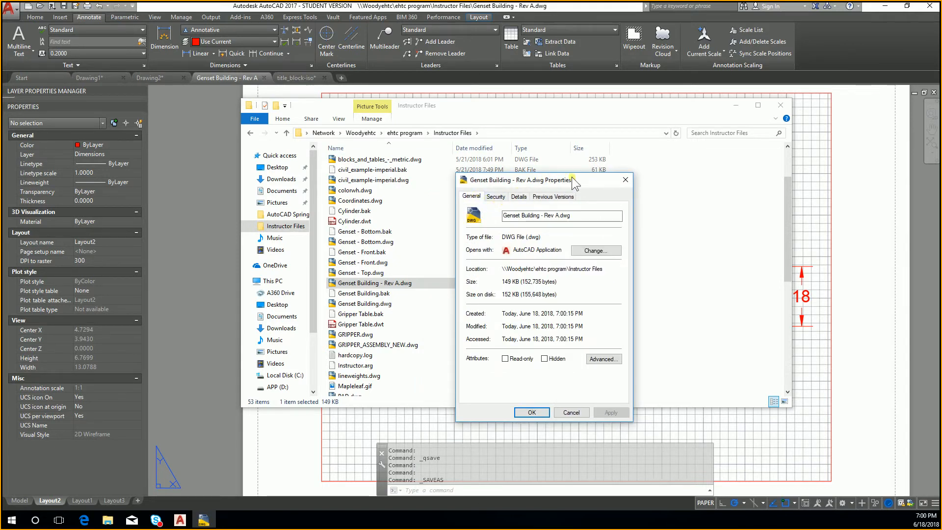
pyautogui.click(519, 196)
pyautogui.click(530, 287)
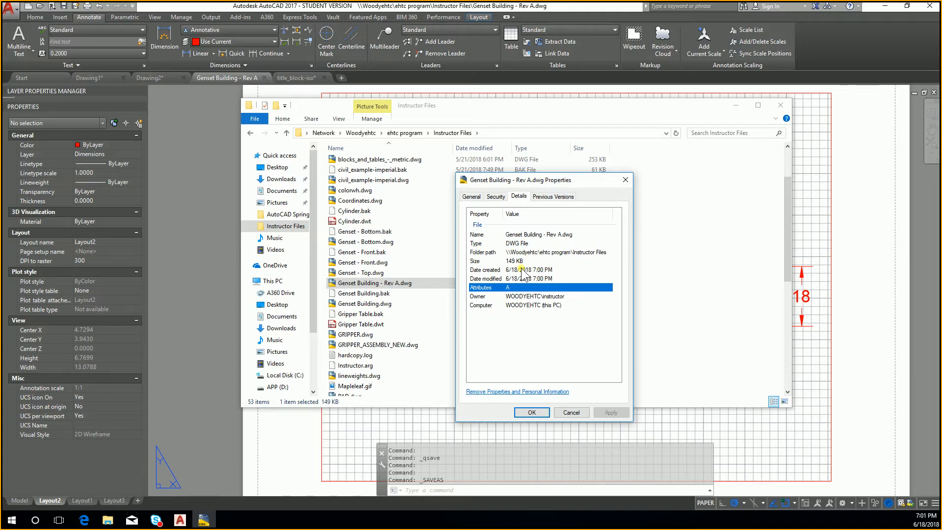
pyautogui.click(626, 180)
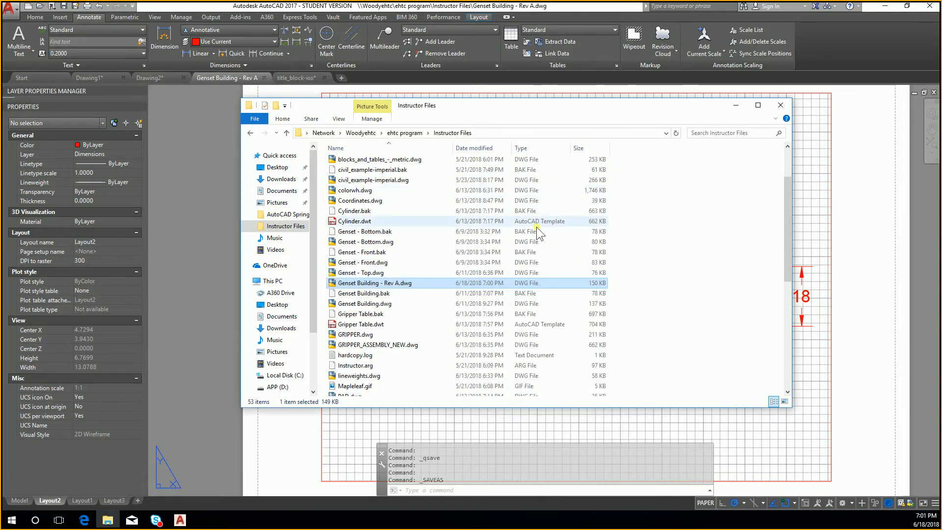
# Switch back to AutoCAD and review the revision 1 and 0 entries in the title_block-iso revision table.
pyautogui.click(224, 446)
pyautogui.click(295, 76)
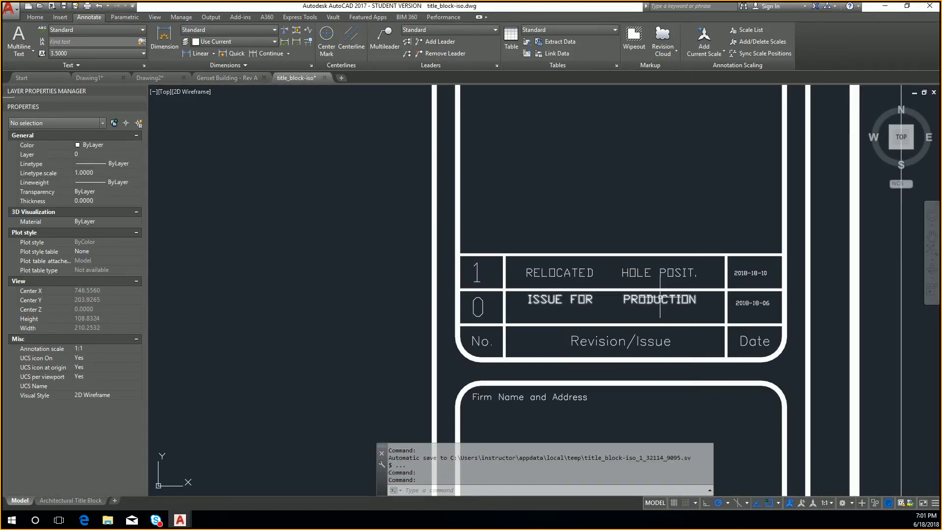
pyautogui.scroll(2, 617, 309)
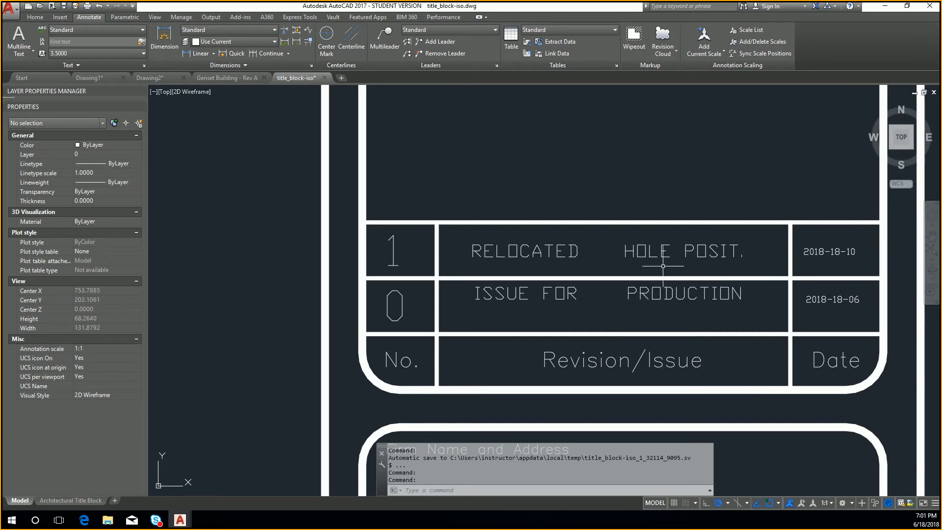
pyautogui.click(648, 249)
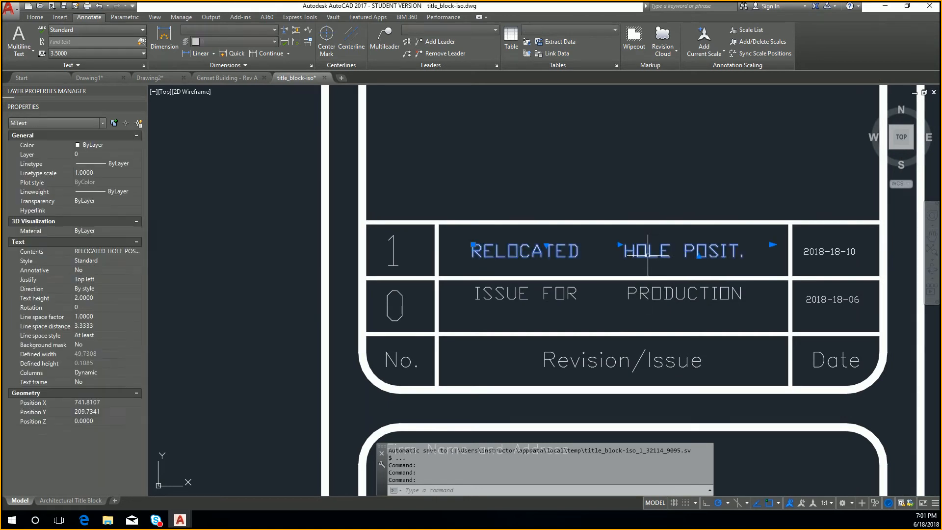
pyautogui.press('Escape')
pyautogui.scroll(-2, 640, 235)
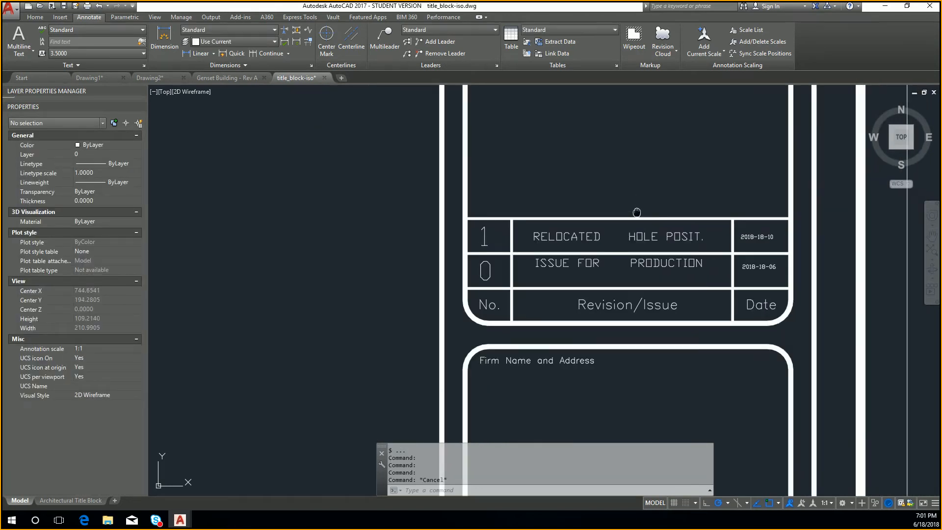
pyautogui.scroll(-4, 637, 232)
pyautogui.moveTo(581, 200); pyautogui.dragTo(605, 241, button='middle')
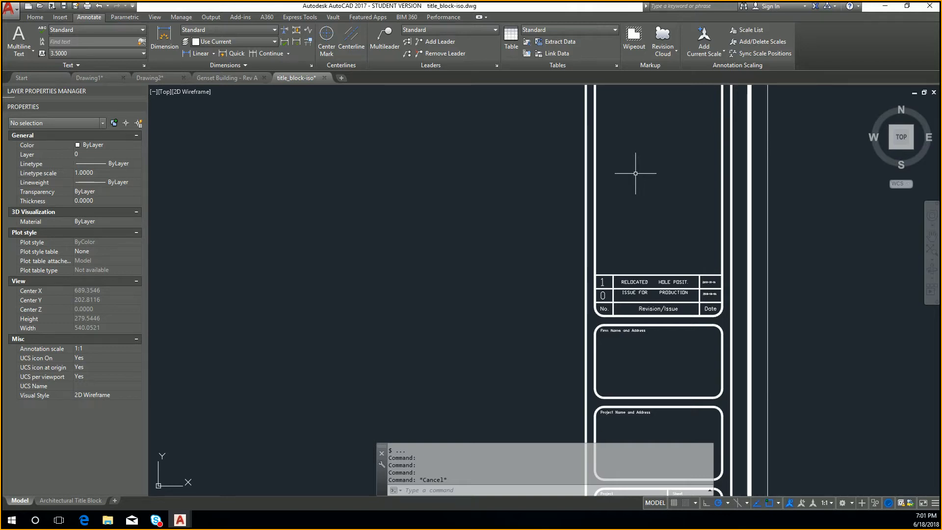
# Switch to the Genset Building - Rev A drawing and try to place a rectangular revision cloud over the 11 11/16 dimension.
pyautogui.click(219, 83)
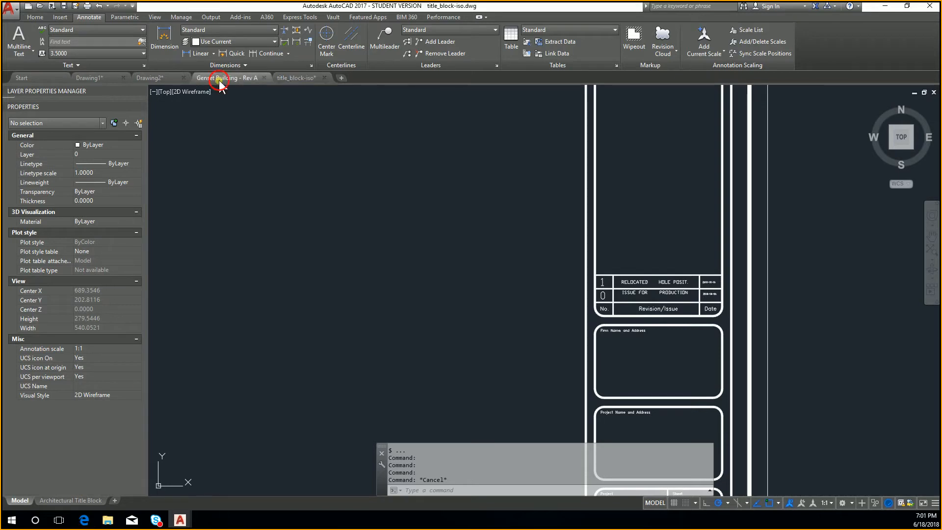
pyautogui.click(663, 51)
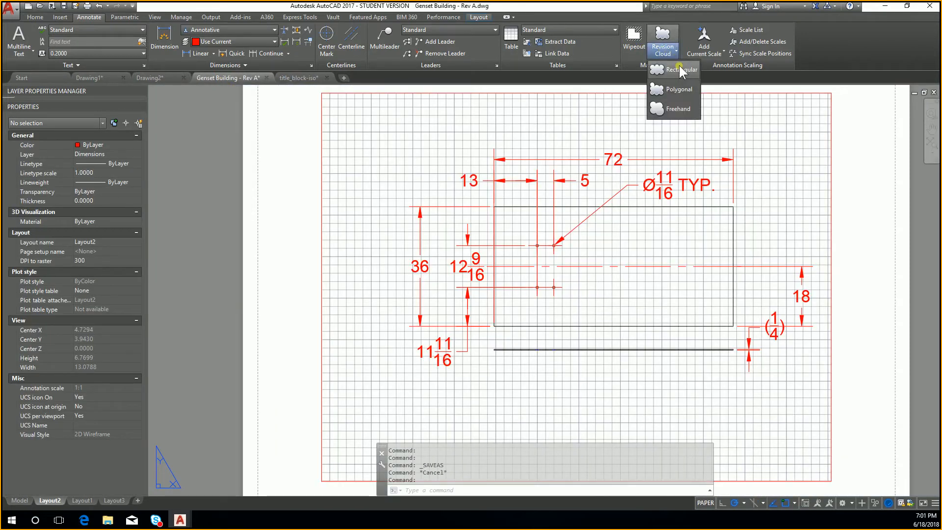
pyautogui.click(682, 71)
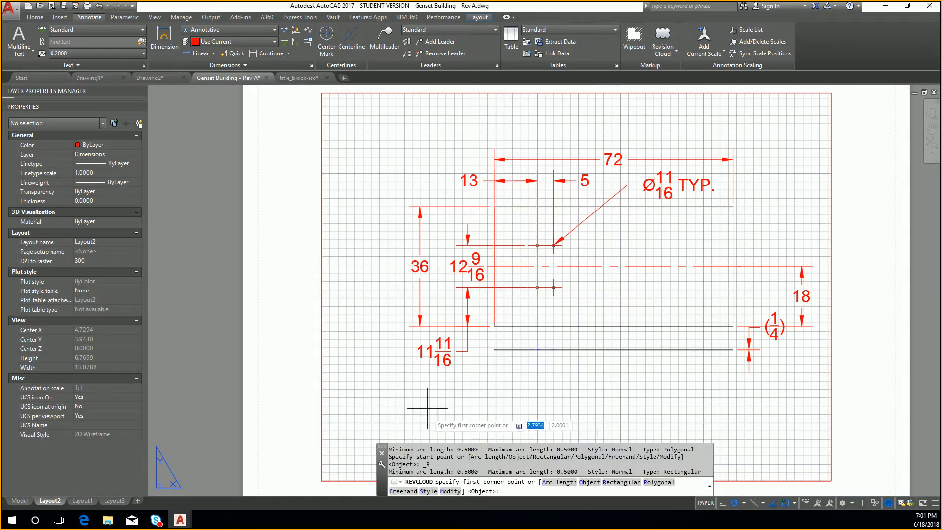
pyautogui.click(449, 357)
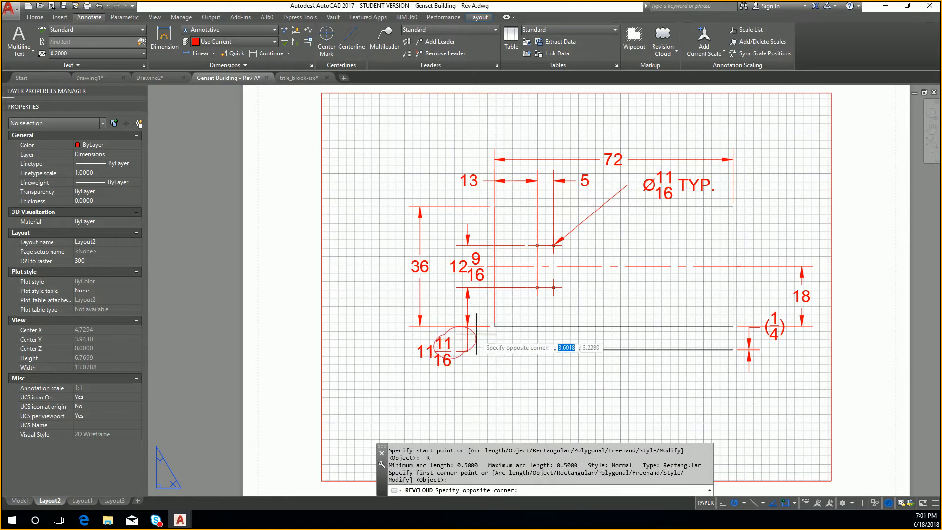
pyautogui.click(503, 350)
pyautogui.click(378, 384)
pyautogui.press('Escape')
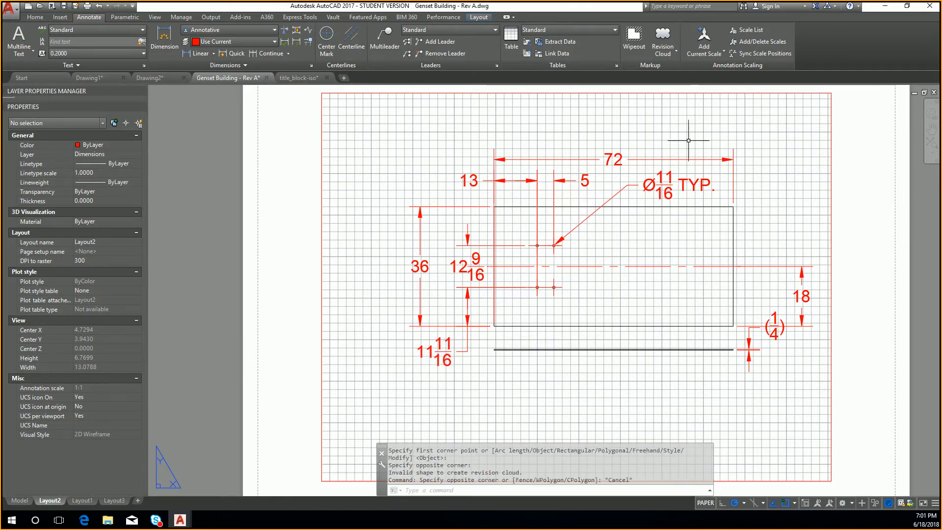
# Draw a rectangular revision cloud around the 11 11/16 hole position dimension below the plate in Layout2.
pyautogui.click(662, 36)
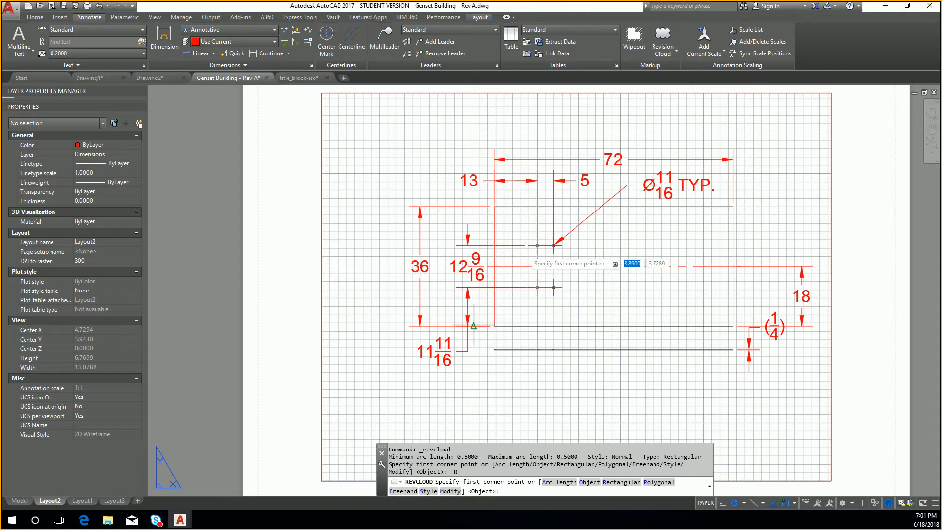
pyautogui.click(402, 375)
pyautogui.click(482, 321)
pyautogui.scroll(2, 446, 380)
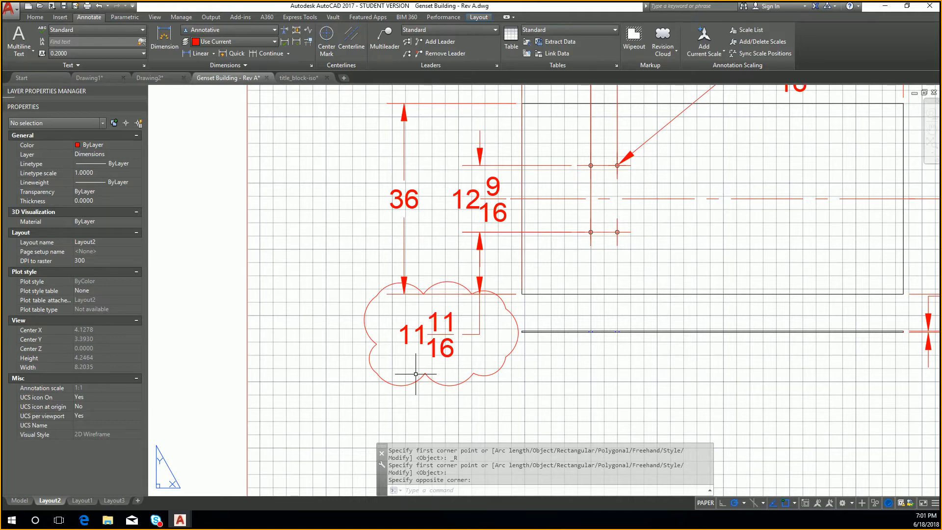
pyautogui.press('Escape')
pyautogui.press('Escape')
pyautogui.press('Escape')
# Switch to model space and bring the plate with the four holes into view.
pyautogui.click(16, 501)
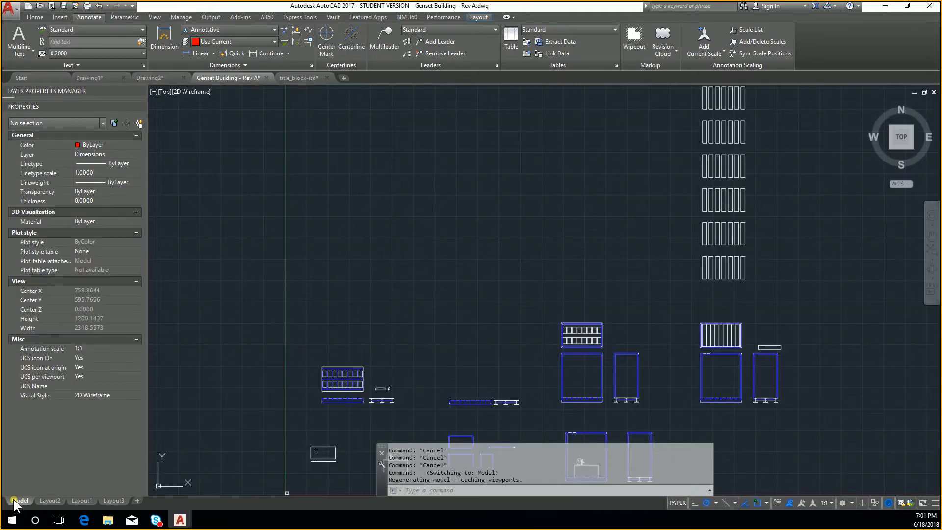
pyautogui.moveTo(379, 403); pyautogui.dragTo(387, 345, button='middle')
pyautogui.moveTo(440, 261); pyautogui.dragTo(444, 319, button='middle')
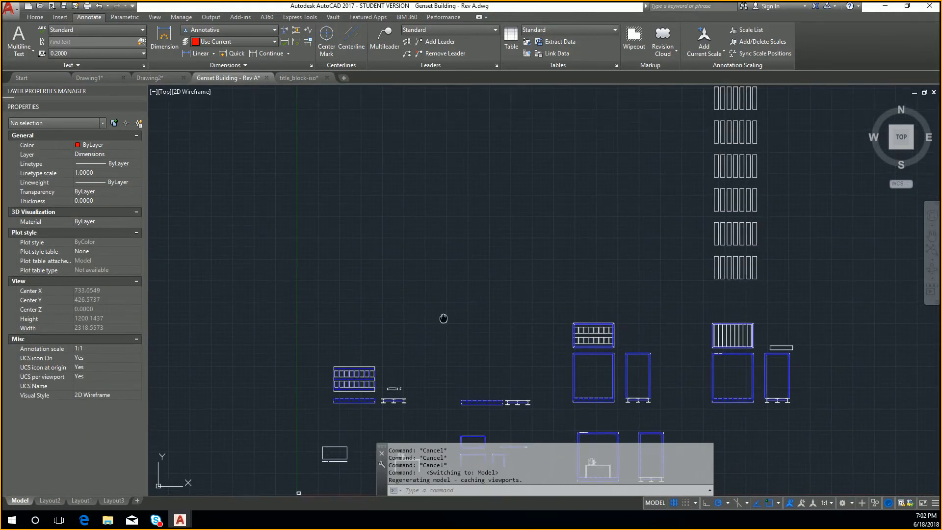
pyautogui.middleClick(480, 337)
pyautogui.middleClick(480, 336)
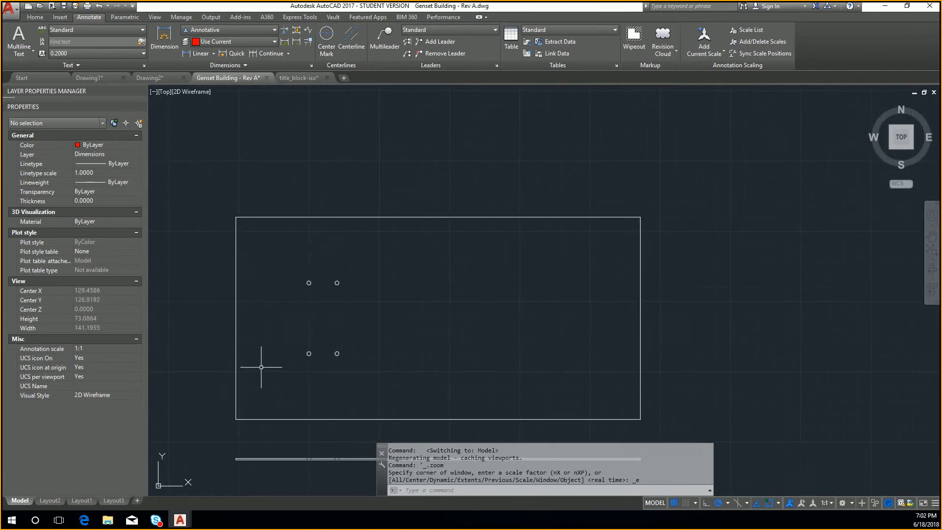
# Try to chamfer the plate's upper-right corner and undo the operation.
pyautogui.write('cha')
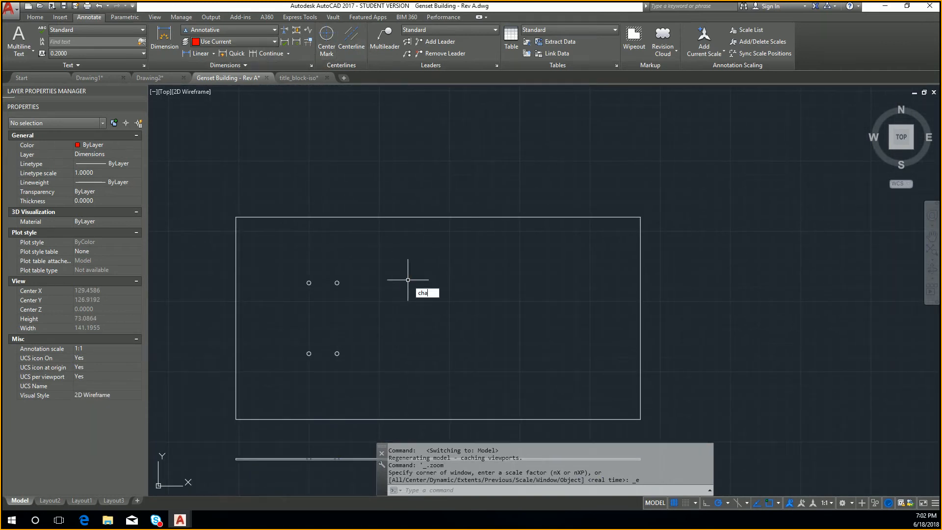
pyautogui.write('m')
pyautogui.press('Return')
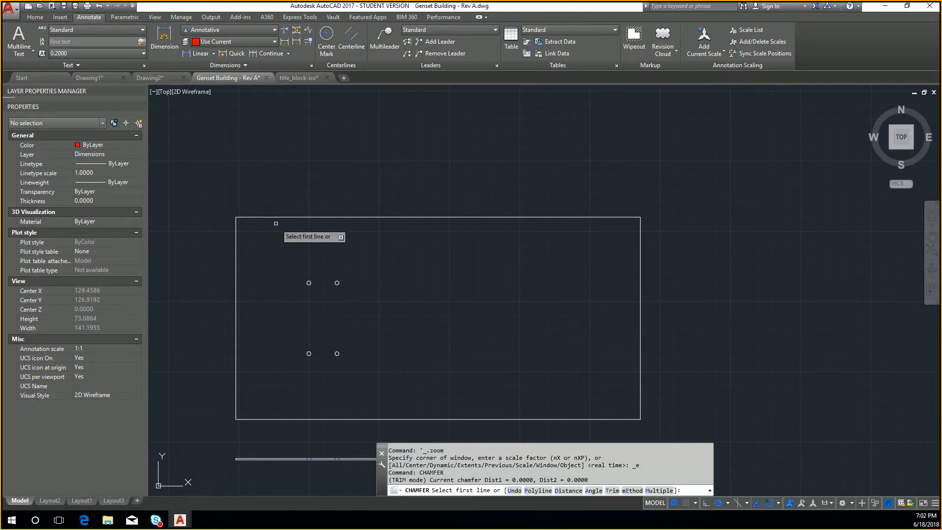
pyautogui.click(603, 217)
pyautogui.press('Escape')
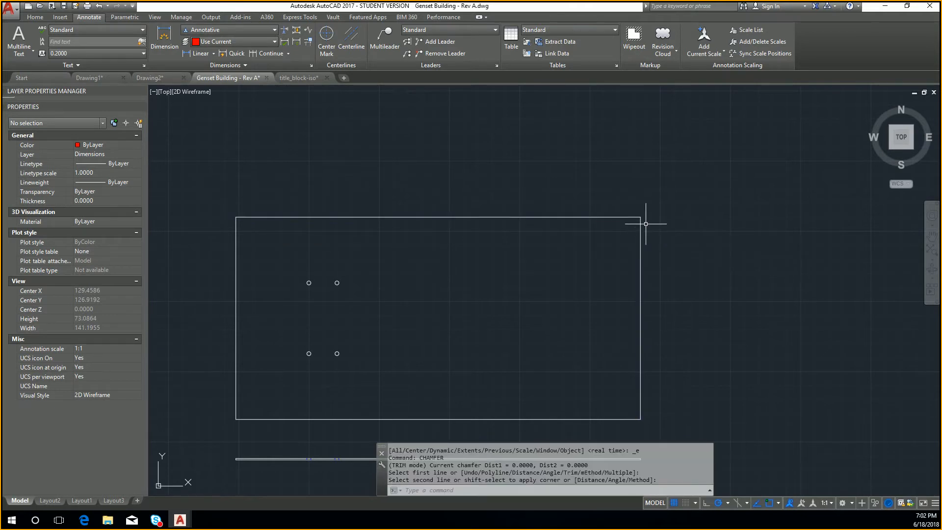
pyautogui.press('Escape')
pyautogui.scroll(10, 652, 213)
pyautogui.hotkey('ctrl', 'z')
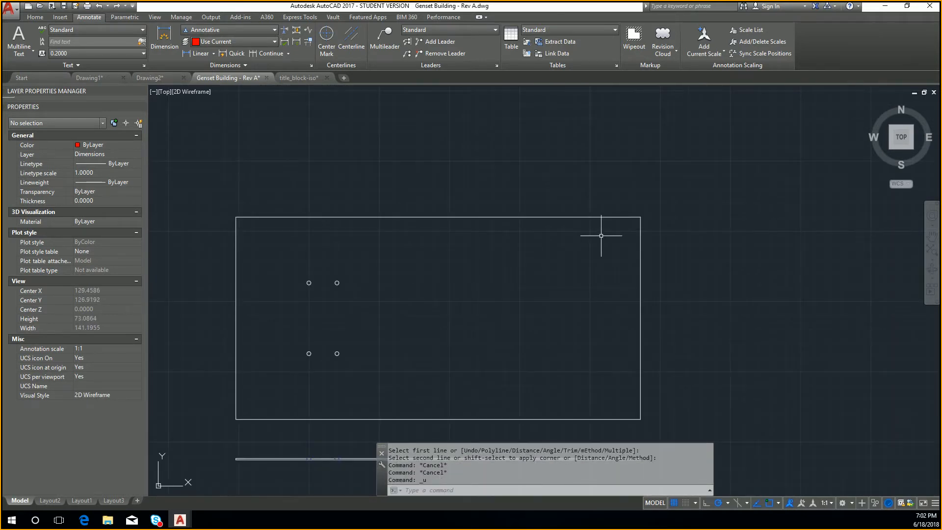
# Fillet the upper-right corner of the plate outline with a radius of 5.
pyautogui.write('ch')
pyautogui.press('Return')
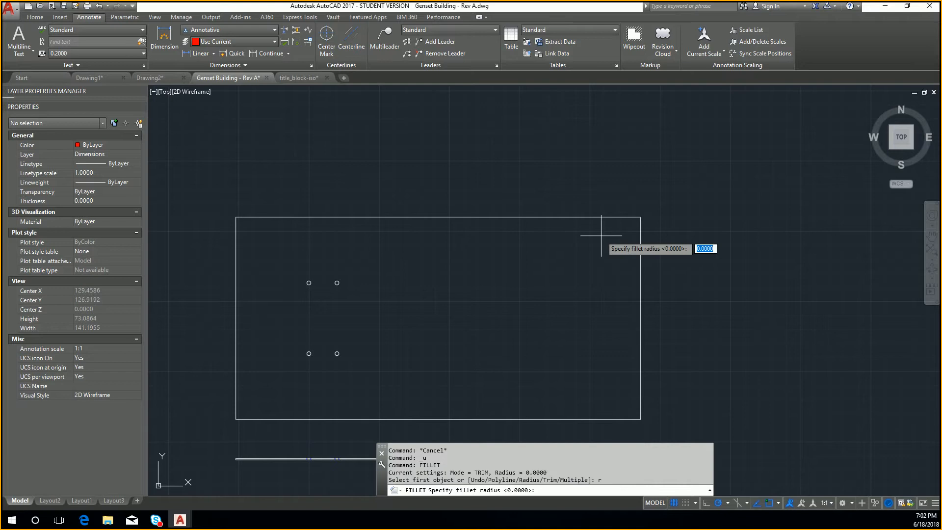
pyautogui.write('5')
pyautogui.press('Return')
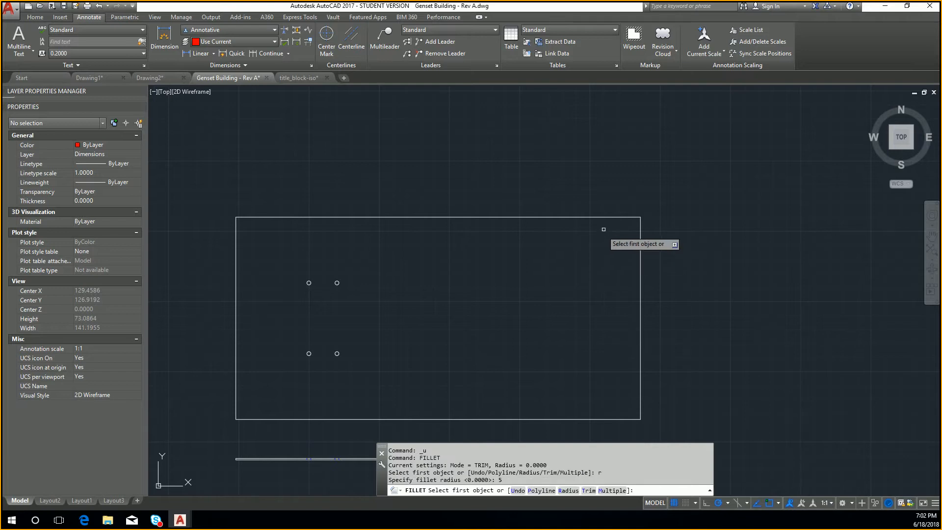
pyautogui.click(608, 220)
pyautogui.click(641, 244)
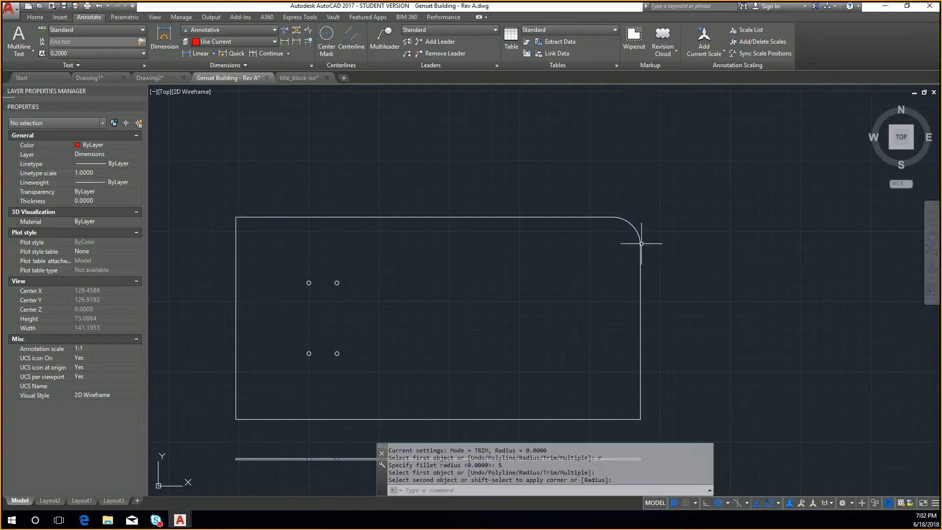
# Fillet the lower-right corner of the plate outline with the same radius.
pyautogui.rightClick(654, 444)
pyautogui.rightClick(631, 428)
pyautogui.rightClick(631, 427)
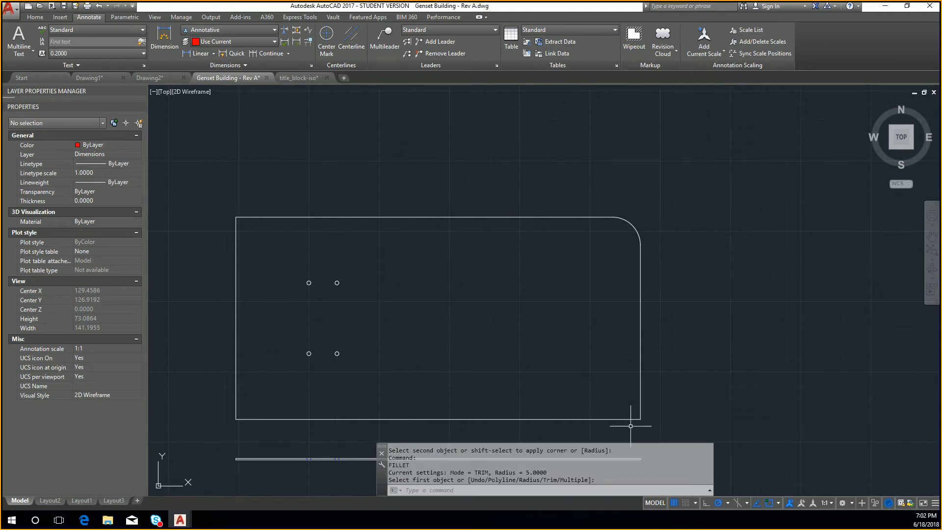
pyautogui.rightClick(626, 418)
pyautogui.click(626, 418)
pyautogui.click(640, 402)
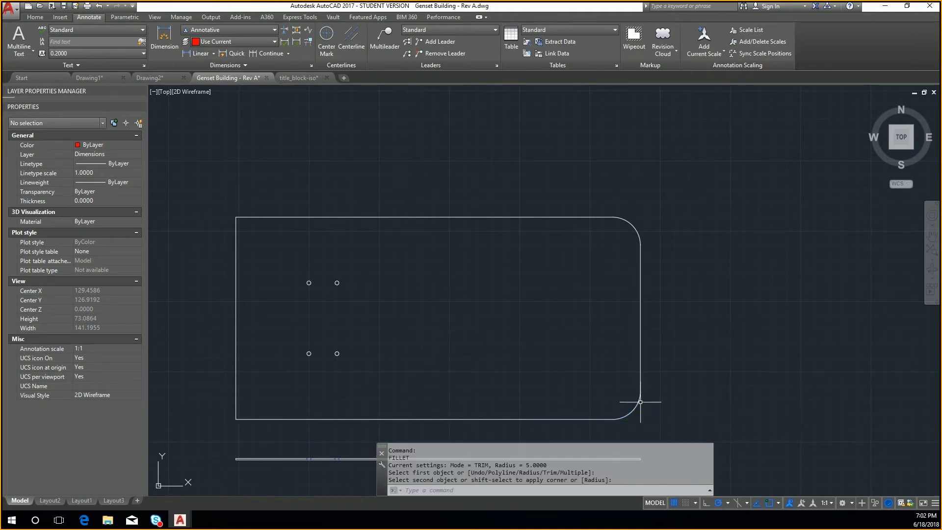
pyautogui.press('Escape')
pyautogui.press('Escape')
pyautogui.moveTo(645, 351); pyautogui.dragTo(685, 326, button='middle')
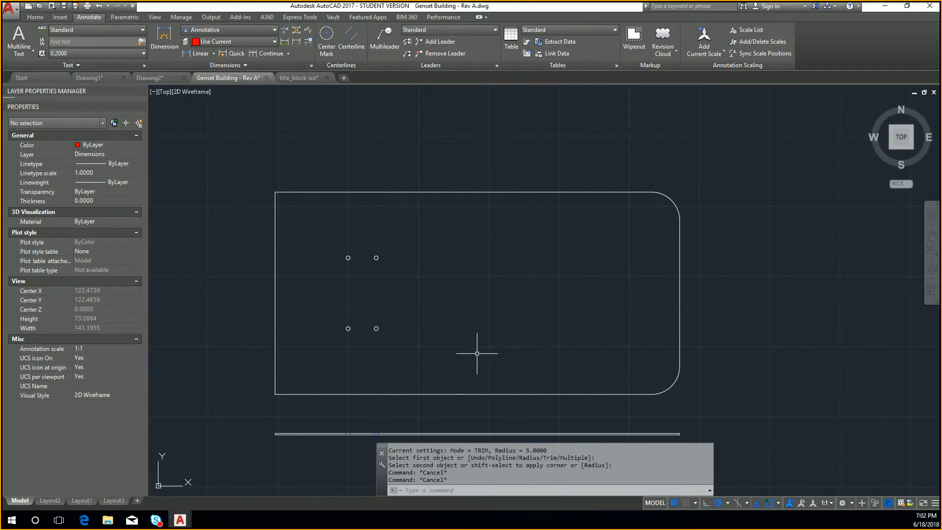
# Return to Layout2 and stretch the overall length dimension's endpoint to the plate's right edge, past the fillet.
pyautogui.click(51, 497)
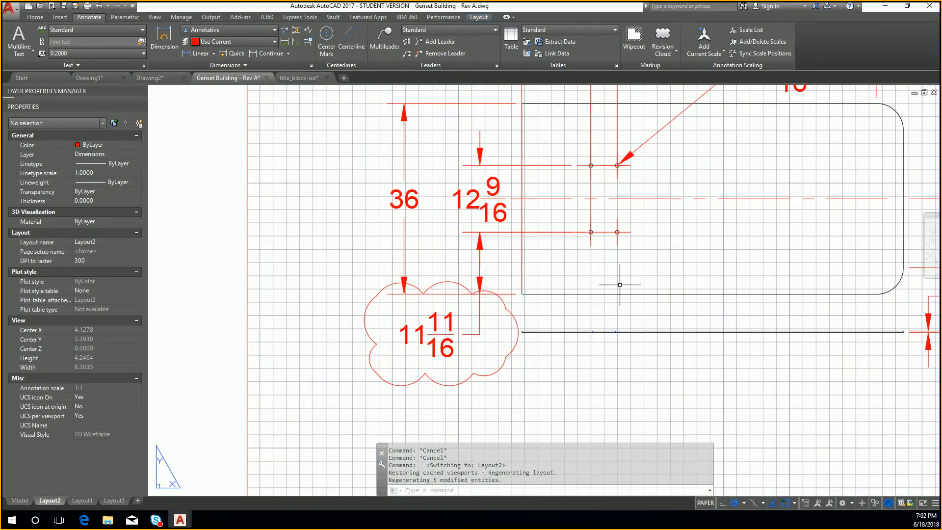
pyautogui.moveTo(623, 283); pyautogui.dragTo(484, 336, button='middle')
pyautogui.moveTo(777, 177); pyautogui.dragTo(713, 247, button='middle')
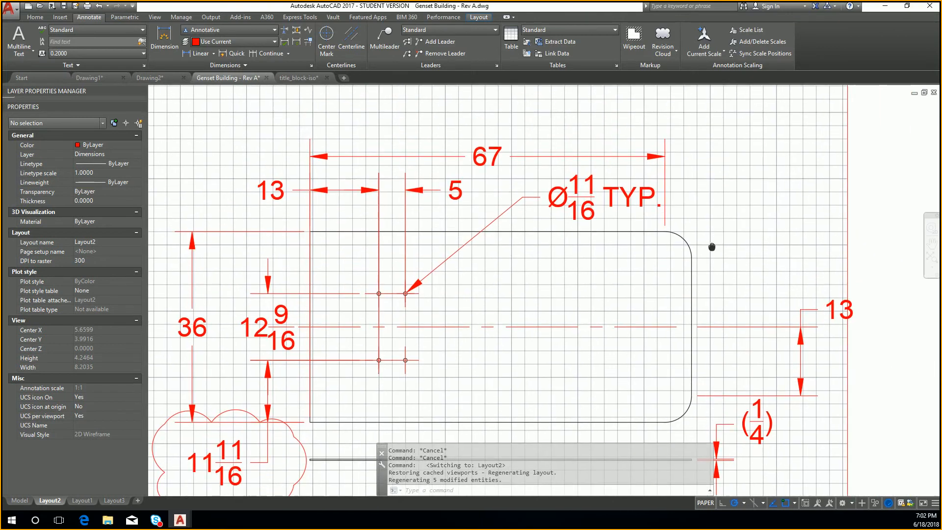
pyautogui.click(672, 217)
pyautogui.click(651, 215)
pyautogui.click(664, 231)
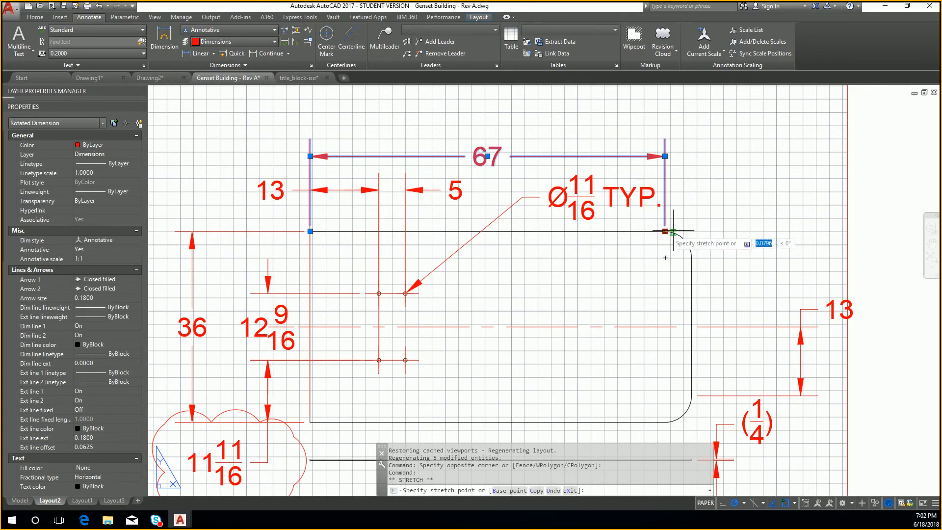
pyautogui.click(691, 258)
pyautogui.press('Escape')
pyautogui.press('Escape')
# Erase the revision cloud around the 11 11/16 dimension.
pyautogui.moveTo(333, 490); pyautogui.dragTo(397, 370, button='middle')
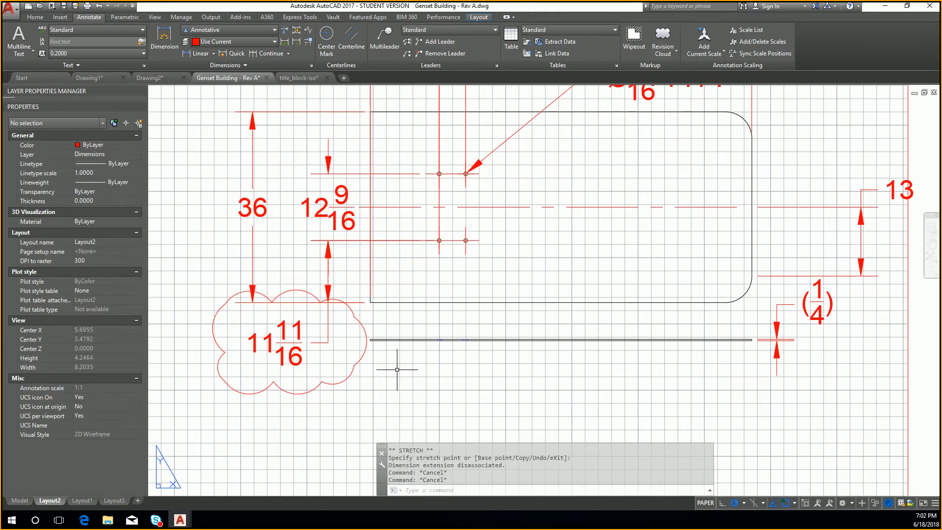
pyautogui.click(332, 384)
pyautogui.click(342, 384)
pyautogui.press('Delete')
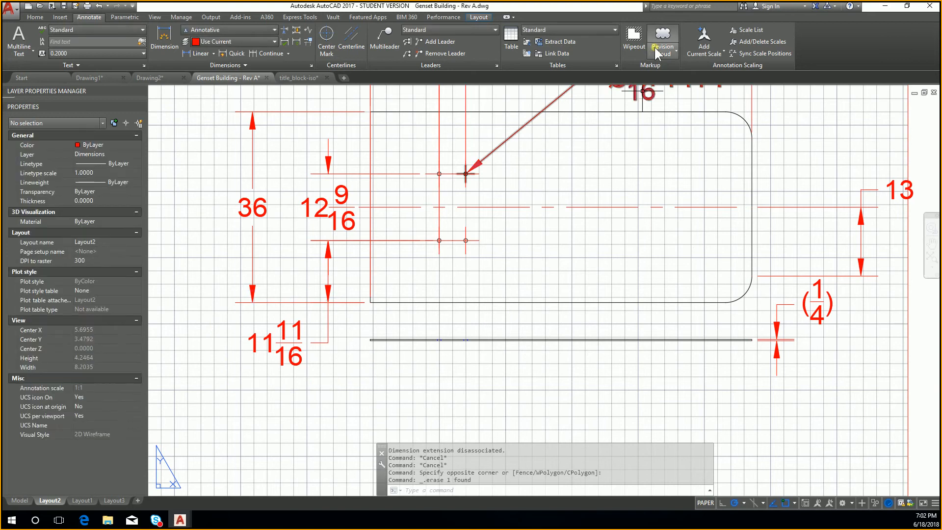
# Draw a rectangular revision cloud over the plate's filleted lower-right corner and the nearby thickness dimension.
pyautogui.click(662, 37)
pyautogui.moveTo(746, 243); pyautogui.dragTo(660, 293, button='middle')
pyautogui.click(639, 325)
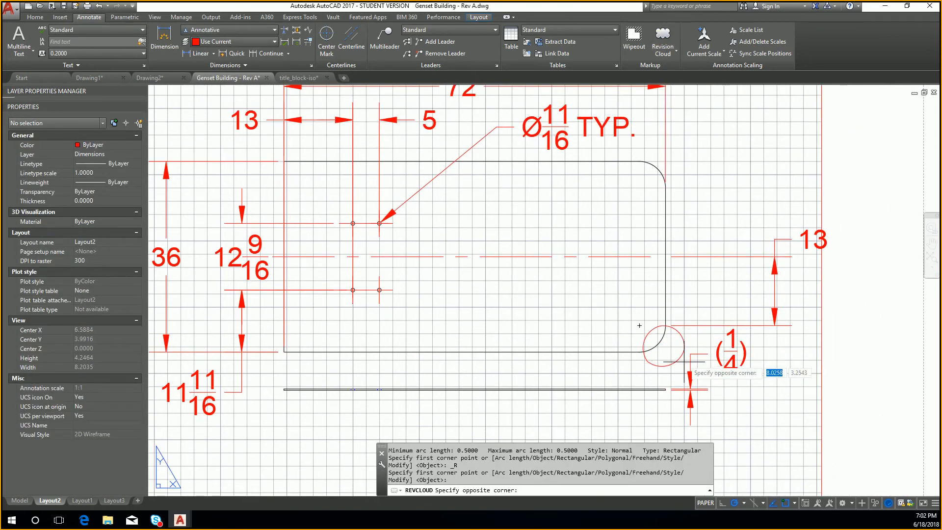
pyautogui.click(727, 396)
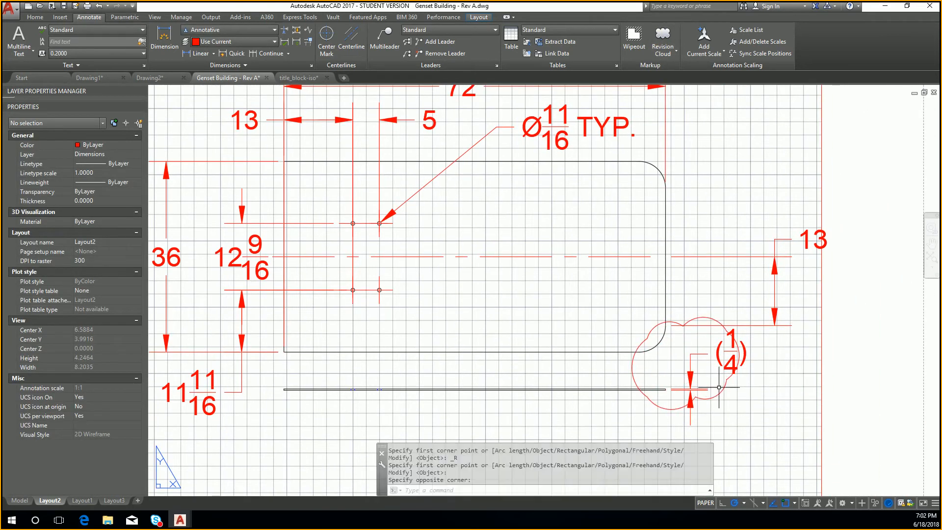
# Stretch a vertex of the new revision cloud upward and move the cloud onto the plate's right end.
pyautogui.click(637, 342)
pyautogui.click(663, 334)
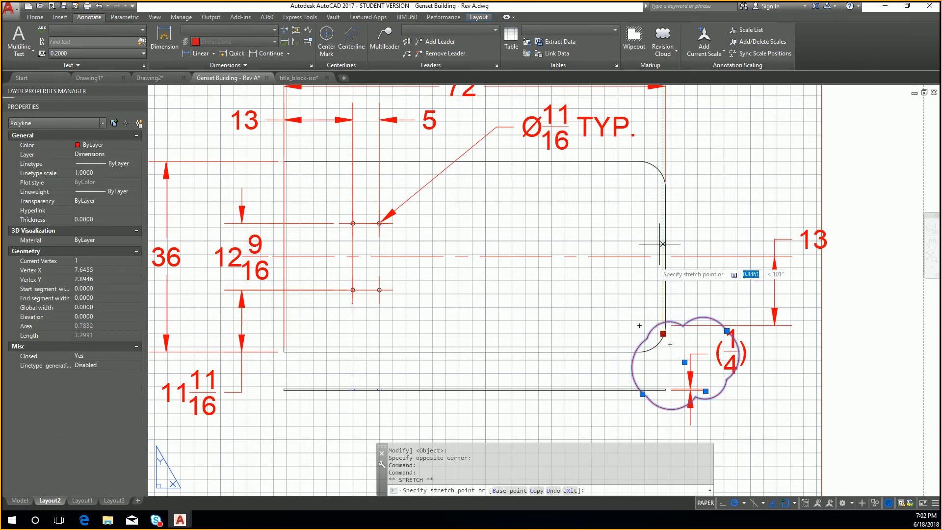
pyautogui.click(672, 200)
pyautogui.press('Escape')
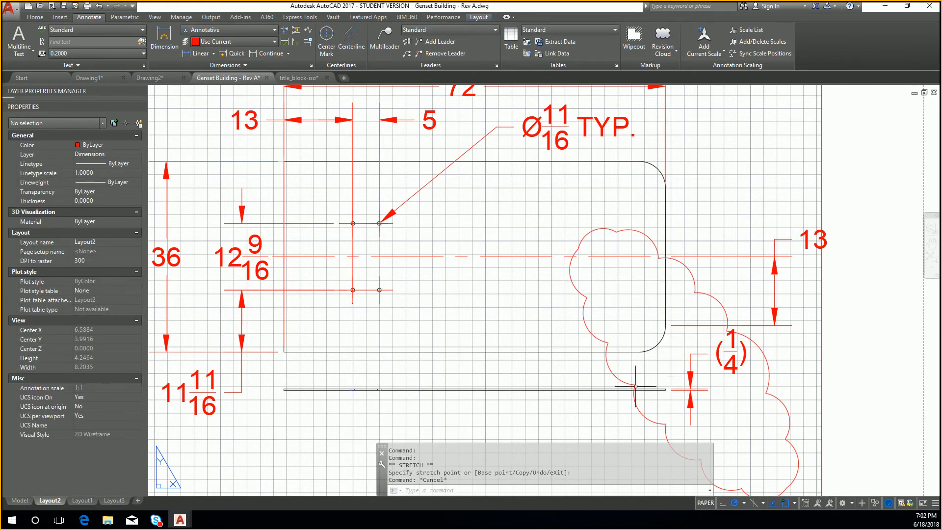
pyautogui.click(628, 386)
pyautogui.click(604, 369)
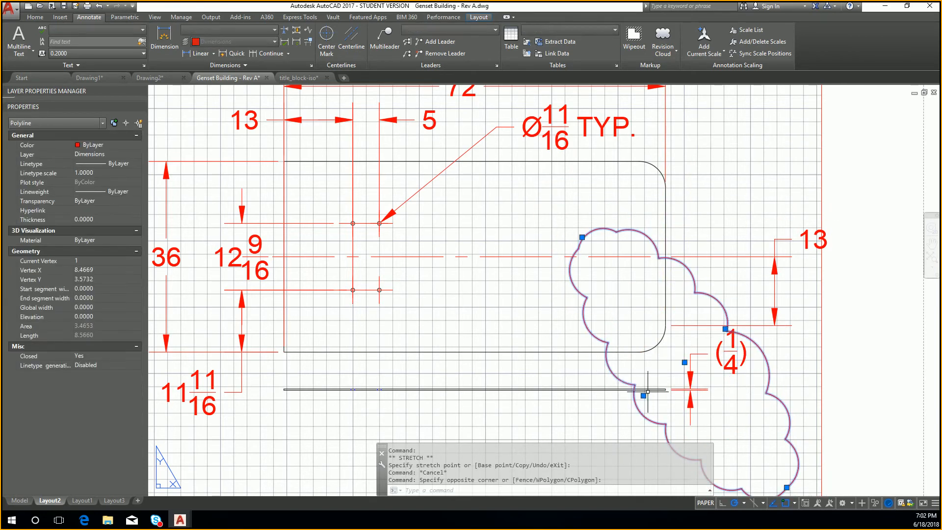
pyautogui.click(684, 362)
pyautogui.click(641, 256)
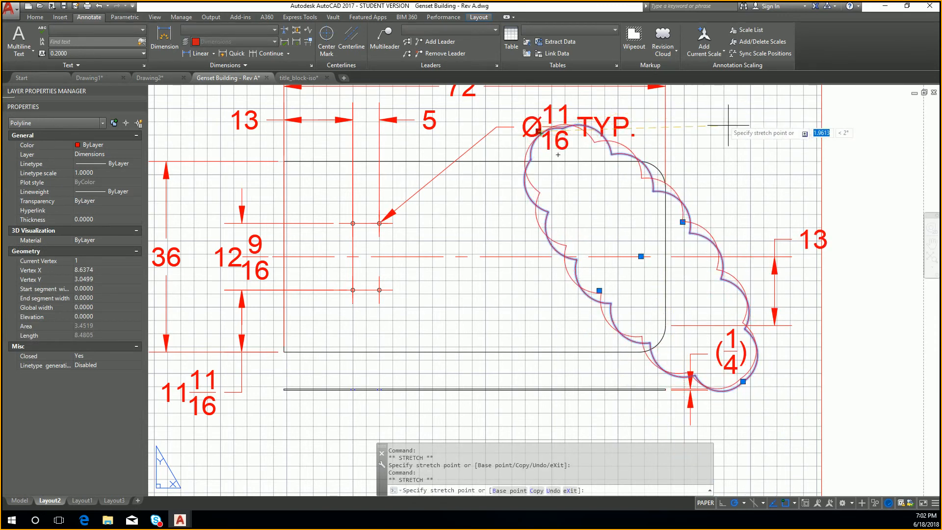
pyautogui.press('Escape')
pyautogui.press('Escape')
# Erase the distorted revision cloud at the plate's right end.
pyautogui.click(650, 294)
pyautogui.click(574, 310)
pyautogui.press('Delete')
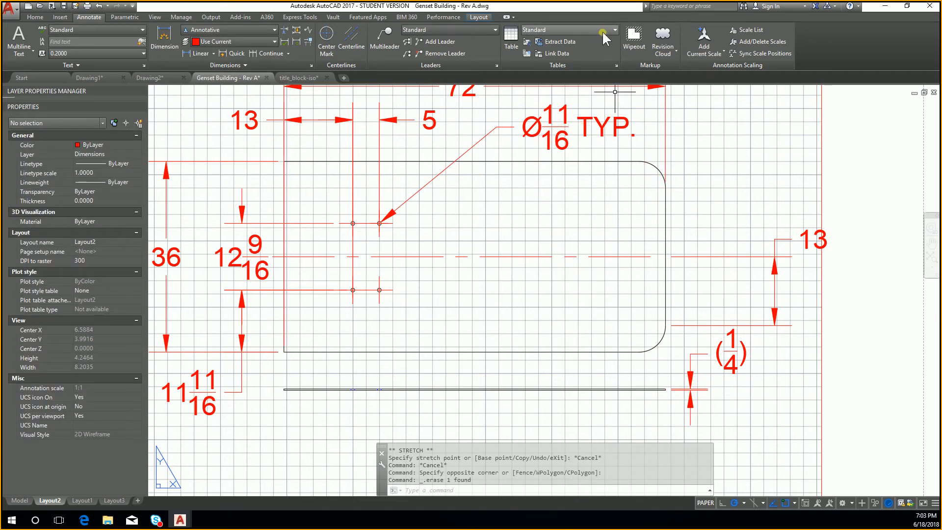
pyautogui.click(663, 35)
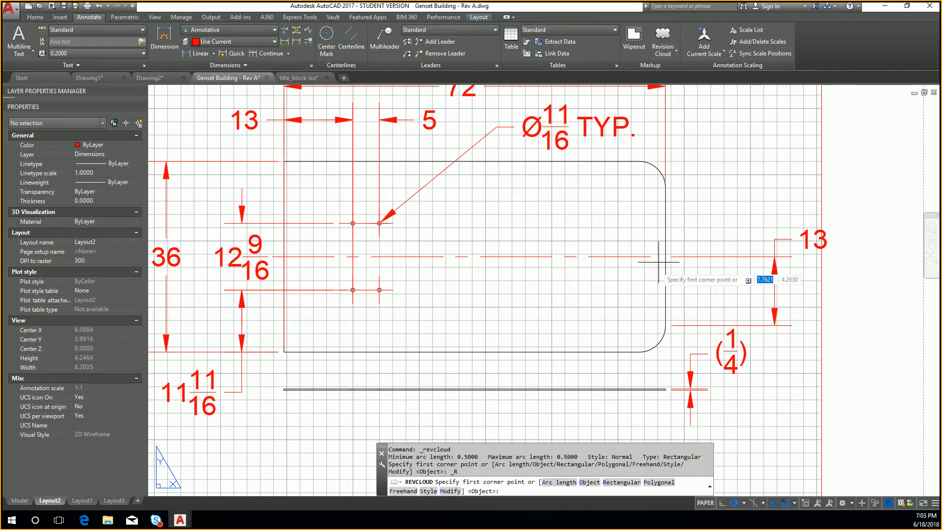
pyautogui.click(666, 256)
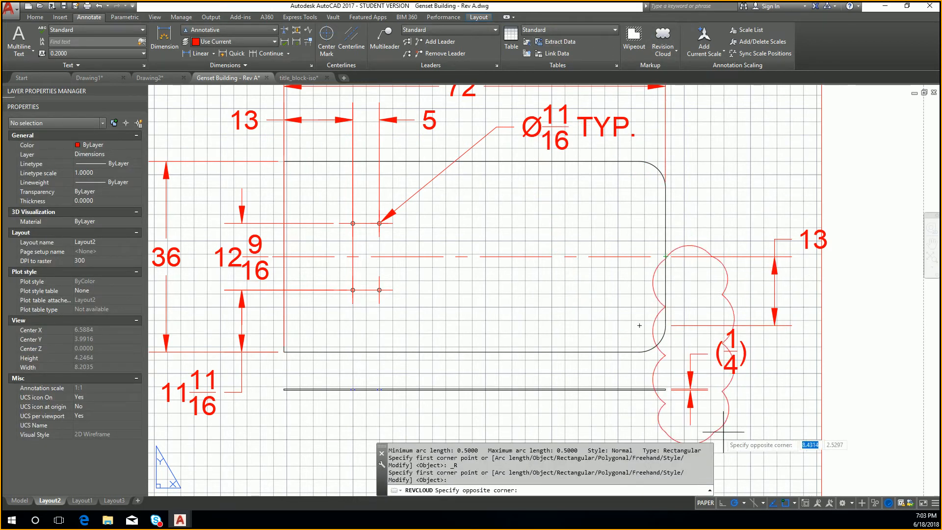
pyautogui.press('Escape')
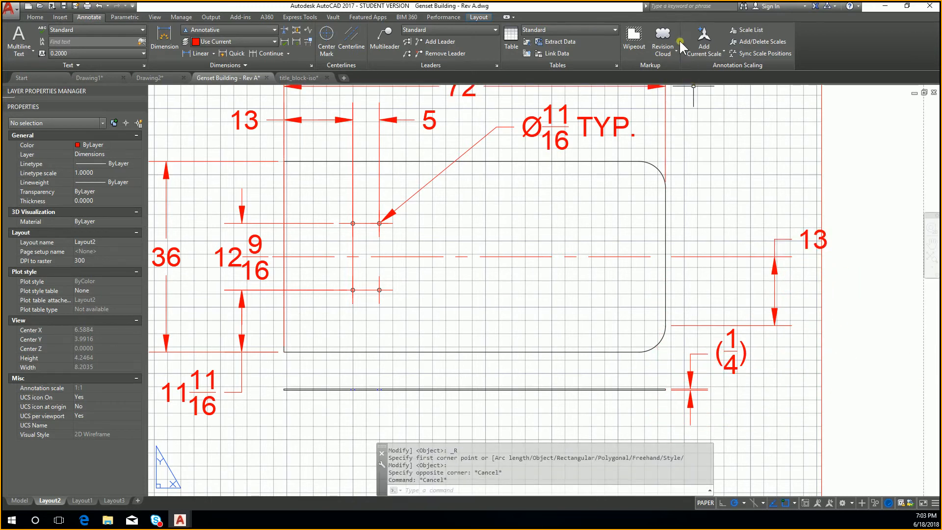
# Draw a rectangular revision cloud over the plate's right edge, reaching down past the lower-right fillet.
pyautogui.click(662, 36)
pyautogui.click(633, 206)
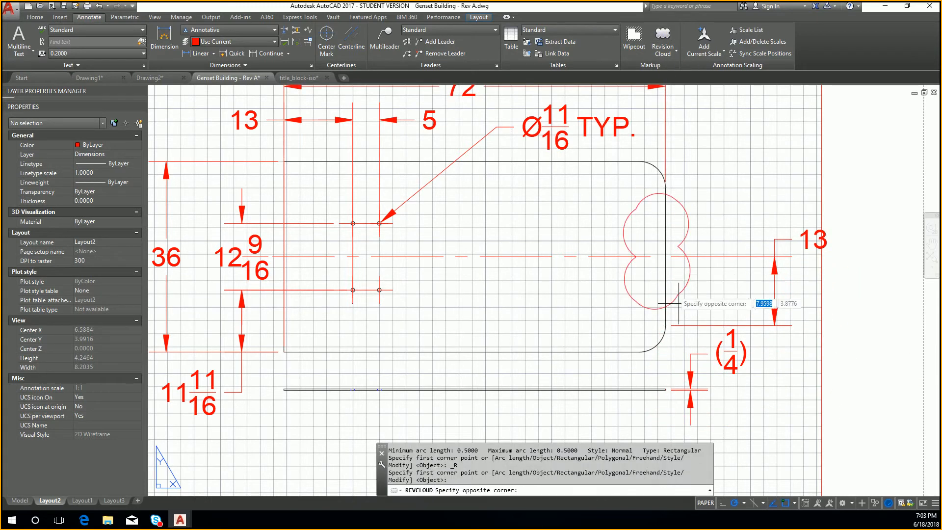
pyautogui.click(692, 367)
pyautogui.press('Escape')
# Stretch the top vertex of the new revision cloud upward to above the plate's upper edge.
pyautogui.click(655, 201)
pyautogui.click(666, 200)
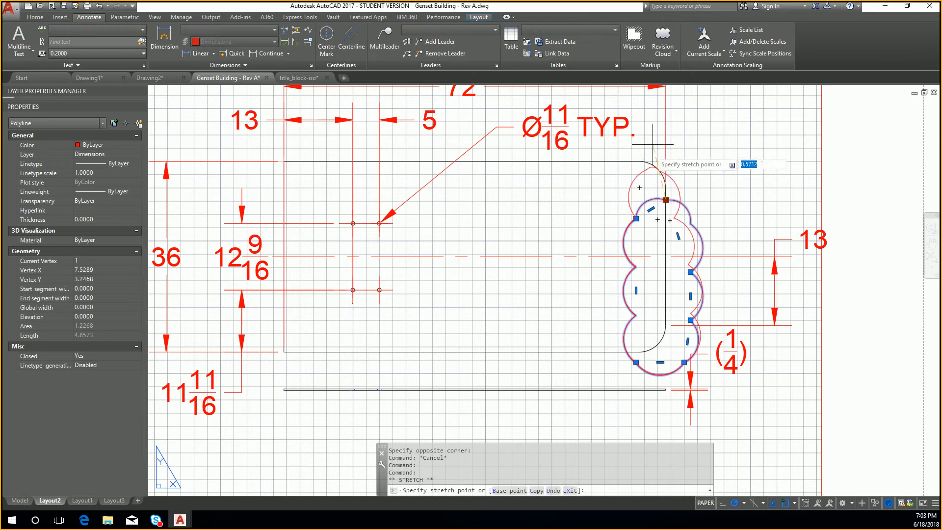
pyautogui.click(665, 118)
pyautogui.press('Escape')
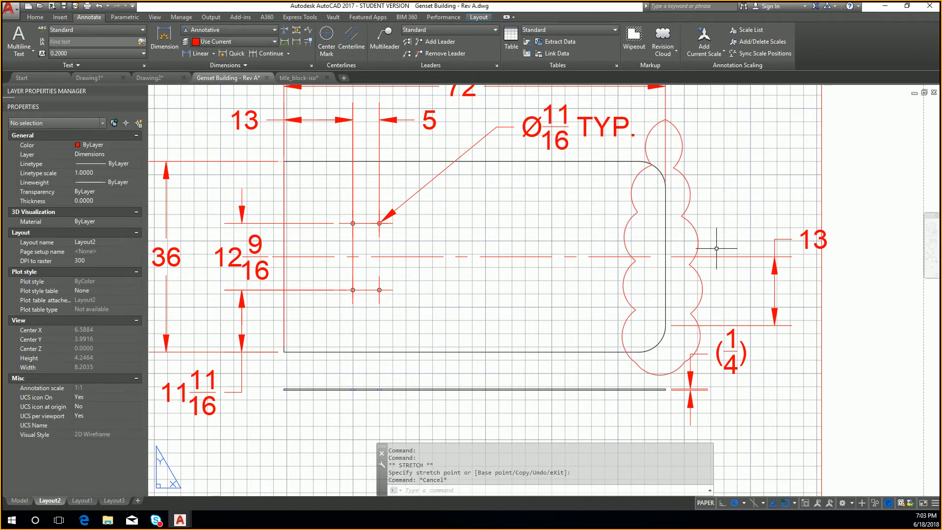
# Stretch the cloud's upper vertices outward around the plate's filleted upper-right corner.
pyautogui.click(688, 179)
pyautogui.click(676, 164)
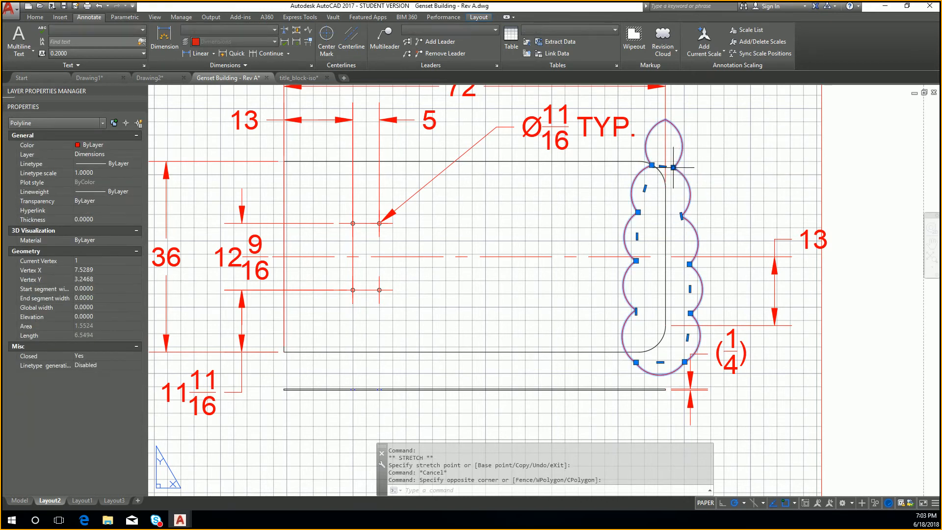
pyautogui.click(673, 167)
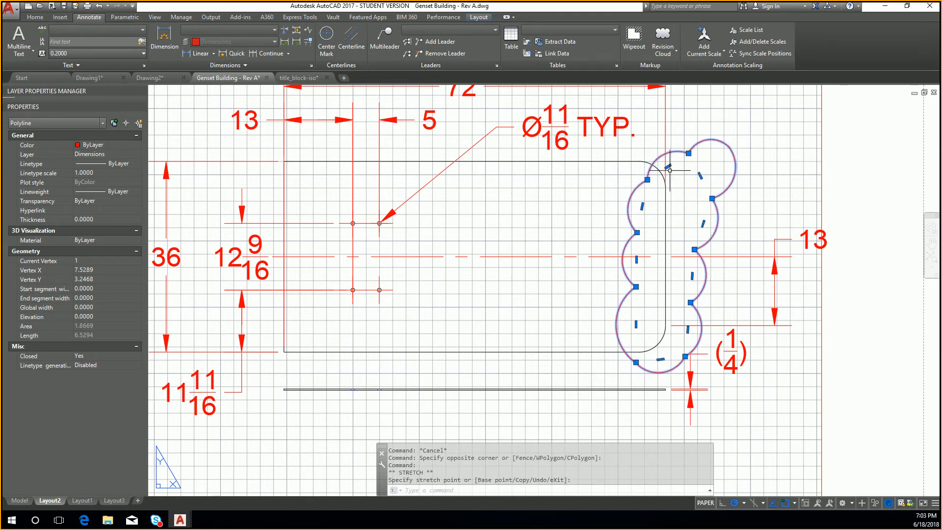
pyautogui.click(647, 180)
pyautogui.click(595, 136)
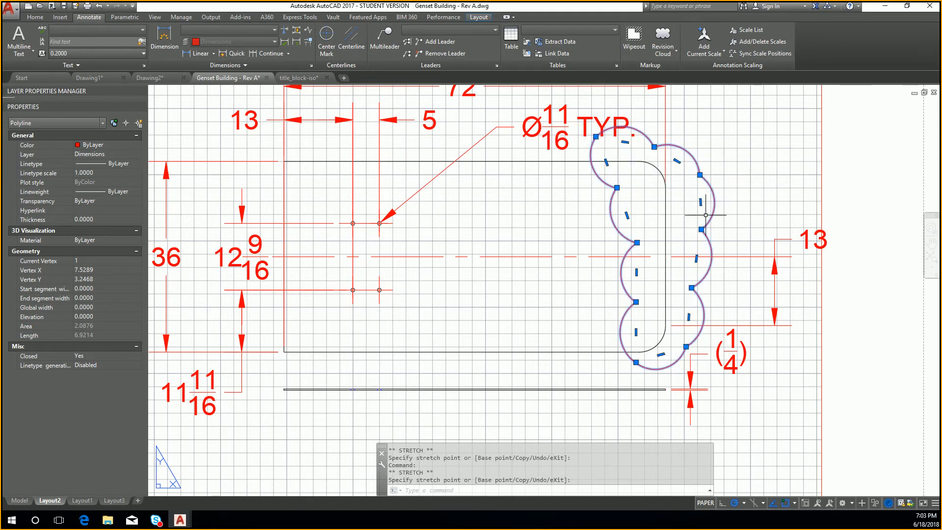
# Reshape the cloud around the plate's right end by stretching its upper-right vertex and the side vertices near the centerline.
pyautogui.click(699, 174)
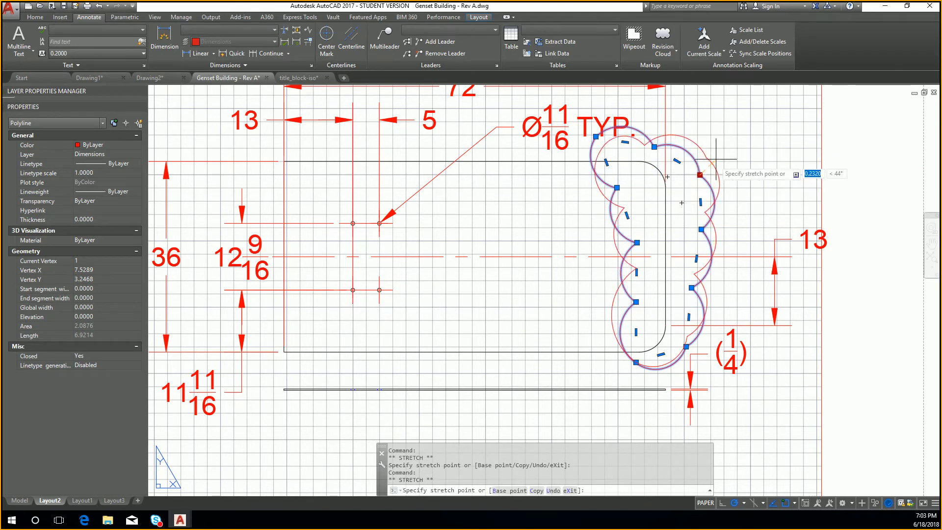
pyautogui.click(718, 155)
pyautogui.click(637, 256)
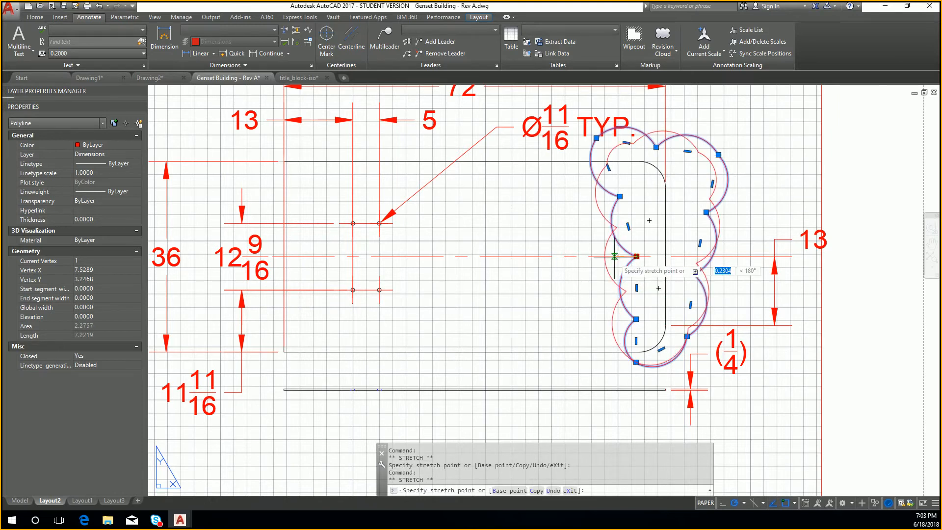
pyautogui.click(614, 256)
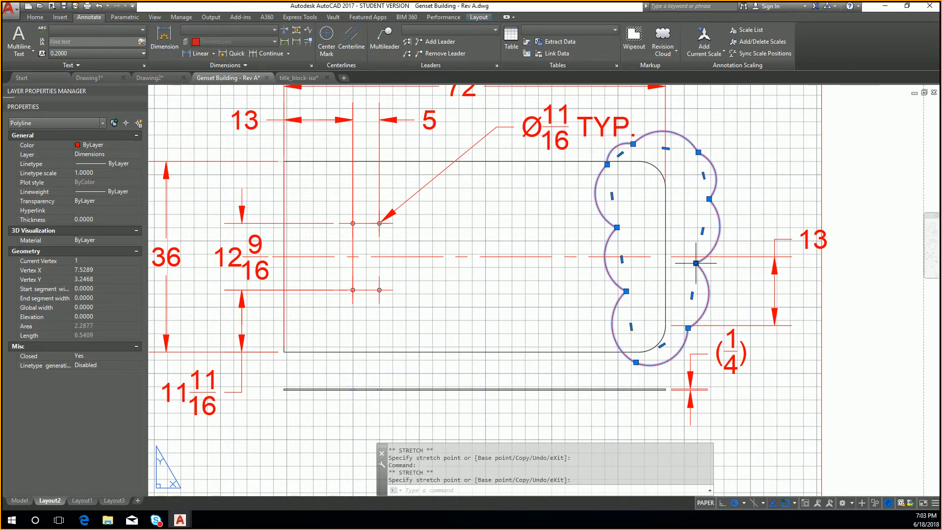
pyautogui.click(686, 227)
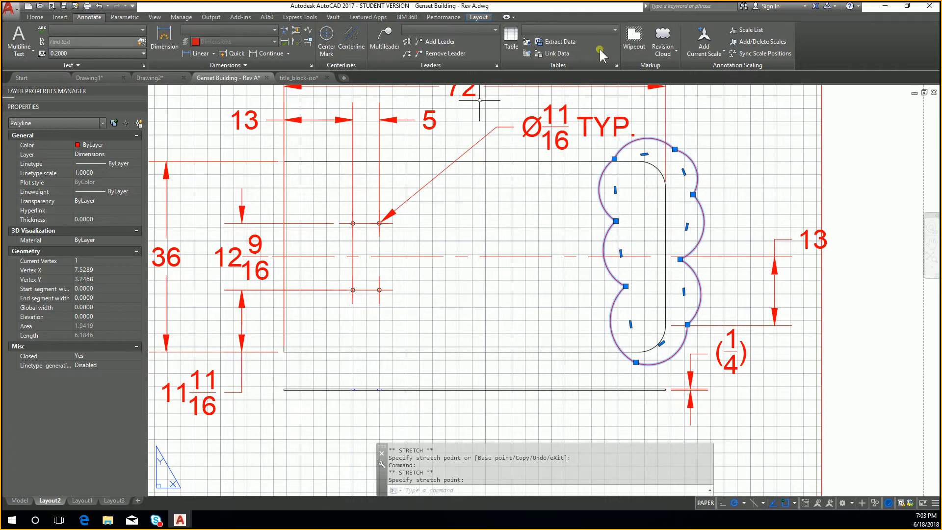
# Draw a polygonal revision cloud with irregular points across the plate's right half, the 72 dimension and the hole callout.
pyautogui.click(676, 50)
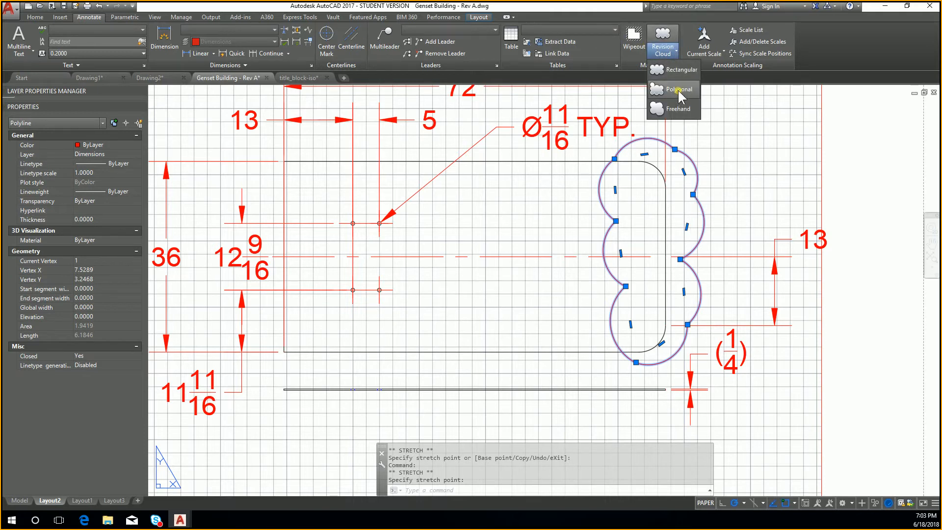
pyautogui.click(678, 89)
pyautogui.click(485, 201)
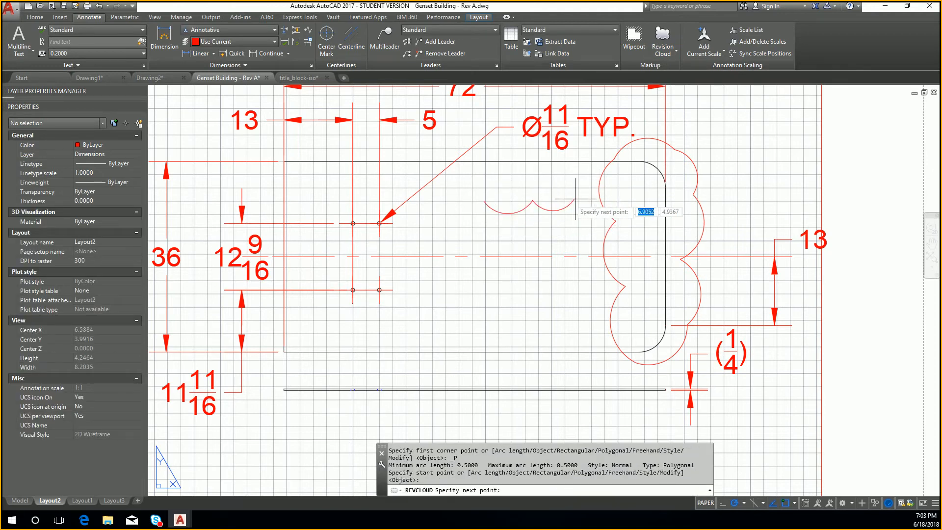
pyautogui.click(657, 201)
pyautogui.click(757, 116)
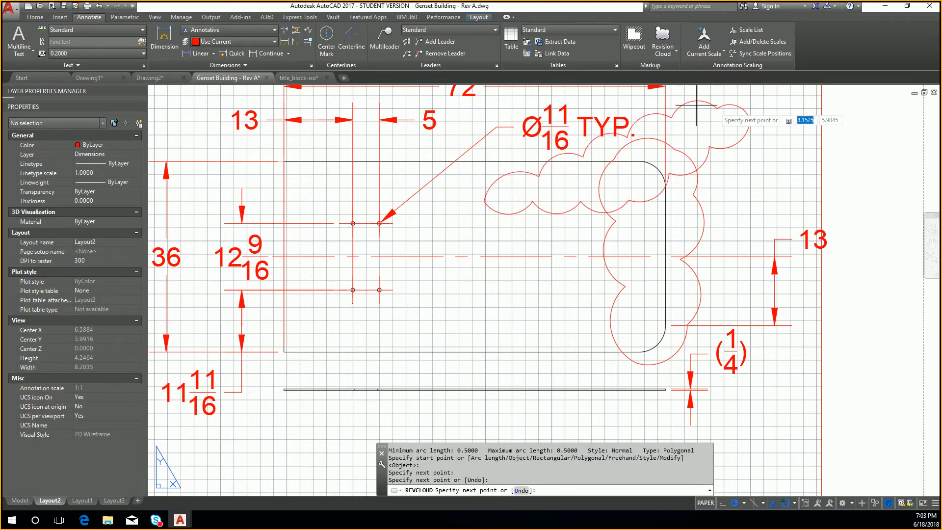
pyautogui.moveTo(661, 113); pyautogui.dragTo(719, 221, button='middle')
pyautogui.click(578, 160)
pyautogui.click(429, 270)
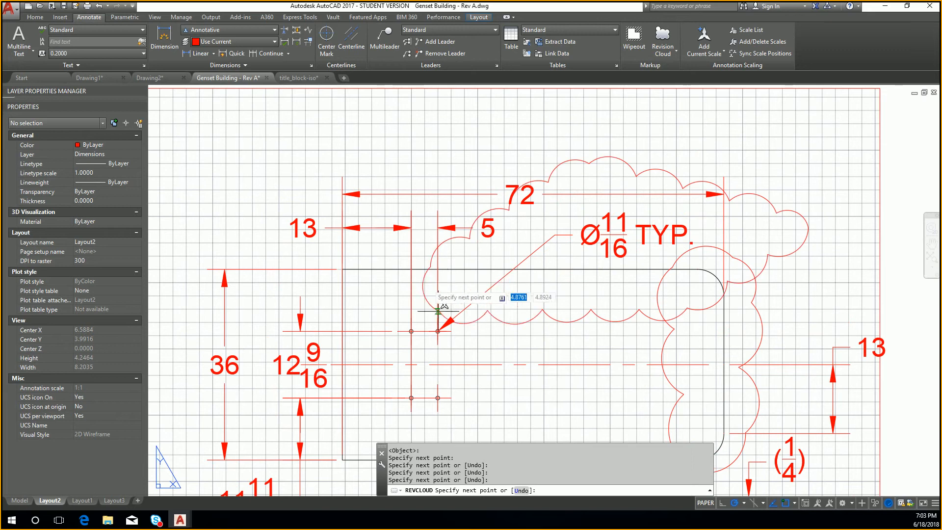
pyautogui.moveTo(626, 430); pyautogui.dragTo(665, 333, button='middle')
pyautogui.click(658, 356)
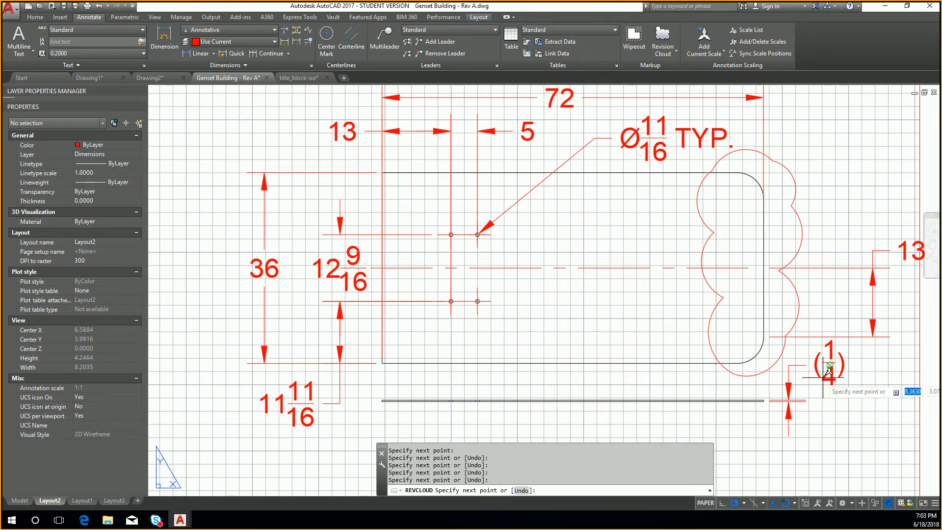
pyautogui.click(805, 356)
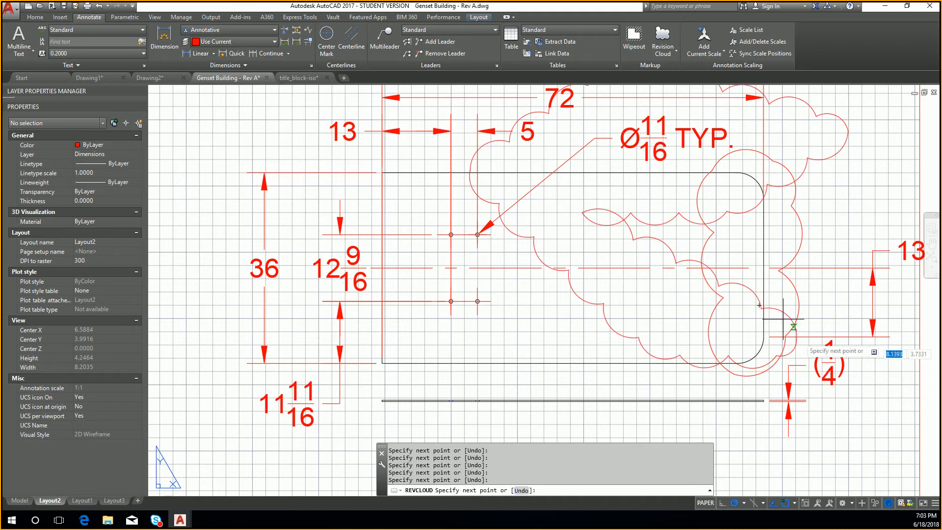
pyautogui.click(811, 266)
pyautogui.press('Return')
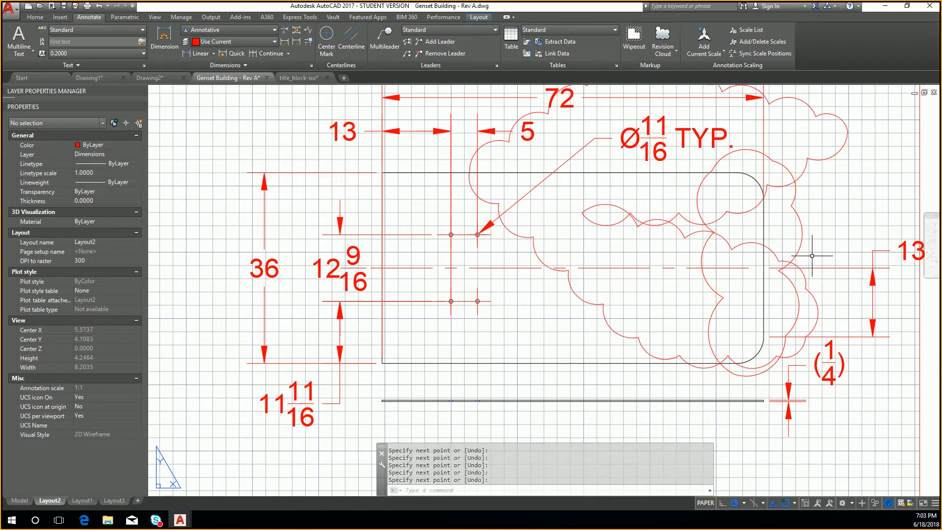
pyautogui.press('Escape')
pyautogui.moveTo(820, 217); pyautogui.dragTo(765, 265, button='middle')
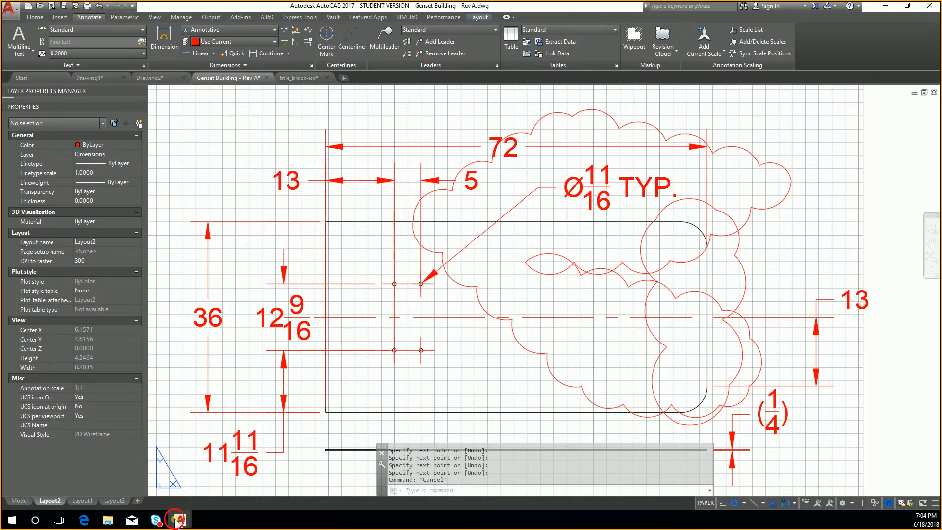
# Switch to the title_block-iso drawing and examine the Revision/Issue rows of its title block.
pyautogui.moveTo(180, 520)
pyautogui.click(343, 471)
pyautogui.scroll(4, 658, 278)
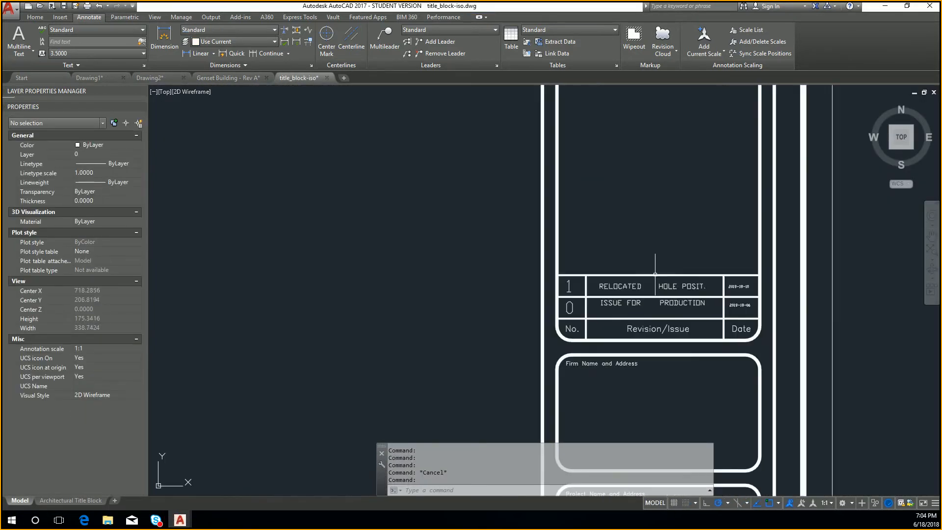
pyautogui.scroll(-4, 643, 304)
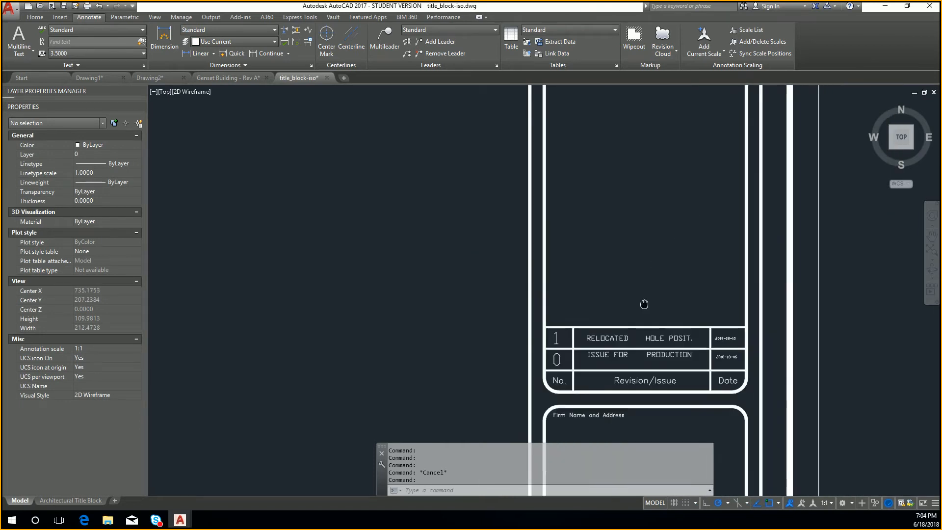
pyautogui.scroll(4, 586, 313)
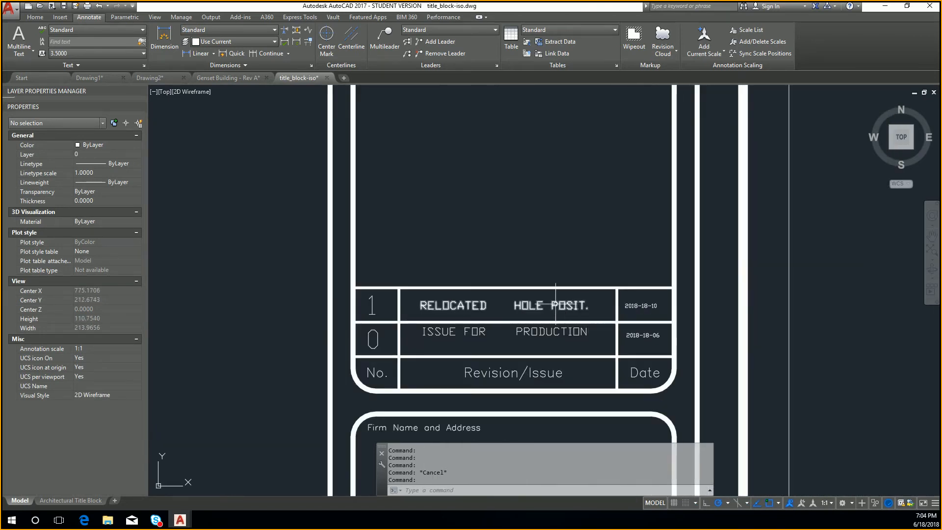
pyautogui.moveTo(516, 302)
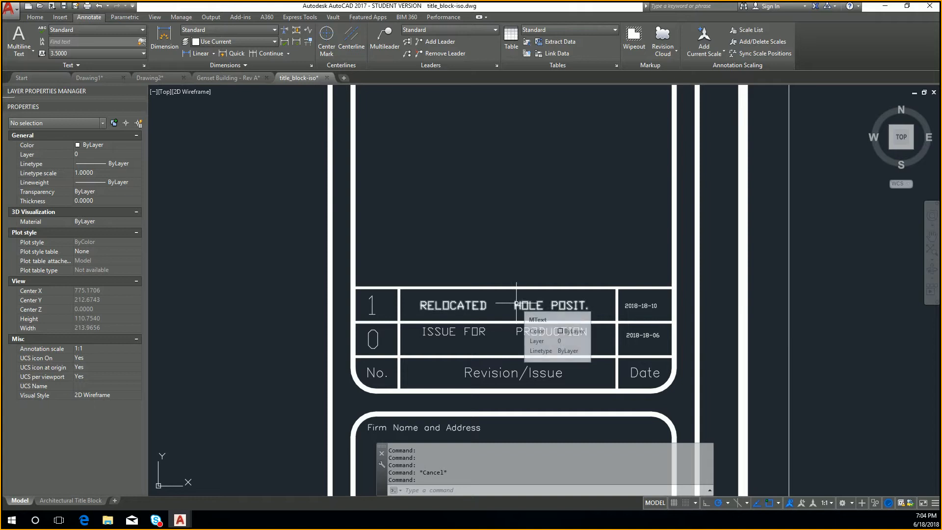
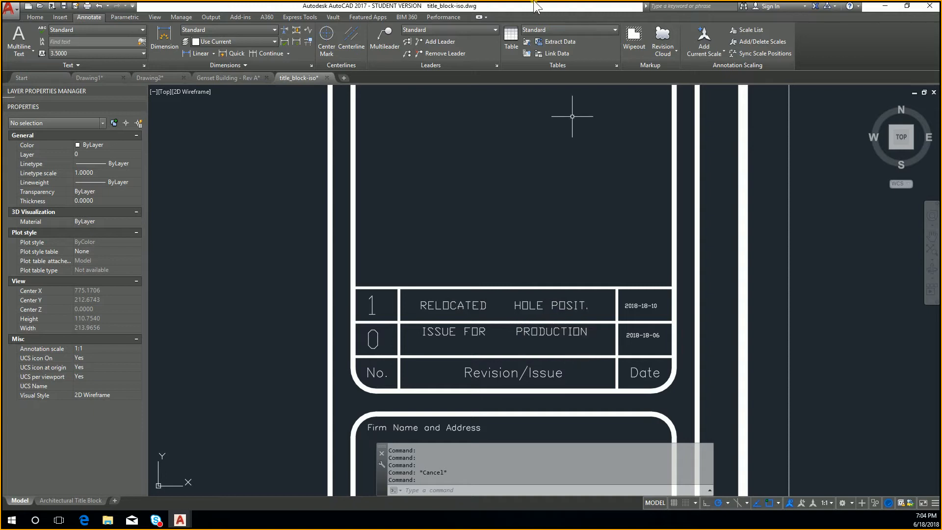
pyautogui.scroll(-4, 449, 218)
pyautogui.moveTo(449, 218); pyautogui.dragTo(570, 204, button='middle')
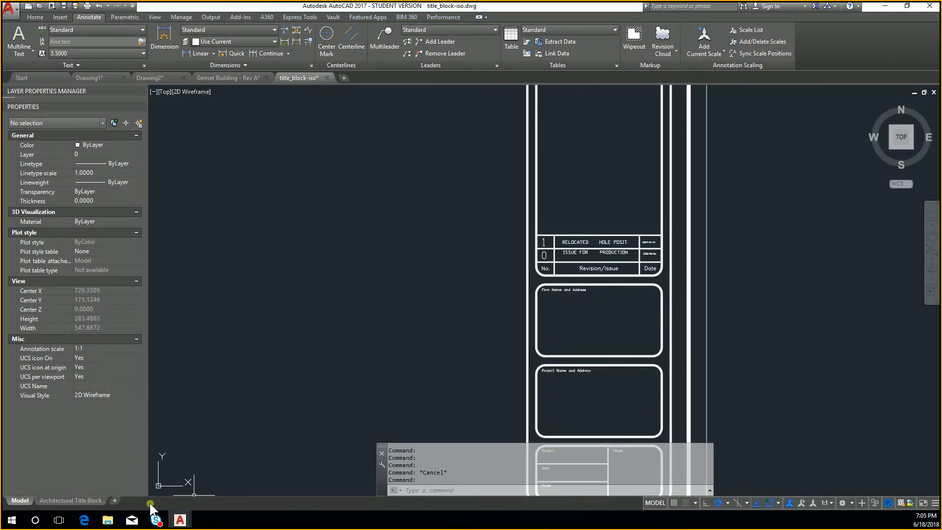
# Return to the Genset Building - Rev A drawing and view the whole Layout2 sheet with its revision clouds.
pyautogui.click(220, 79)
pyautogui.click(188, 77)
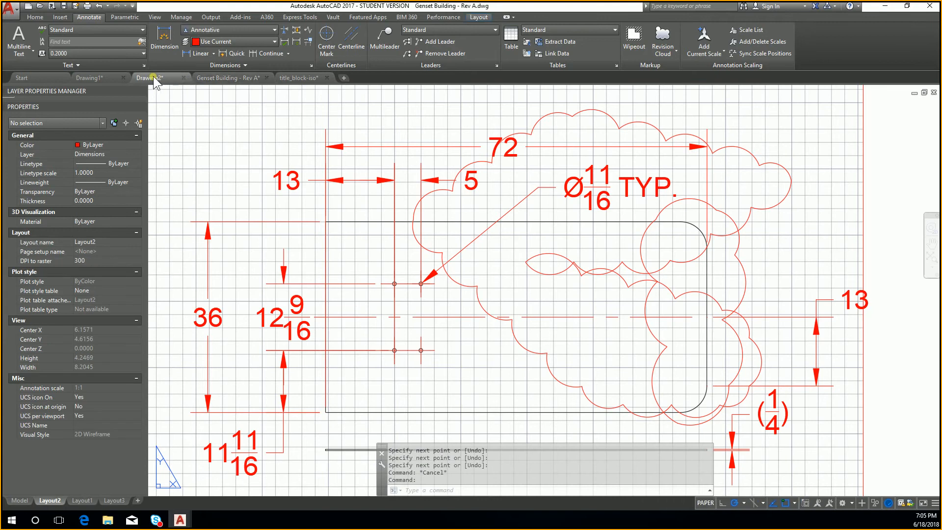
pyautogui.click(232, 74)
pyautogui.scroll(-4, 411, 269)
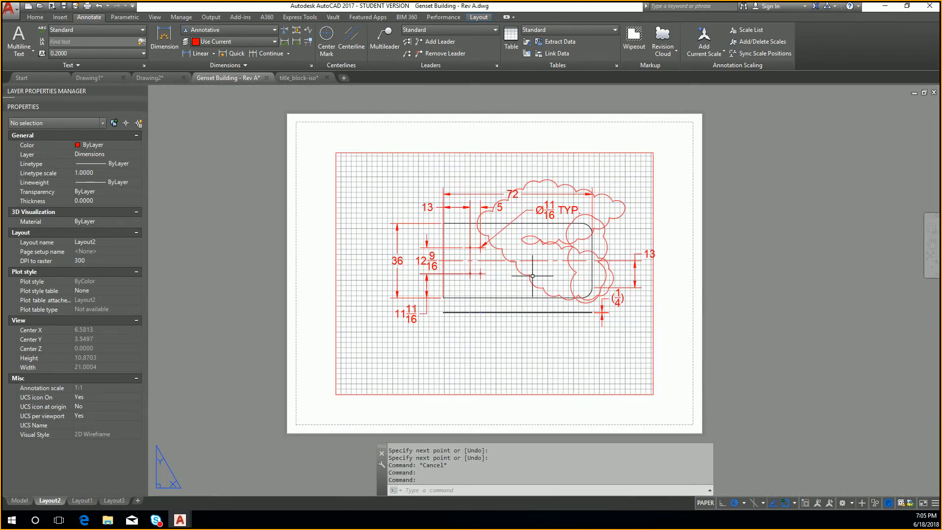
# Examine the part callouts and bill of materials on Layout1 and return to Layout2.
pyautogui.click(75, 501)
pyautogui.scroll(4, 404, 327)
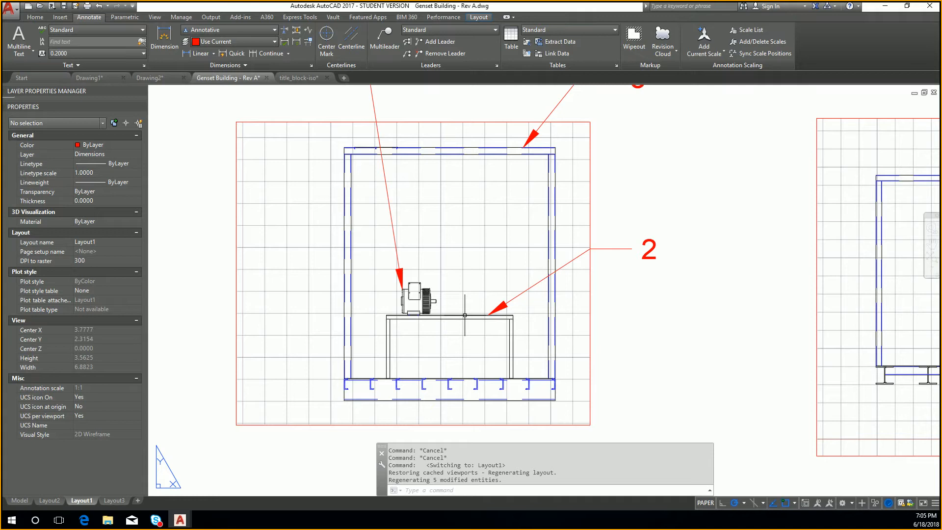
pyautogui.scroll(-5, 465, 315)
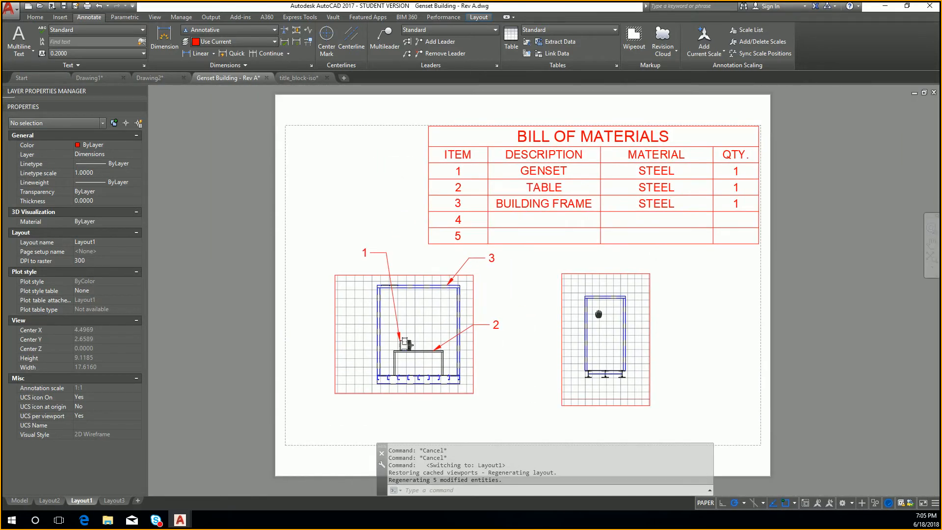
pyautogui.click(51, 500)
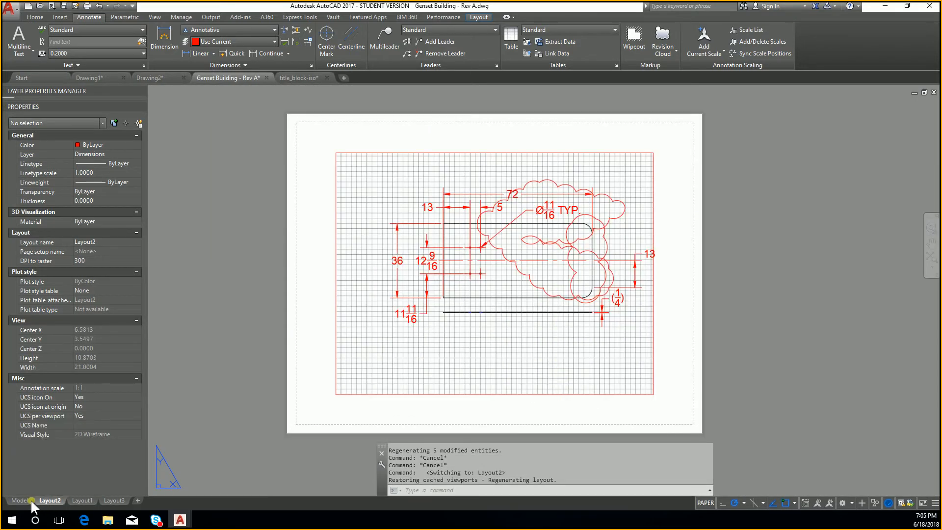
# Reopen the title_block-iso drawing and inspect its revision numbers, descriptions and dates up close.
pyautogui.click(314, 78)
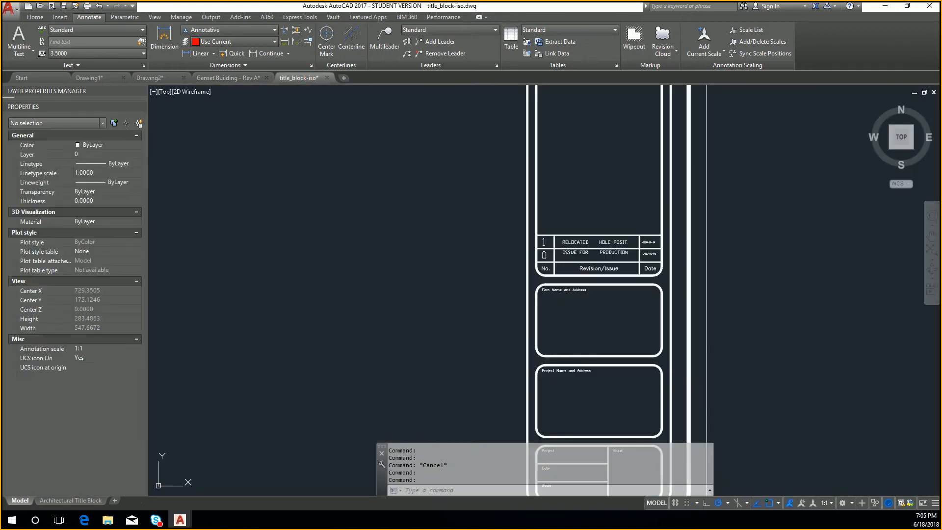
pyautogui.scroll(4, 617, 251)
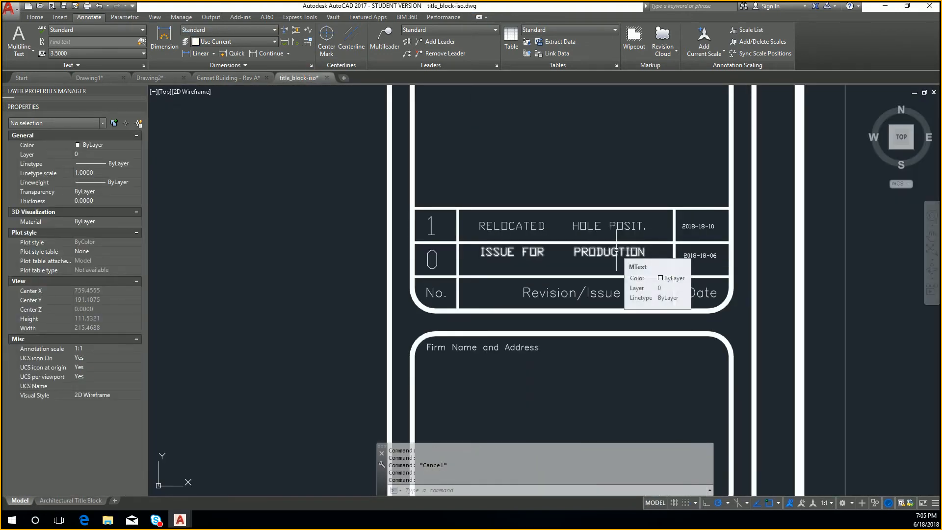
pyautogui.moveTo(616, 252); pyautogui.dragTo(612, 298, button='middle')
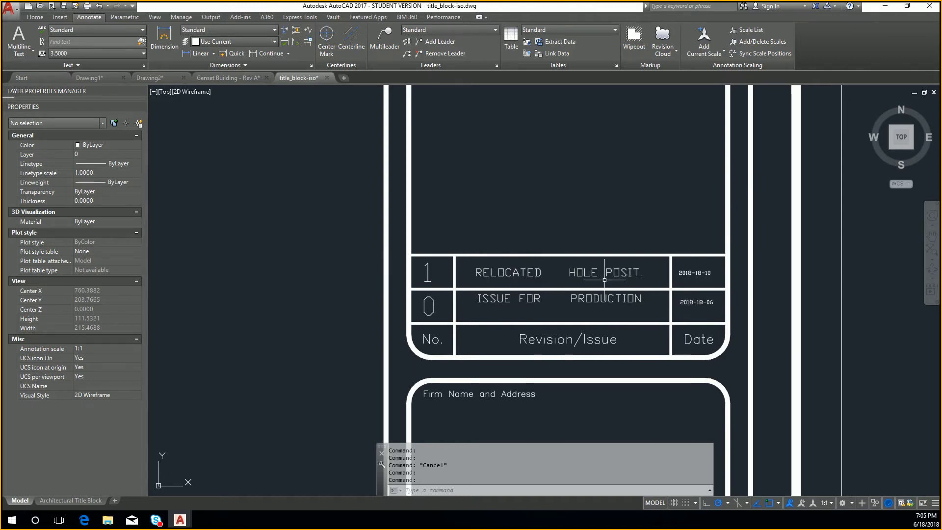
pyautogui.scroll(2, 582, 273)
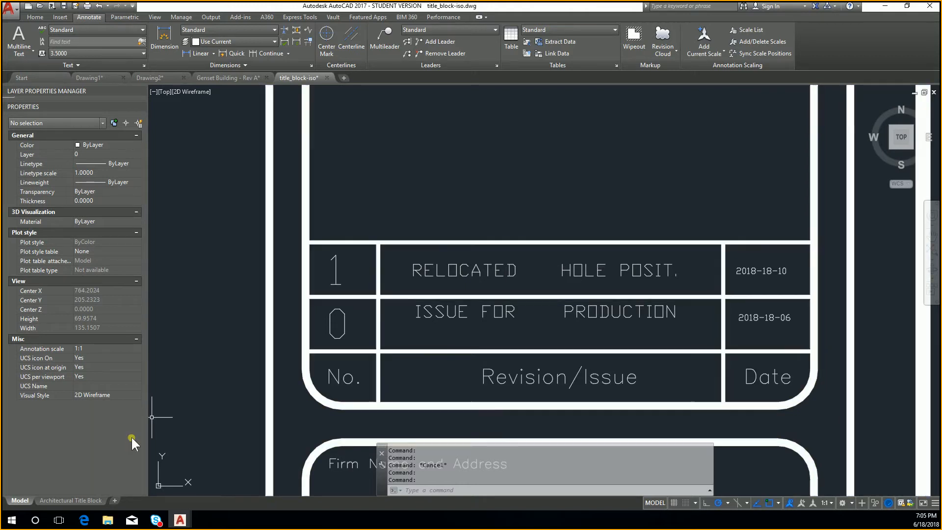
# Look through Drawing1 and Drawing2 and return to Layout2 of Genset Building - Rev A.
pyautogui.click(97, 77)
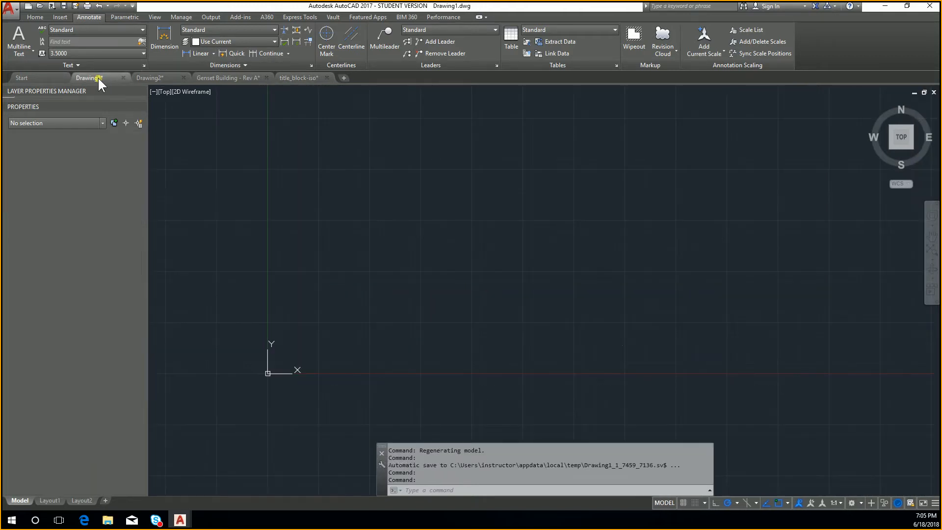
pyautogui.click(147, 78)
pyautogui.click(228, 77)
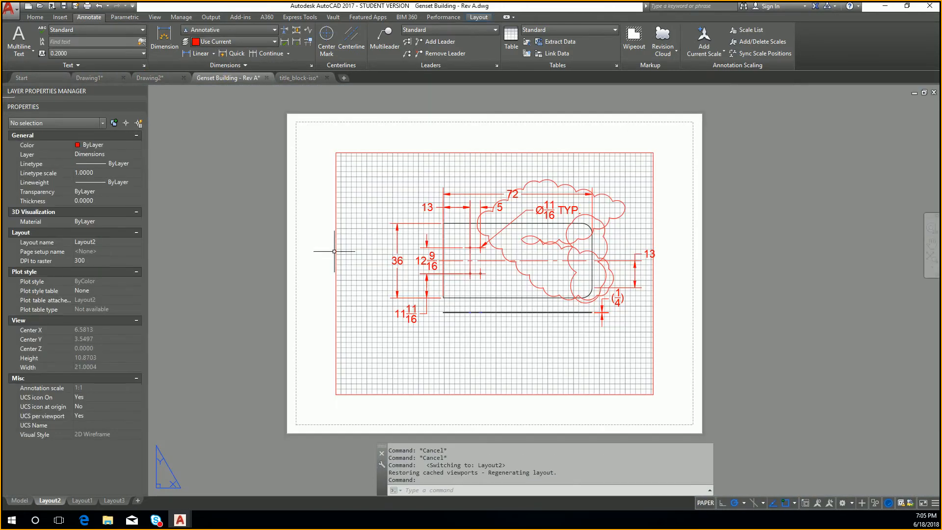
# Stretch the plate's four mounting holes about 16.9 units horizontally toward its rounded end in model space.
pyautogui.scroll(4, 456, 264)
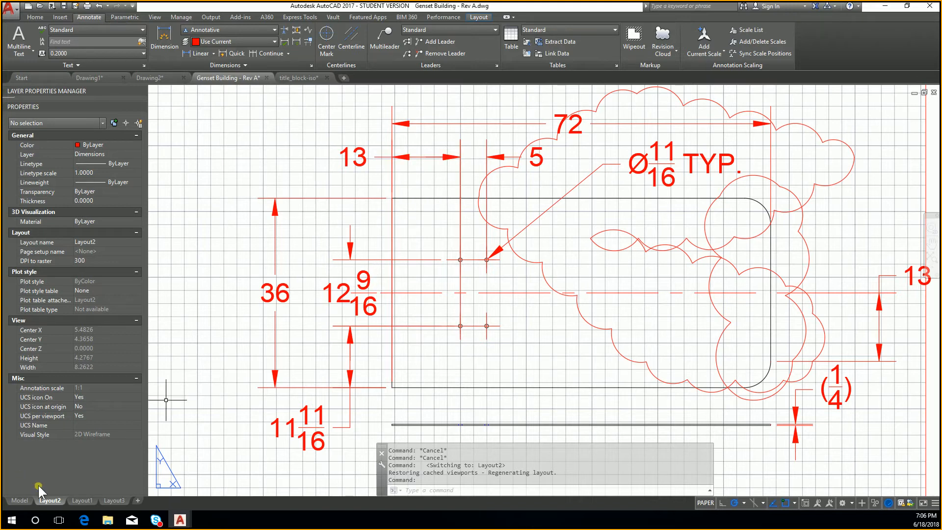
pyautogui.click(21, 500)
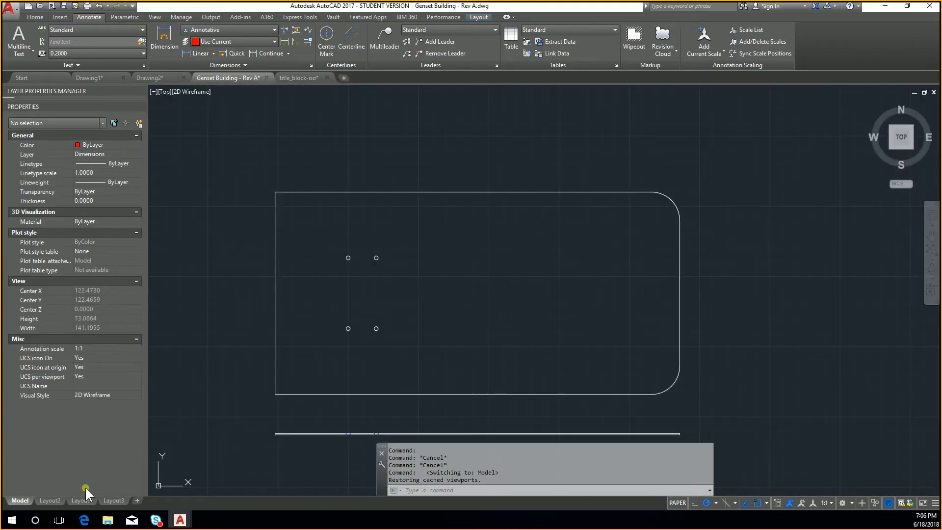
pyautogui.click(313, 249)
pyautogui.click(407, 360)
pyautogui.write('stretch')
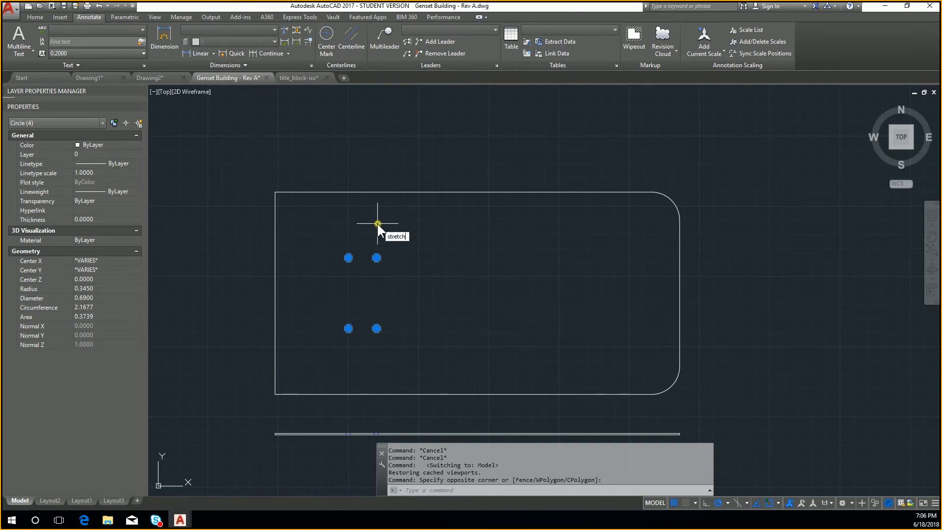
pyautogui.press('Return')
pyautogui.scroll(4, 388, 268)
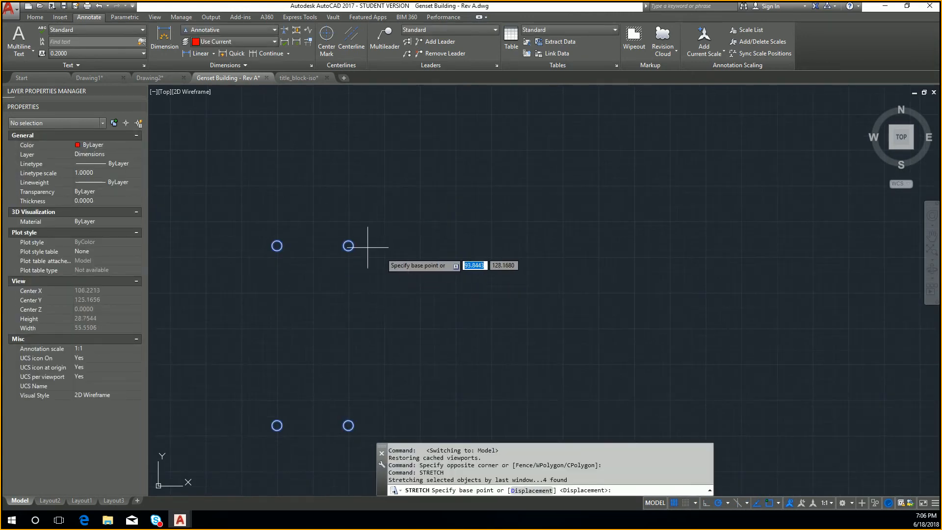
pyautogui.click(348, 246)
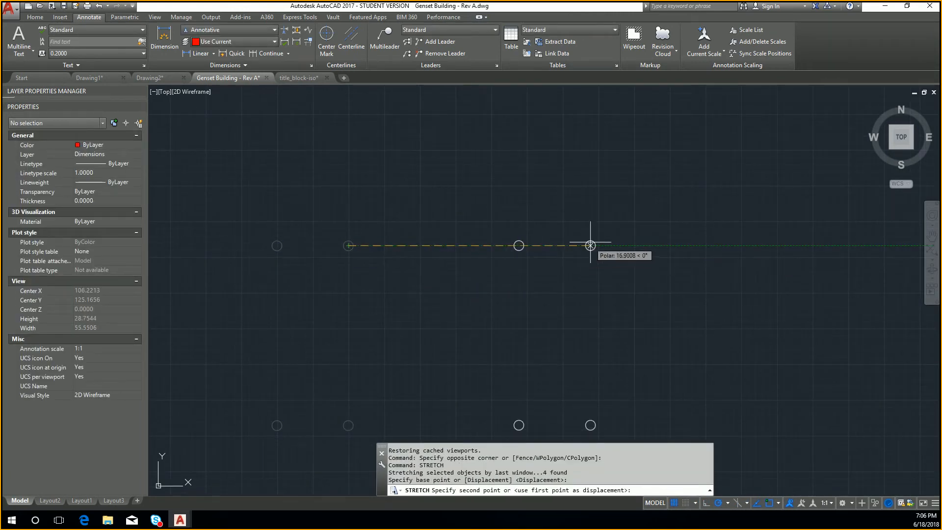
pyautogui.click(590, 245)
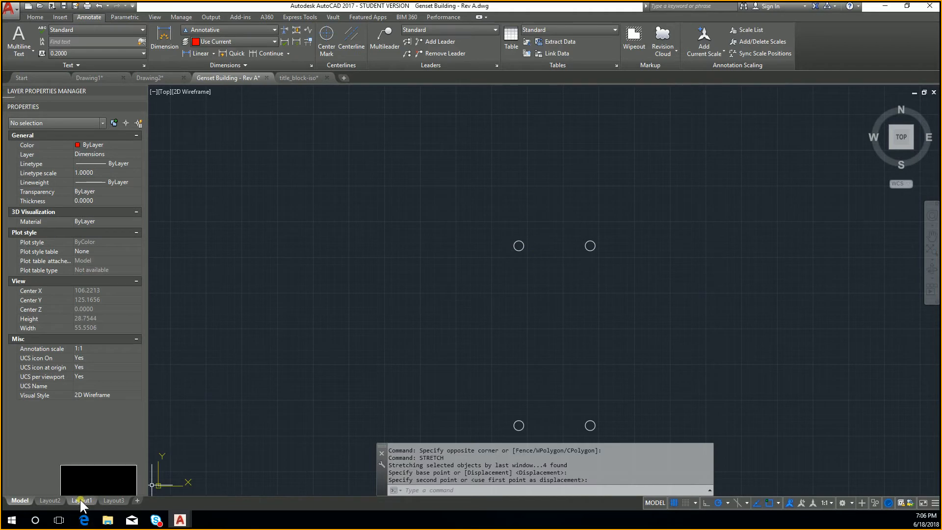
# Compare the plate's hole dimensions on Layout2 with the genset table view in model space and the assembly on Layout1.
pyautogui.click(52, 500)
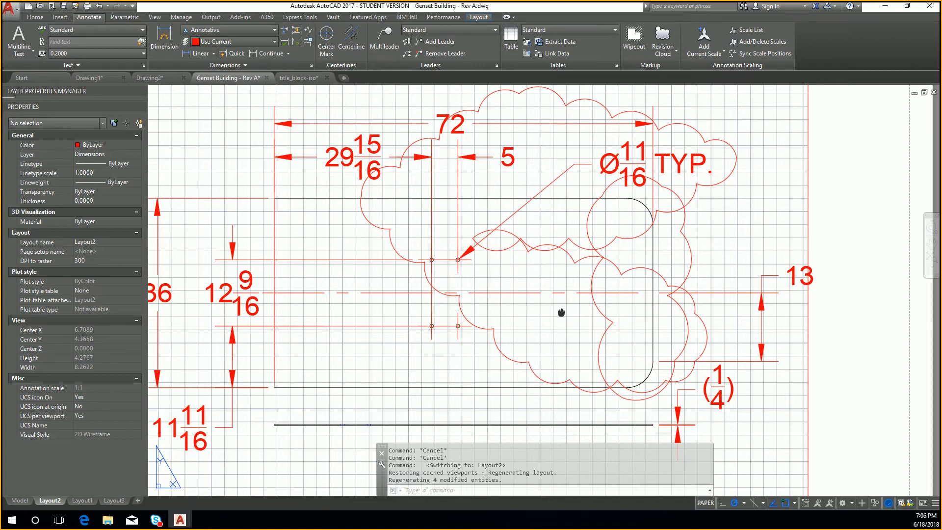
pyautogui.moveTo(562, 313); pyautogui.dragTo(540, 311, button='middle')
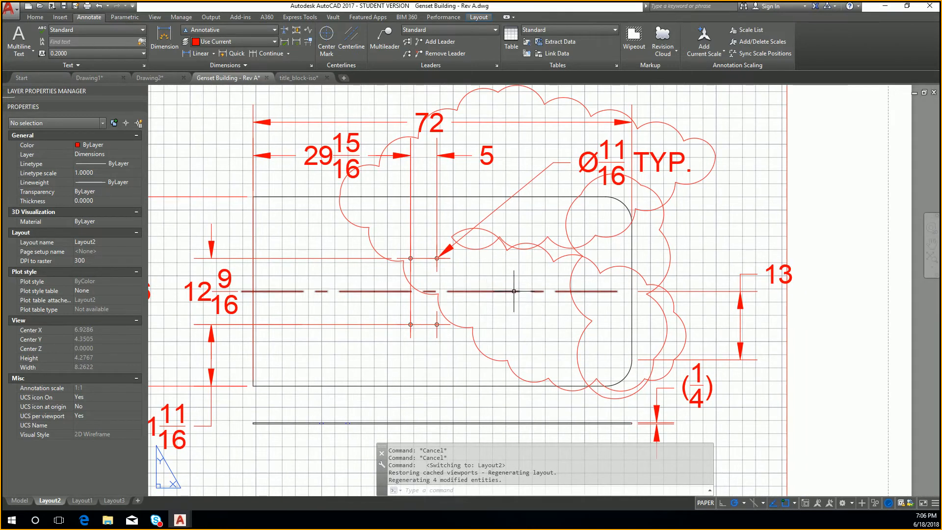
pyautogui.click(18, 500)
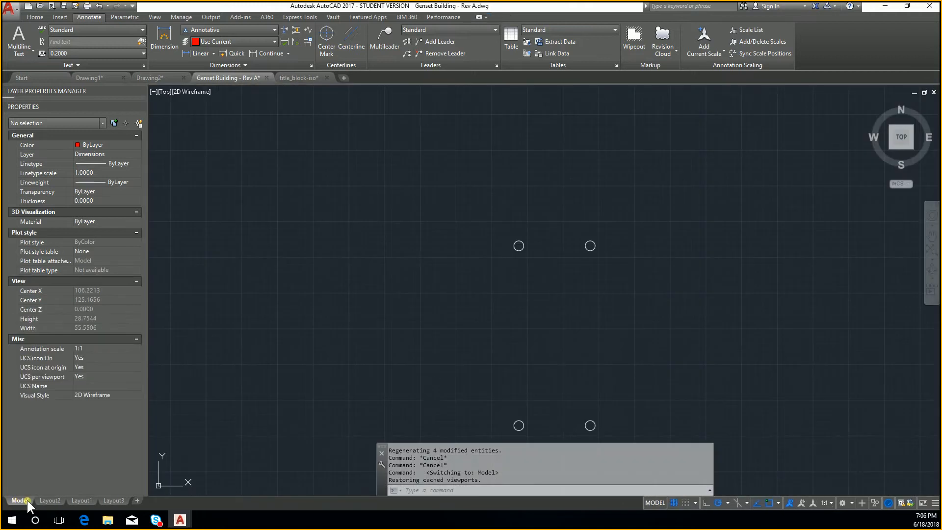
pyautogui.scroll(-8, 318, 323)
pyautogui.moveTo(567, 322); pyautogui.dragTo(402, 301, button='middle')
pyautogui.scroll(8, 642, 333)
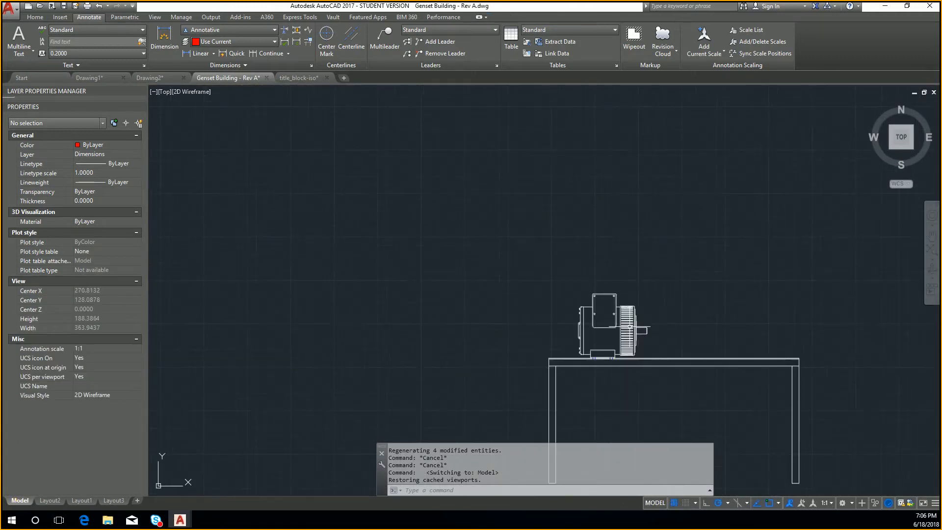
pyautogui.moveTo(665, 330); pyautogui.dragTo(585, 321, button='middle')
pyautogui.scroll(-4, 626, 307)
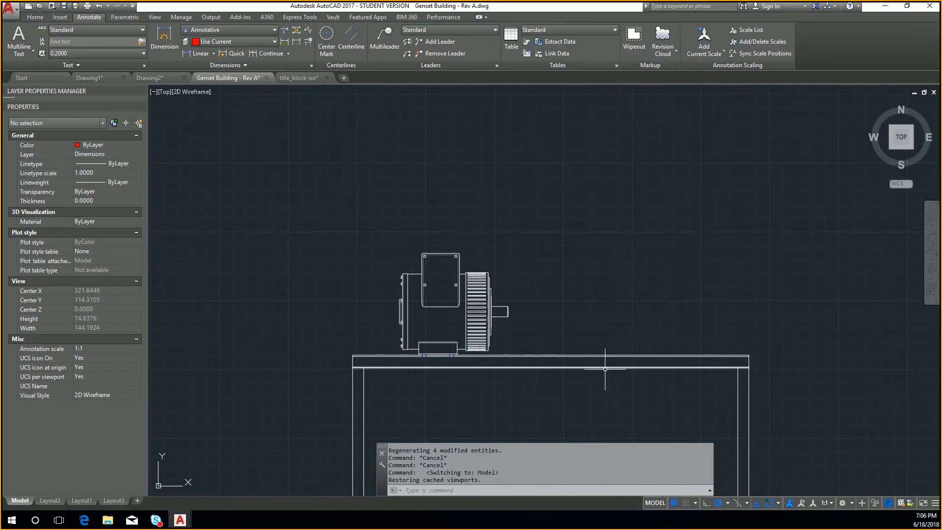
pyautogui.scroll(-2, 559, 328)
pyautogui.click(82, 500)
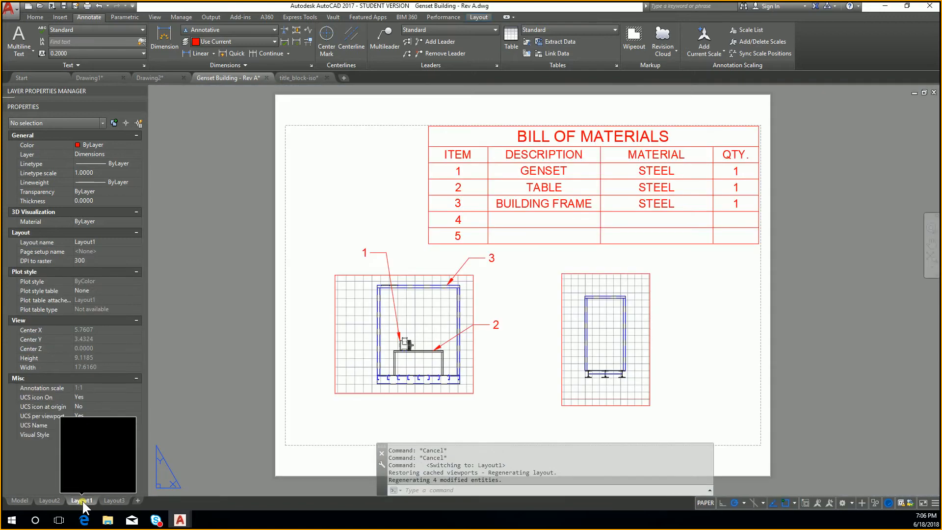
pyautogui.click(48, 500)
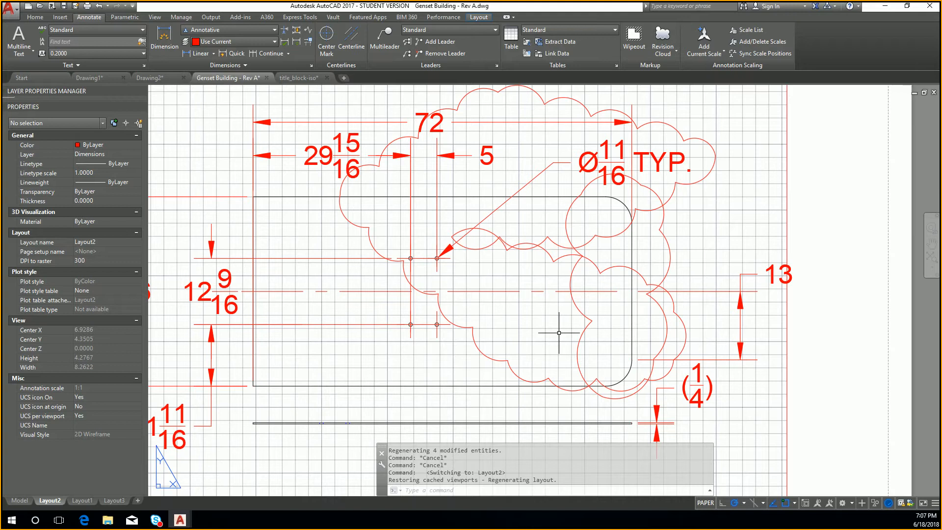
# Examine the part and assembly views in model space, ending on the building frame with the genset and table.
pyautogui.click(15, 500)
pyautogui.scroll(-6, 362, 349)
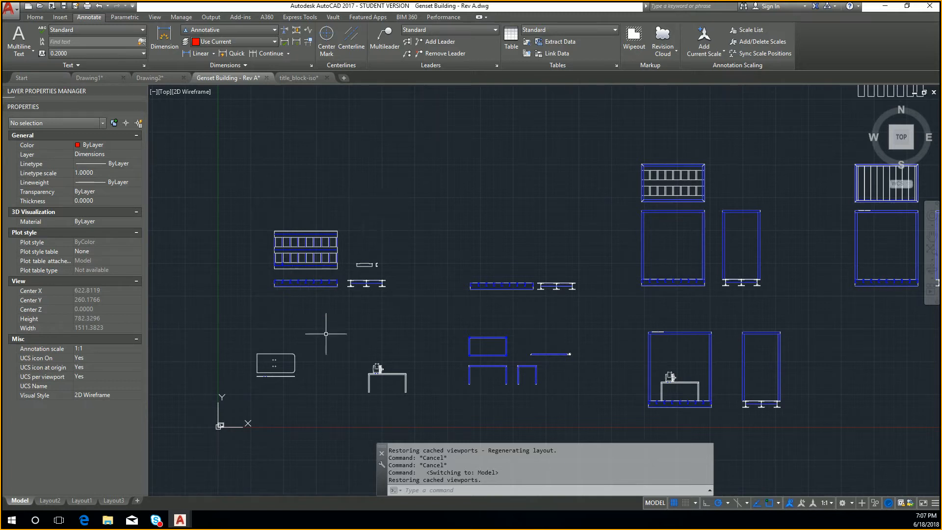
pyautogui.moveTo(470, 295)
pyautogui.mouseDown(button='middle')
pyautogui.moveTo(416, 277)
pyautogui.moveTo(459, 280)
pyautogui.mouseUp(button='middle')
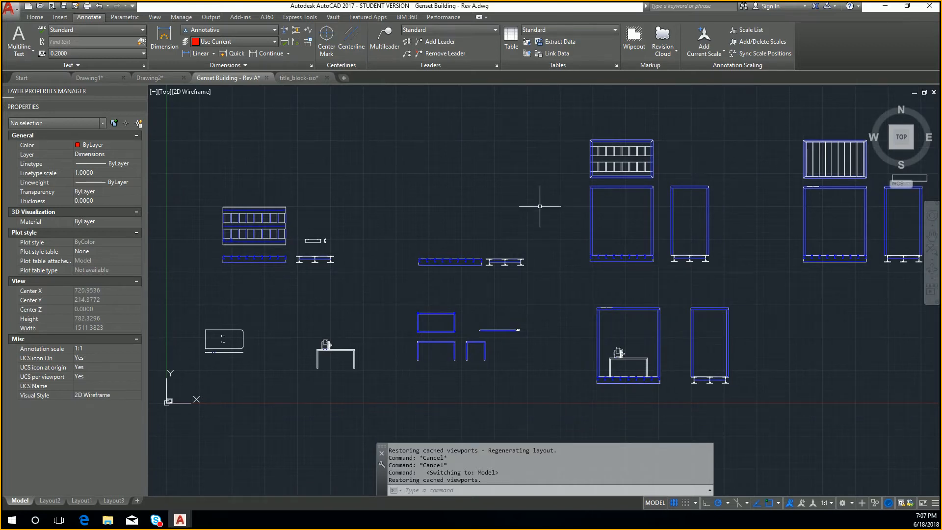
pyautogui.moveTo(656, 222); pyautogui.dragTo(617, 228, button='middle')
pyautogui.scroll(3, 614, 206)
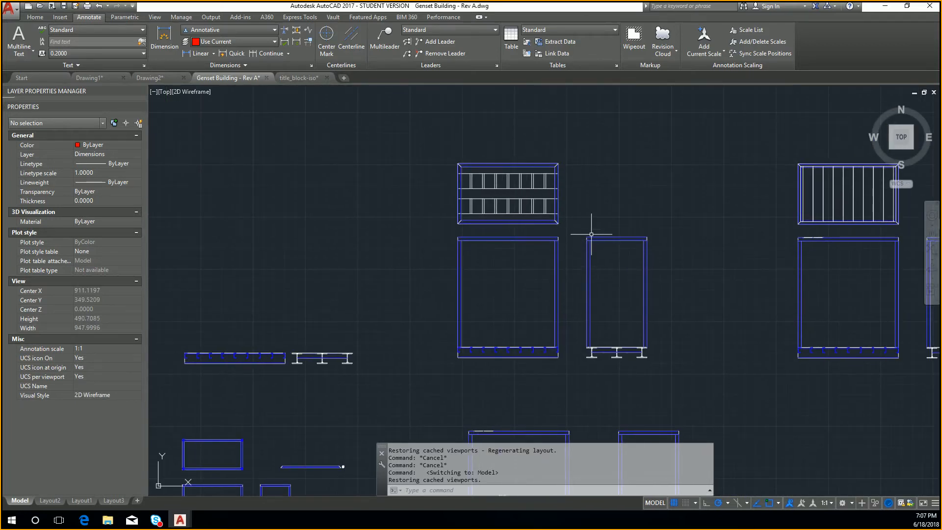
pyautogui.moveTo(518, 288); pyautogui.dragTo(566, 175, button='middle')
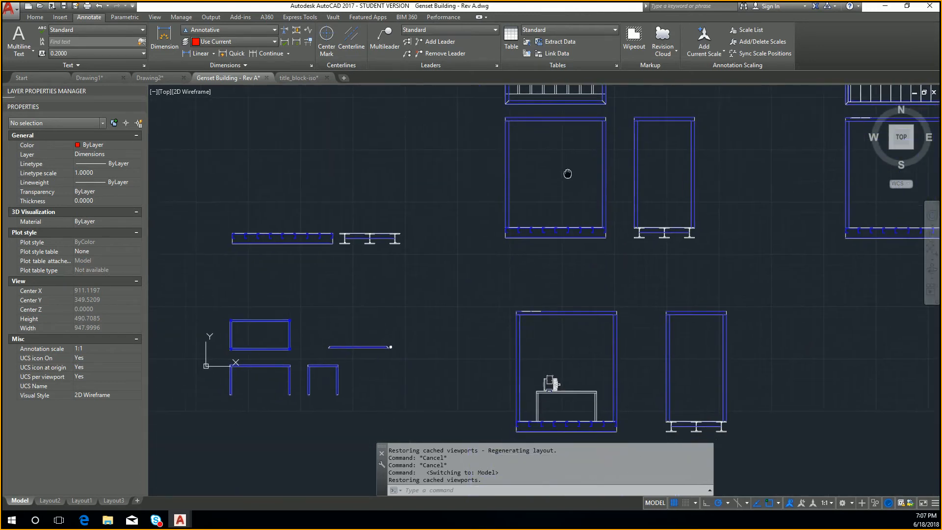
pyautogui.moveTo(544, 324); pyautogui.dragTo(542, 272, button='middle')
pyautogui.click(505, 263)
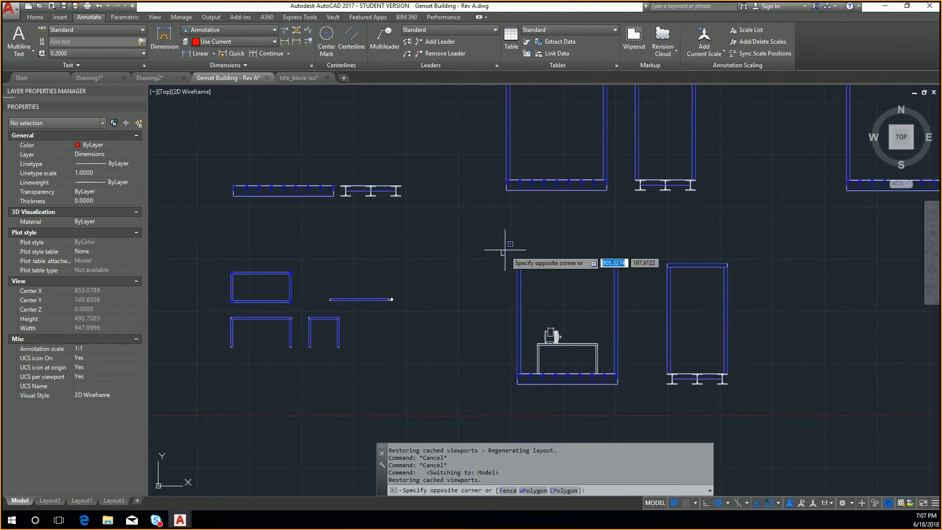
pyautogui.press('Escape')
pyautogui.press('Escape')
pyautogui.scroll(2, 557, 269)
pyautogui.scroll(-1, 600, 288)
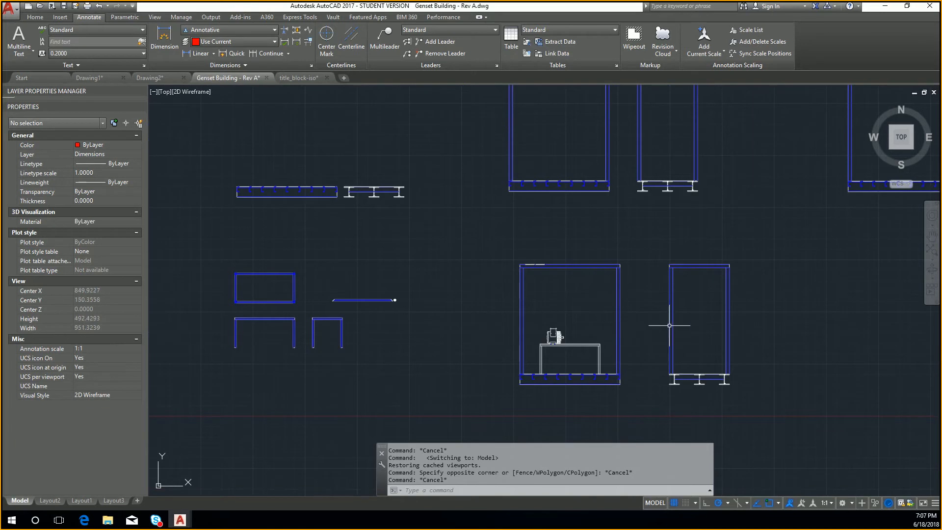
pyautogui.scroll(2, 637, 314)
pyautogui.scroll(3, 595, 303)
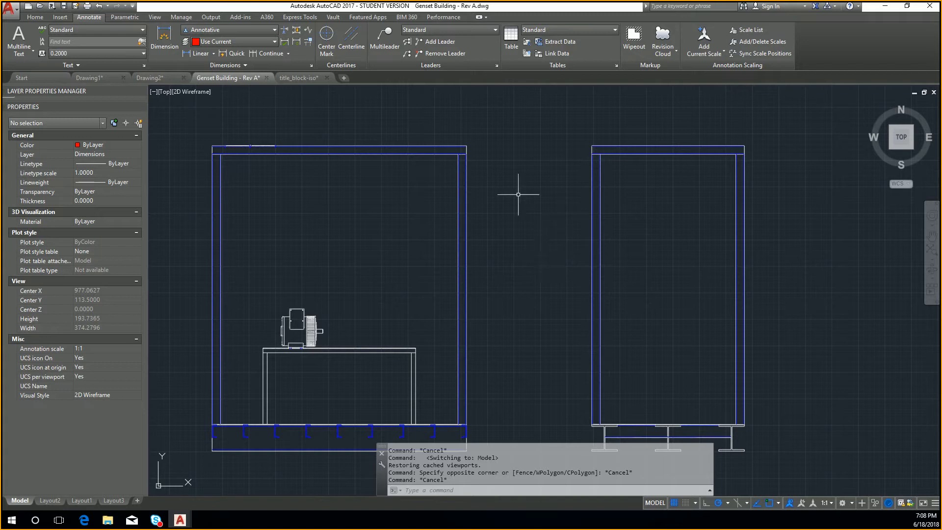
pyautogui.moveTo(598, 309)
pyautogui.mouseDown(button='middle')
pyautogui.moveTo(587, 286)
pyautogui.moveTo(552, 269)
pyautogui.mouseUp(button='middle')
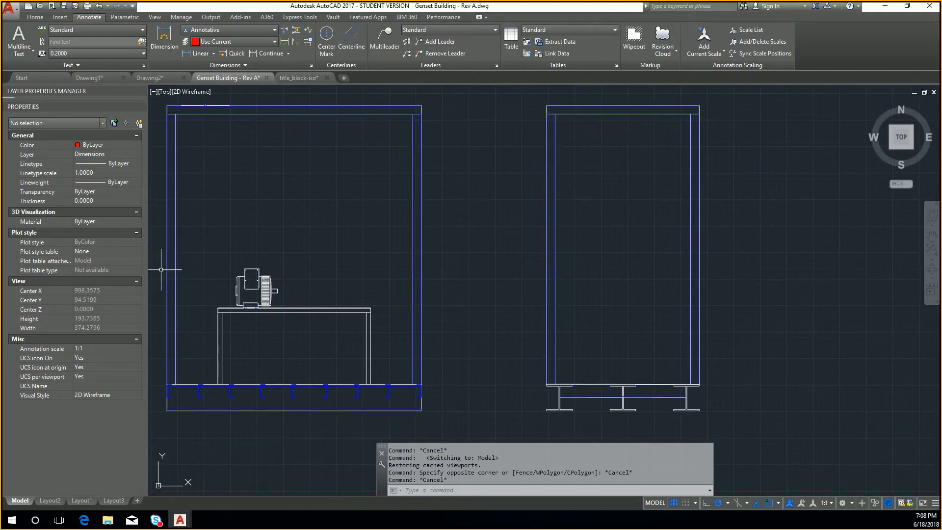
pyautogui.moveTo(300, 233)
pyautogui.mouseDown(button='middle')
pyautogui.moveTo(324, 253)
pyautogui.moveTo(353, 250)
pyautogui.mouseUp(button='middle')
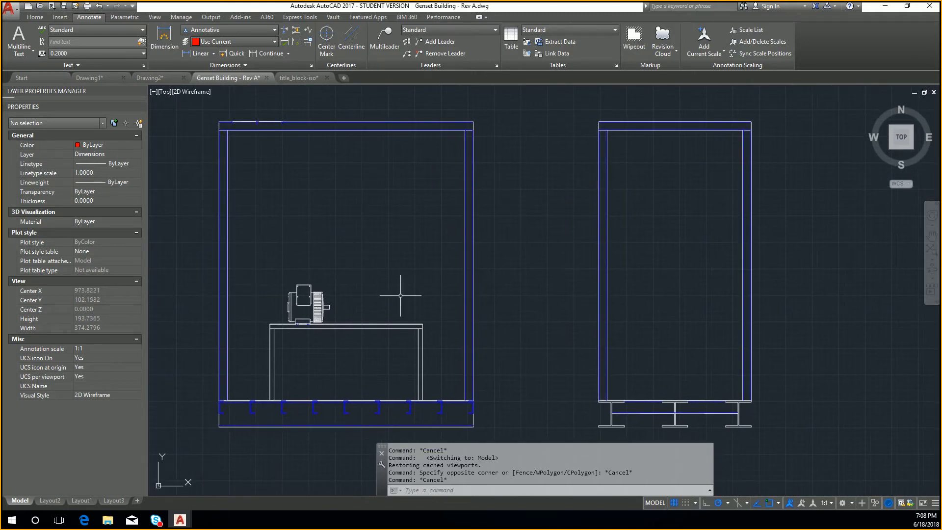
pyautogui.click(504, 291)
pyautogui.click(462, 238)
pyautogui.press('Escape')
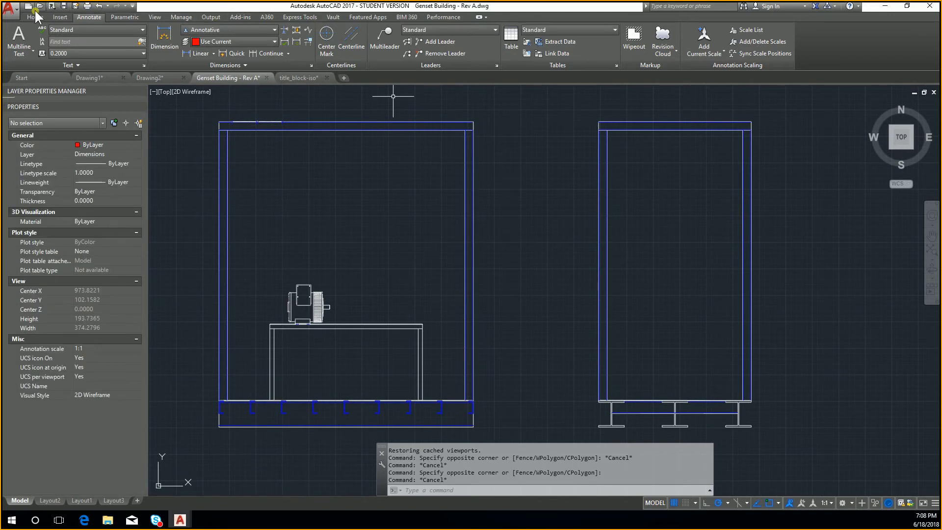
pyautogui.click(40, 6)
pyautogui.press('Escape')
# Review the drawing's list of layers without changing the current layer.
pyautogui.click(36, 17)
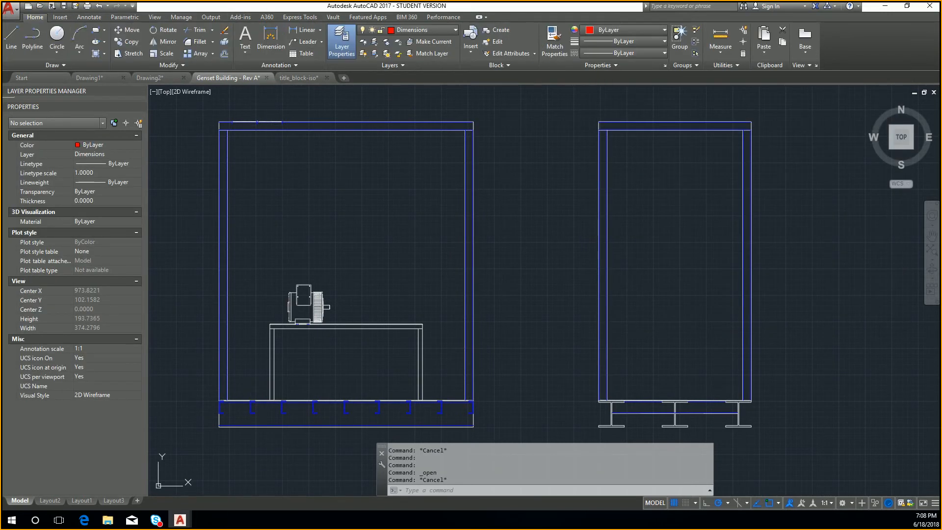
pyautogui.click(422, 29)
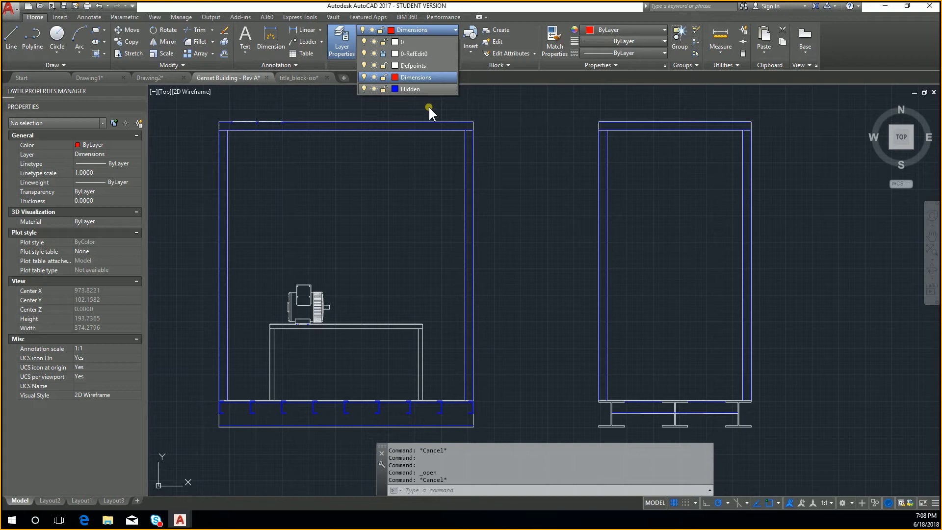
pyautogui.press('Escape')
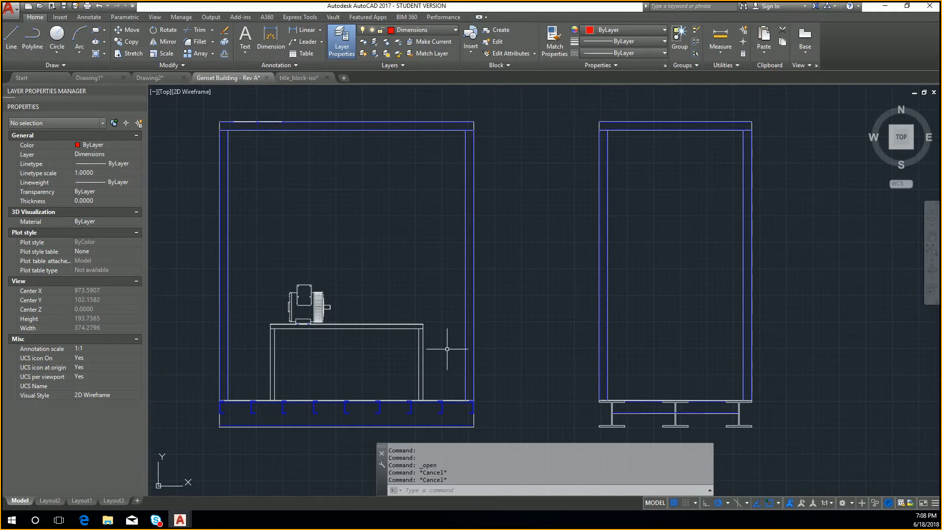
# Compare the plate and its four holes with the separate genset table view in model space.
pyautogui.scroll(-5, 317, 326)
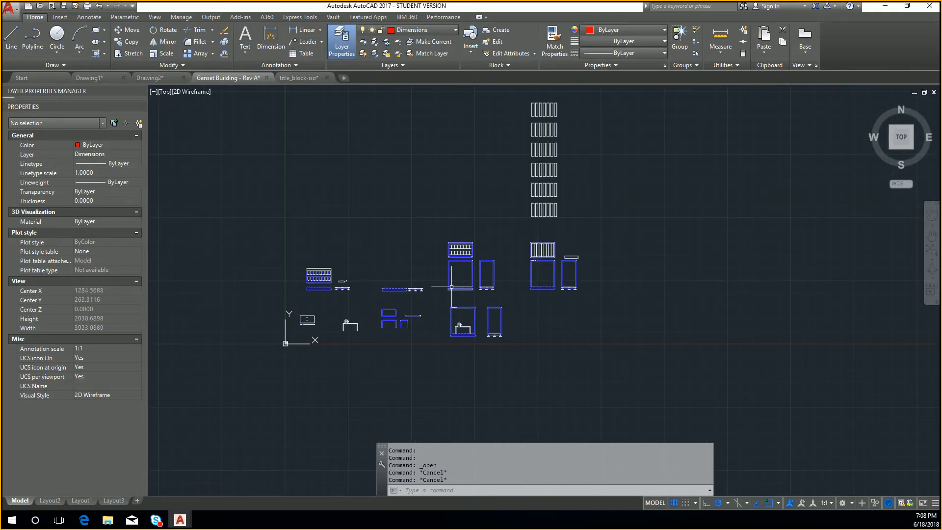
pyautogui.scroll(3, 491, 321)
pyautogui.moveTo(442, 297); pyautogui.dragTo(805, 295, button='middle')
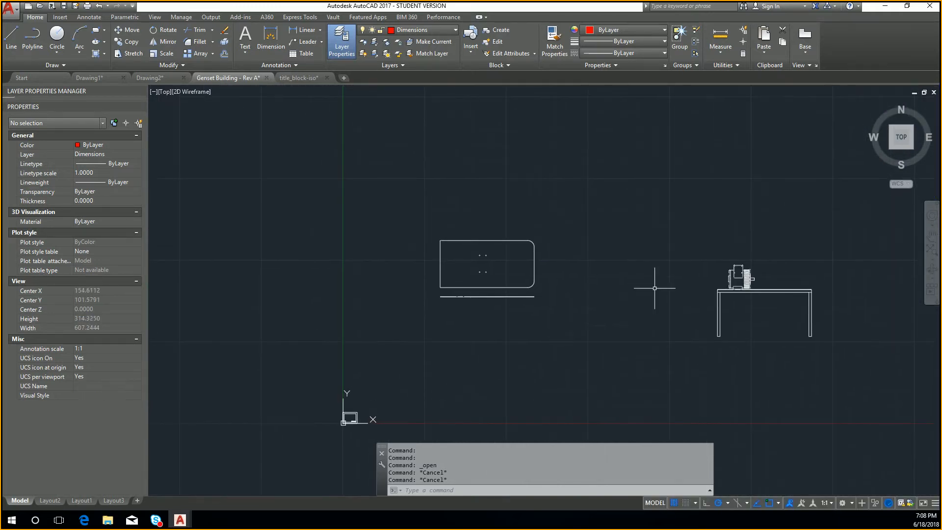
pyautogui.scroll(4, 543, 305)
pyautogui.moveTo(531, 270); pyautogui.dragTo(602, 309, button='middle')
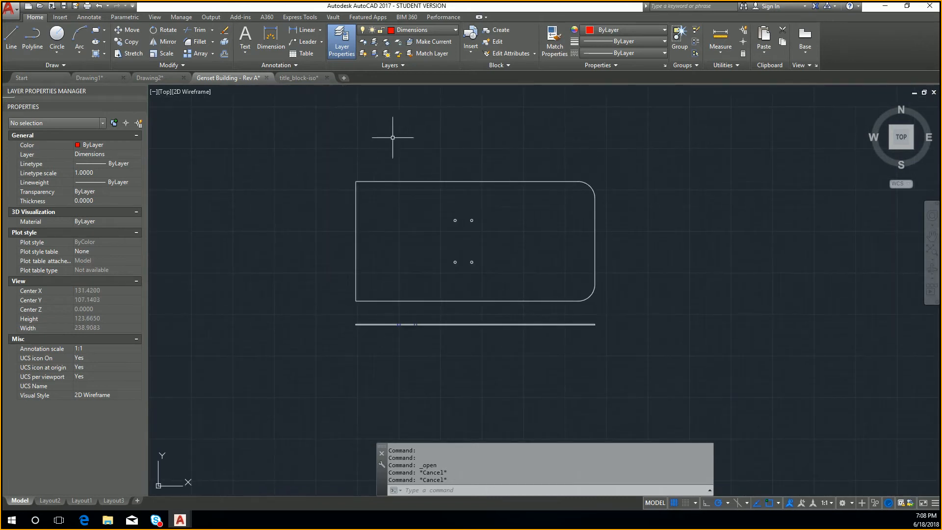
pyautogui.moveTo(859, 384); pyautogui.dragTo(398, 349, button='middle')
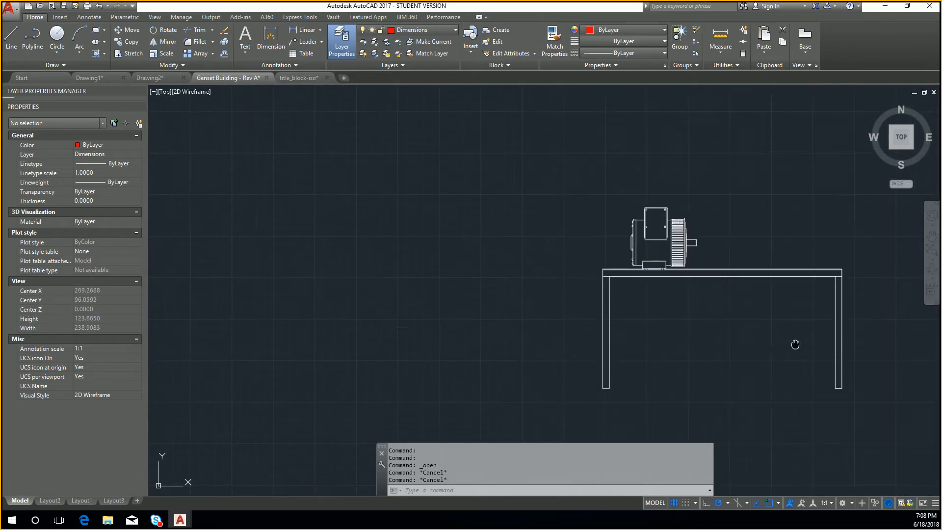
pyautogui.moveTo(796, 343); pyautogui.dragTo(600, 343, button='middle')
pyautogui.scroll(-2, 568, 260)
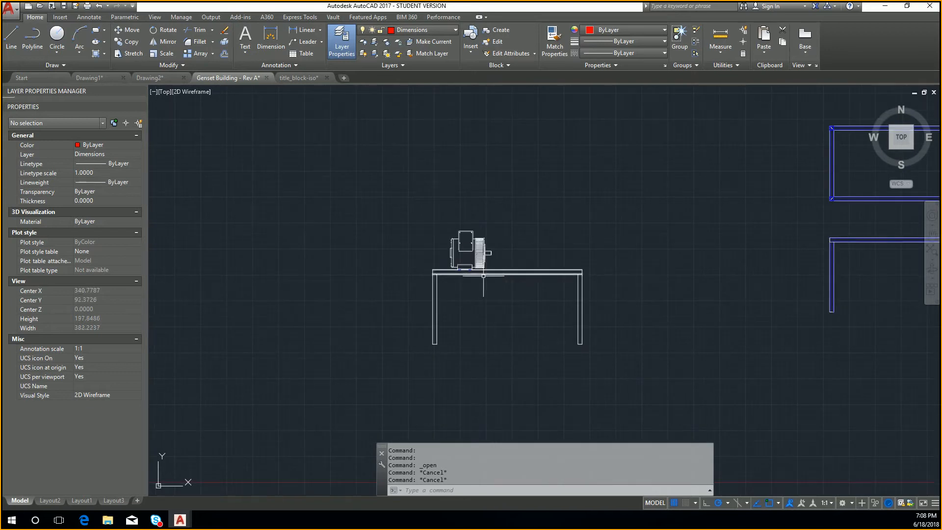
pyautogui.moveTo(404, 286); pyautogui.dragTo(651, 311, button='middle')
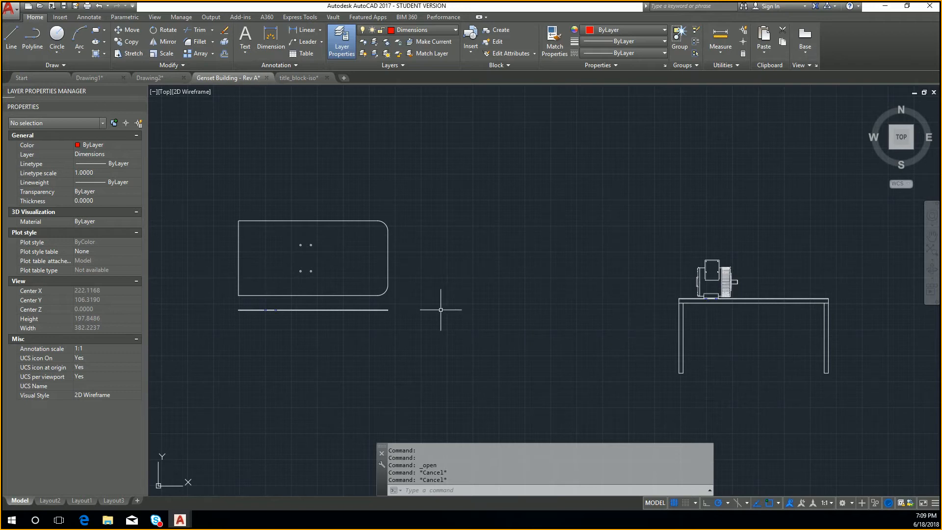
# Inspect the genset on its table up close and return to the plate's hole pattern.
pyautogui.scroll(-5, 432, 309)
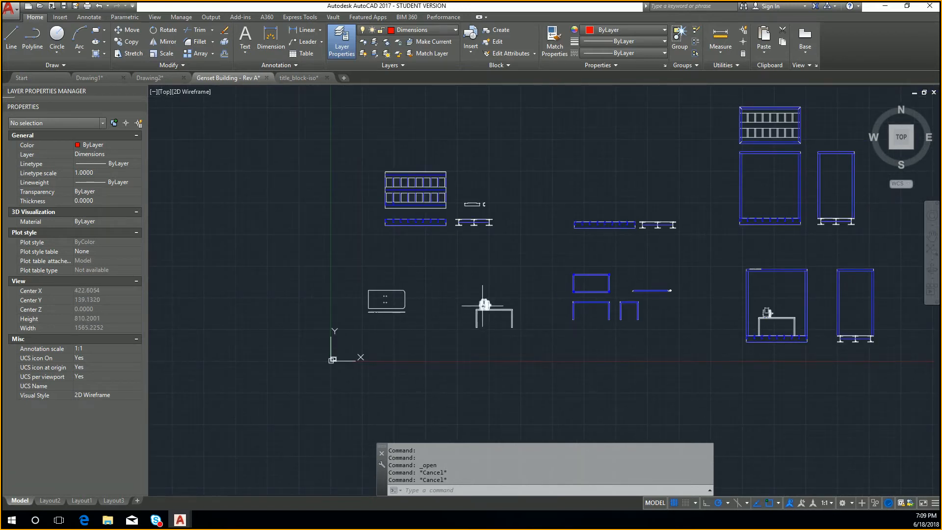
pyautogui.scroll(1, 437, 270)
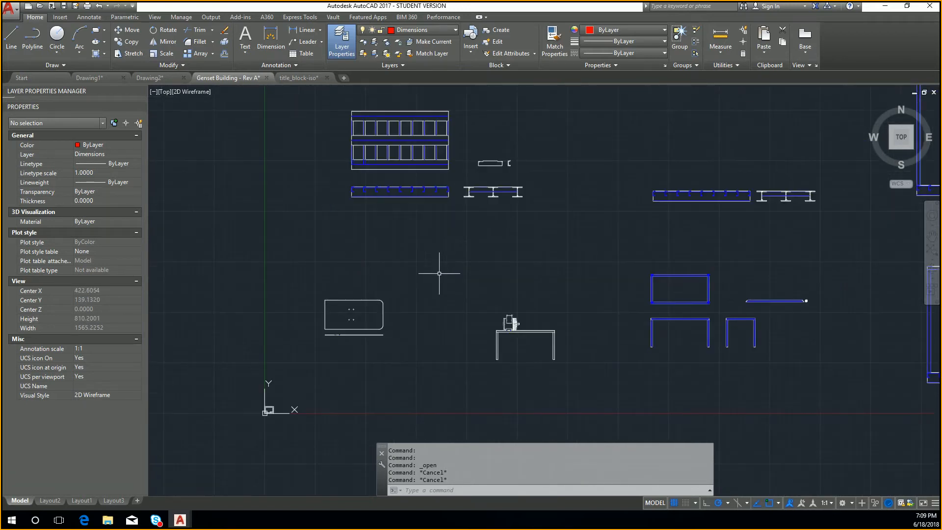
pyautogui.scroll(2, 492, 280)
pyautogui.moveTo(504, 299); pyautogui.dragTo(538, 246, button='middle')
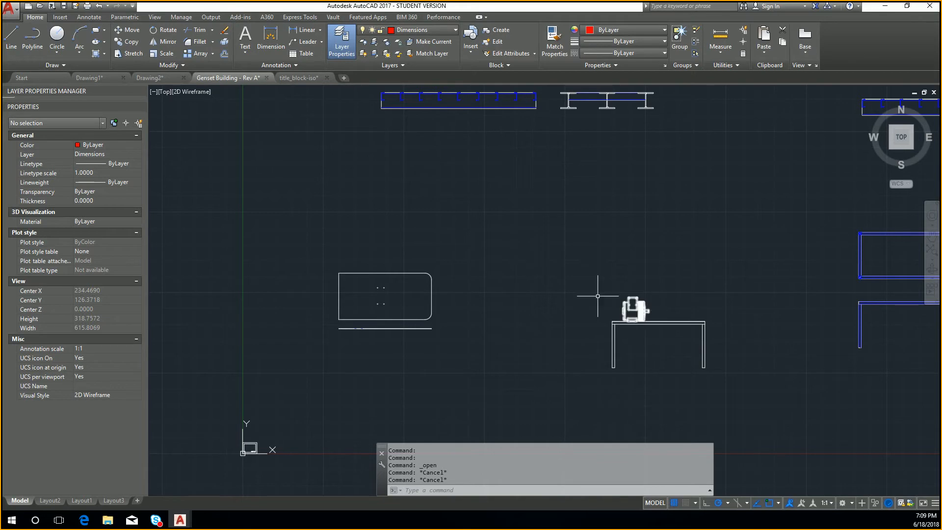
pyautogui.moveTo(653, 322)
pyautogui.mouseDown(button='middle')
pyautogui.moveTo(646, 321)
pyautogui.moveTo(664, 300)
pyautogui.moveTo(630, 259)
pyautogui.mouseUp(button='middle')
pyautogui.scroll(6, 646, 322)
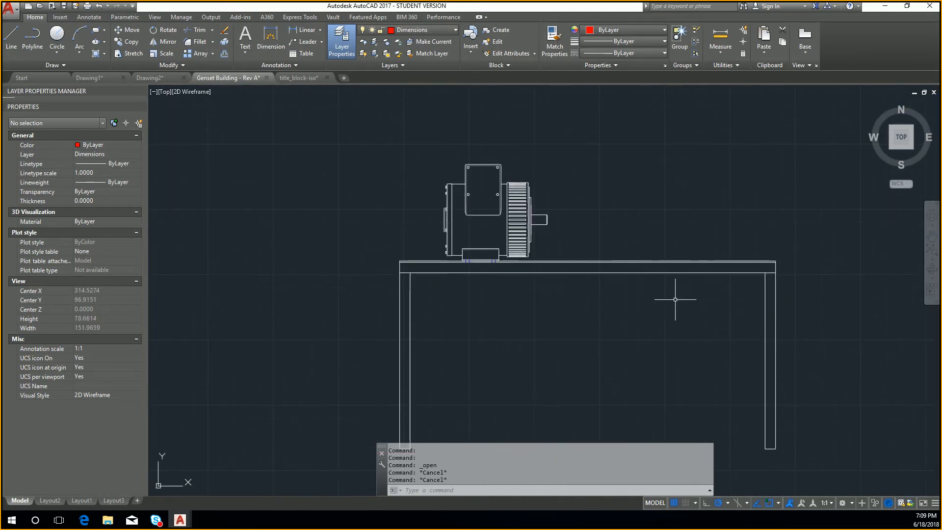
pyautogui.moveTo(720, 322); pyautogui.dragTo(682, 301, button='middle')
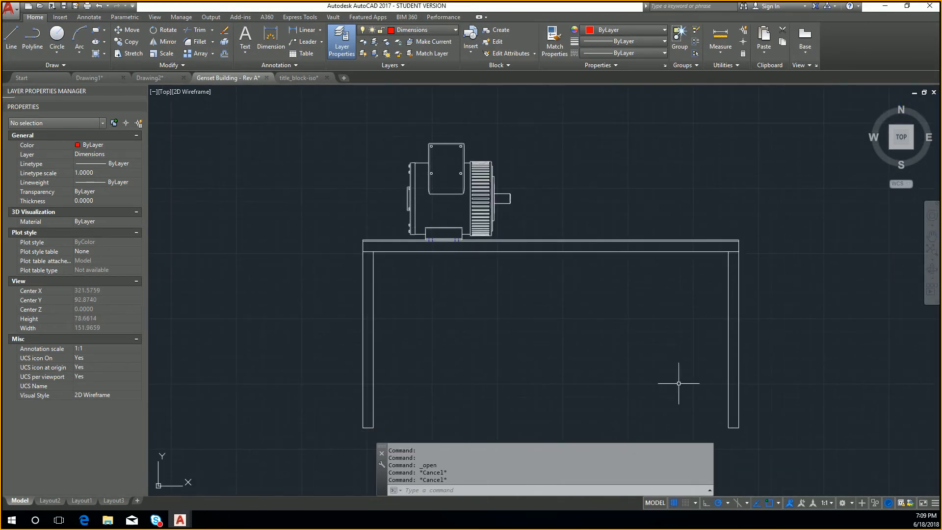
pyautogui.moveTo(460, 328); pyautogui.dragTo(666, 346, button='middle')
pyautogui.moveTo(521, 317)
pyautogui.mouseDown(button='middle')
pyautogui.moveTo(649, 338)
pyautogui.moveTo(834, 344)
pyautogui.mouseUp(button='middle')
pyautogui.moveTo(432, 260); pyautogui.dragTo(844, 319, button='middle')
pyautogui.moveTo(524, 276); pyautogui.dragTo(692, 279, button='middle')
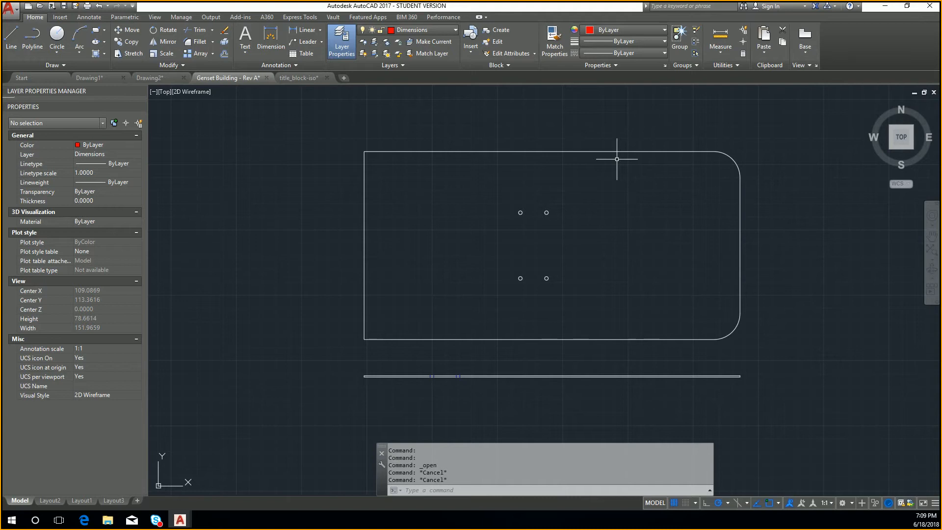
# Open the layer list with both the plate and the genset table in view.
pyautogui.scroll(-5, 653, 197)
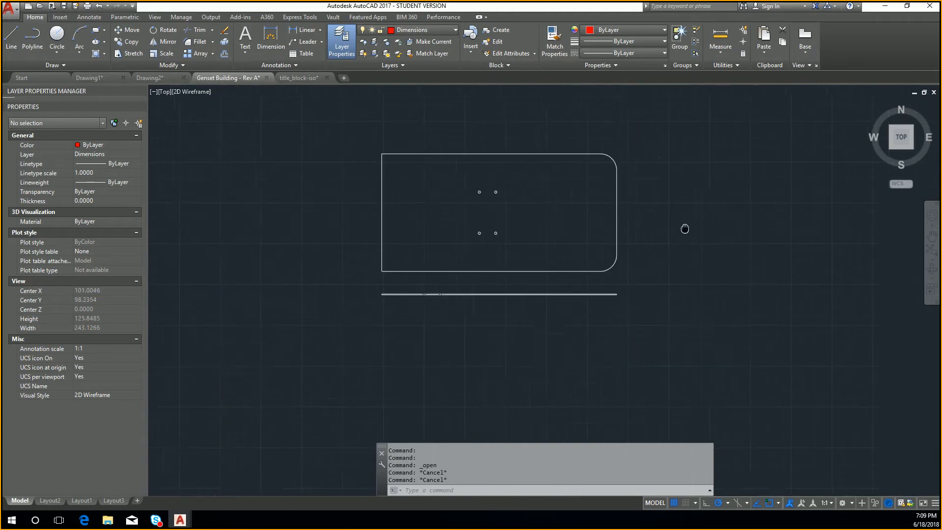
pyautogui.click(448, 30)
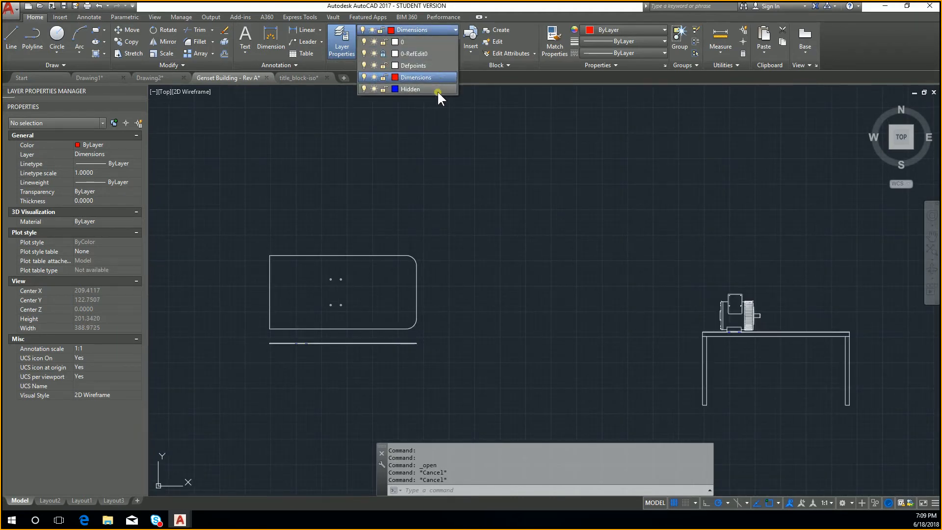
# Close the layer list and examine the genset building elevations in model space.
pyautogui.press('Escape')
pyautogui.scroll(-4, 648, 255)
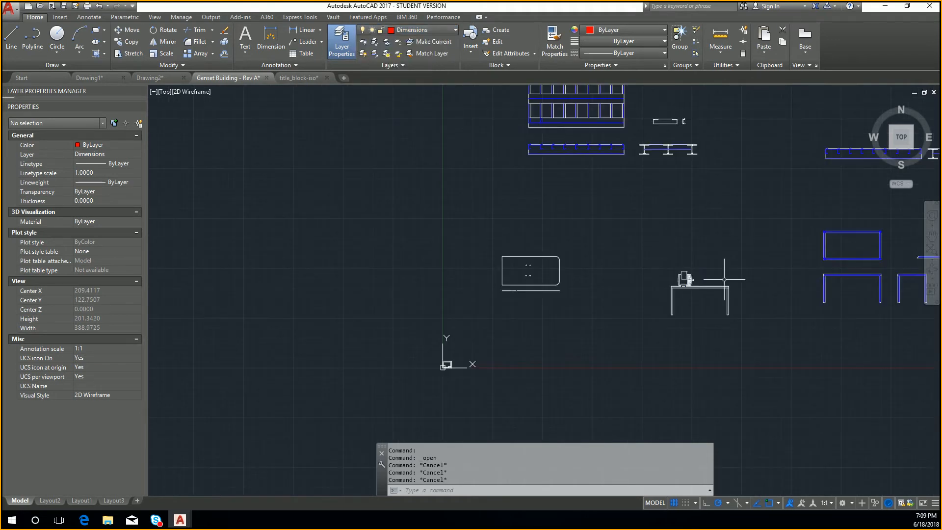
pyautogui.moveTo(744, 281); pyautogui.dragTo(449, 271, button='middle')
pyautogui.scroll(2, 762, 293)
pyautogui.moveTo(763, 292); pyautogui.dragTo(368, 291, button='middle')
pyautogui.scroll(2, 572, 311)
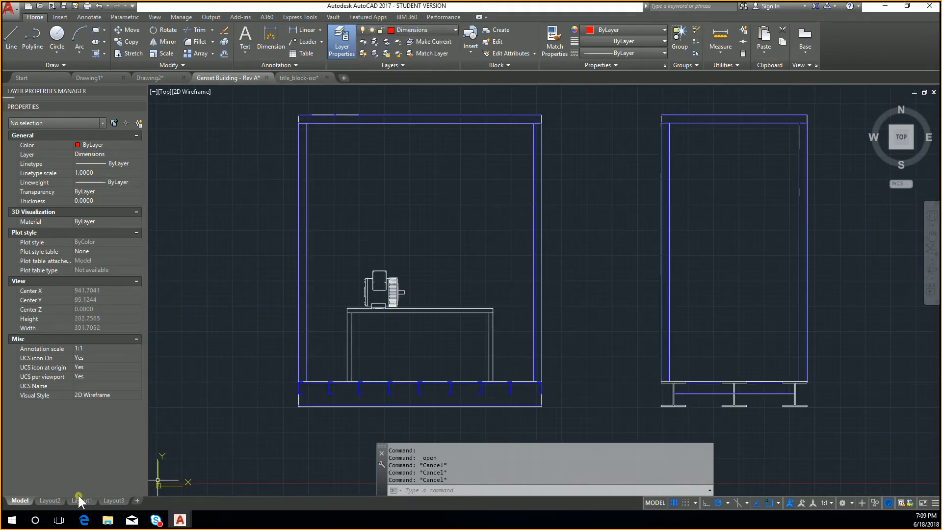
# Examine Layout1, including its layer list, the two viewports with item leaders and the bill of materials.
pyautogui.click(76, 501)
pyautogui.scroll(4, 446, 373)
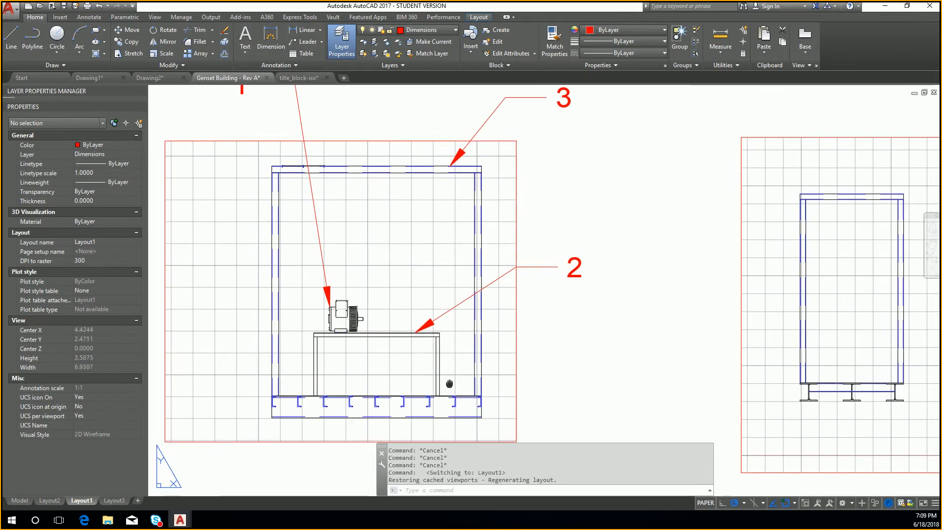
pyautogui.click(446, 29)
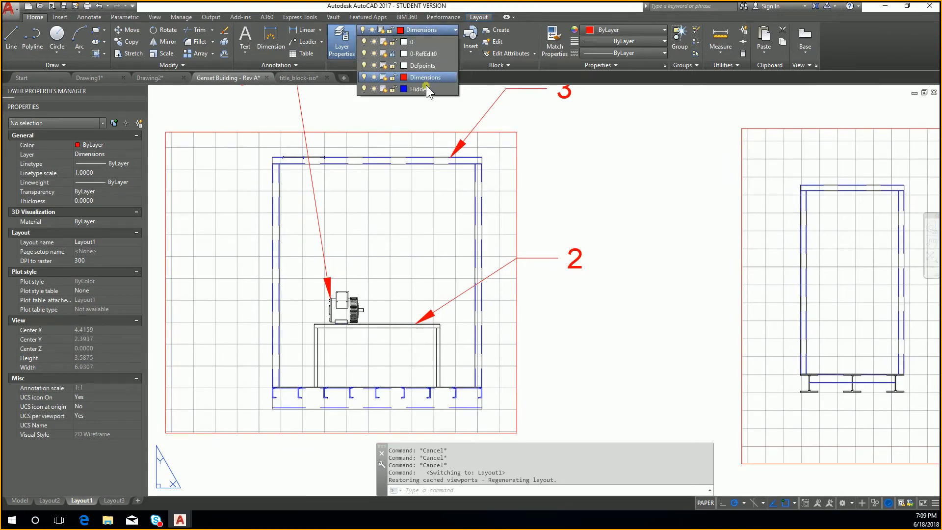
pyautogui.click(595, 198)
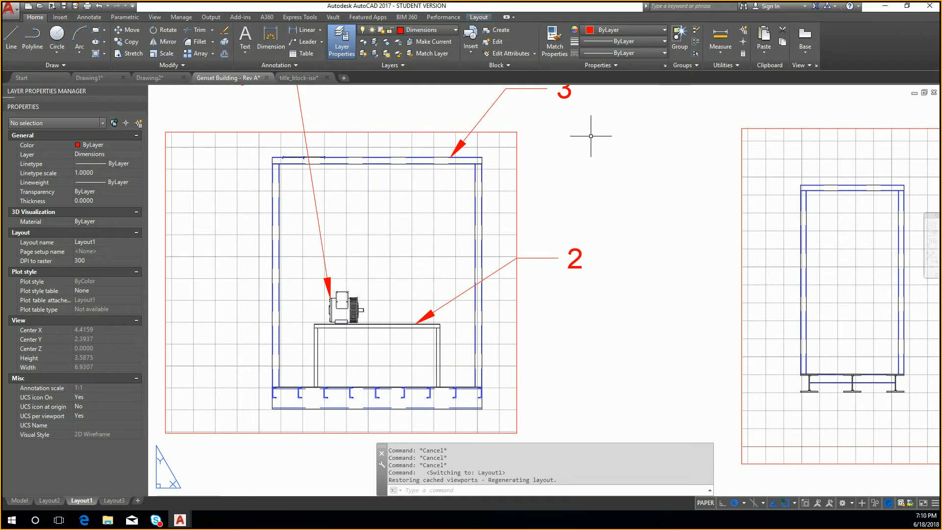
pyautogui.click(454, 28)
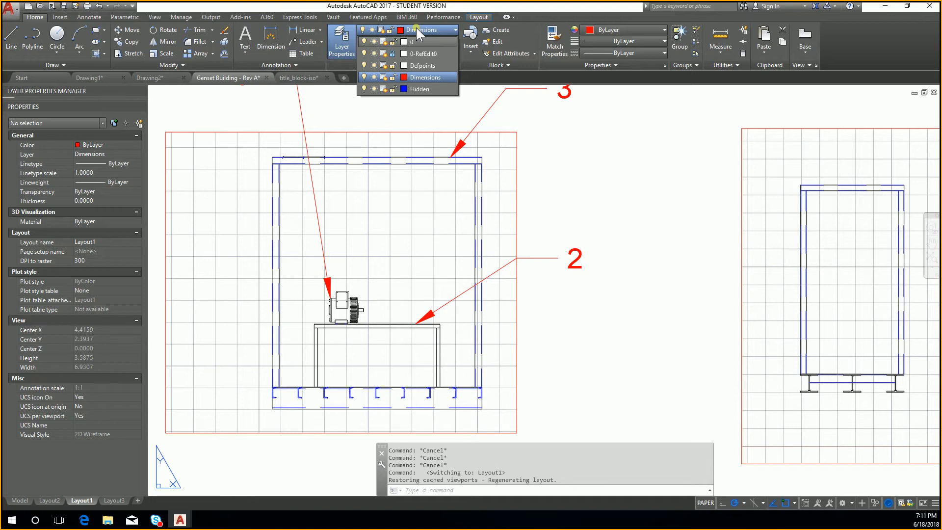
pyautogui.click(416, 27)
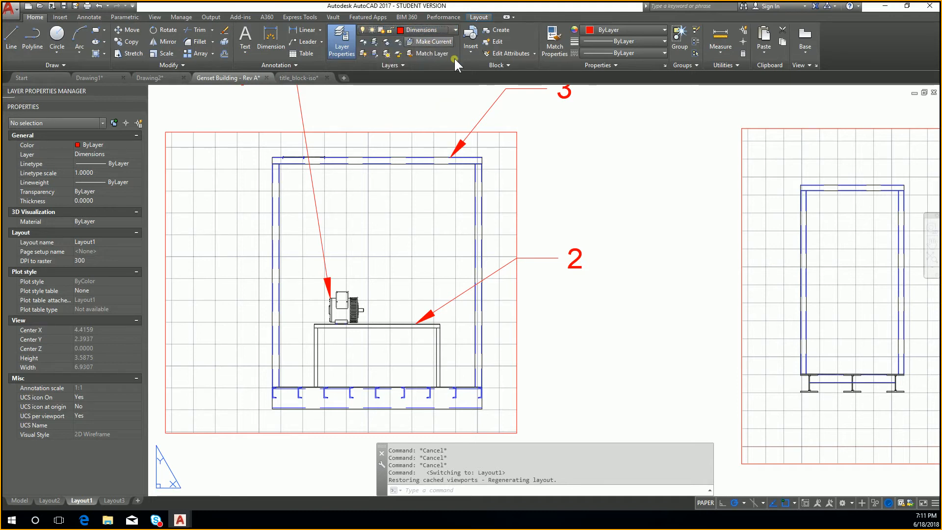
pyautogui.scroll(-2, 519, 136)
pyautogui.moveTo(560, 147); pyautogui.dragTo(530, 175, button='middle')
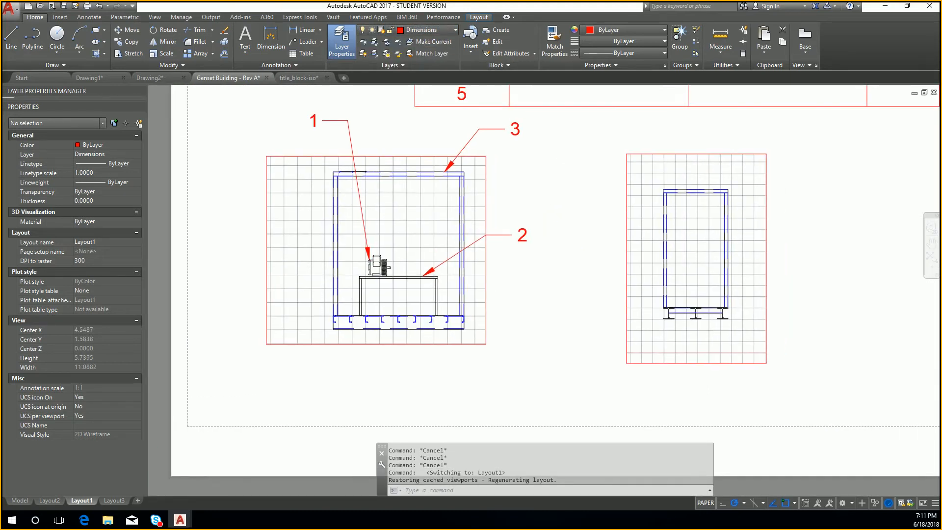
pyautogui.scroll(-1, 530, 175)
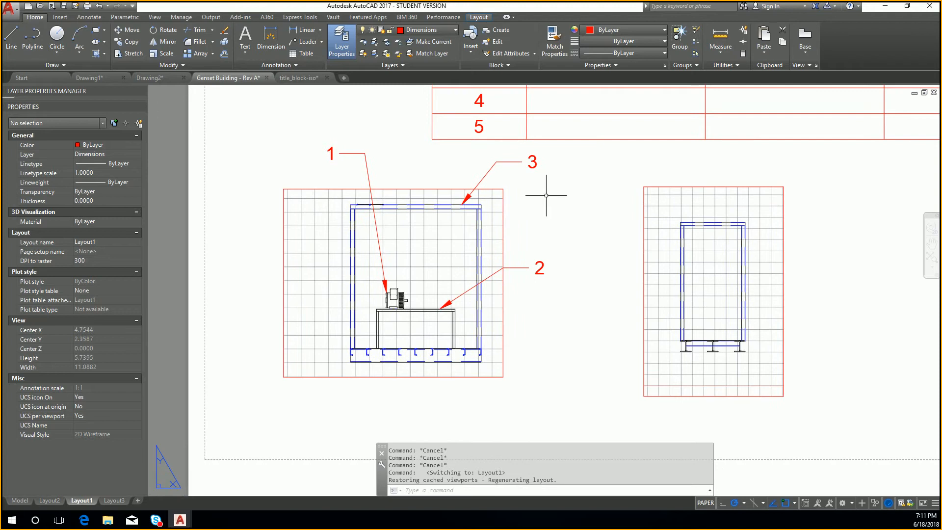
pyautogui.scroll(-2, 551, 187)
pyautogui.moveTo(558, 166); pyautogui.dragTo(558, 227, button='middle')
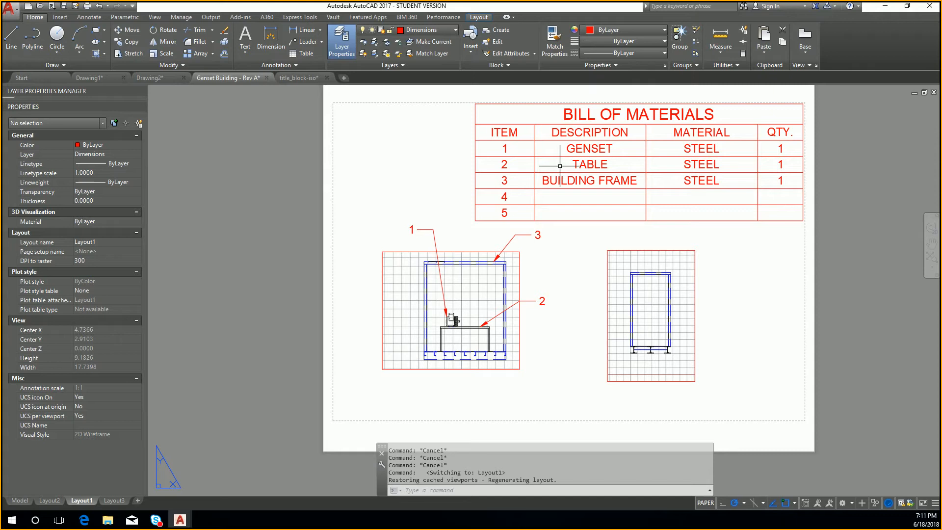
pyautogui.click(20, 500)
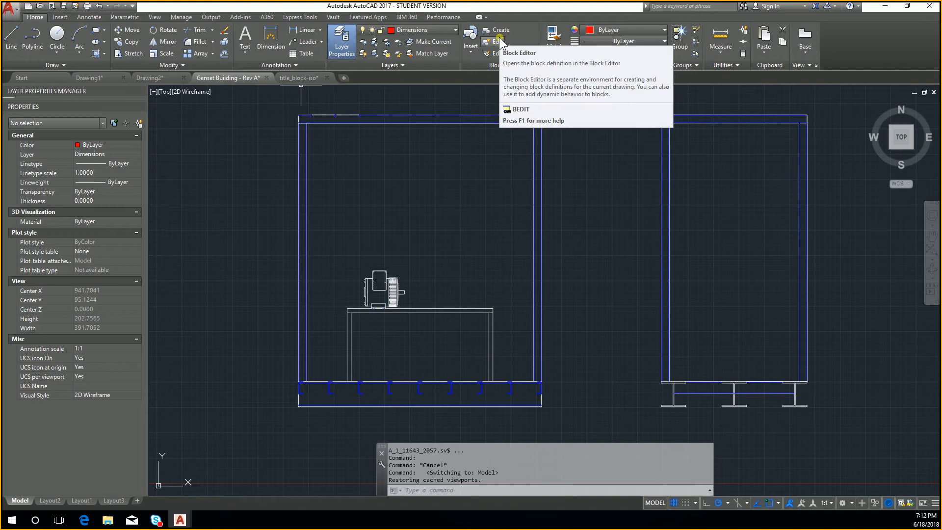
pyautogui.scroll(-2, 536, 277)
pyautogui.moveTo(629, 253)
pyautogui.mouseDown(button='middle')
pyautogui.moveTo(558, 287)
pyautogui.moveTo(645, 255)
pyautogui.mouseUp(button='middle')
pyautogui.scroll(2, 559, 287)
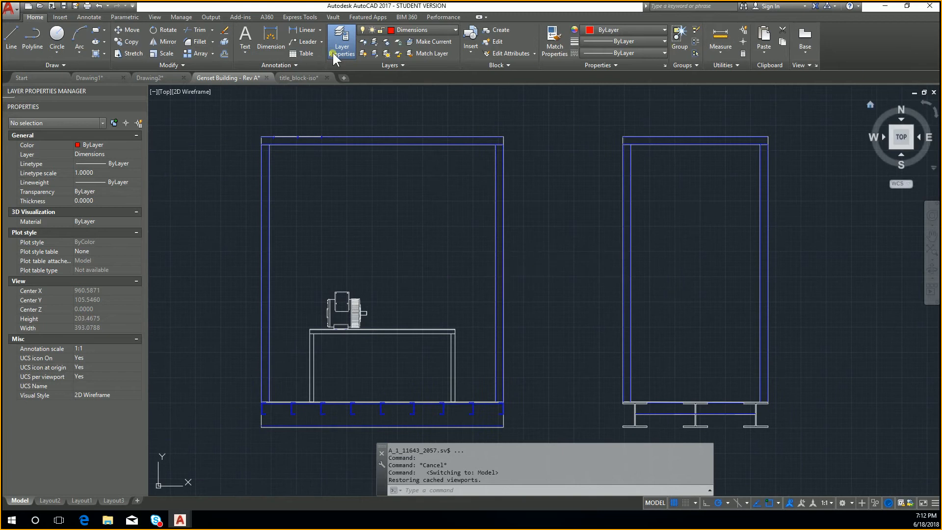
pyautogui.click(89, 17)
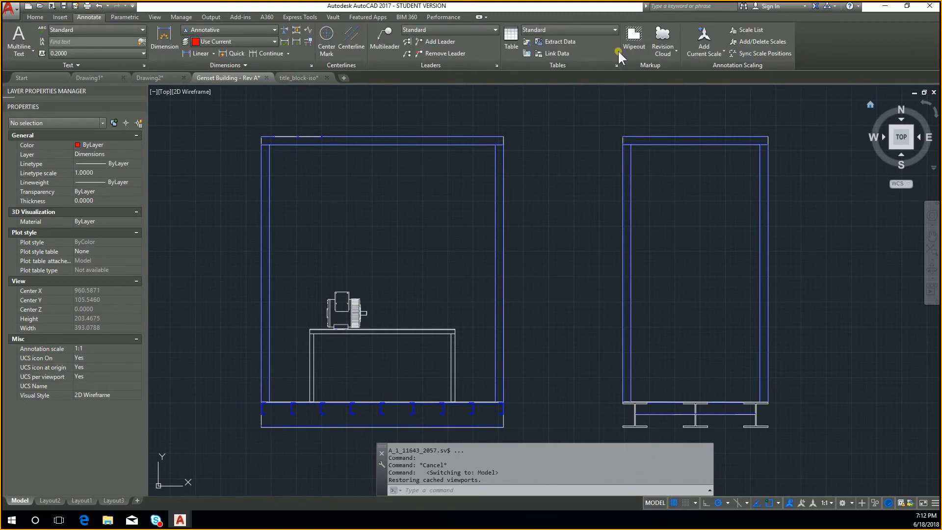
pyautogui.click(634, 39)
pyautogui.press('Escape')
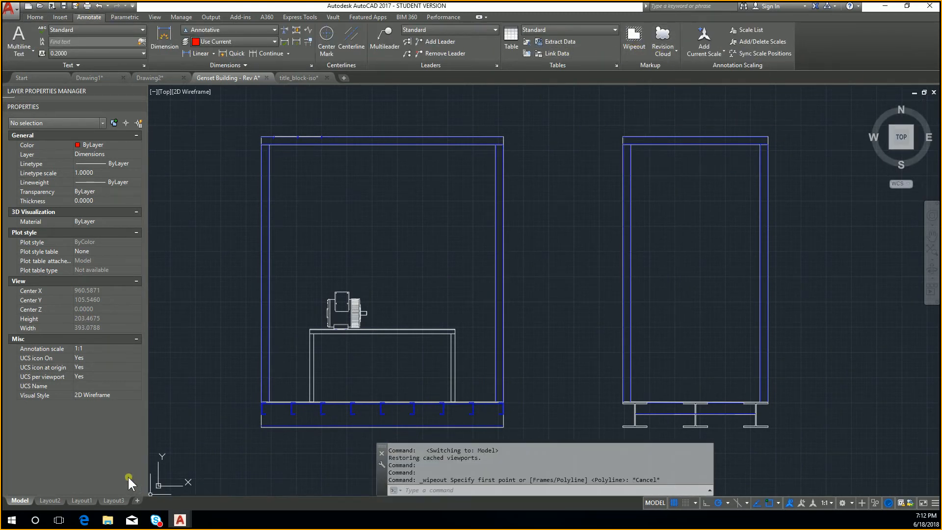
# Draw an L-shaped, six-point wipeout in Layout2, masking the plate's left end, its bottom edge and the side view below.
pyautogui.click(49, 500)
pyautogui.click(634, 39)
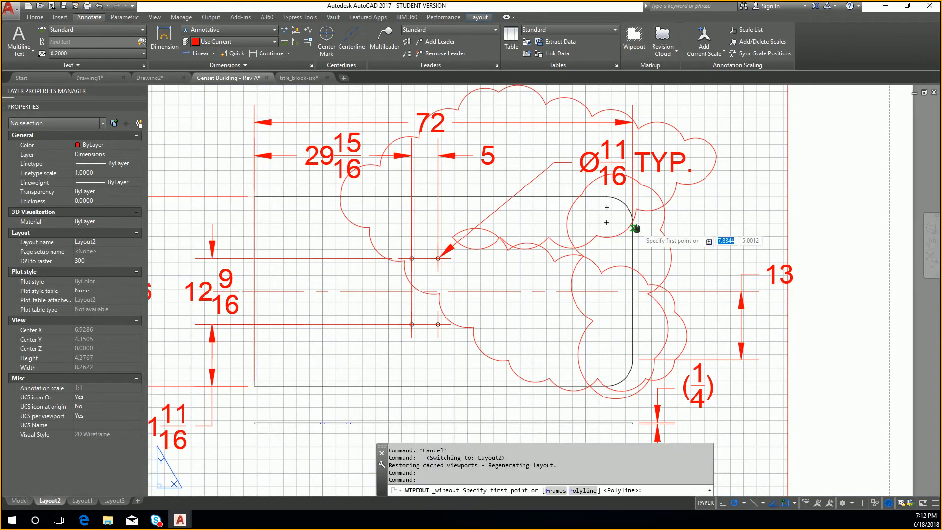
pyautogui.click(343, 153)
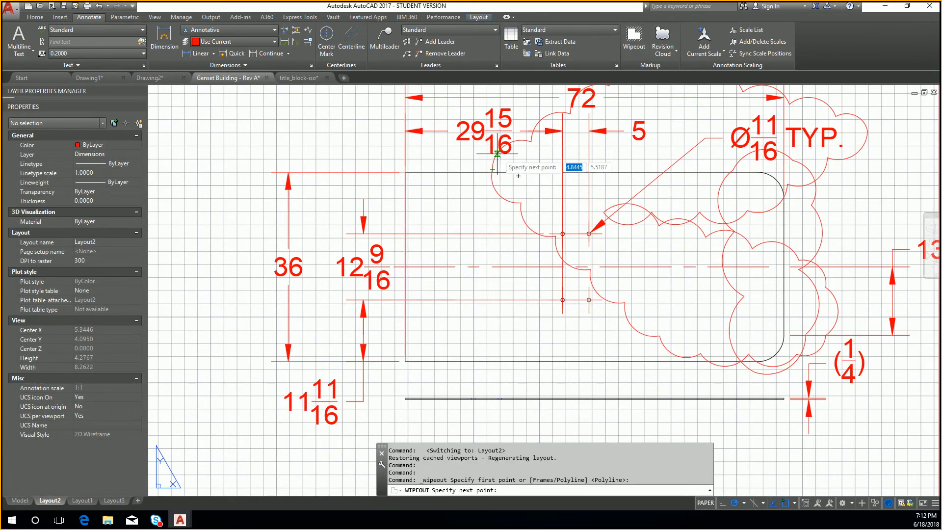
pyautogui.click(492, 153)
pyautogui.click(486, 347)
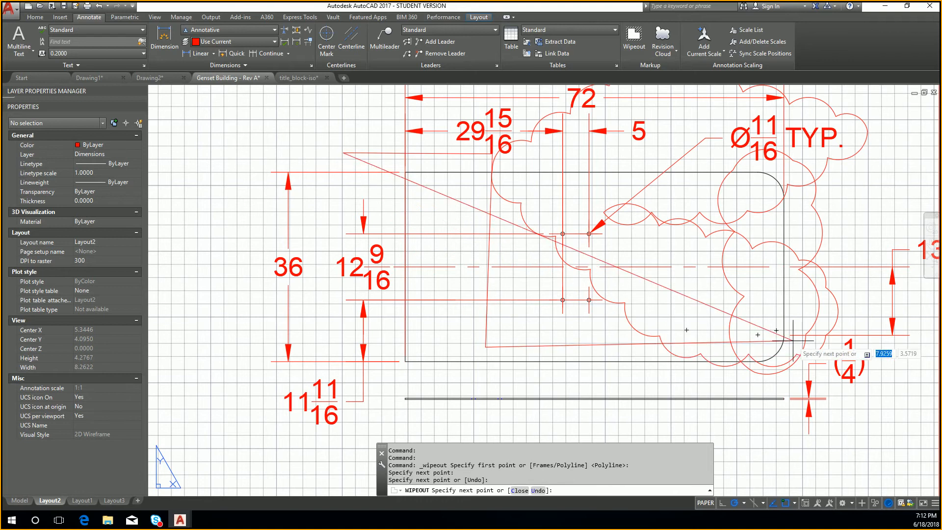
pyautogui.click(825, 342)
pyautogui.click(819, 435)
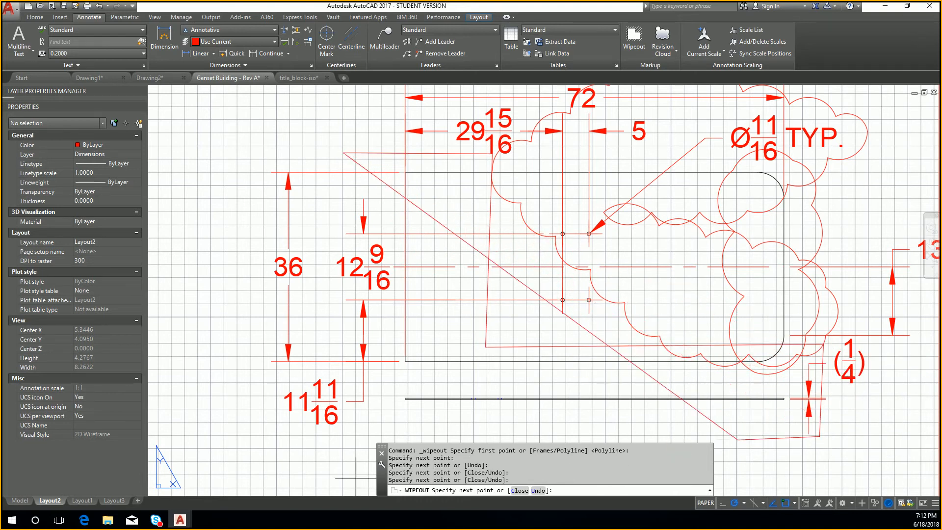
pyautogui.click(355, 421)
pyautogui.press('Return')
pyautogui.press('Escape')
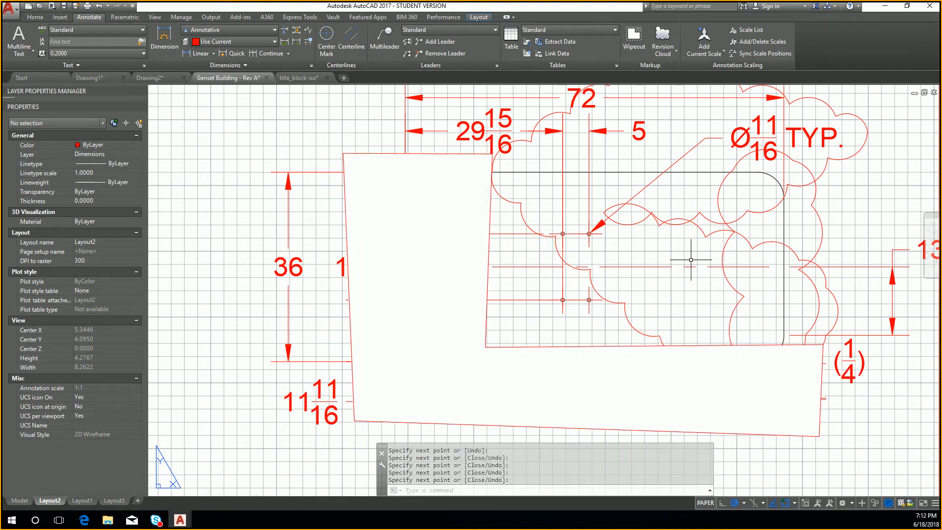
# Select only the L-shaped wipeout in Layout2 and delete it.
pyautogui.click(388, 154)
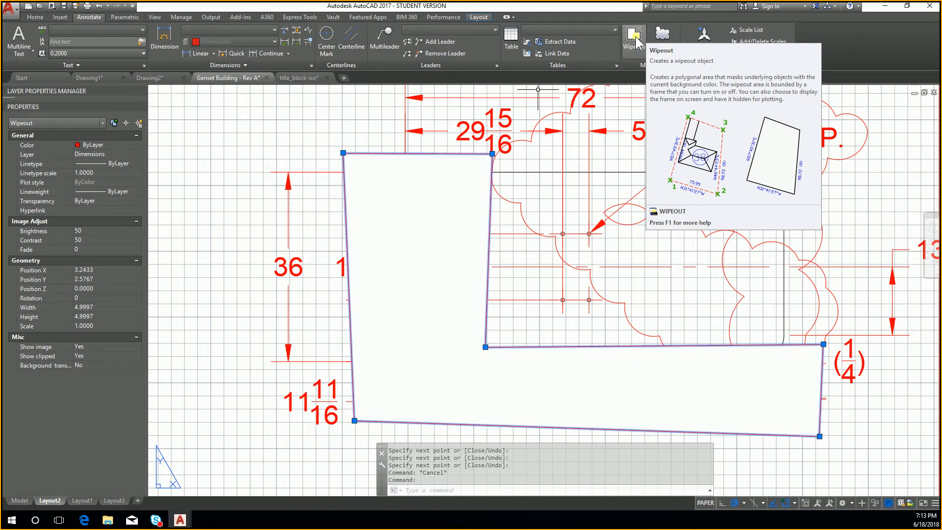
pyautogui.scroll(-4, 592, 281)
pyautogui.press('Escape')
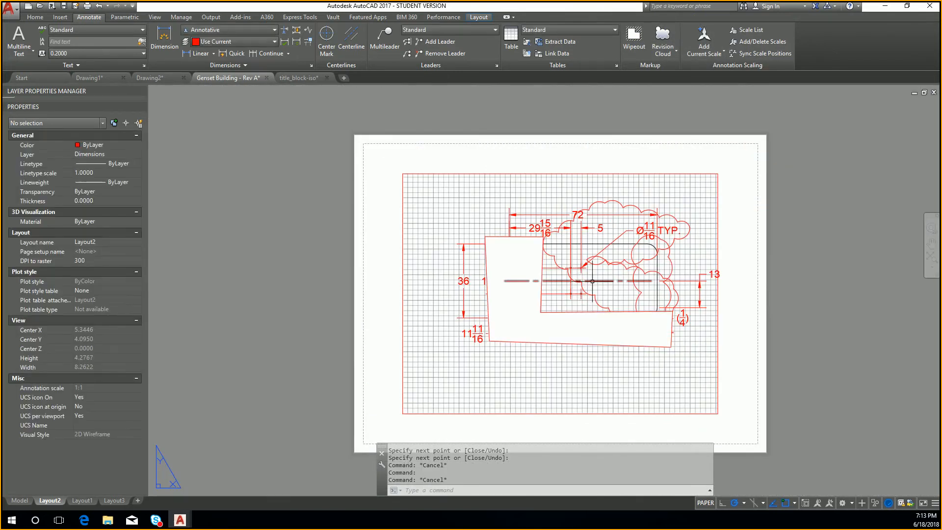
pyautogui.scroll(2, 593, 281)
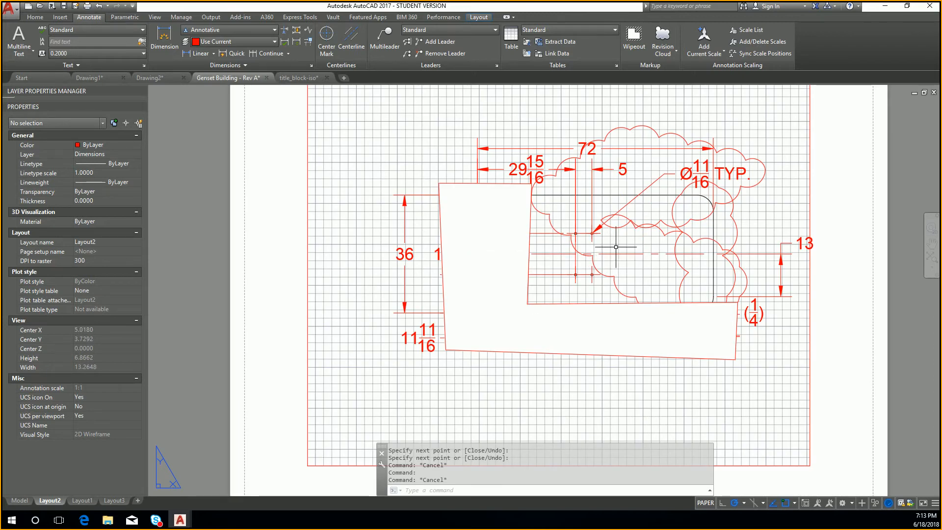
pyautogui.click(473, 220)
pyautogui.click(460, 185)
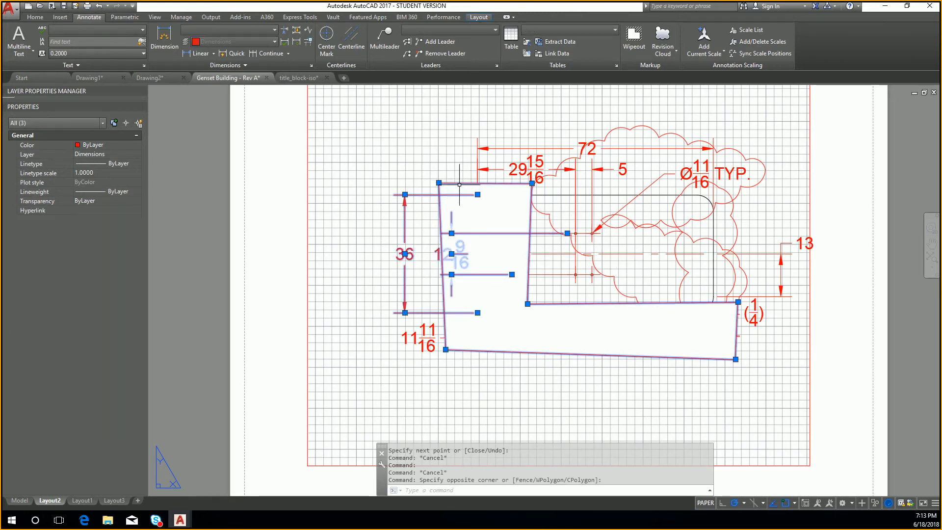
pyautogui.press('Escape')
pyautogui.press('Escape')
pyautogui.click(450, 185)
pyautogui.click(441, 180)
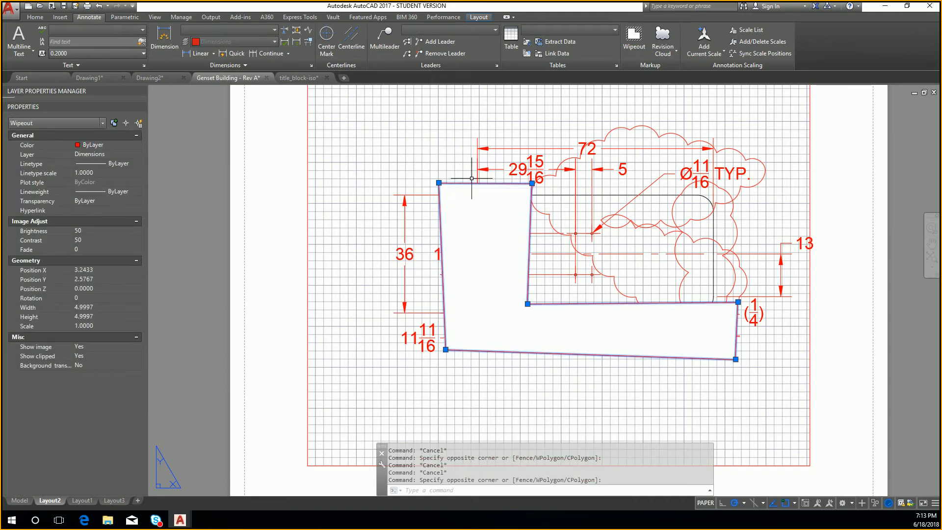
pyautogui.press('Delete')
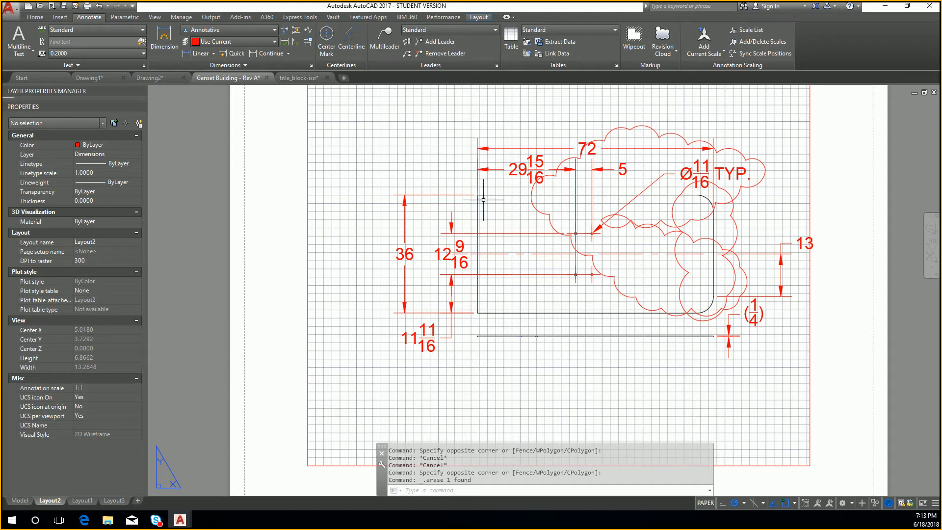
# Delete the large revision cloud that overlaps the plate's upper dimensions and holes.
pyautogui.click(653, 130)
pyautogui.press('Delete')
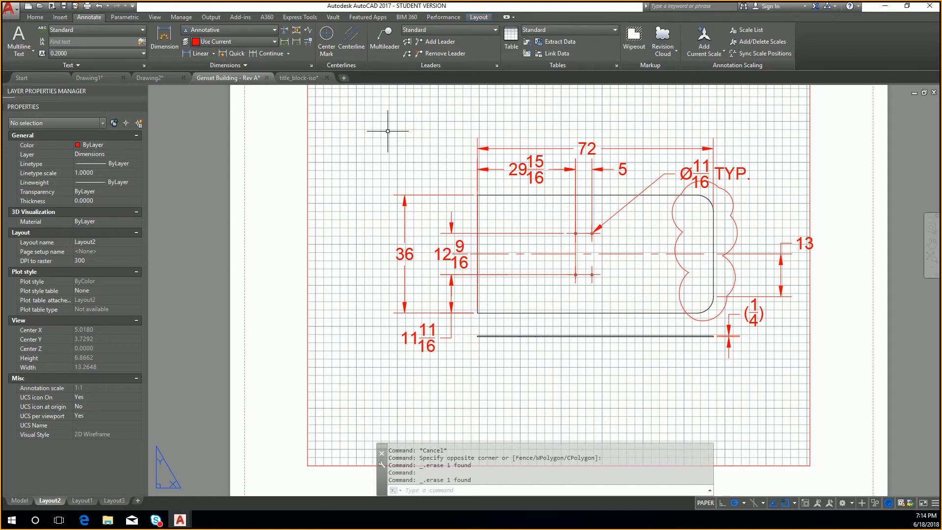
pyautogui.write('page')
pyautogui.press('BackSpace')
pyautogui.press('BackSpace')
pyautogui.press('BackSpace')
pyautogui.press('BackSpace')
pyautogui.press('BackSpace')
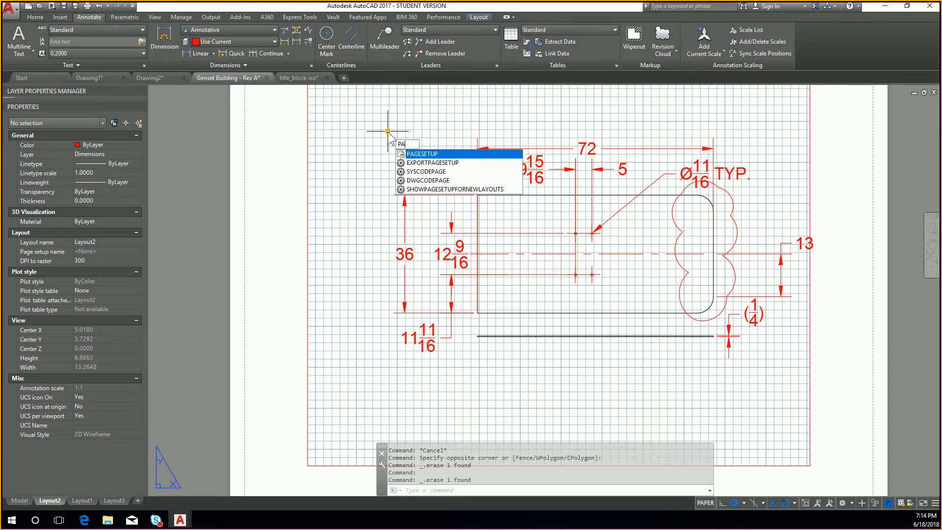
pyautogui.write('pagesetup')
pyautogui.press('Return')
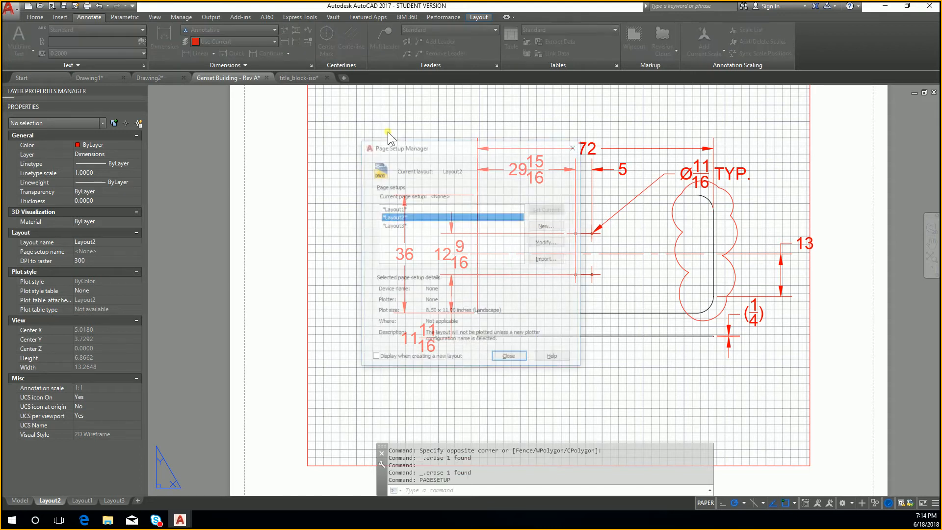
pyautogui.click(548, 242)
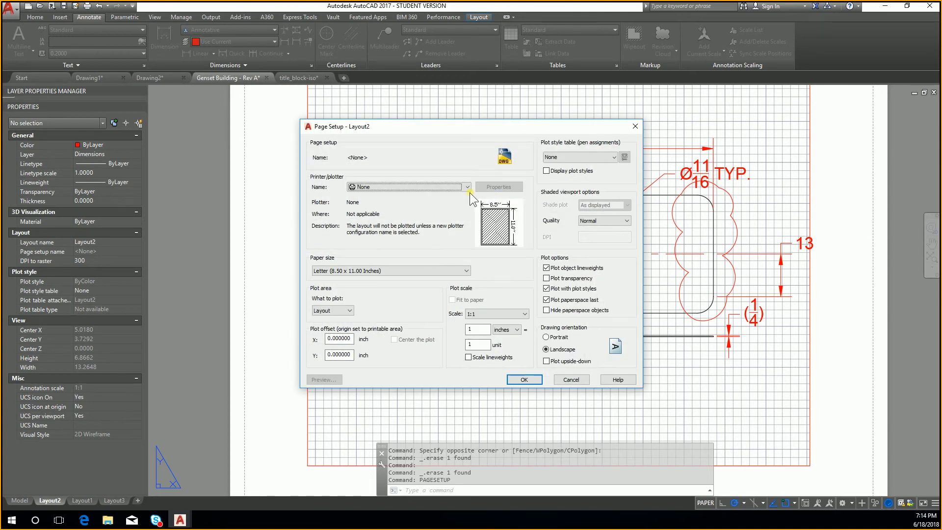
pyautogui.press('Escape')
pyautogui.press('Escape')
# Open Layout2's page setup for modification and assign Adobe PDF as its plotter.
pyautogui.write('pagesetup')
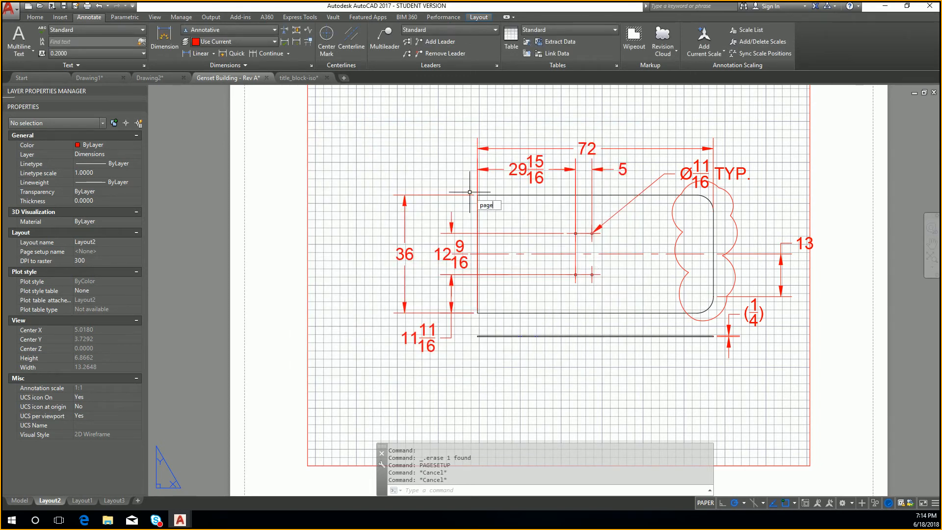
pyautogui.press('Return')
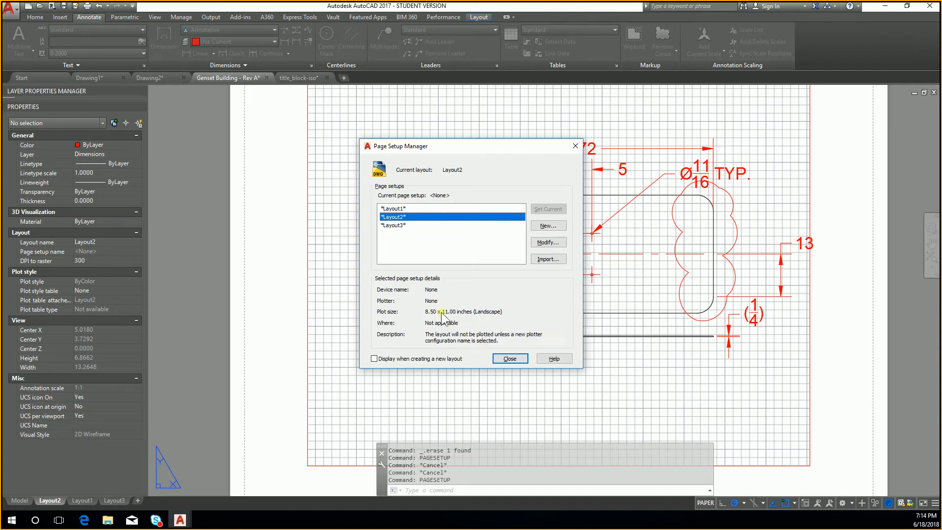
pyautogui.click(559, 244)
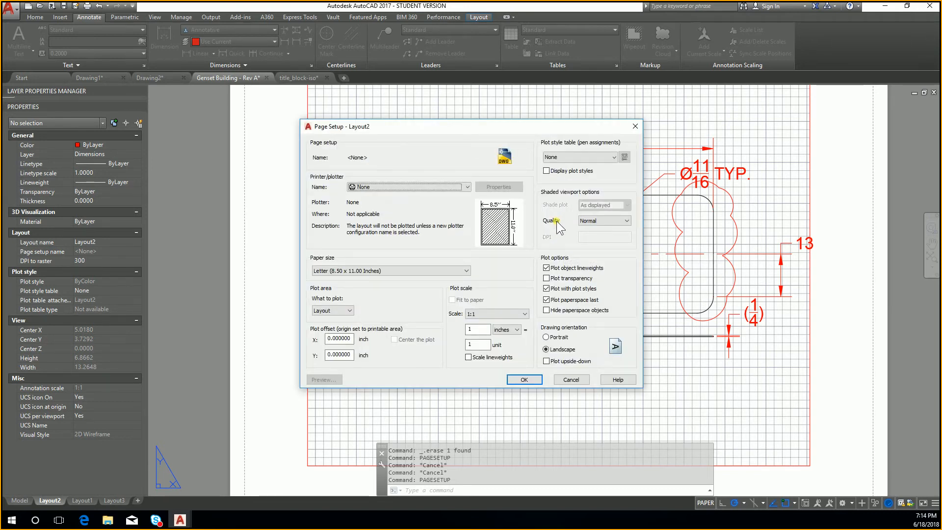
pyautogui.click(466, 187)
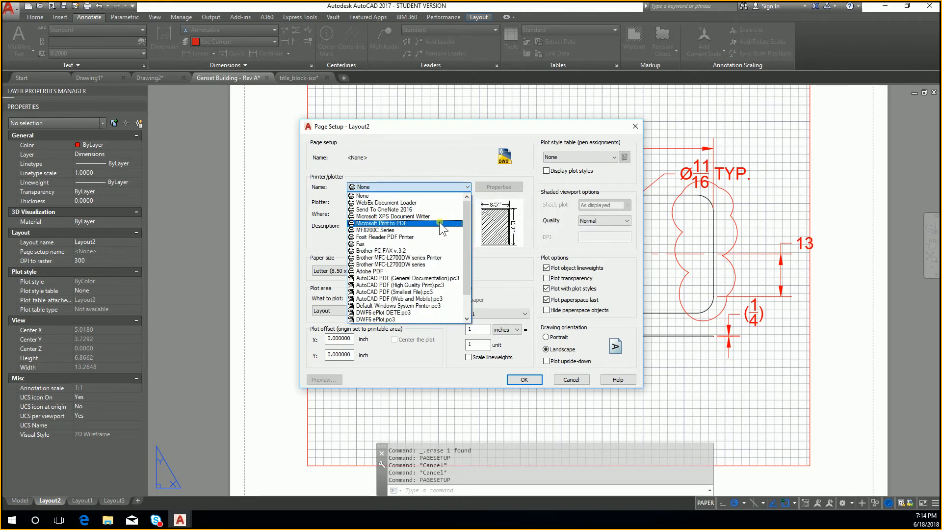
pyautogui.click(466, 187)
pyautogui.click(466, 187)
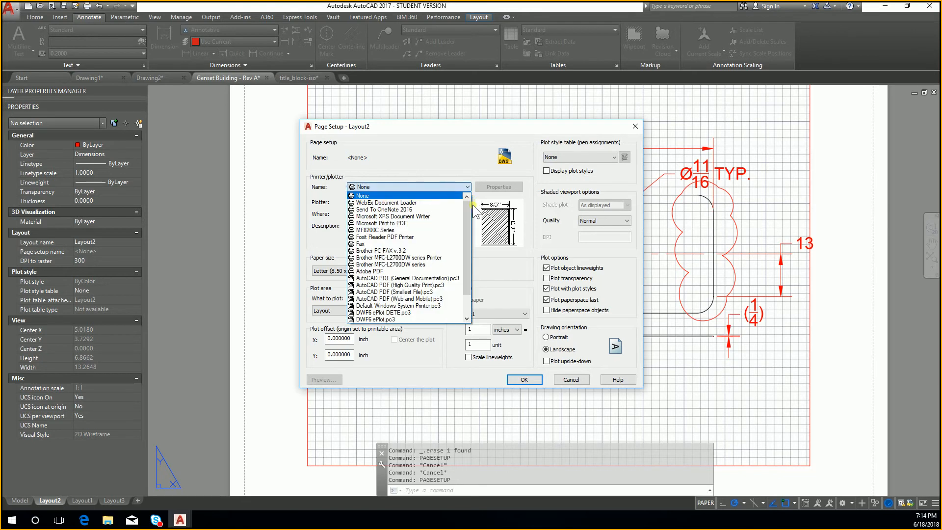
pyautogui.moveTo(467, 208); pyautogui.dragTo(470, 236)
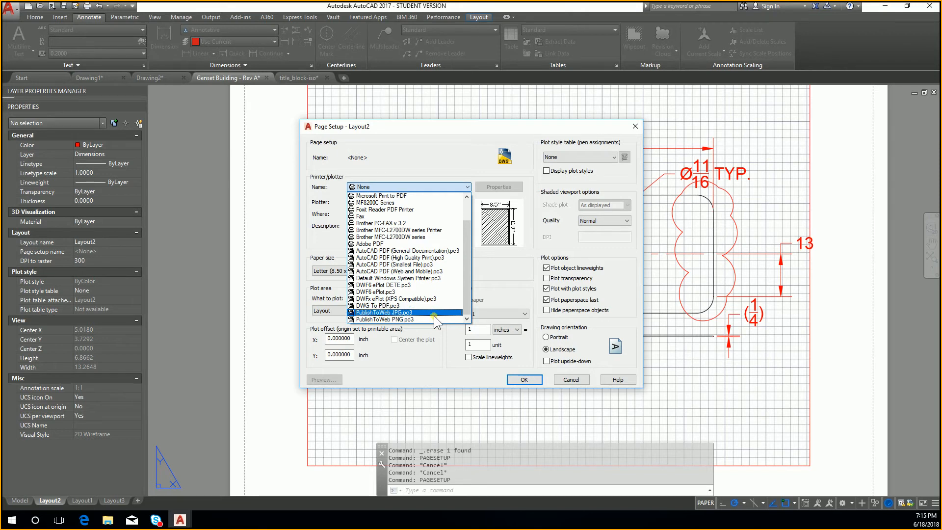
pyautogui.click(437, 188)
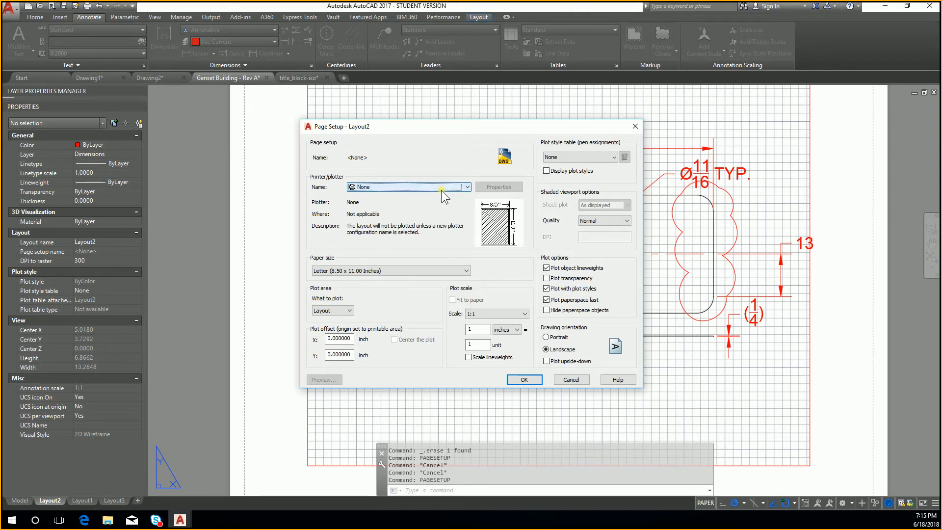
pyautogui.click(438, 188)
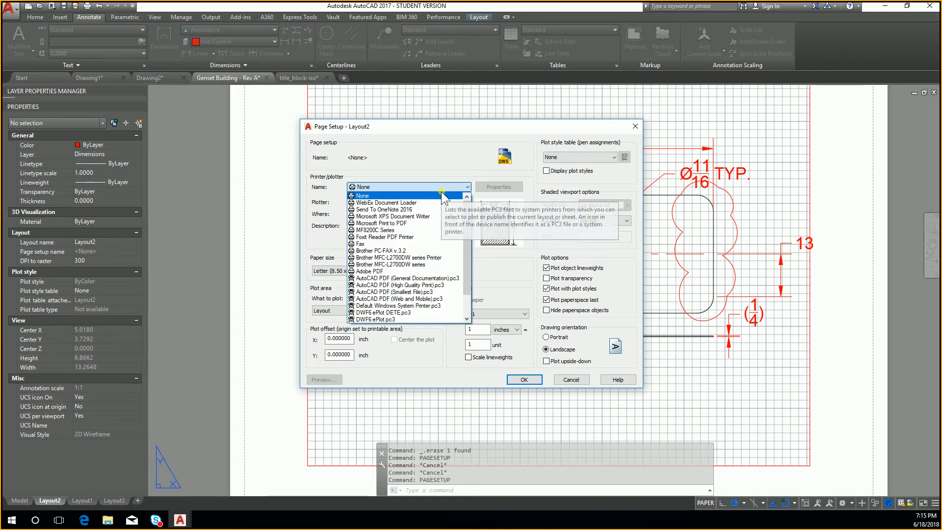
pyautogui.click(423, 271)
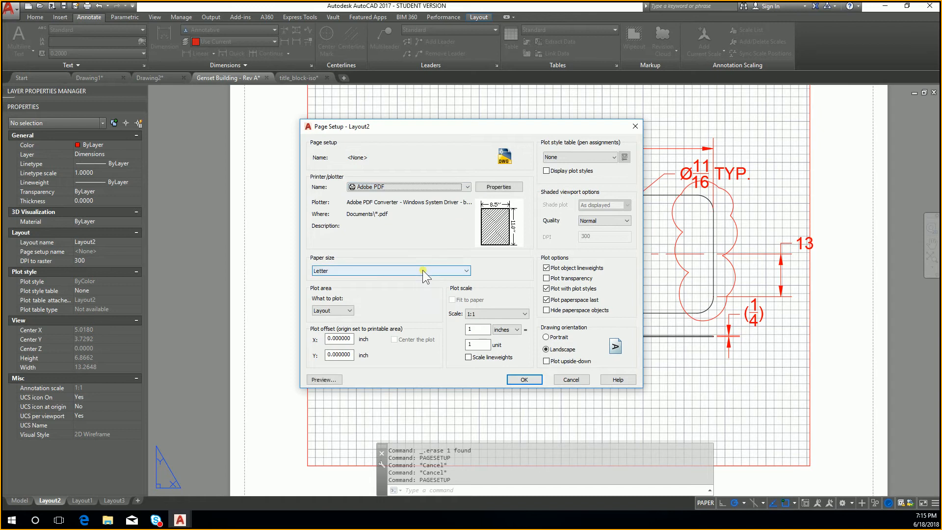
# In the Adobe PDF plotter's custom properties, set the Adobe PDF page size to 11 x 17.
pyautogui.click(497, 187)
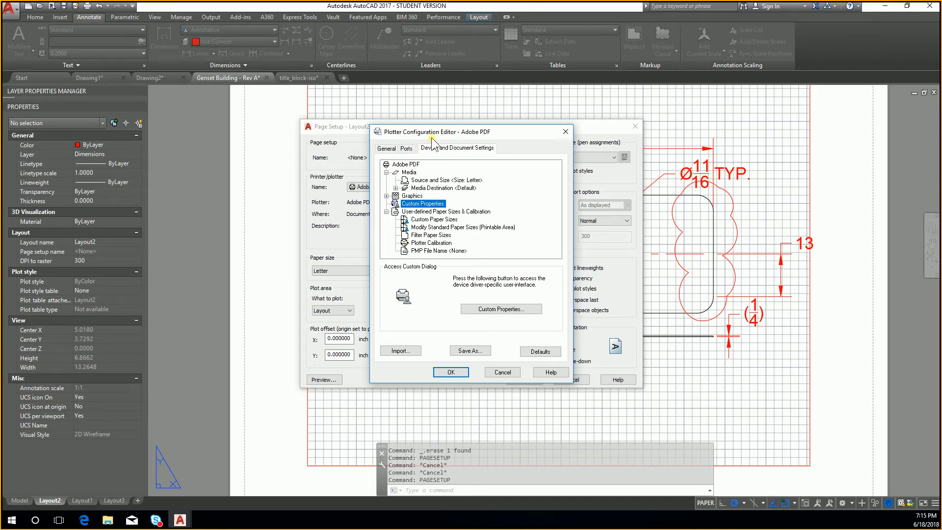
pyautogui.press('Escape')
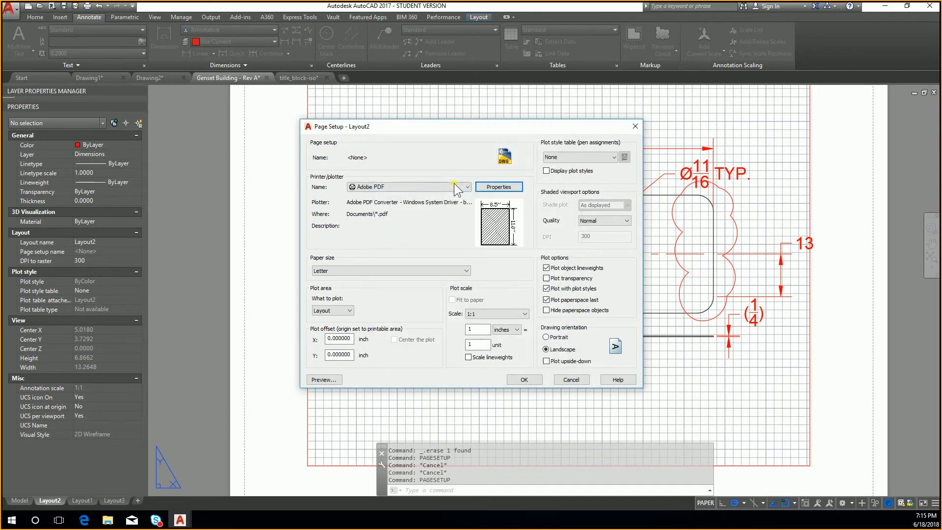
pyautogui.click(497, 187)
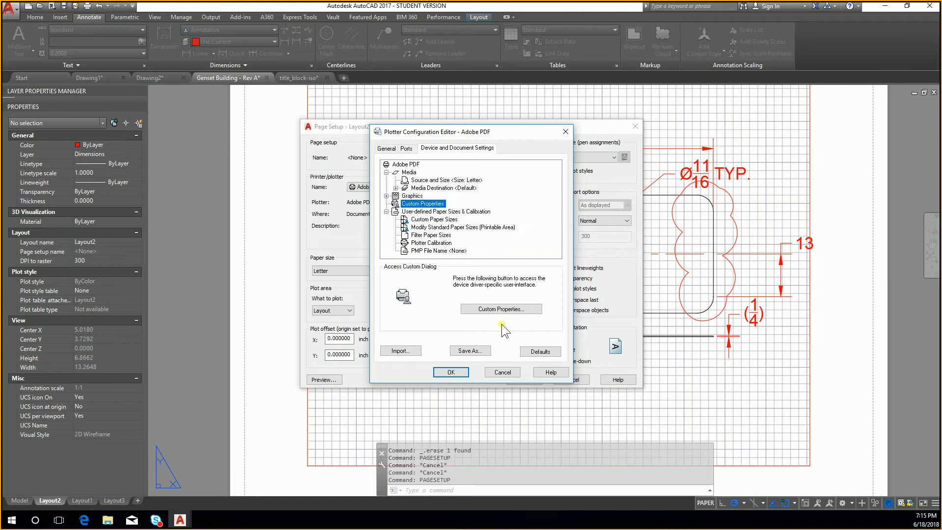
pyautogui.click(486, 351)
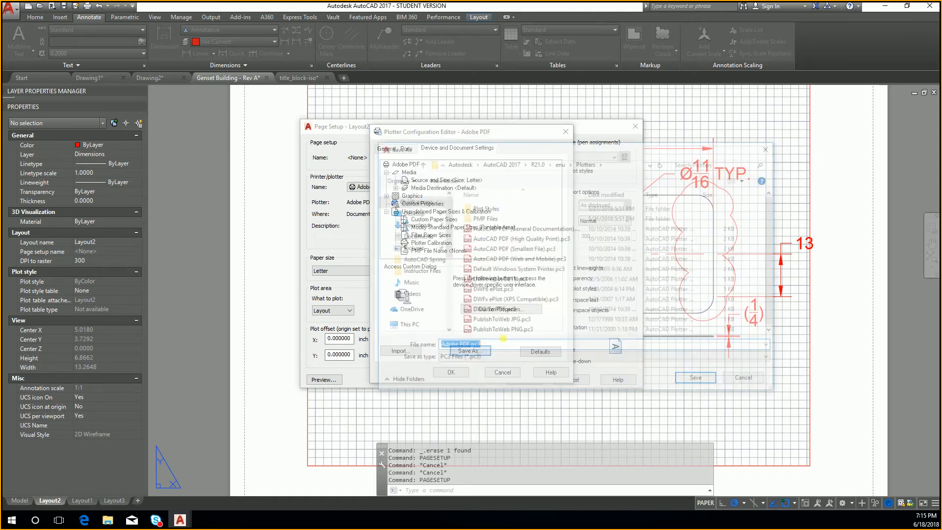
pyautogui.press('Escape')
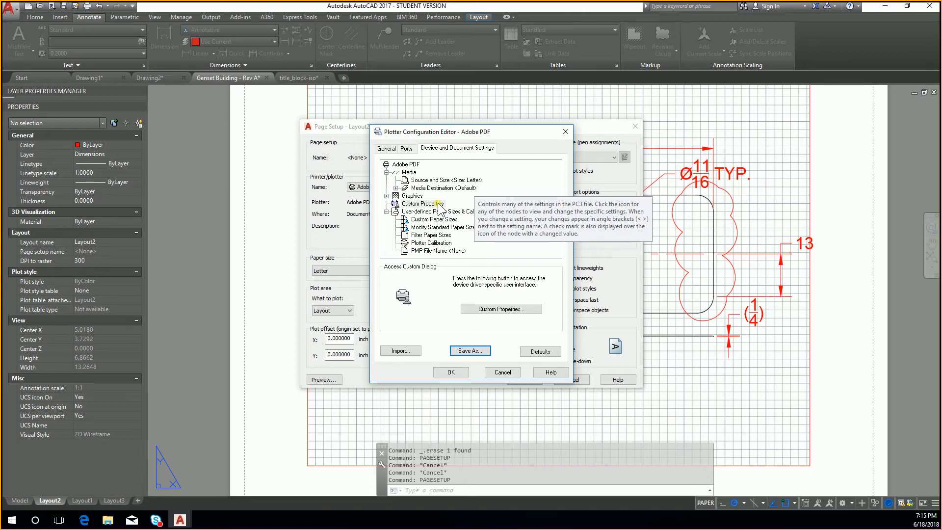
pyautogui.click(500, 309)
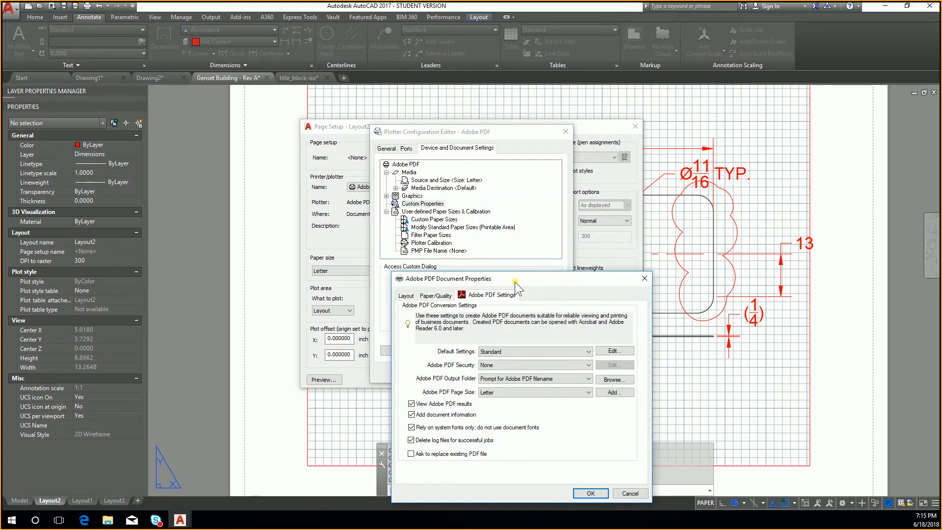
pyautogui.moveTo(514, 282); pyautogui.dragTo(481, 146)
pyautogui.click(509, 253)
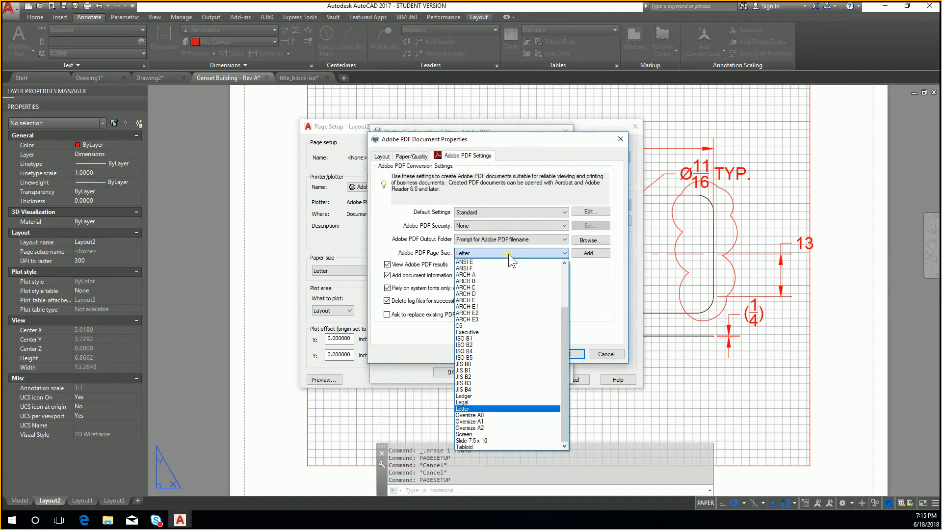
pyautogui.scroll(-2, 517, 365)
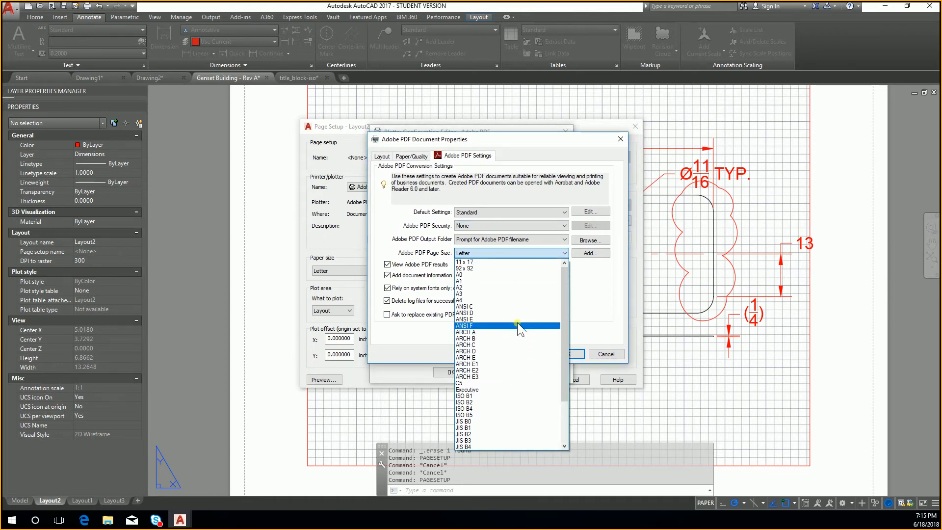
pyautogui.scroll(5, 519, 304)
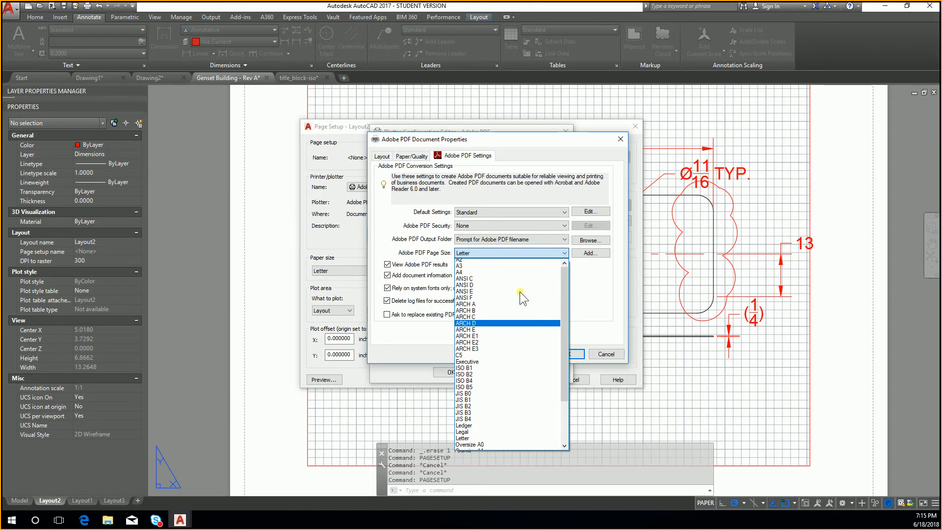
pyautogui.click(523, 261)
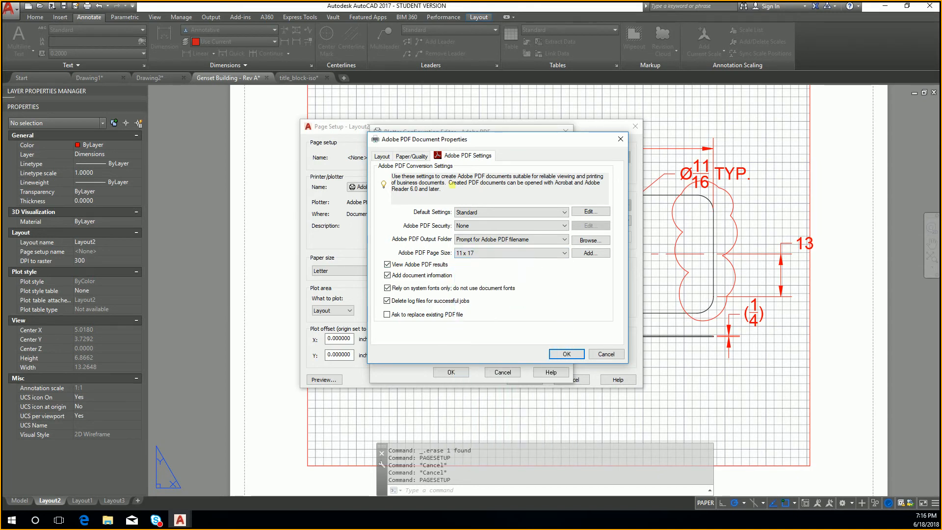
# Set the Adobe PDF document orientation to Landscape and check the paper source and color options.
pyautogui.click(383, 156)
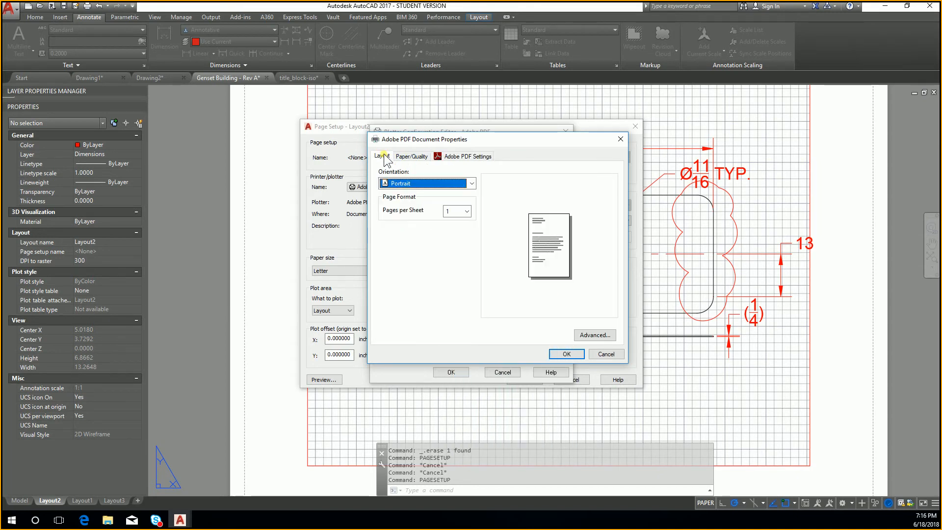
pyautogui.click(442, 183)
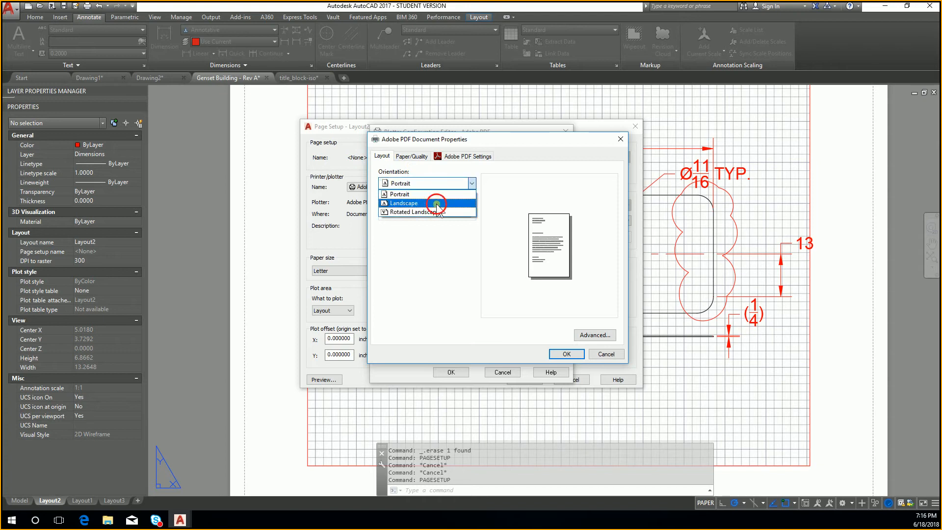
pyautogui.click(436, 199)
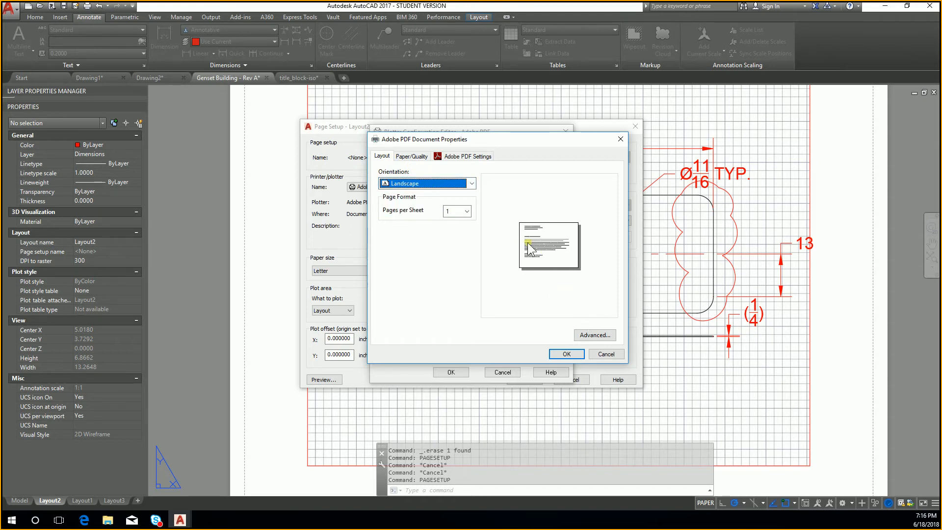
pyautogui.click(446, 184)
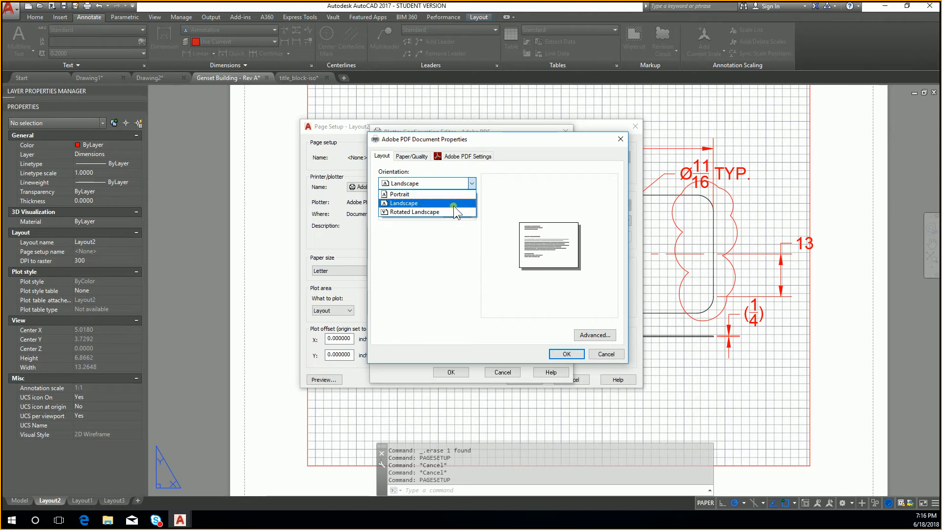
pyautogui.click(454, 205)
pyautogui.click(413, 156)
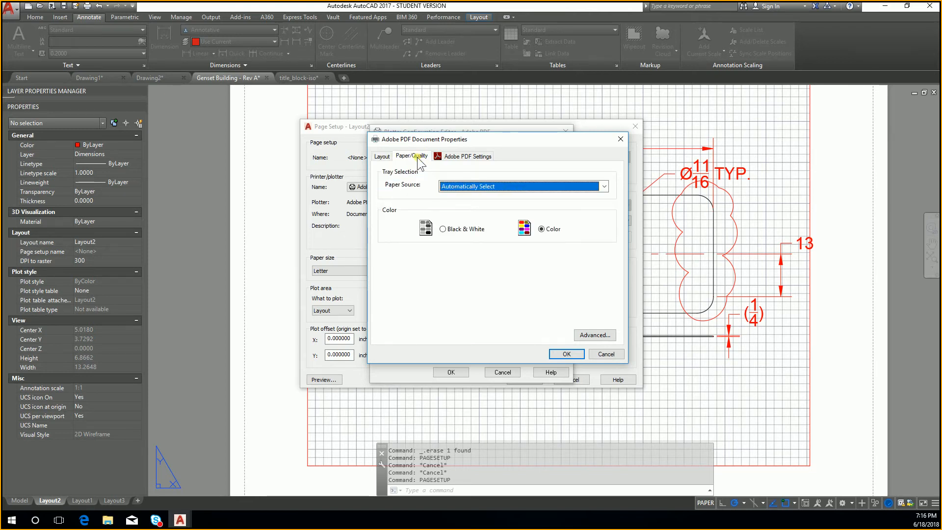
pyautogui.click(382, 156)
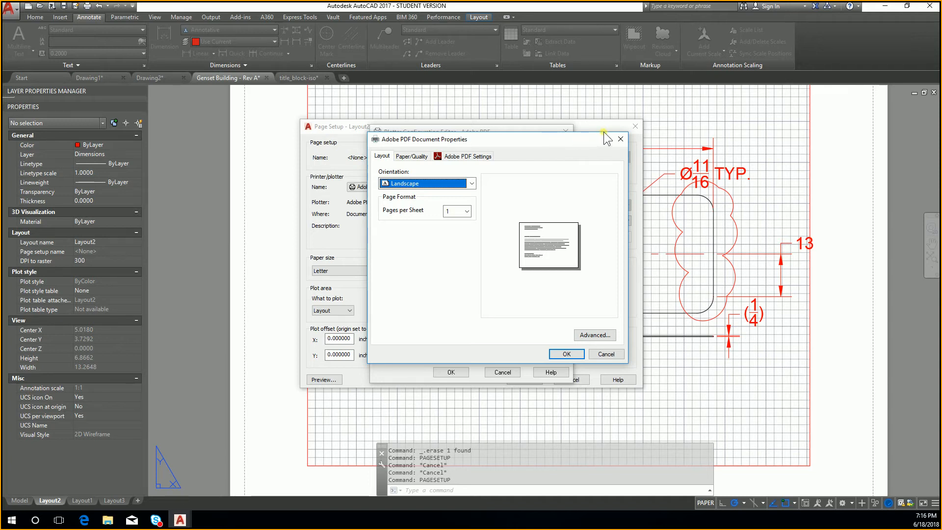
pyautogui.click(436, 183)
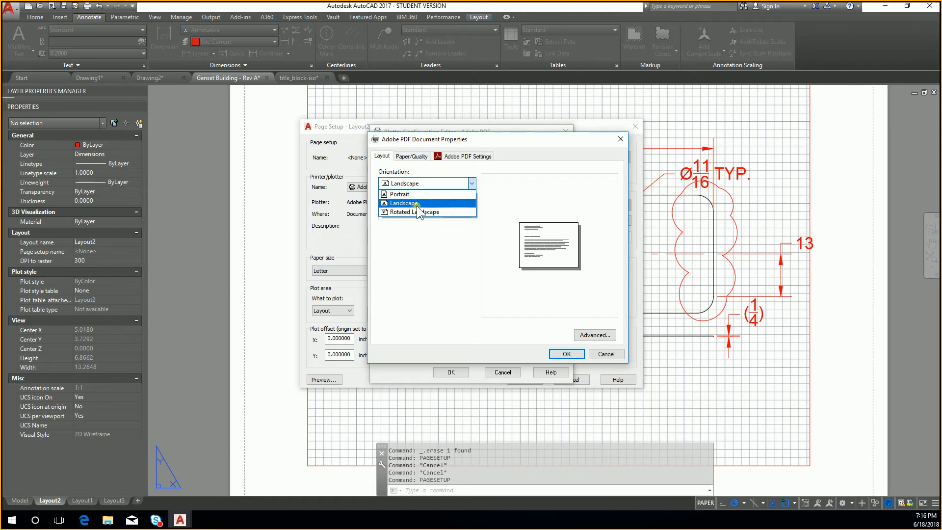
pyautogui.click(417, 204)
# Set the Adobe PDF color to Black & White and accept the document properties with Standard default settings and no PDF security.
pyautogui.click(412, 156)
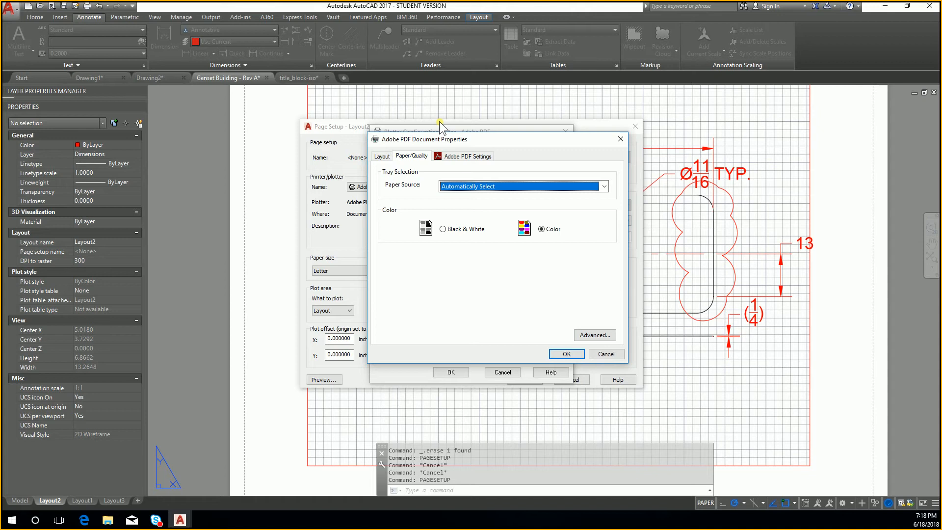
pyautogui.click(450, 230)
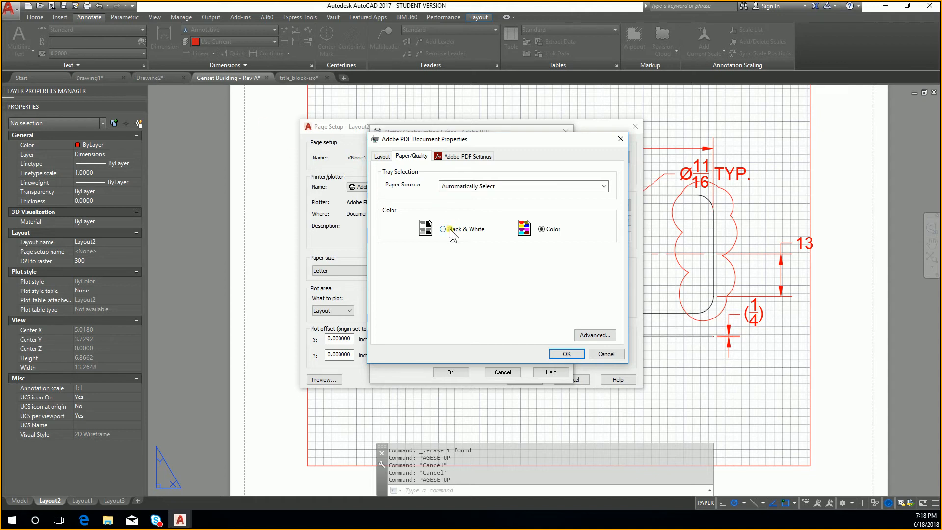
pyautogui.click(466, 156)
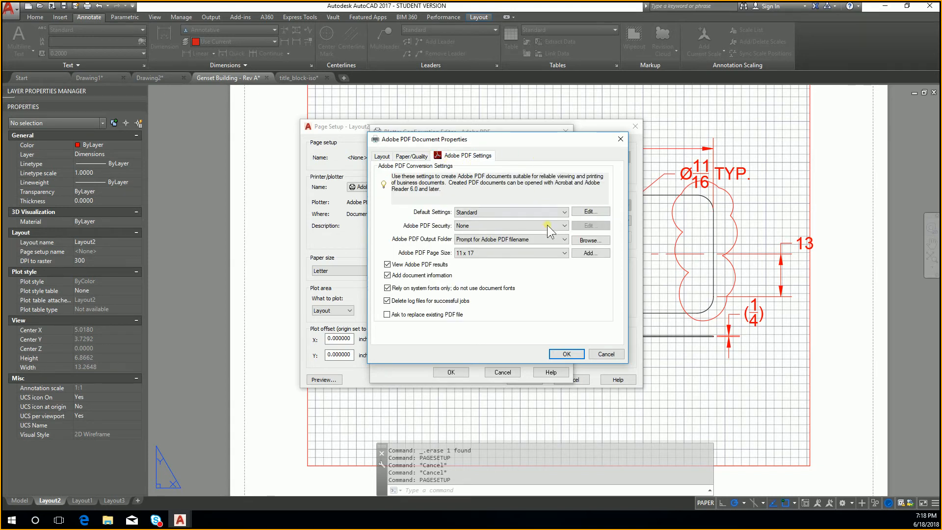
pyautogui.click(547, 211)
pyautogui.click(548, 211)
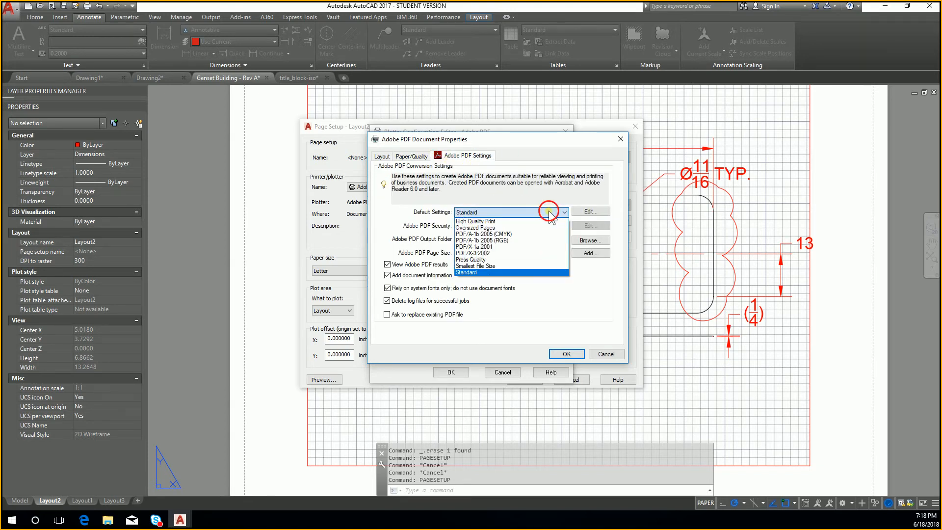
pyautogui.click(539, 227)
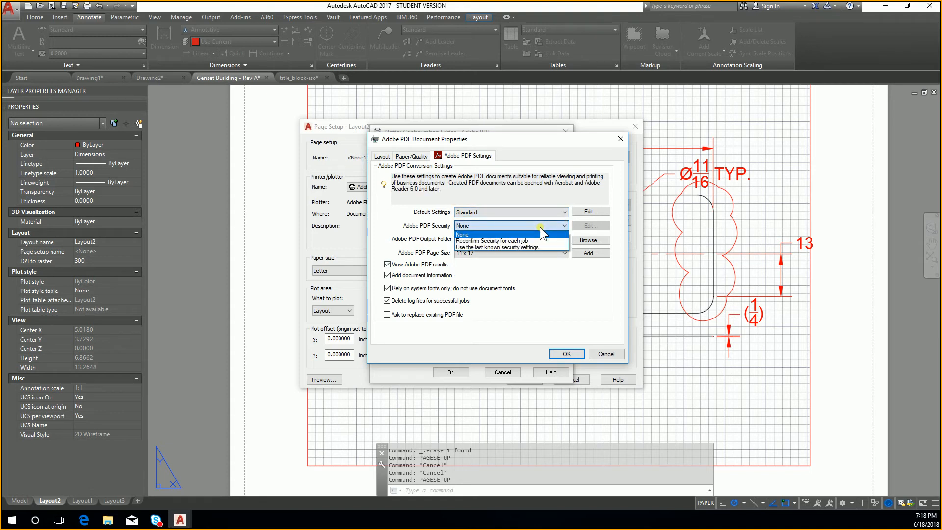
pyautogui.click(544, 227)
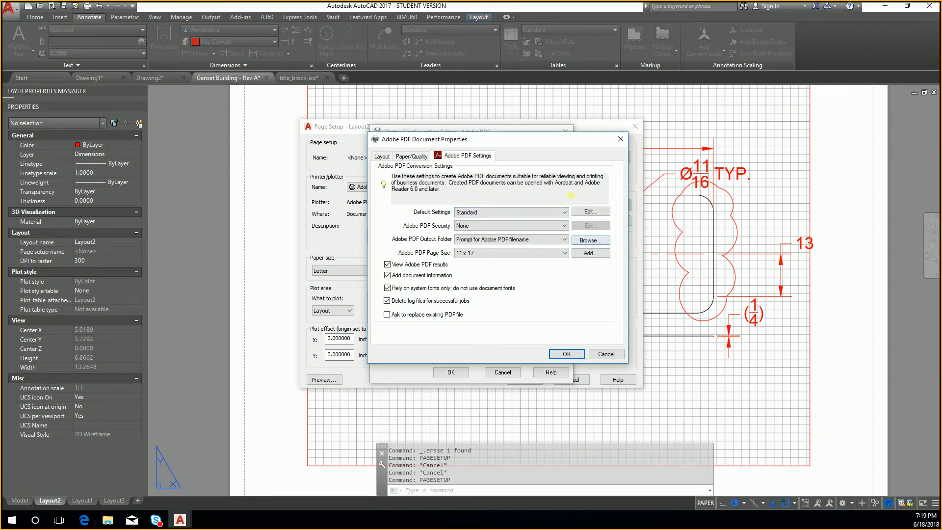
pyautogui.click(566, 354)
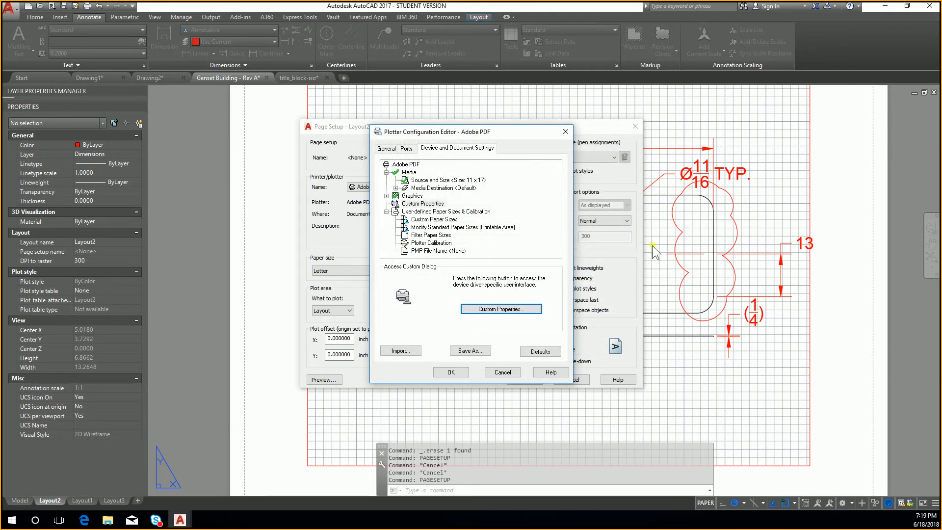
pyautogui.click(481, 352)
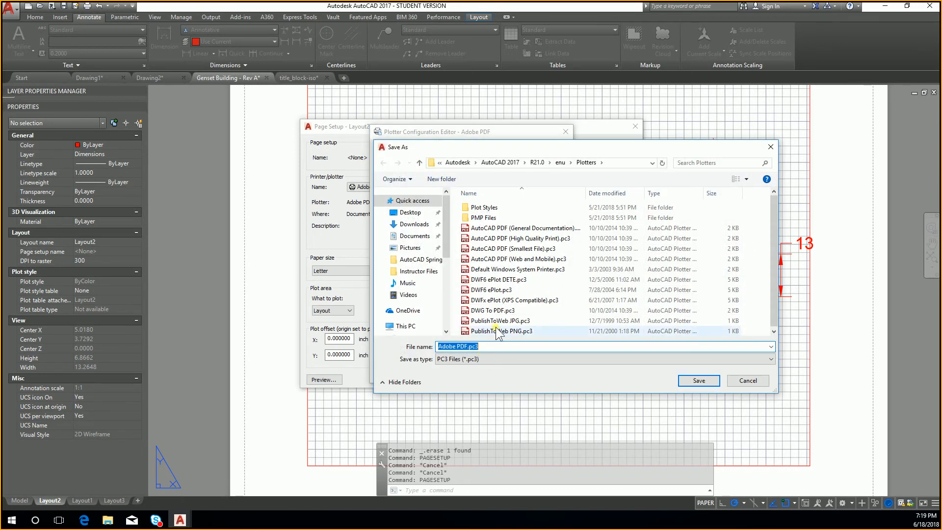
pyautogui.press('Escape')
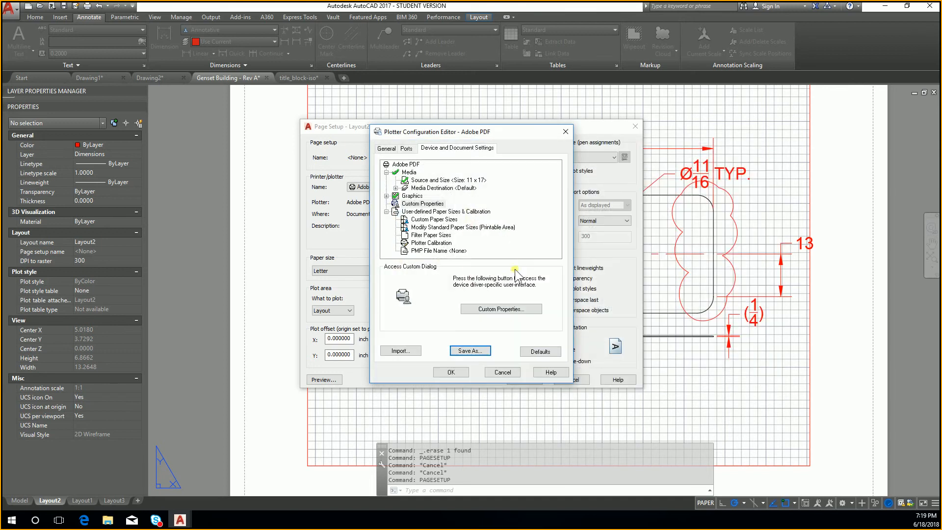
# Review the Adobe PDF custom document properties and the graphics settings in the plotter configuration.
pyautogui.click(524, 309)
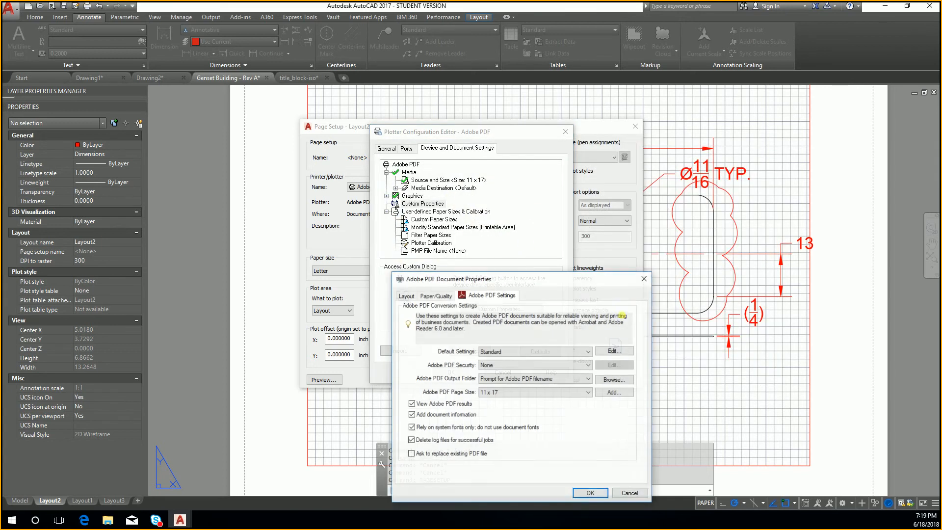
pyautogui.click(589, 493)
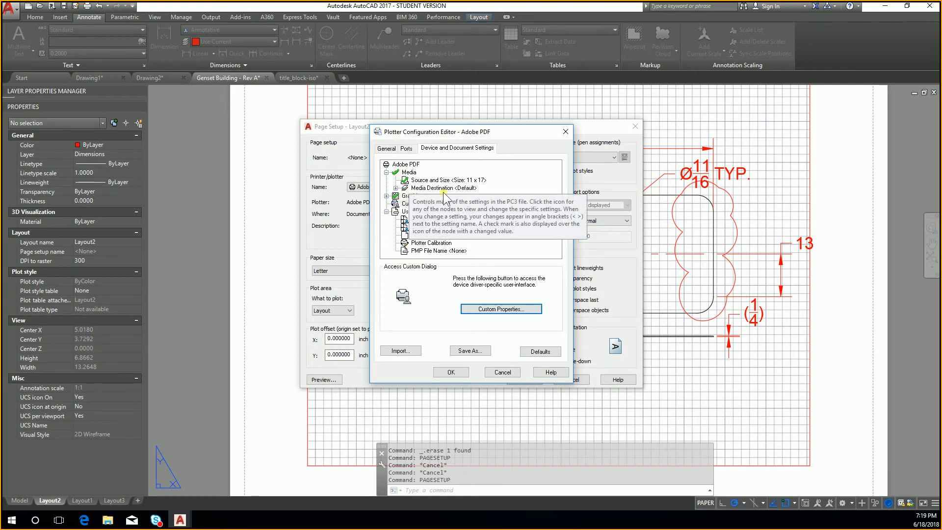
pyautogui.click(386, 195)
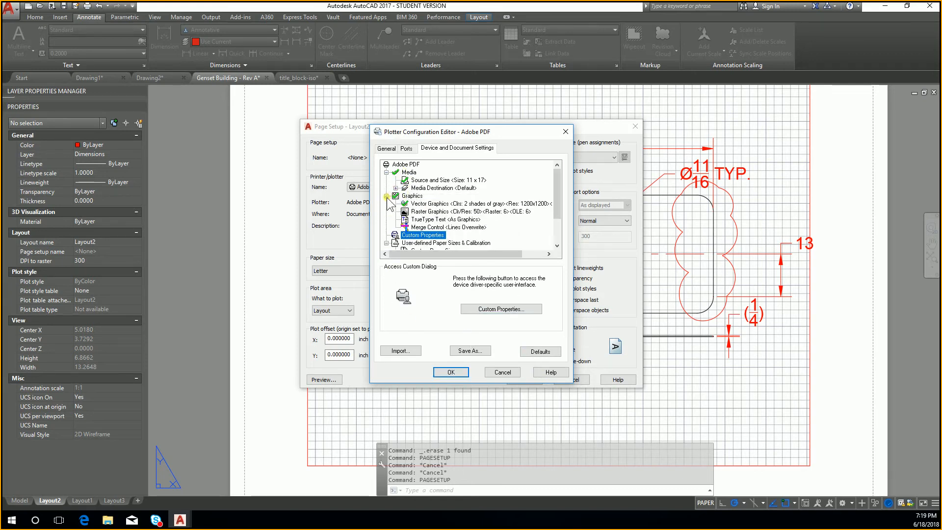
pyautogui.click(386, 196)
# Save the plotter configuration as EHTC PLOT.pc3 in the Instructor Files folder.
pyautogui.click(470, 350)
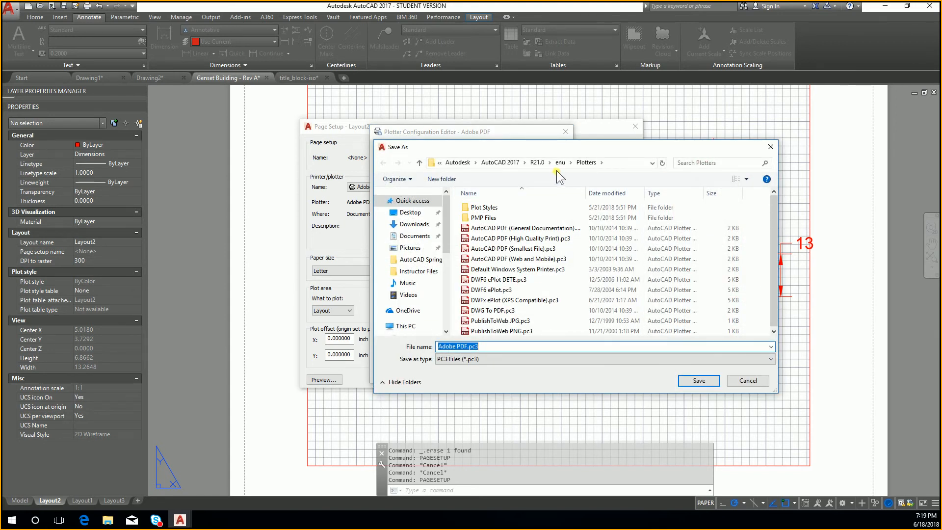
pyautogui.click(422, 271)
pyautogui.click(468, 346)
pyautogui.moveTo(468, 347); pyautogui.dragTo(380, 346)
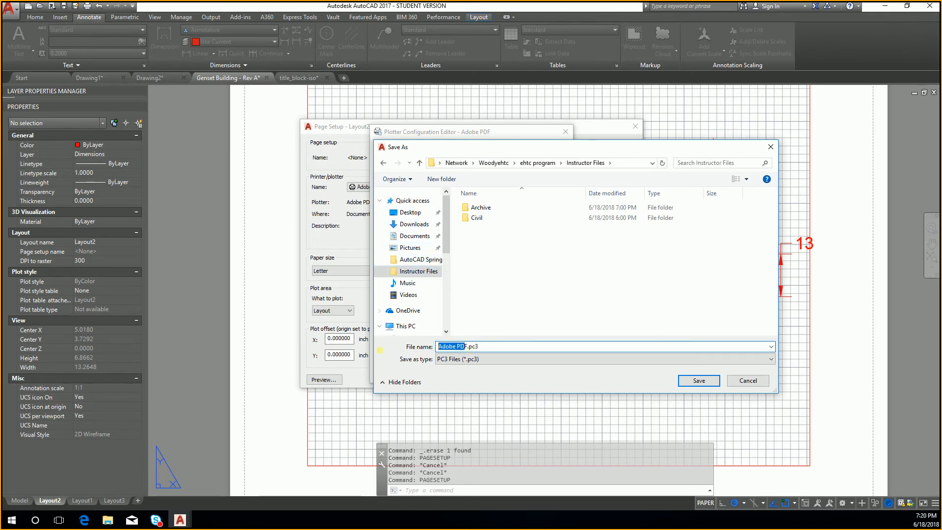
pyautogui.write('Full Bl')
pyautogui.press('BackSpace')
pyautogui.press('BackSpace')
pyautogui.press('BackSpace')
pyautogui.press('BackSpace')
pyautogui.press('BackSpace')
pyautogui.press('BackSpace')
pyautogui.write('EHTC PD')
pyautogui.press('BackSpace')
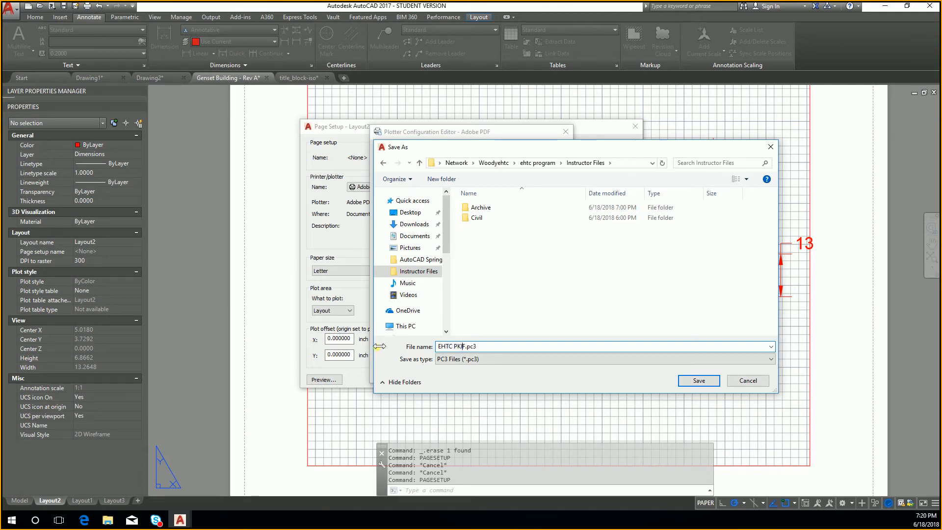
pyautogui.press('Delete')
pyautogui.write('LOT')
pyautogui.press('Left')
pyautogui.press('Left')
pyautogui.press('Left')
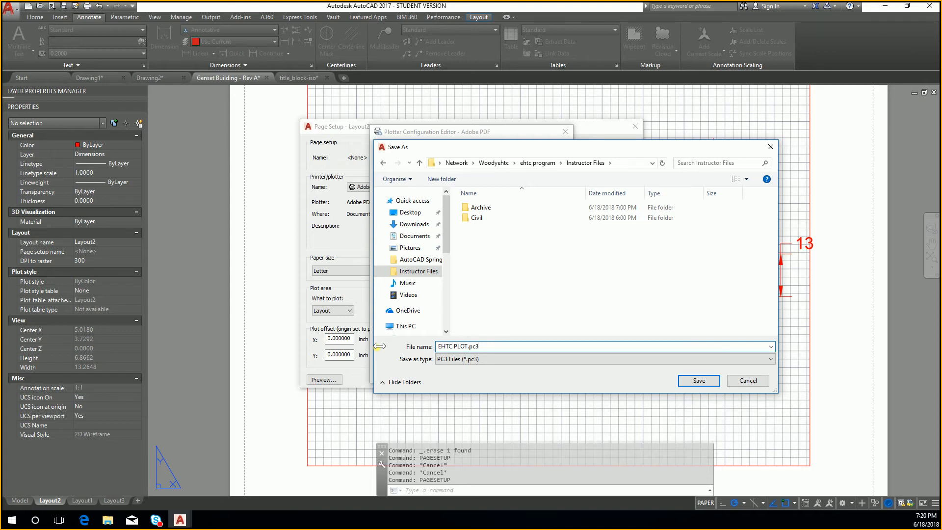
pyautogui.click(696, 381)
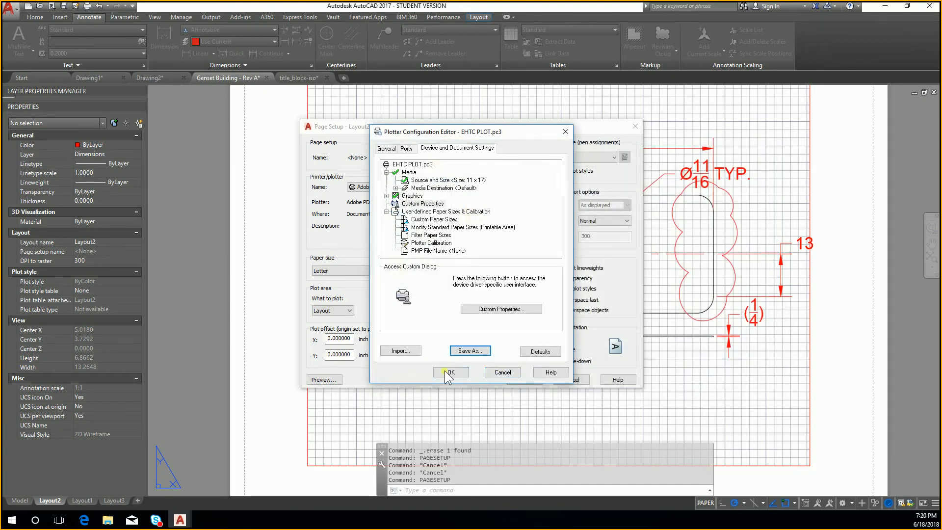
# Check which file types can be imported into the EHTC PLOT.pc3 plotter configuration, without importing anything.
pyautogui.click(415, 349)
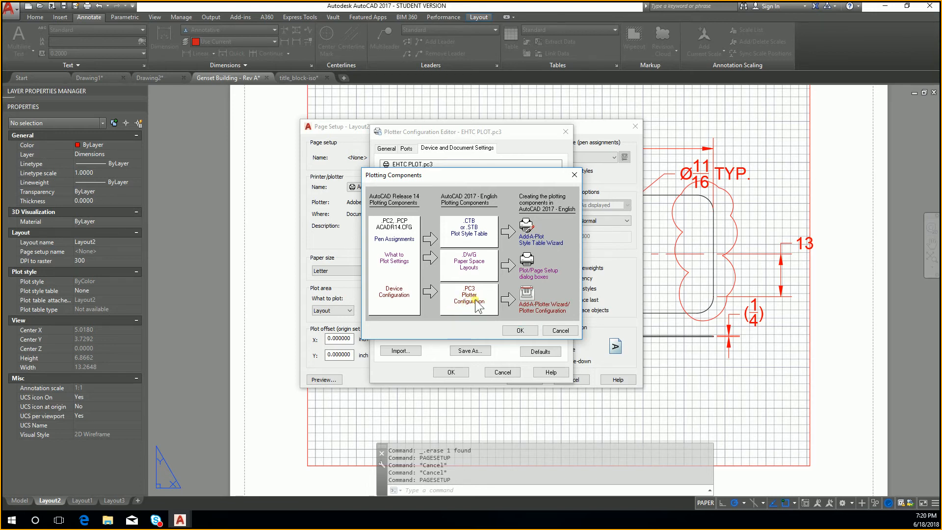
pyautogui.click(520, 330)
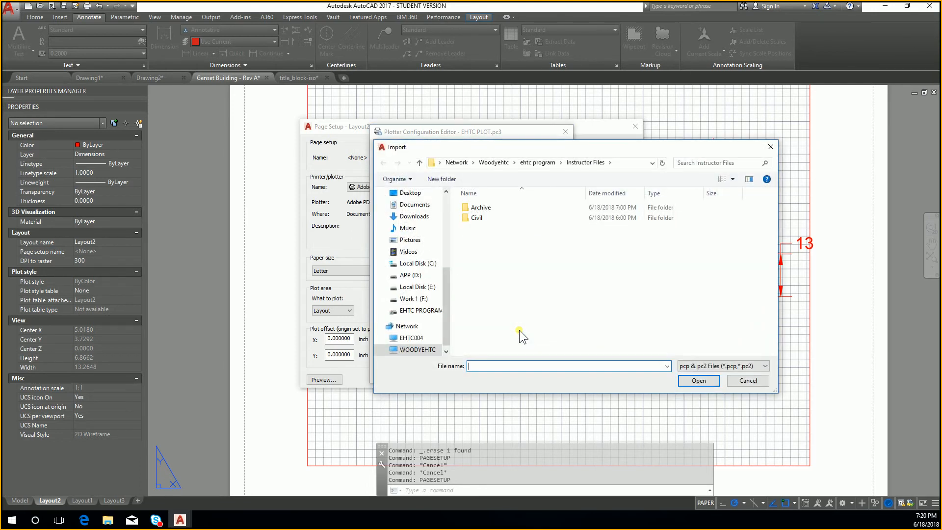
pyautogui.click(721, 368)
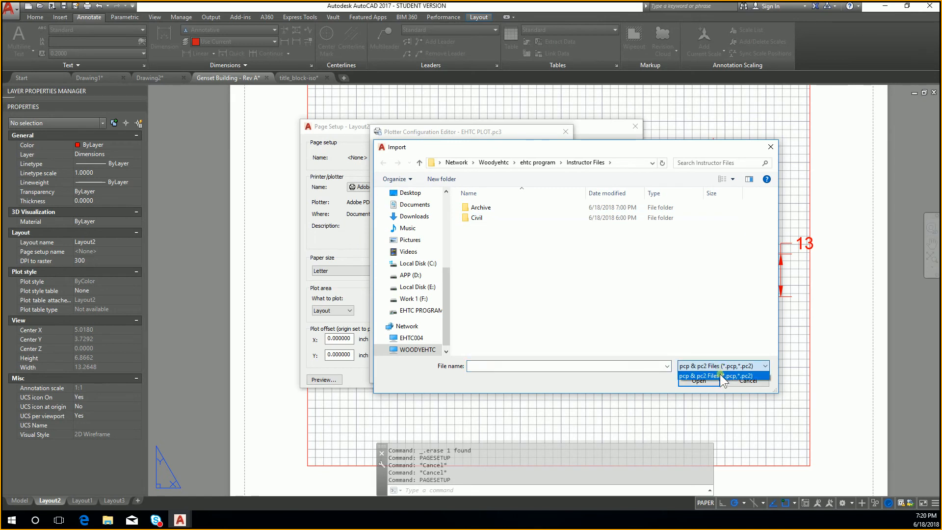
pyautogui.click(716, 368)
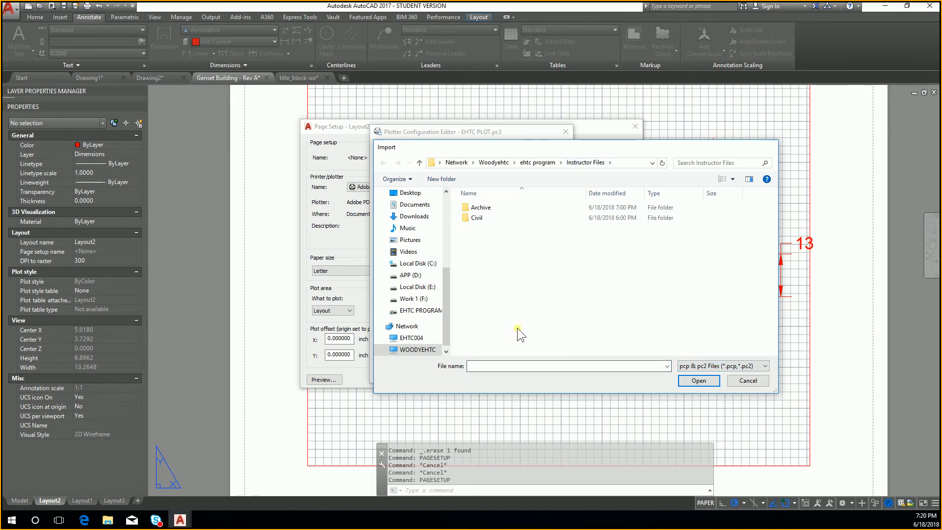
pyautogui.press('Escape')
pyautogui.click(410, 350)
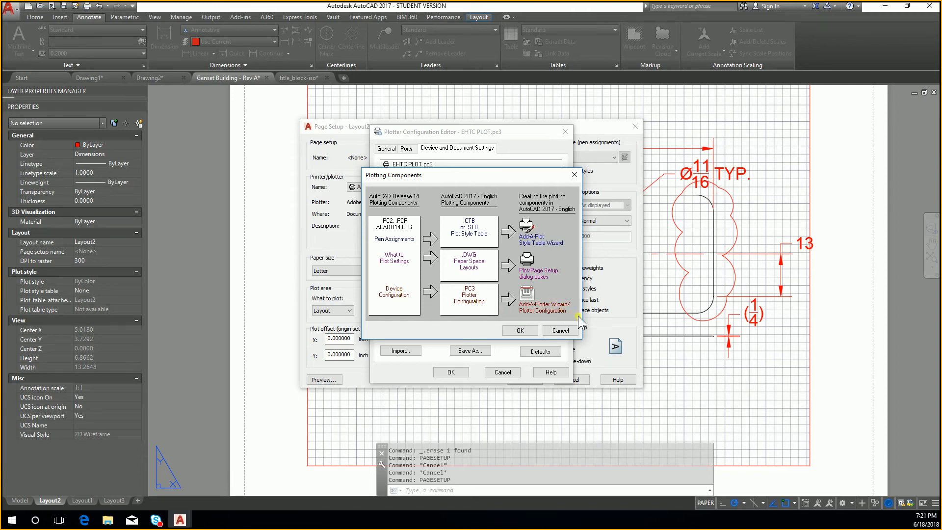
pyautogui.press('Escape')
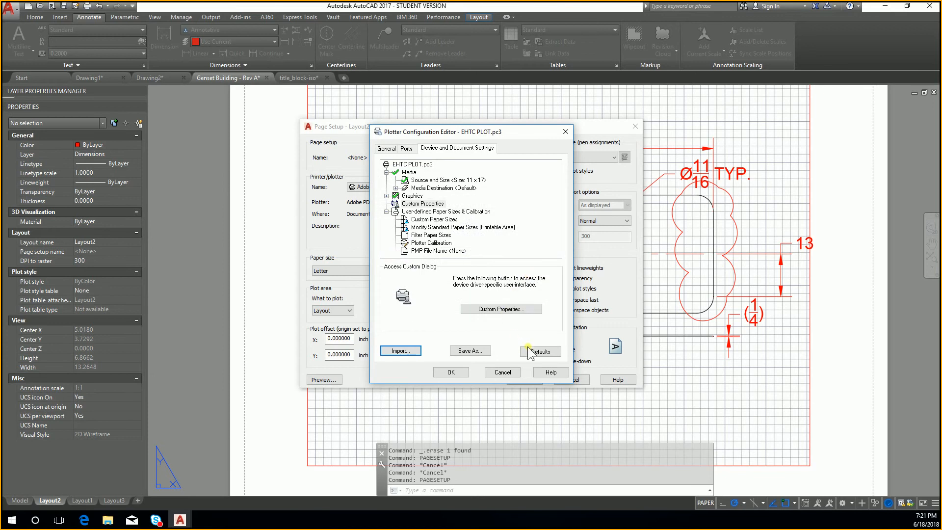
# Check the file types available for saving the plotter configuration, and leave the configuration editor without saving again.
pyautogui.click(484, 351)
pyautogui.click(594, 358)
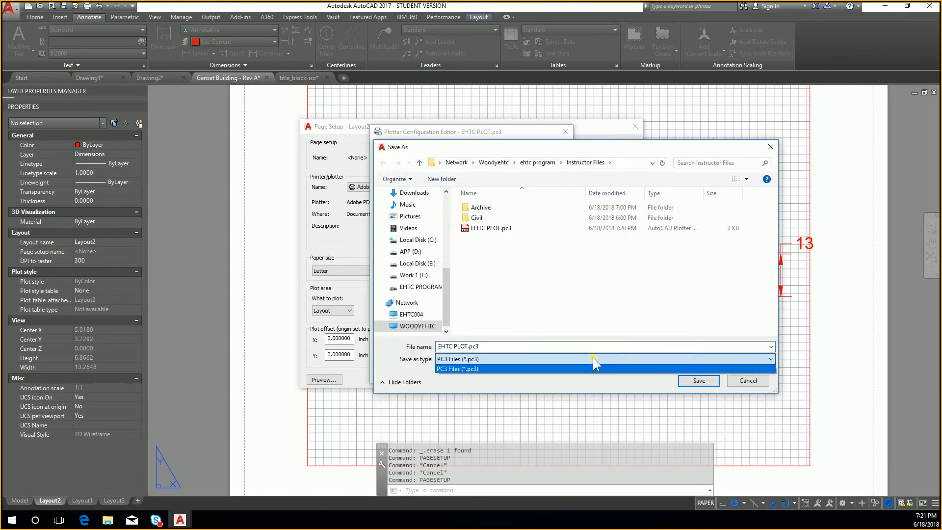
pyautogui.press('Escape')
pyautogui.press('Escape')
pyautogui.press('Escape')
# Create a color-dependent plot style table named EHTC PLOT from scratch and use it for the current drawing.
pyautogui.click(599, 160)
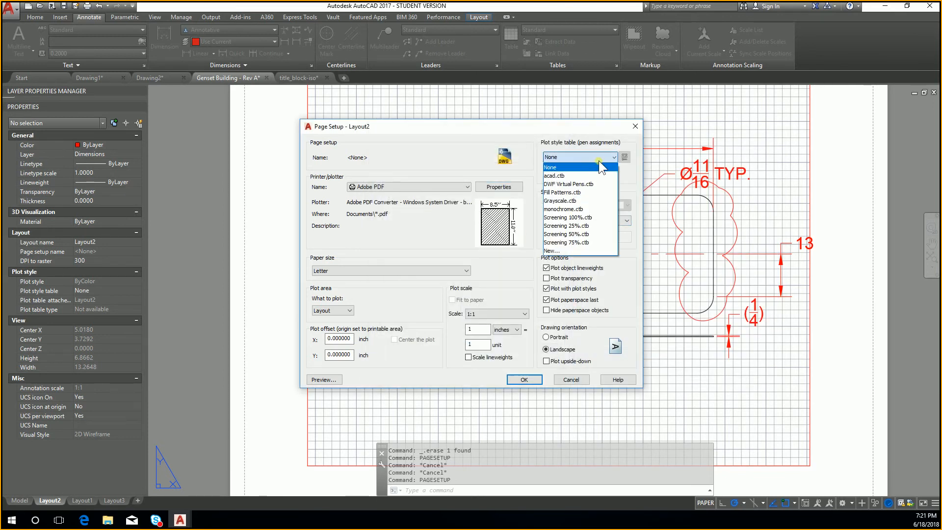
pyautogui.click(612, 157)
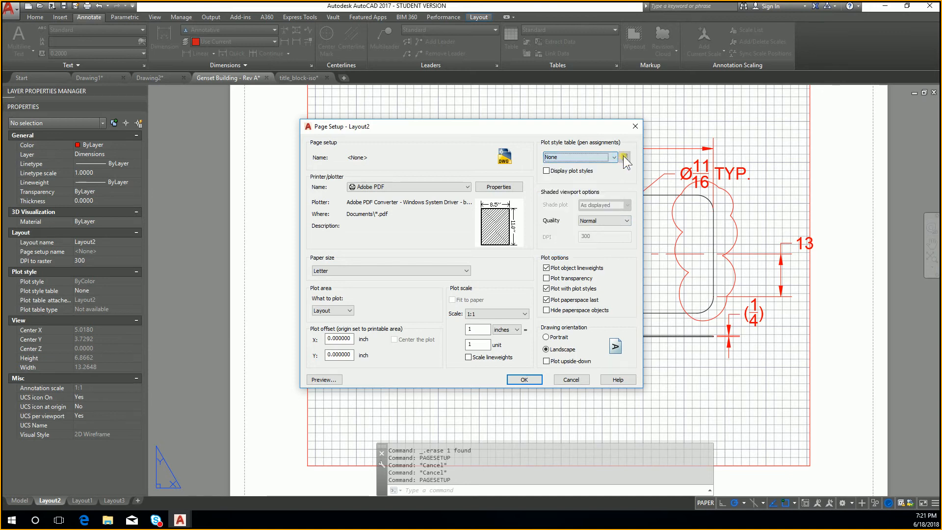
pyautogui.click(613, 157)
pyautogui.click(605, 248)
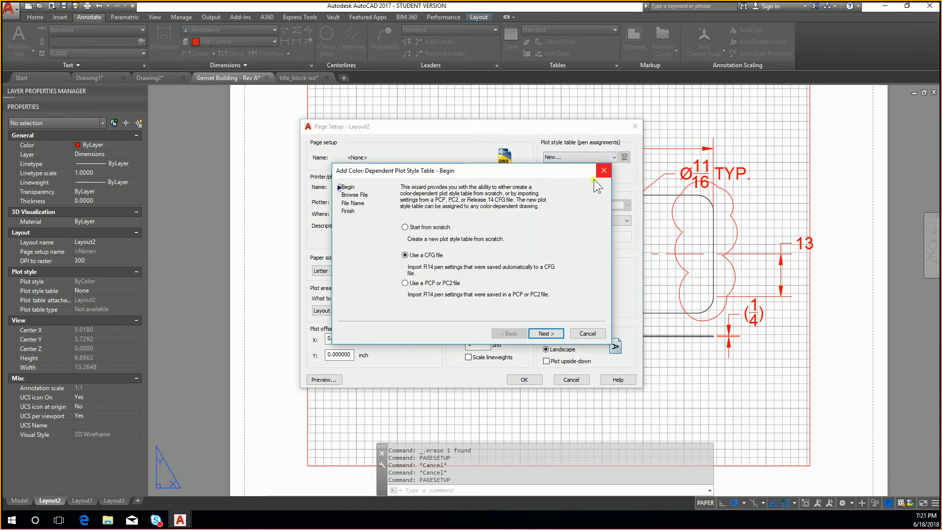
pyautogui.click(448, 284)
pyautogui.click(434, 227)
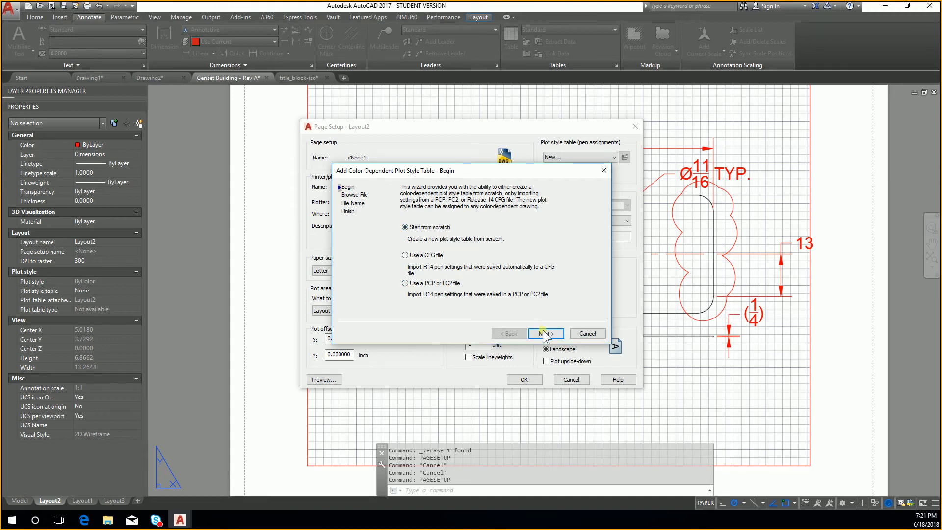
pyautogui.click(544, 333)
pyautogui.write('E')
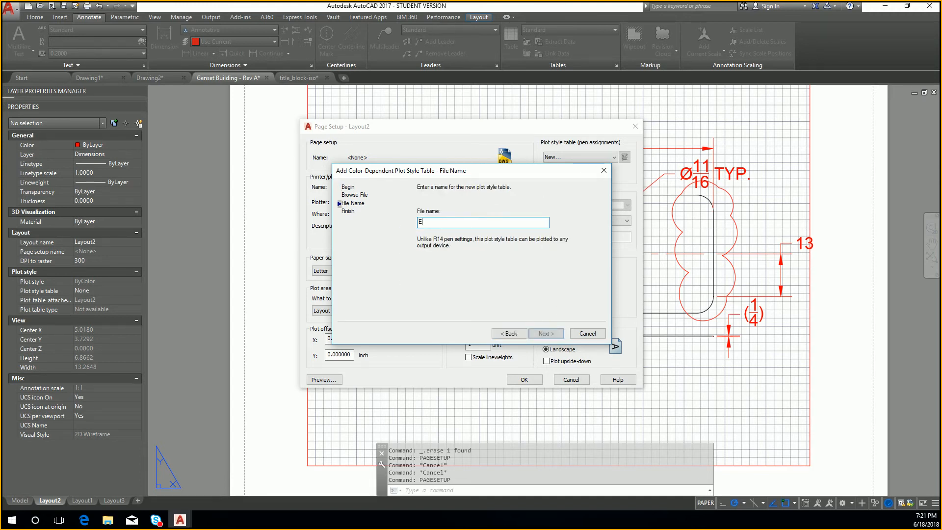
pyautogui.write('HTC PPEN')
pyautogui.press('BackSpace')
pyautogui.press('BackSpace')
pyautogui.press('BackSpace')
pyautogui.write('PLOT')
pyautogui.press('Return')
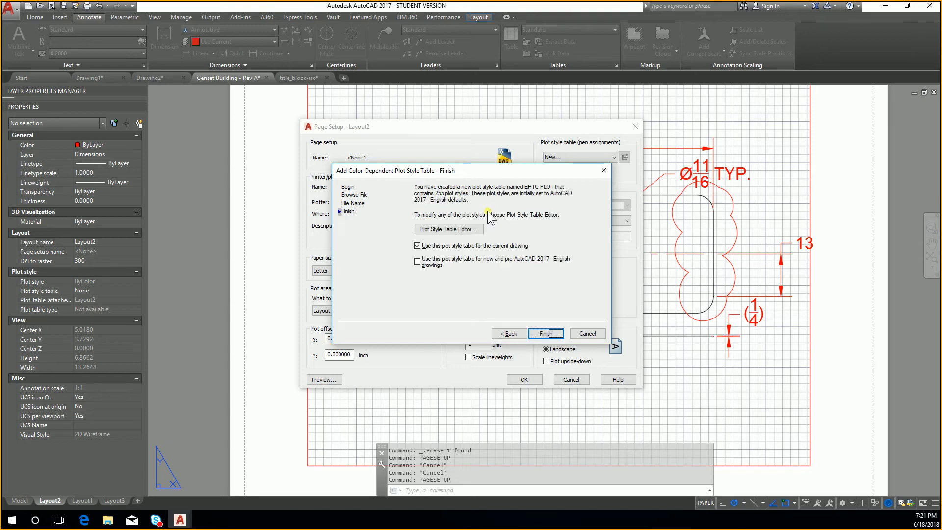
pyautogui.click(544, 335)
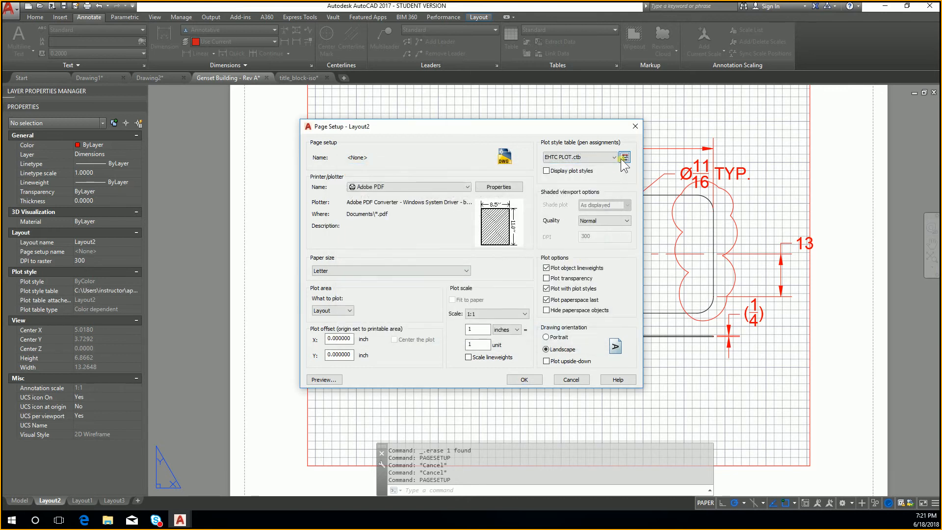
# Review Layout2's plot style table, Adobe PDF plotter properties, paper sizes and available plotters in the page setup.
pyautogui.click(622, 157)
pyautogui.click(580, 129)
pyautogui.click(612, 157)
pyautogui.click(611, 157)
pyautogui.click(499, 187)
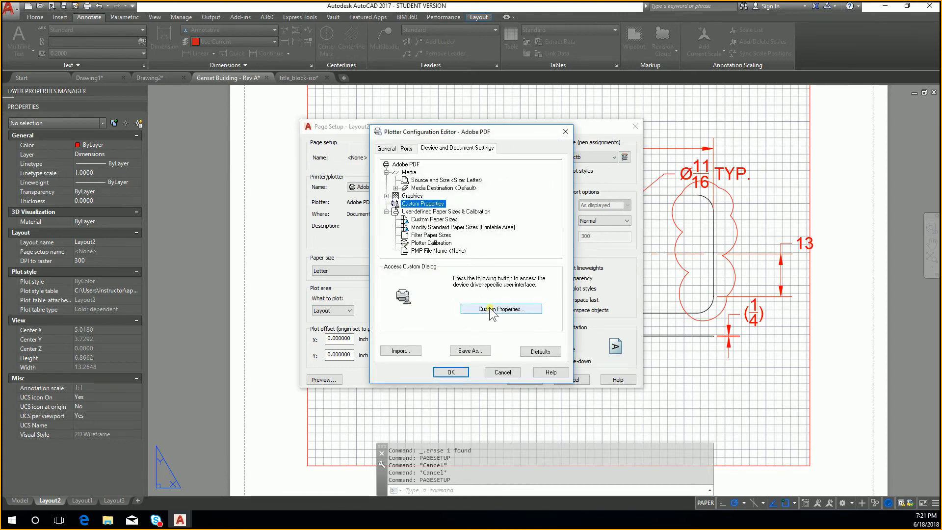
pyautogui.click(451, 372)
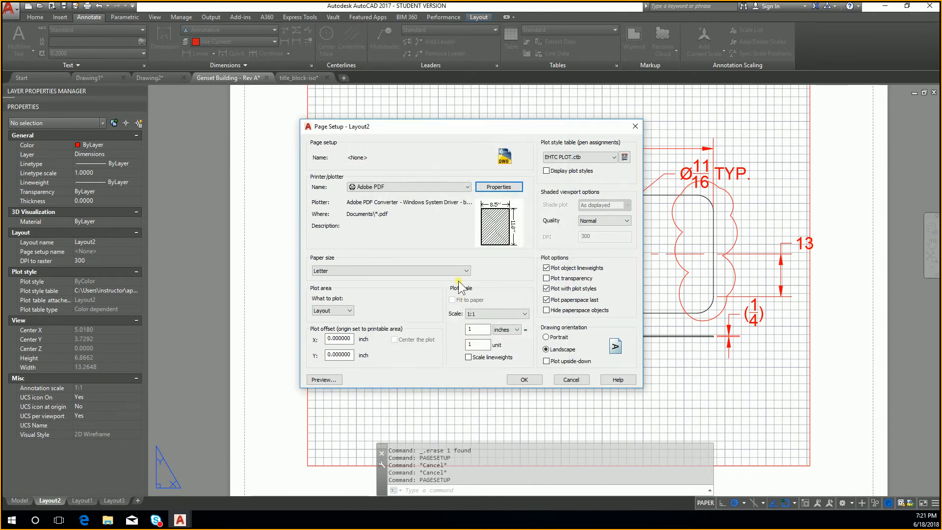
pyautogui.click(446, 270)
pyautogui.click(446, 270)
pyautogui.click(451, 187)
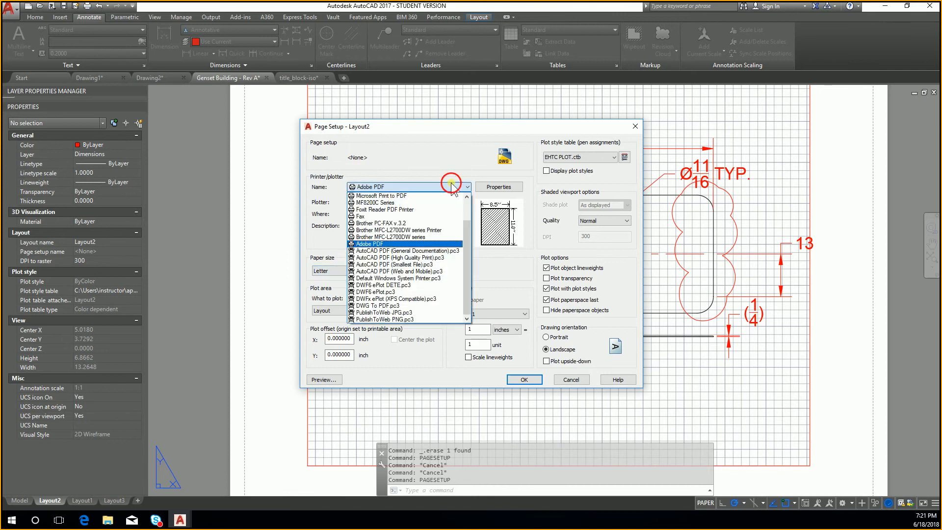
pyautogui.click(450, 186)
# Recheck the Adobe PDF plotter's custom properties and importable file types, and leave its configuration unchanged.
pyautogui.click(498, 186)
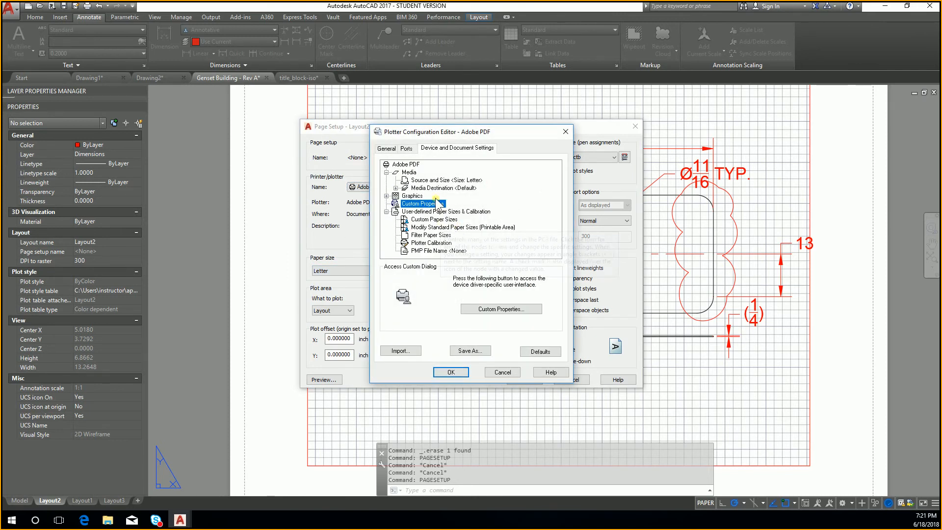
pyautogui.click(501, 310)
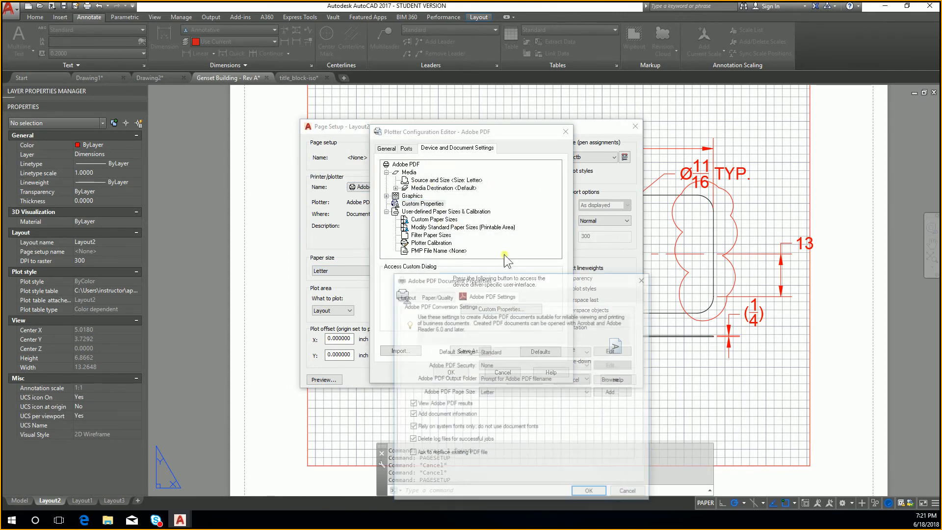
pyautogui.press('Escape')
pyautogui.click(407, 350)
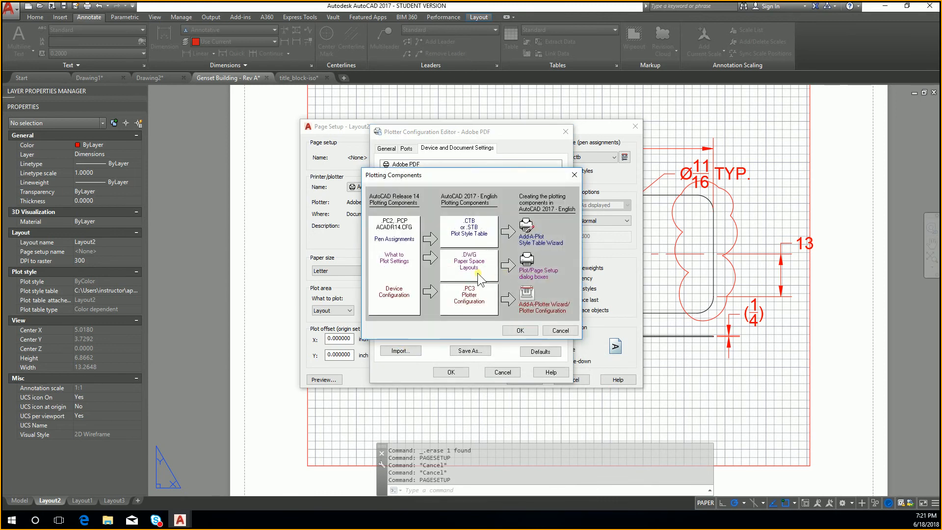
pyautogui.click(520, 330)
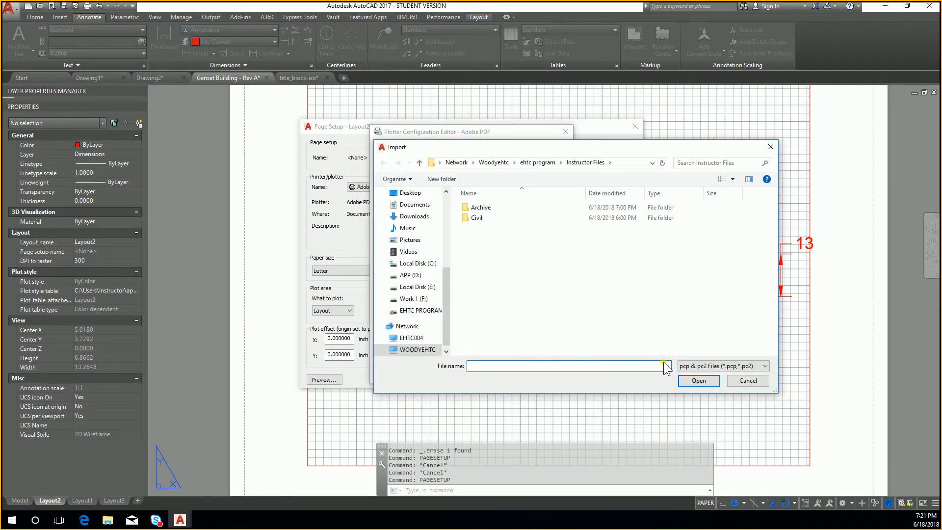
pyautogui.click(692, 367)
pyautogui.press('Escape')
pyautogui.press('Escape')
pyautogui.press('Escape')
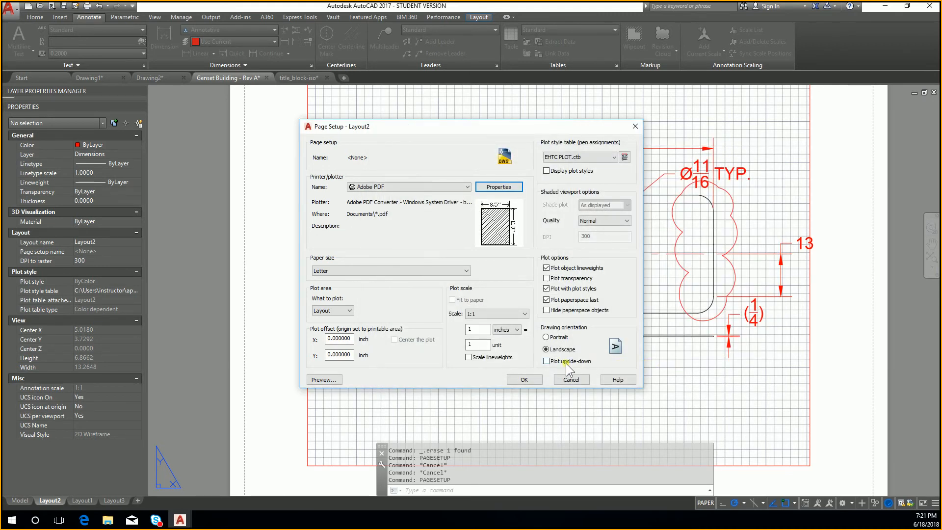
# Set Layout2's paper size to 11 x 17.
pyautogui.click(390, 269)
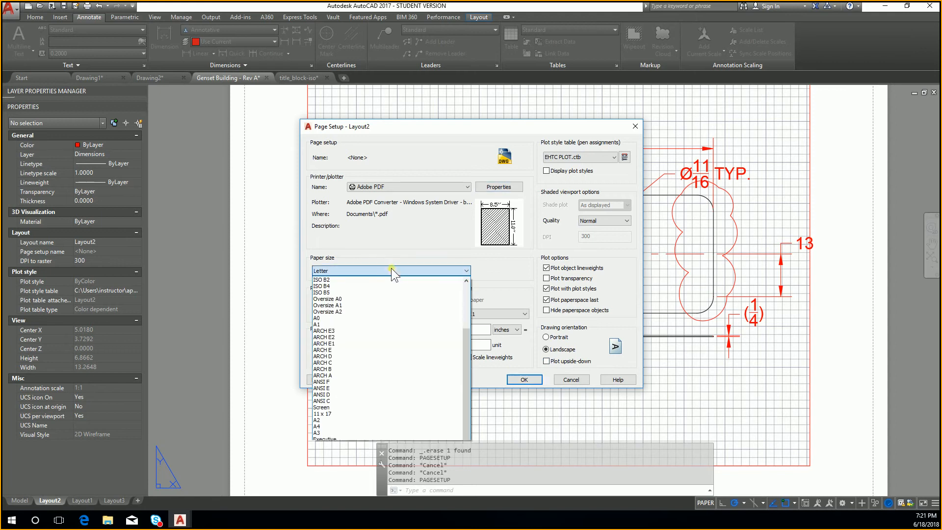
pyautogui.press('1')
pyautogui.press('Return')
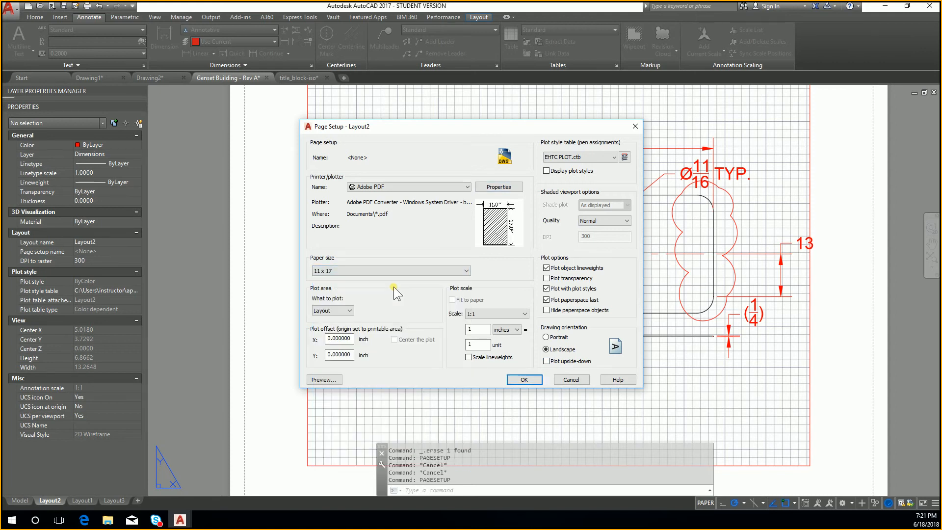
# Keep the plot area at Layout and the drawing orientation at Landscape, and preview the plot.
pyautogui.click(345, 314)
pyautogui.click(334, 310)
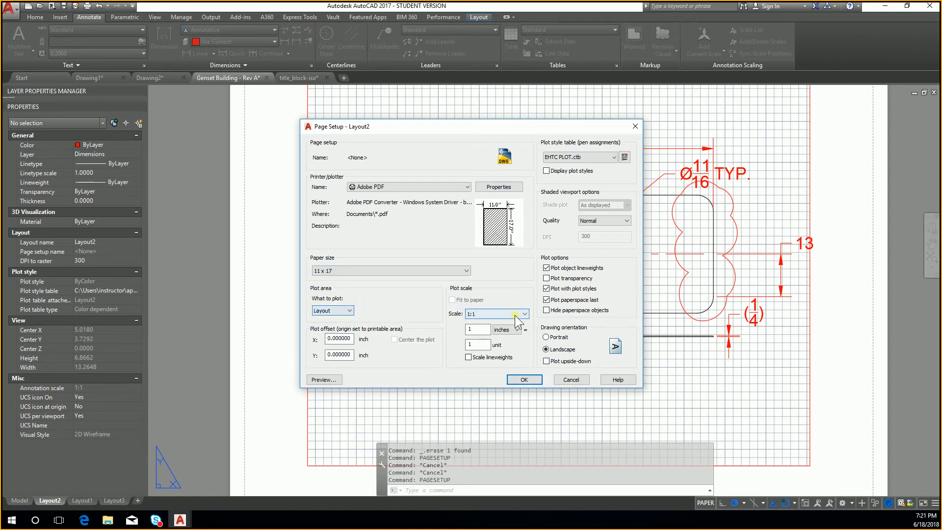
pyautogui.click(558, 337)
pyautogui.click(563, 350)
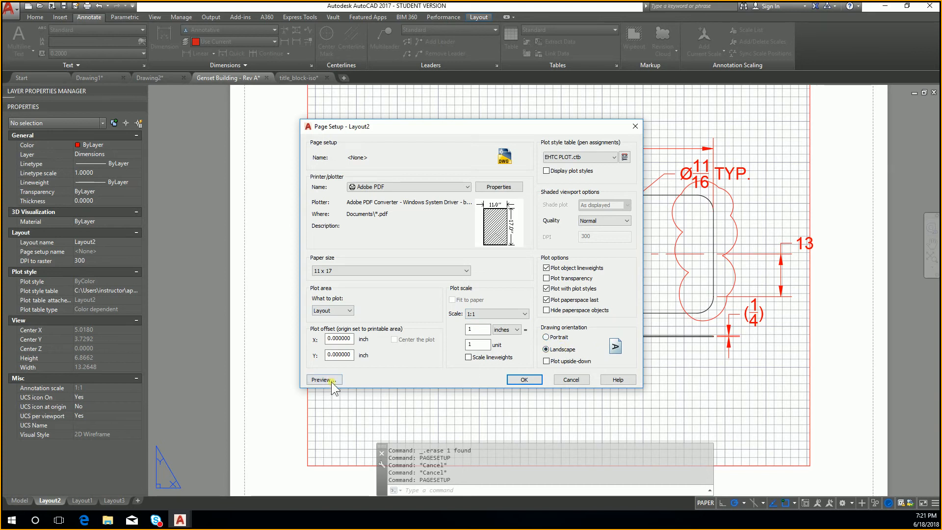
pyautogui.click(331, 381)
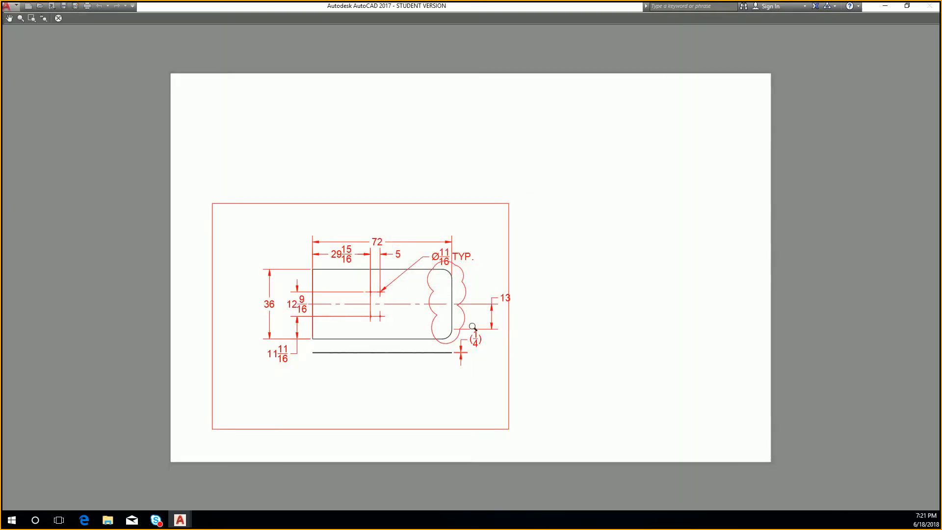
# Close the plot preview and review the paper sizes available for Layout2, leaving 11 x 17 selected.
pyautogui.press('Escape')
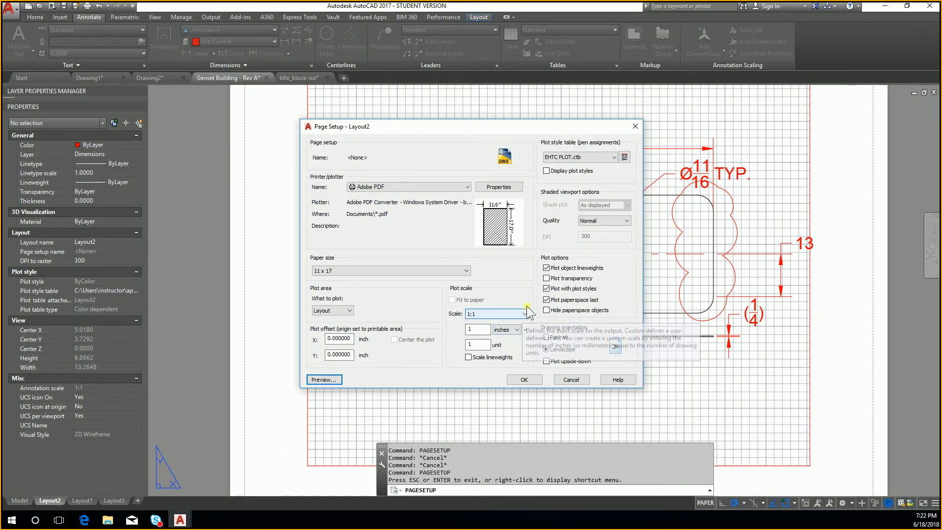
pyautogui.click(449, 272)
pyautogui.click(449, 272)
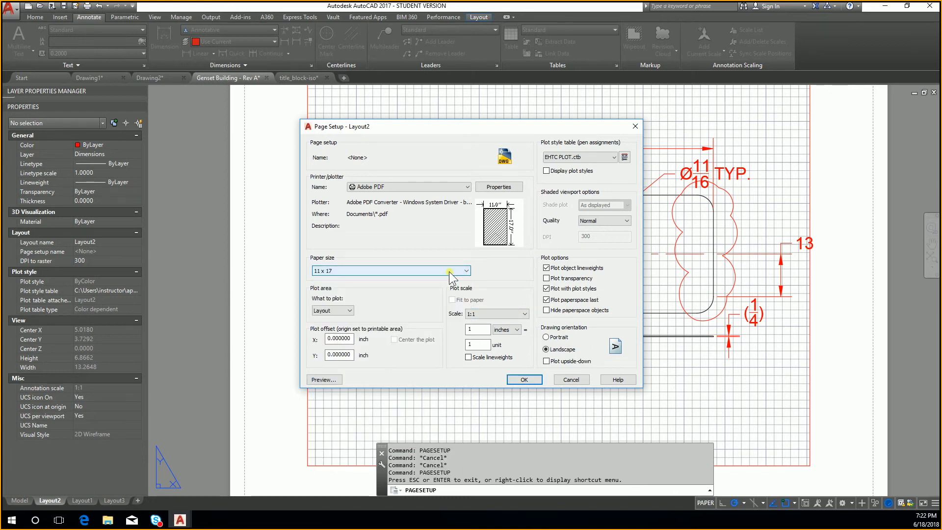
pyautogui.click(446, 272)
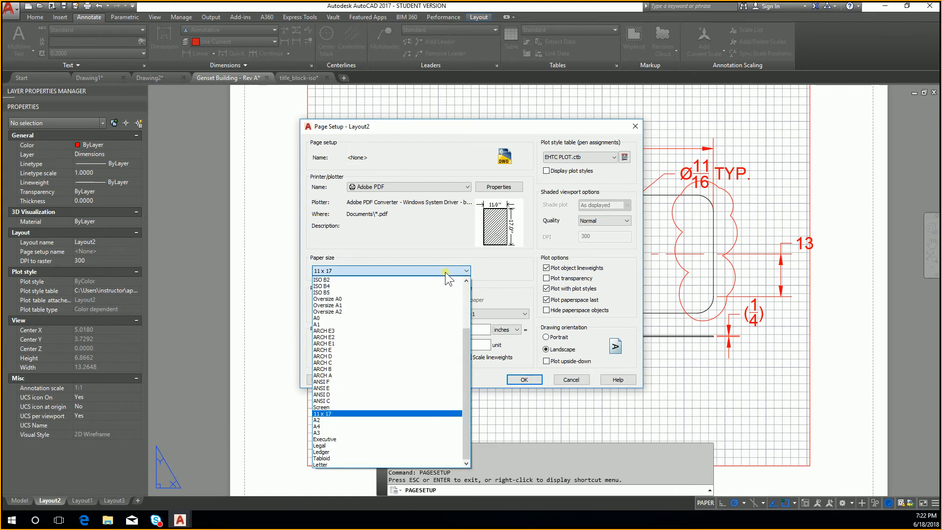
pyautogui.scroll(3, 410, 328)
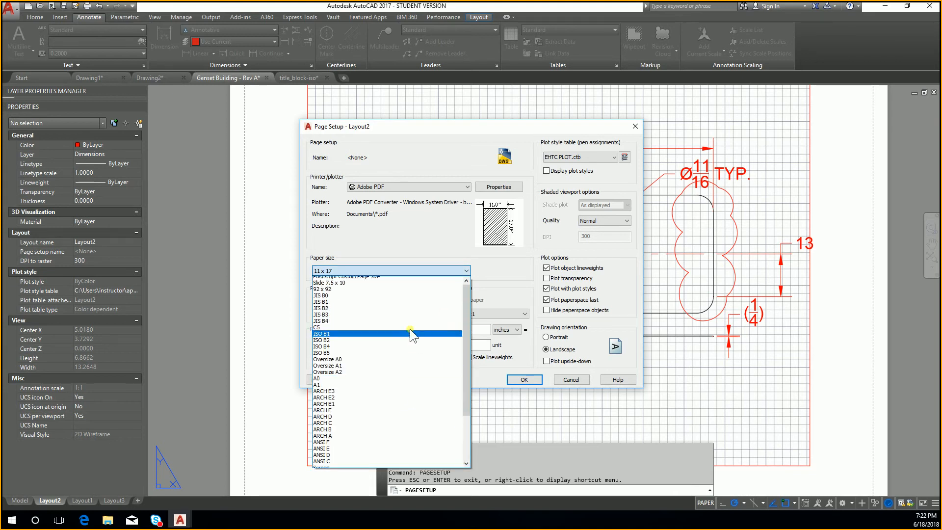
pyautogui.scroll(-2, 417, 287)
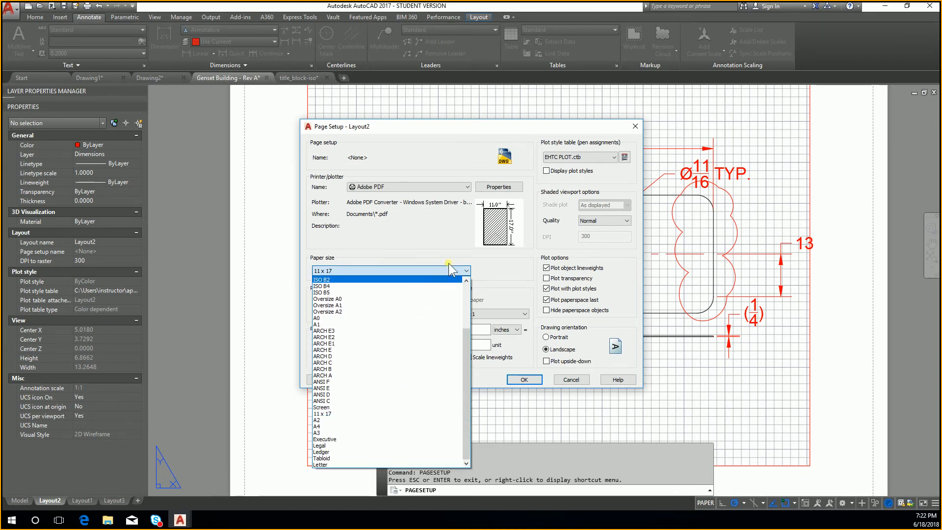
pyautogui.click(464, 272)
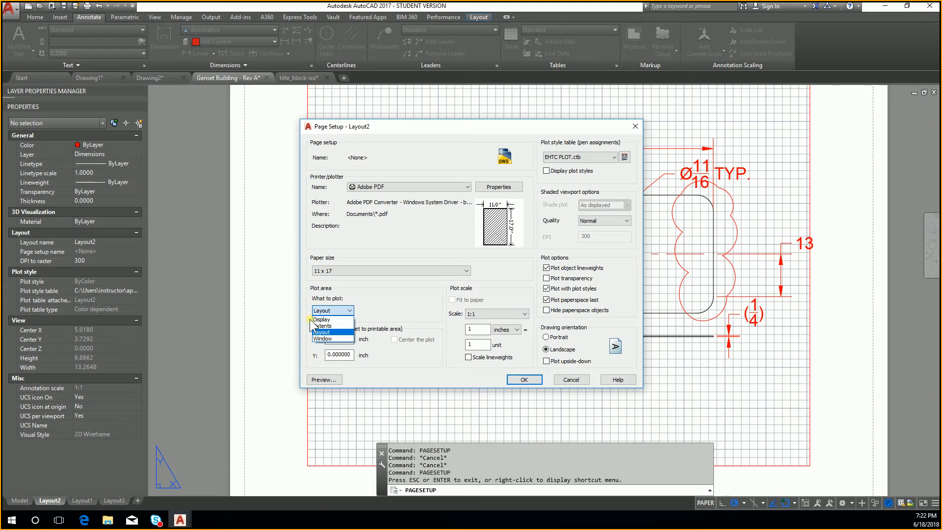
# Set Layout2's plot area to Display and preview the plot.
pyautogui.click(345, 319)
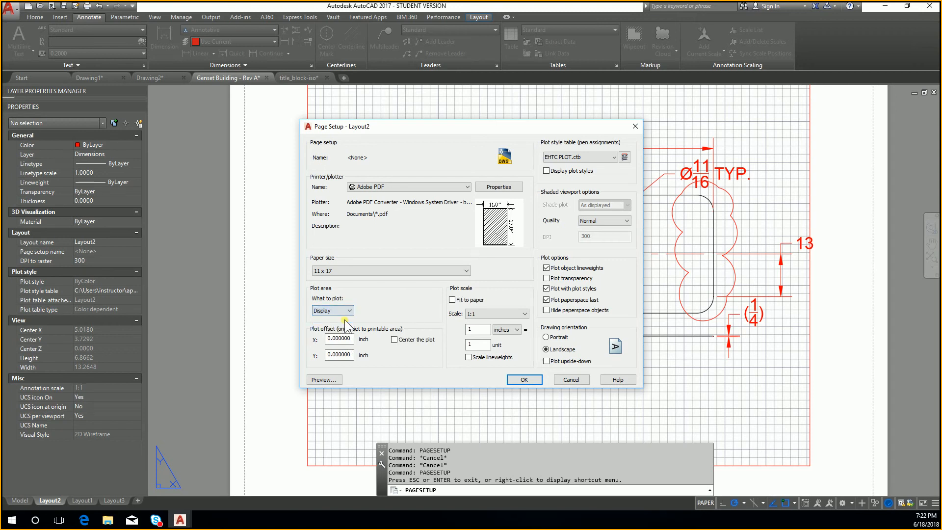
pyautogui.click(324, 379)
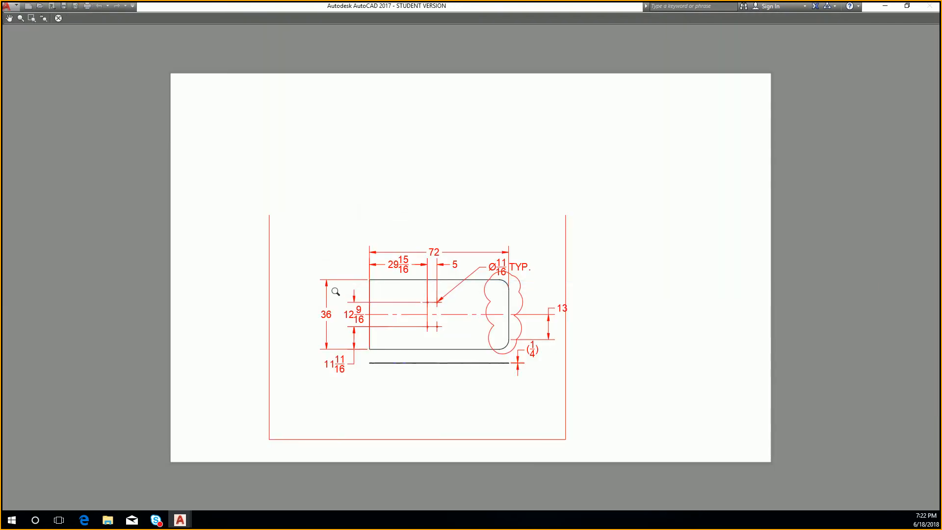
pyautogui.press('Escape')
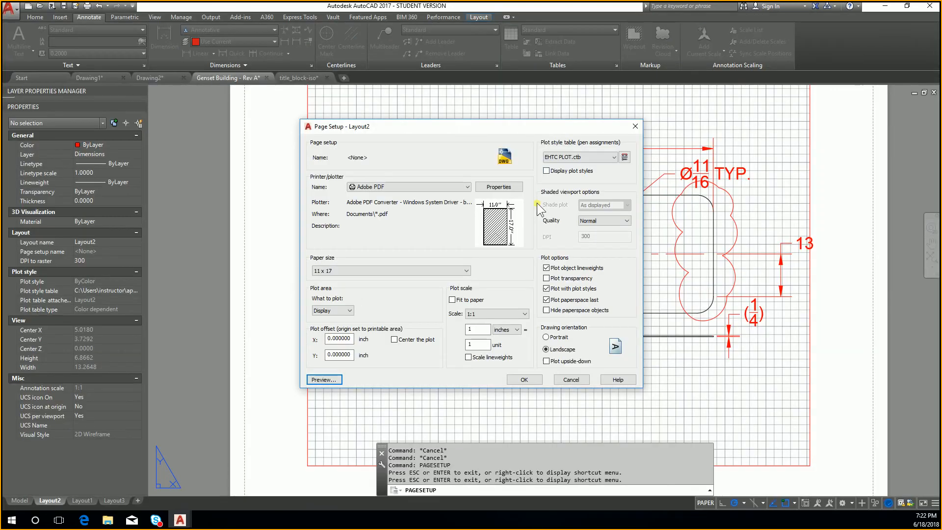
pyautogui.moveTo(564, 115); pyautogui.dragTo(660, 99)
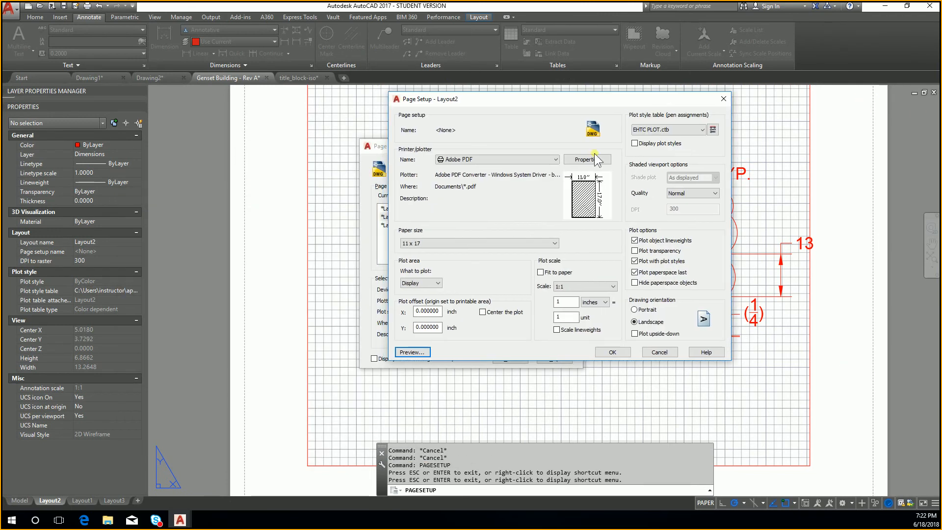
pyautogui.click(421, 283)
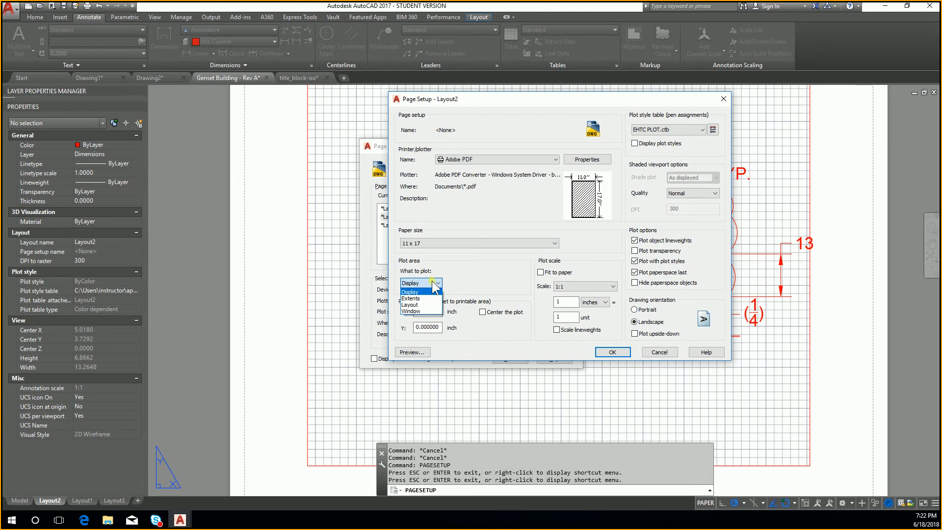
pyautogui.click(421, 290)
pyautogui.click(417, 353)
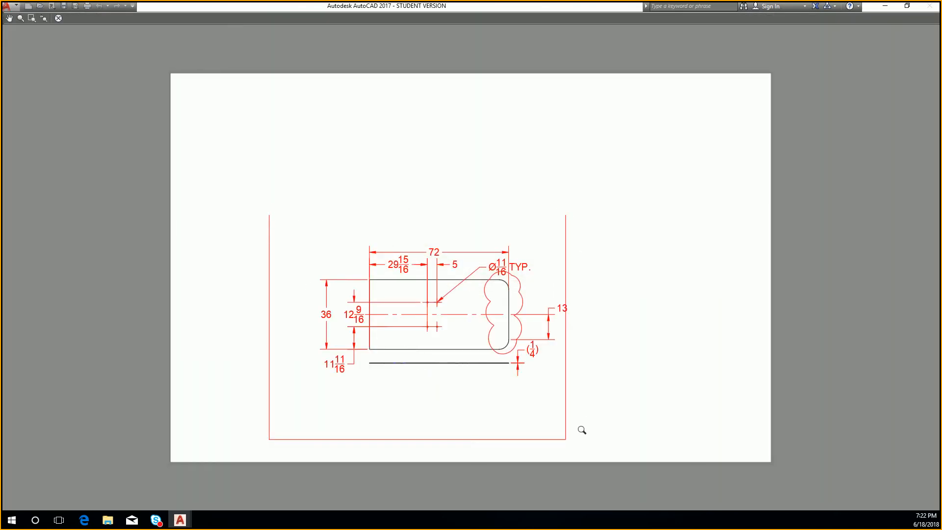
pyautogui.press('Escape')
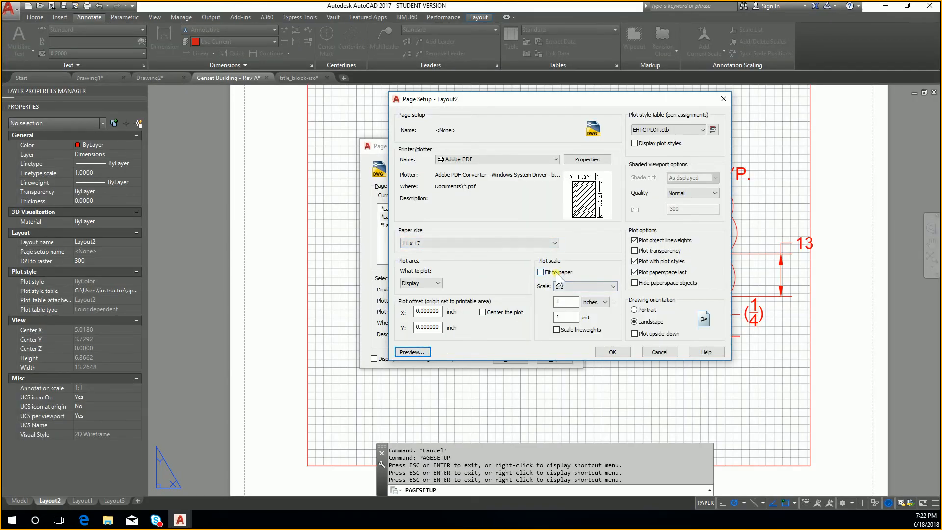
# Review Layout2's plot scale choices and scale units, keeping the scale at 1:1 in inches.
pyautogui.click(599, 286)
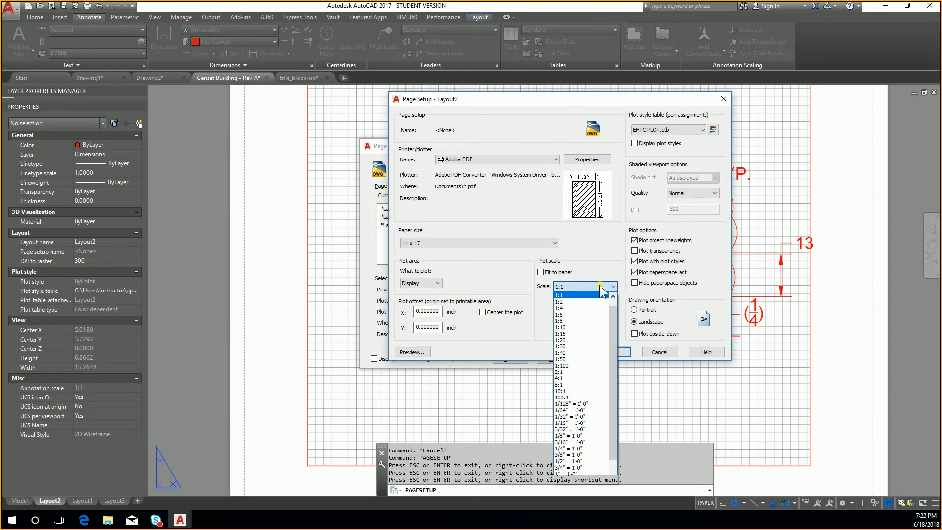
pyautogui.moveTo(612, 310); pyautogui.dragTo(614, 342)
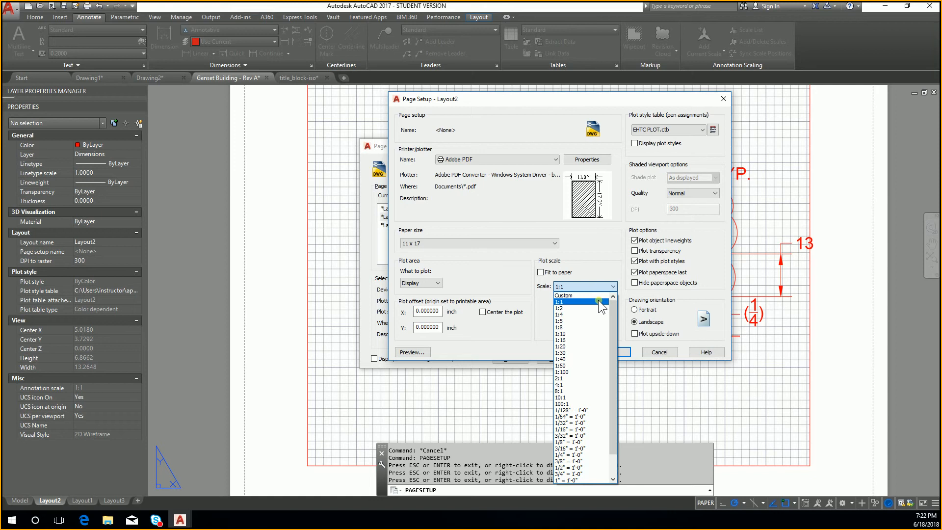
pyautogui.click(600, 301)
pyautogui.click(595, 287)
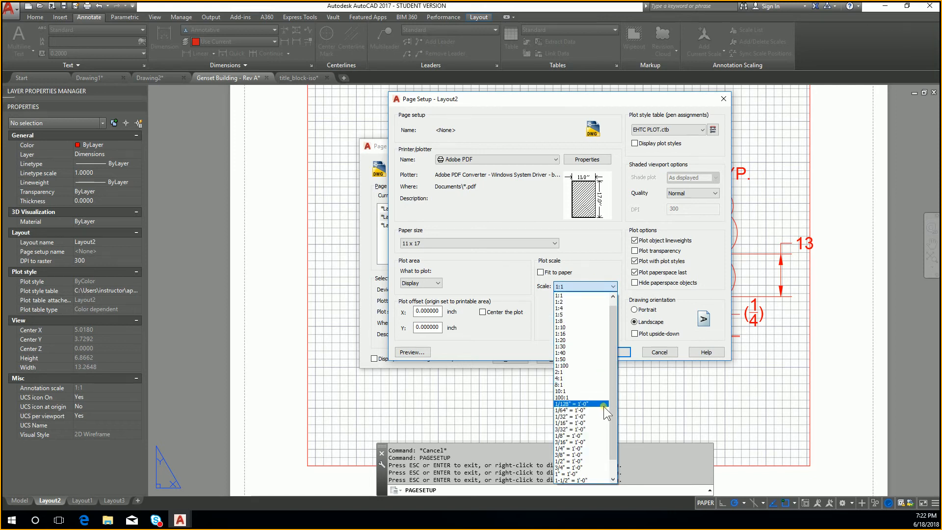
pyautogui.click(600, 295)
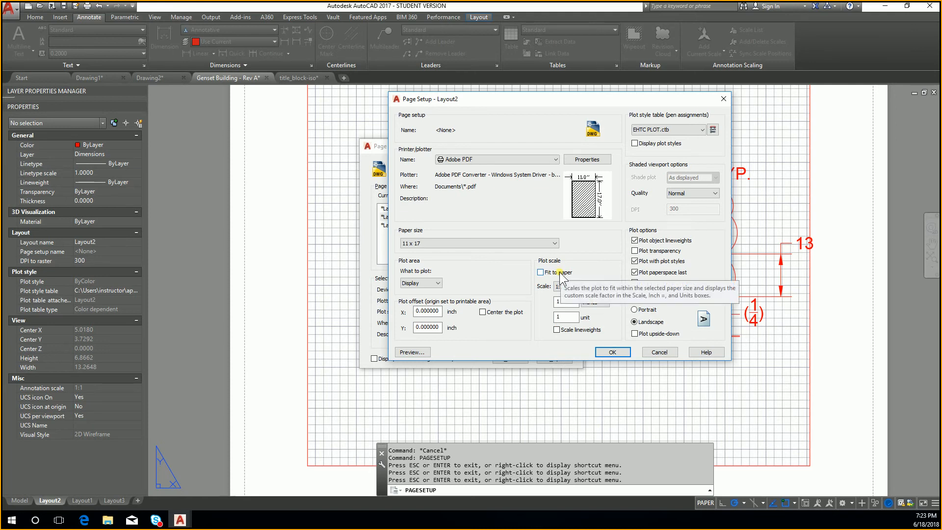
pyautogui.doubleClick(564, 302)
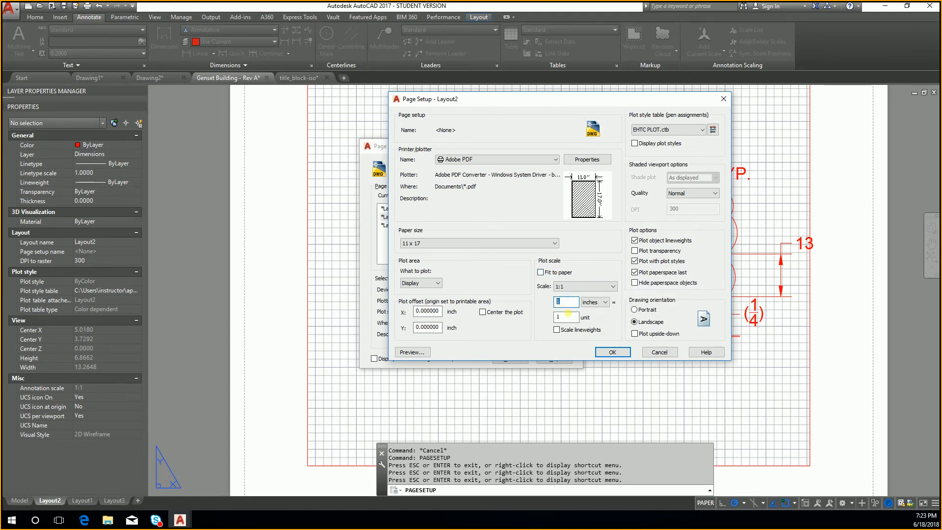
pyautogui.click(572, 318)
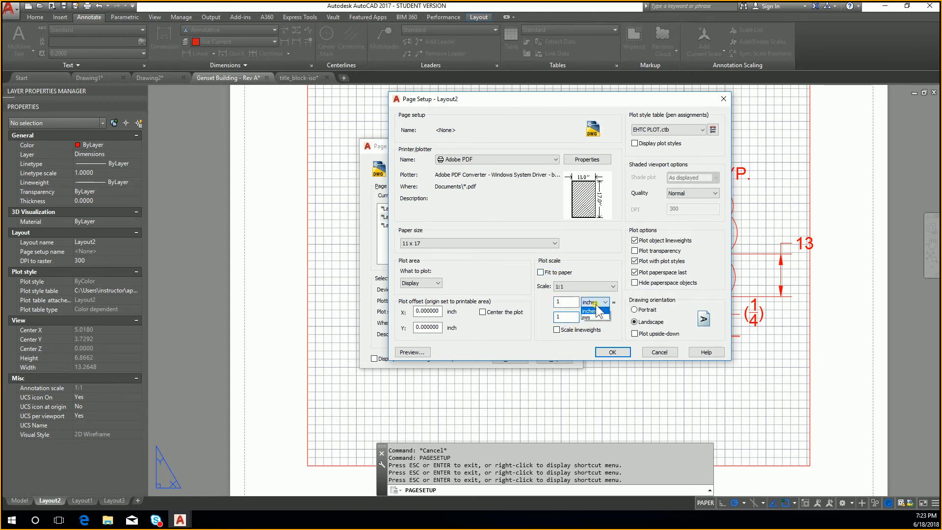
# Set Layout2's plot area to Extents, preview the plot, and return to the page setup.
pyautogui.click(436, 283)
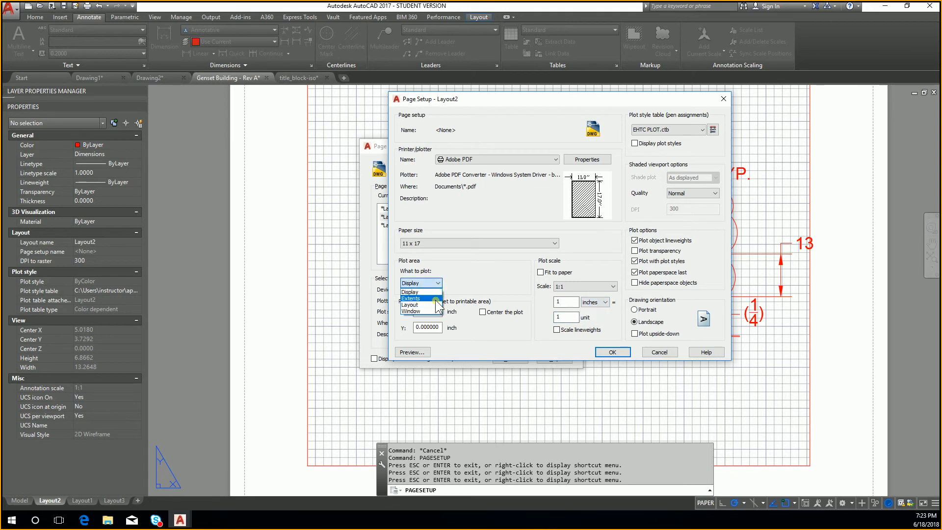
pyautogui.click(435, 299)
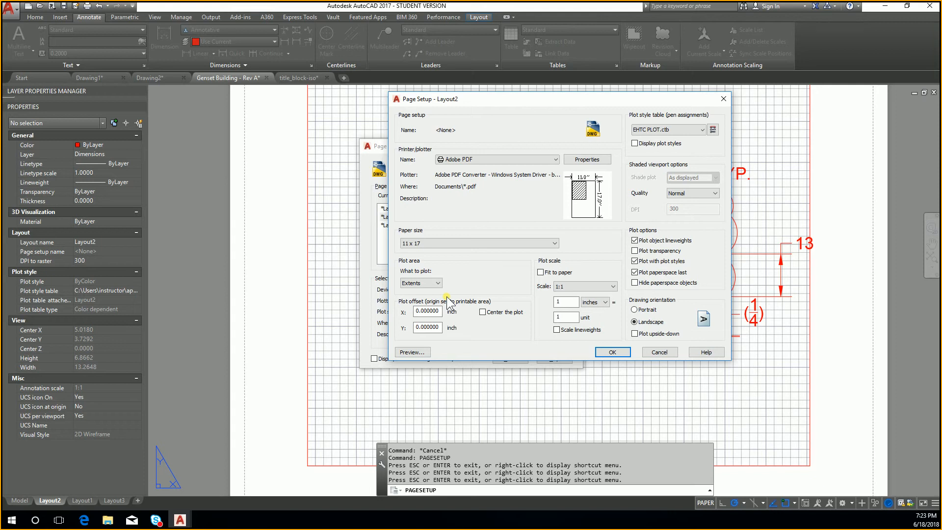
pyautogui.click(415, 353)
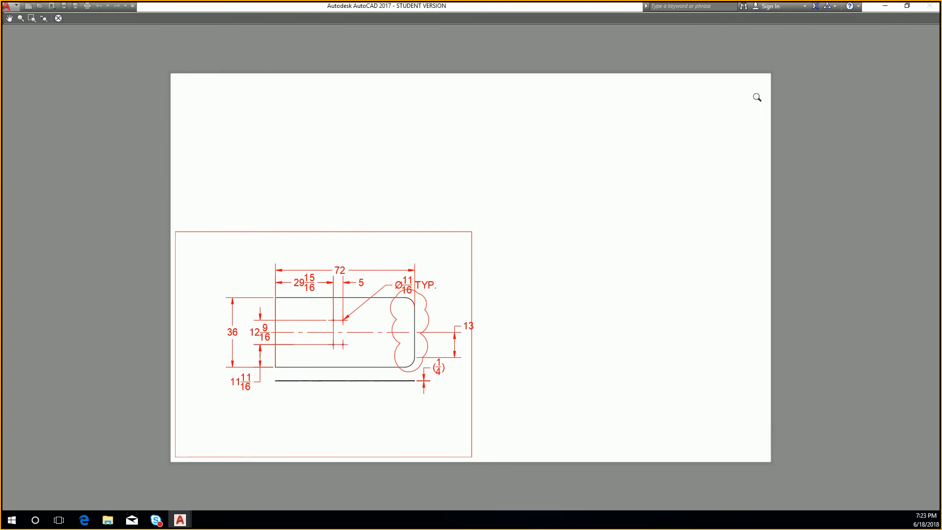
pyautogui.press('Escape')
# Scale Layout2's plot to fit the paper, preview it, and cancel out of the page setup.
pyautogui.click(555, 272)
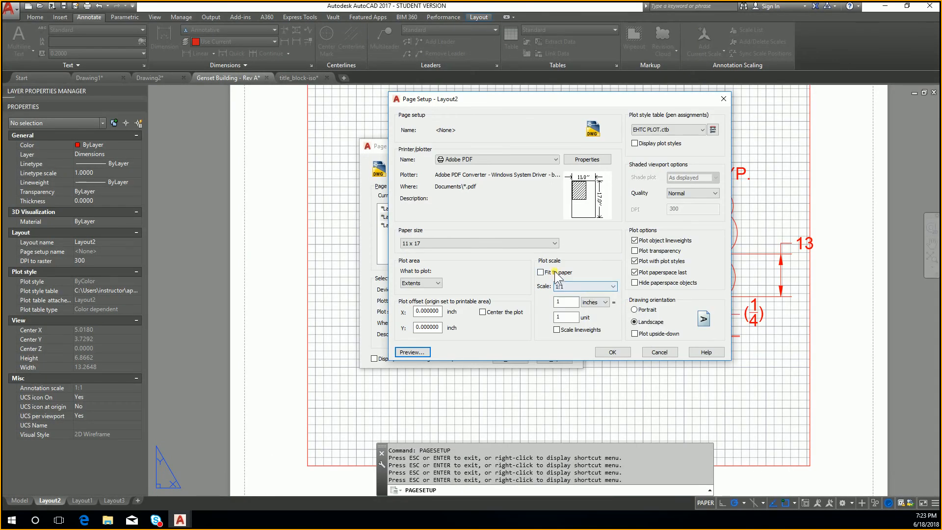
pyautogui.click(413, 351)
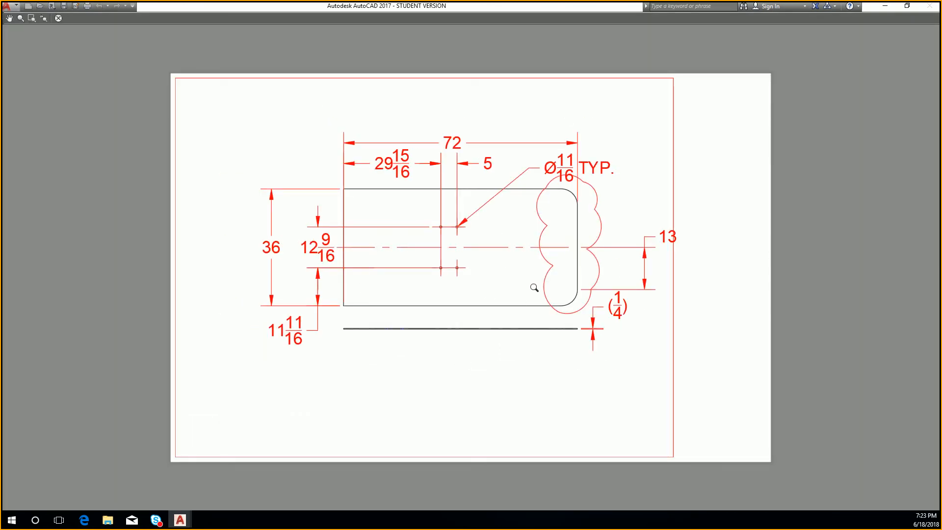
pyautogui.press('Escape')
pyautogui.press('Escape')
pyautogui.press('Escape')
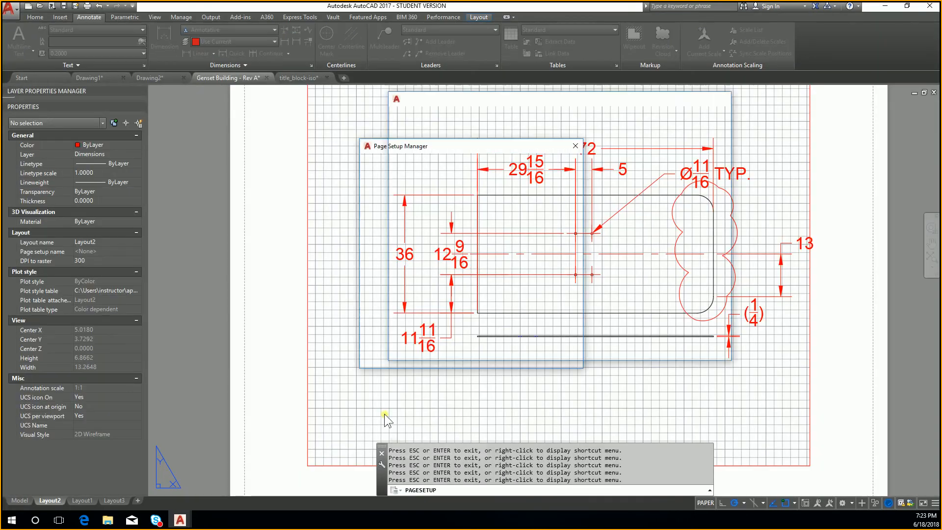
# Activate Layout2's viewport, zoom out inside it, and undo the zoom.
pyautogui.click(17, 499)
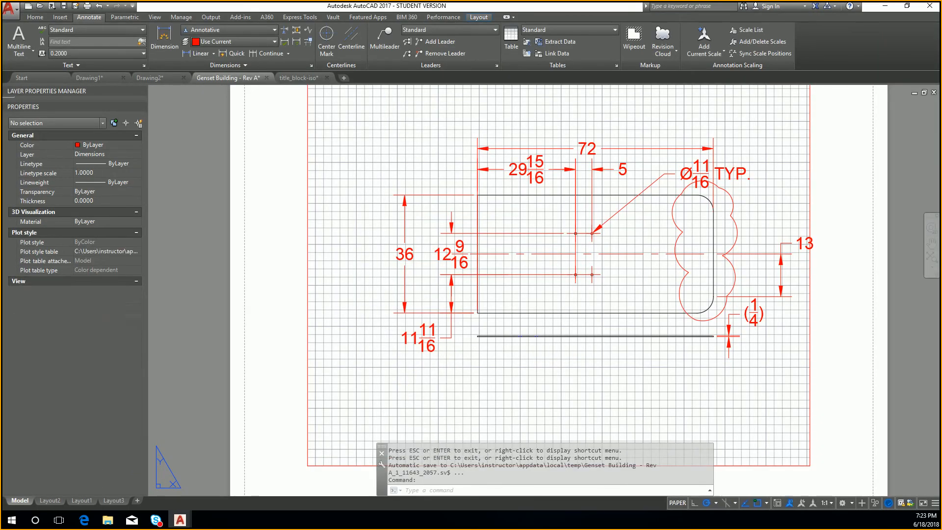
pyautogui.click(50, 500)
pyautogui.doubleClick(791, 160)
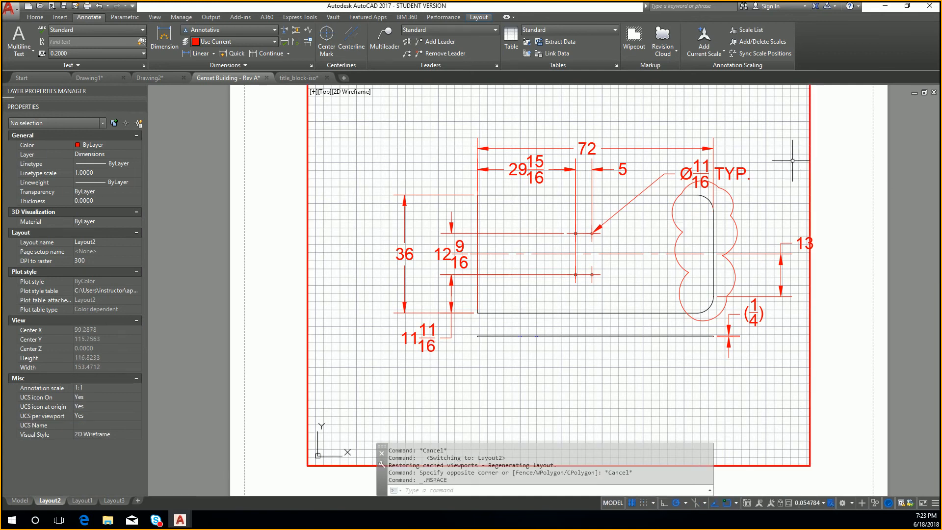
pyautogui.press('Escape')
pyautogui.press('Escape')
pyautogui.press('Escape')
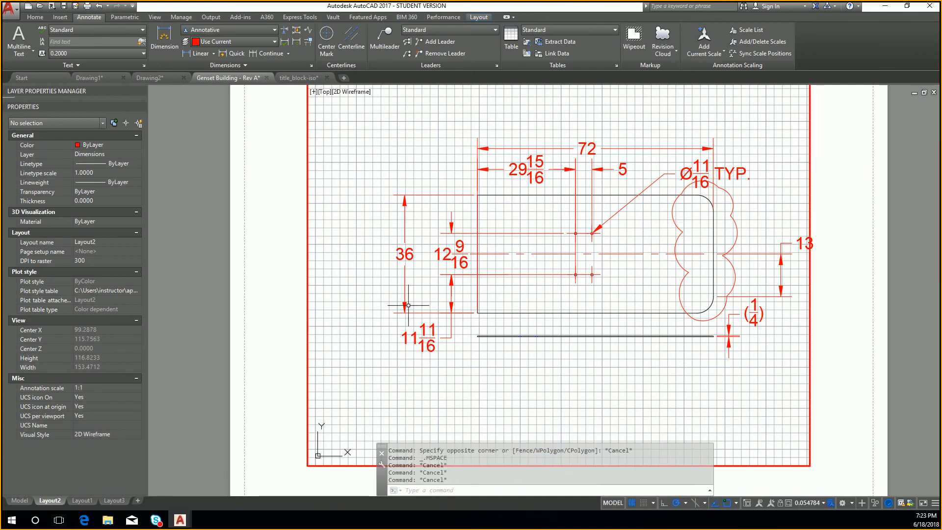
pyautogui.scroll(-4, 412, 305)
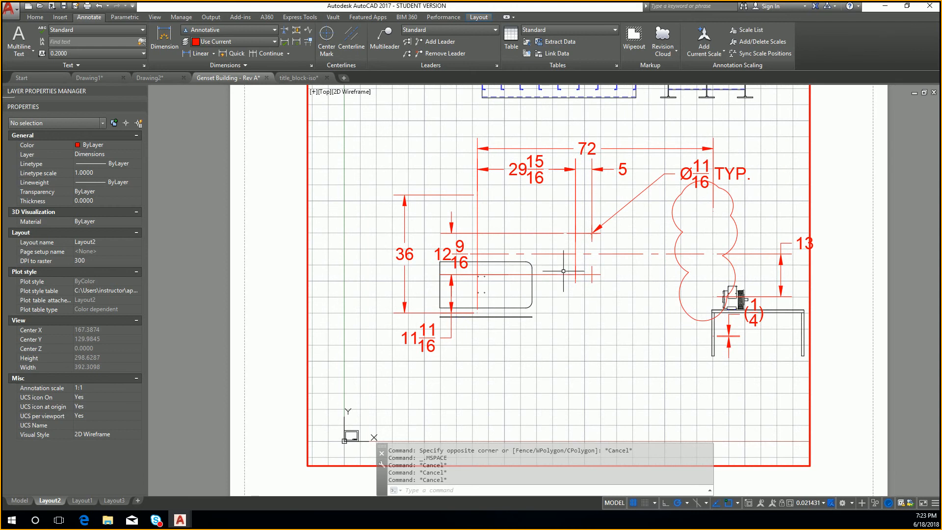
pyautogui.hotkey('ctrl', 'z')
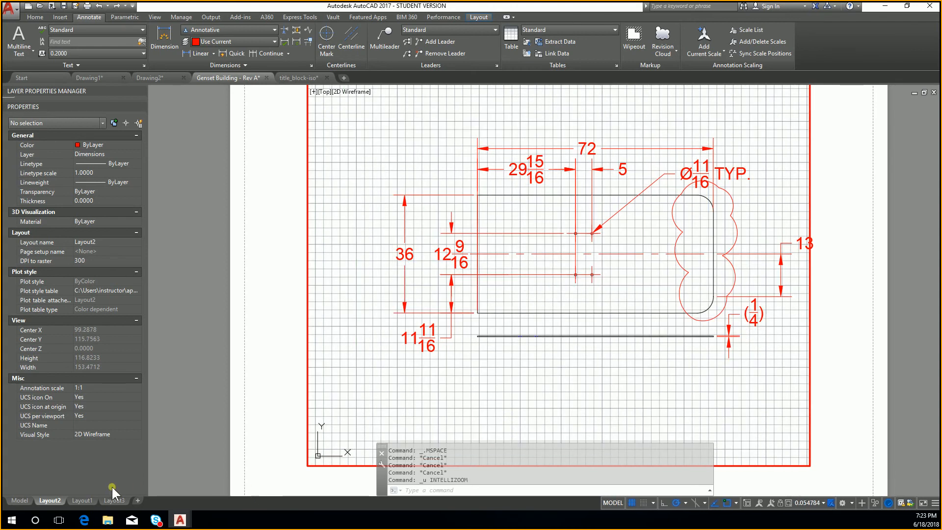
# Switch to Layout3 and examine the model views shown in its viewport.
pyautogui.click(89, 498)
pyautogui.click(114, 500)
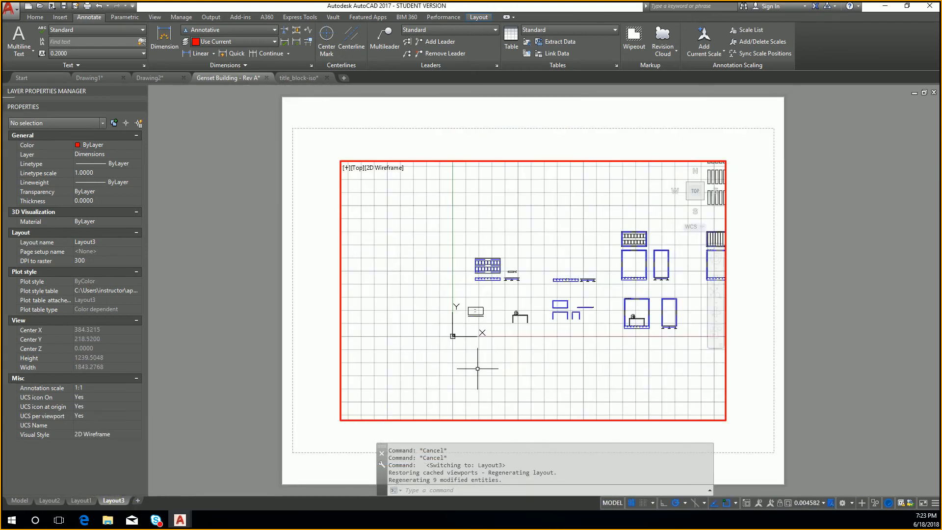
pyautogui.click(456, 361)
pyautogui.press('Escape')
pyautogui.press('Escape')
pyautogui.press('Escape')
pyautogui.click(459, 360)
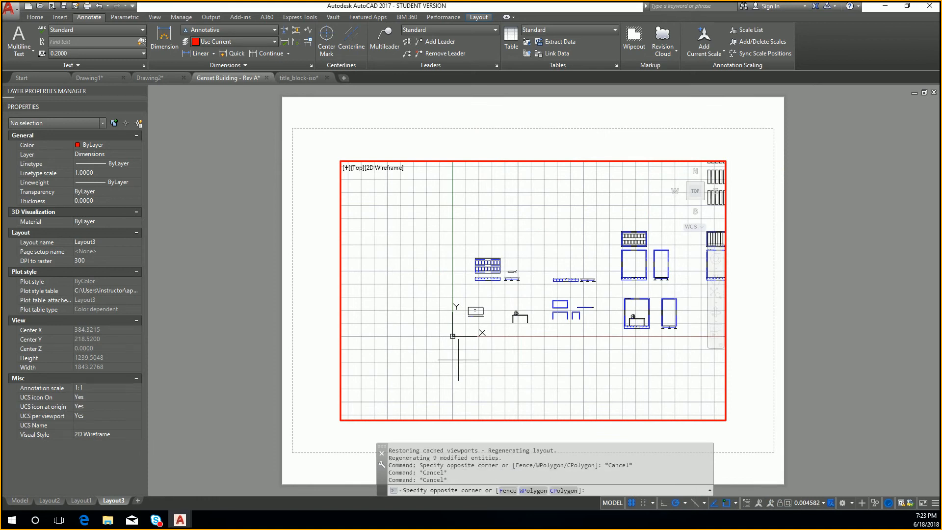
pyautogui.press('Escape')
# In model space, draw a short diagonal line far above and to the right of the genset building views.
pyautogui.click(19, 500)
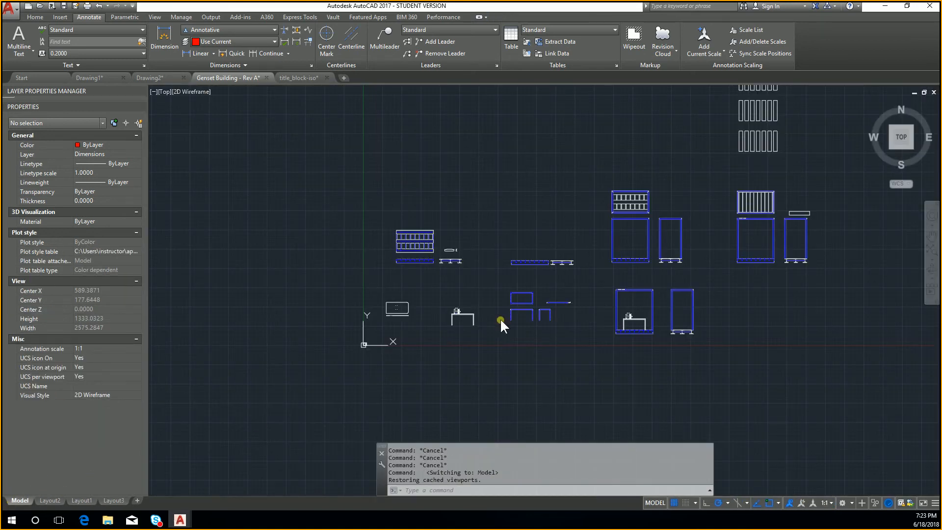
pyautogui.scroll(-8, 501, 326)
pyautogui.moveTo(668, 219); pyautogui.dragTo(558, 320, button='middle')
pyautogui.write('l')
pyautogui.press('Return')
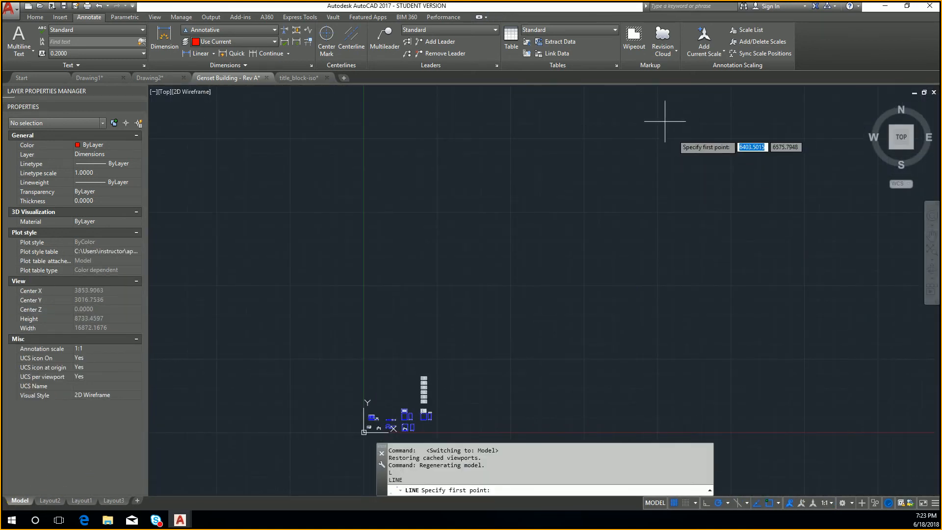
pyautogui.click(600, 134)
pyautogui.click(622, 146)
pyautogui.press('Escape')
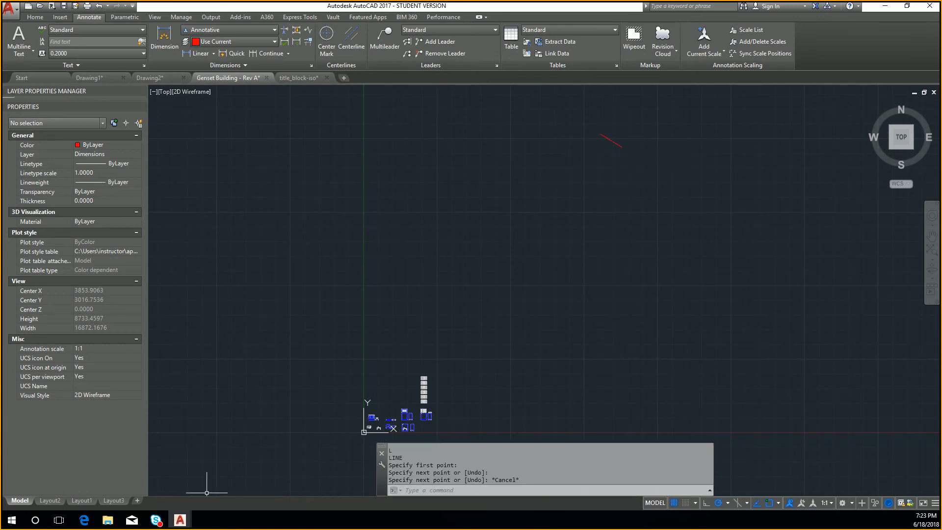
# Return to Layout3, switch from the viewport to paper space, and delete the existing viewport.
pyautogui.press('Escape')
pyautogui.press('Escape')
pyautogui.click(113, 499)
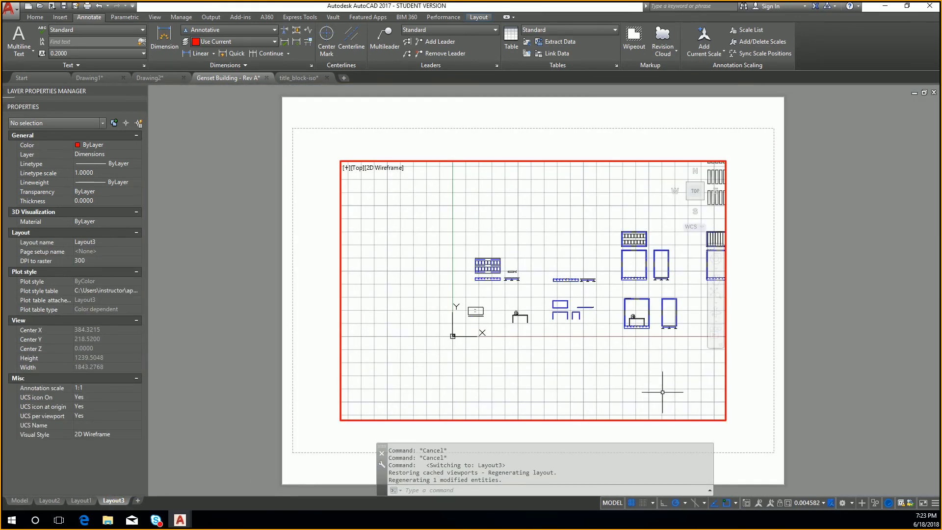
pyautogui.click(684, 402)
pyautogui.press('Escape')
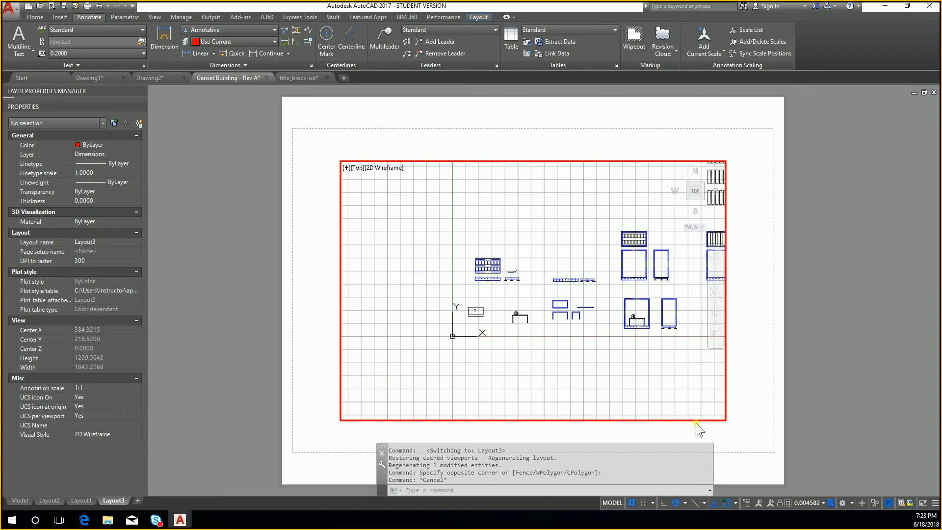
pyautogui.click(688, 428)
pyautogui.doubleClick(697, 429)
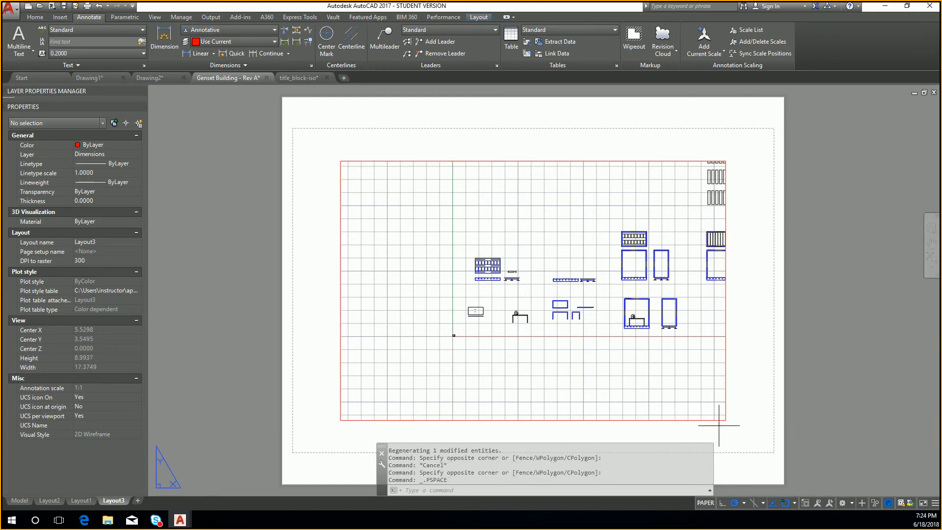
pyautogui.click(719, 425)
pyautogui.click(652, 393)
pyautogui.press('Delete')
# Create a rectangular viewport on Layout3 that nearly fills the dashed printable area.
pyautogui.click(35, 17)
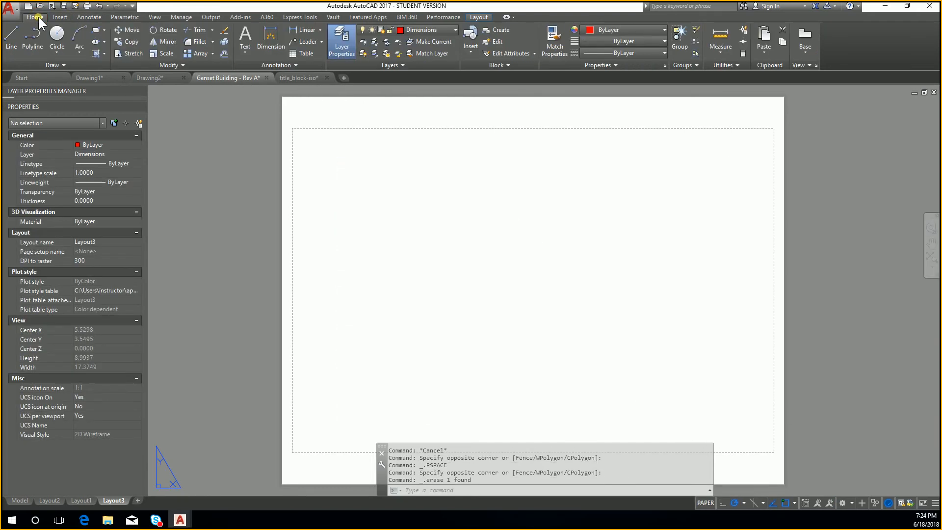
pyautogui.click(477, 17)
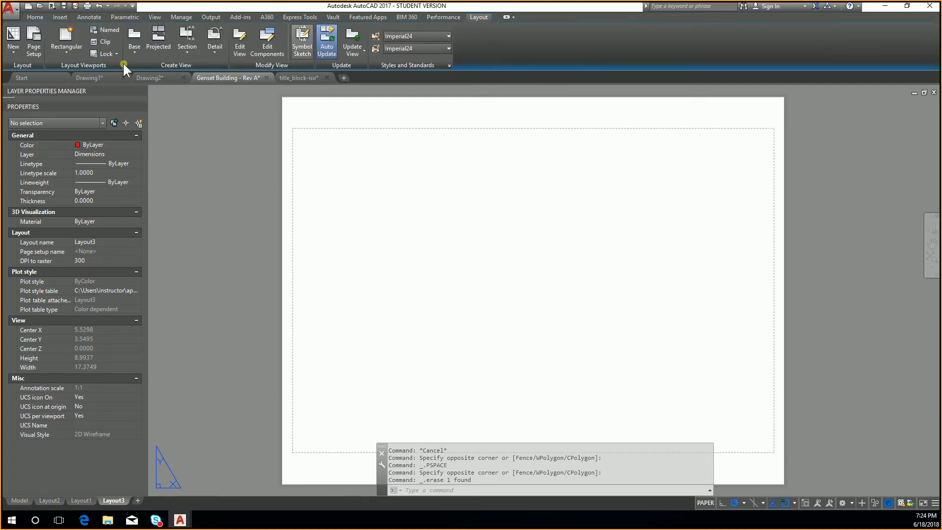
pyautogui.click(69, 52)
pyautogui.click(91, 71)
pyautogui.click(298, 128)
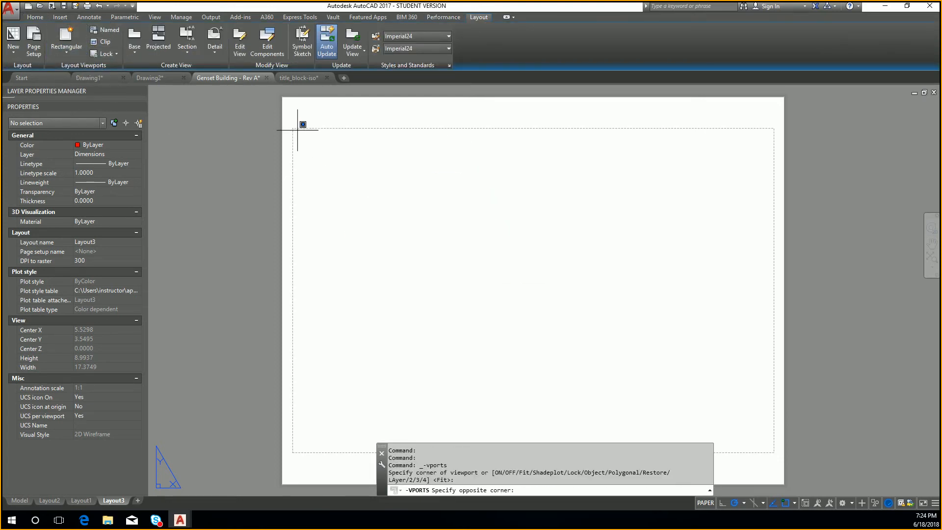
pyautogui.click(770, 447)
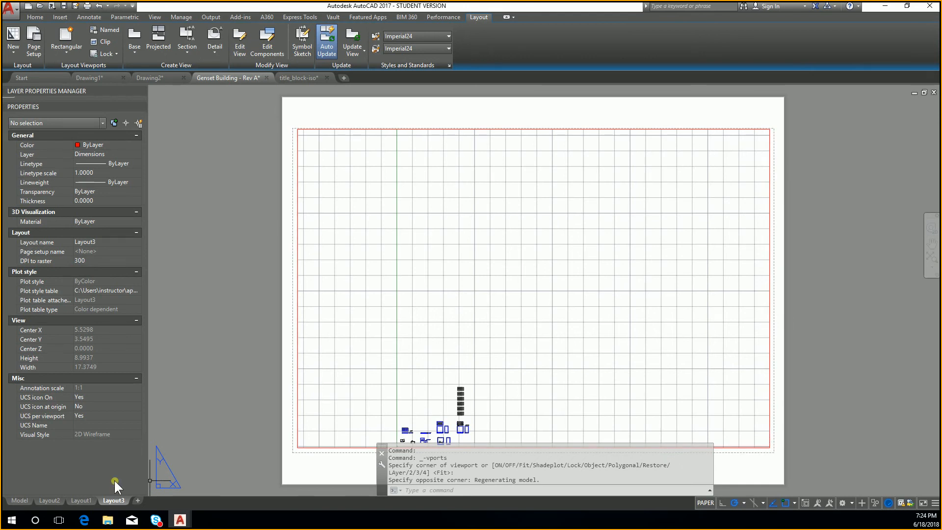
# Start a single-sheet plot of Layout3, set the plot area to Extents, preview it, and leave the plot.
pyautogui.write('plot')
pyautogui.press('Return')
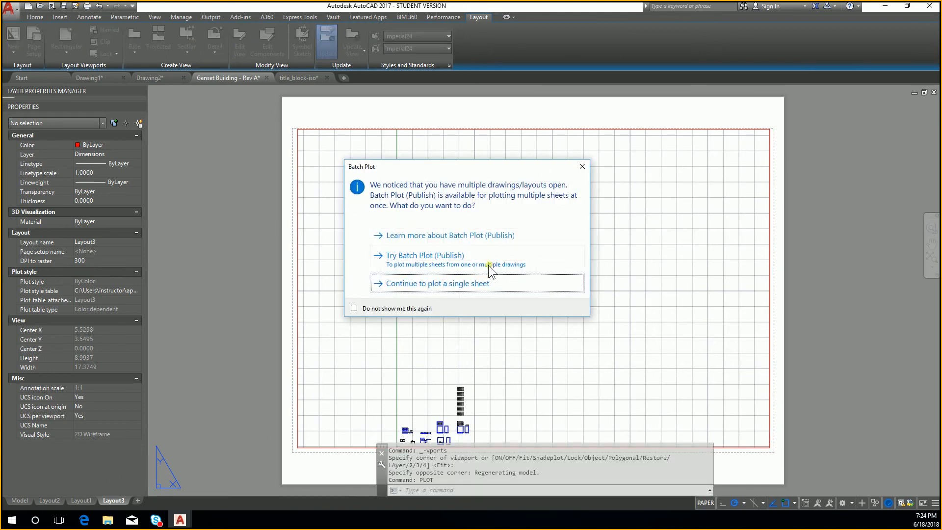
pyautogui.click(479, 283)
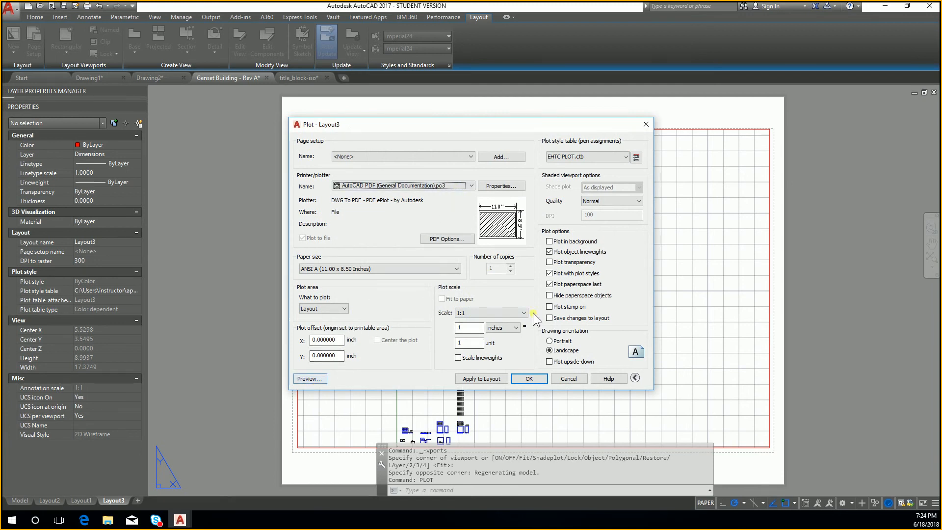
pyautogui.click(337, 309)
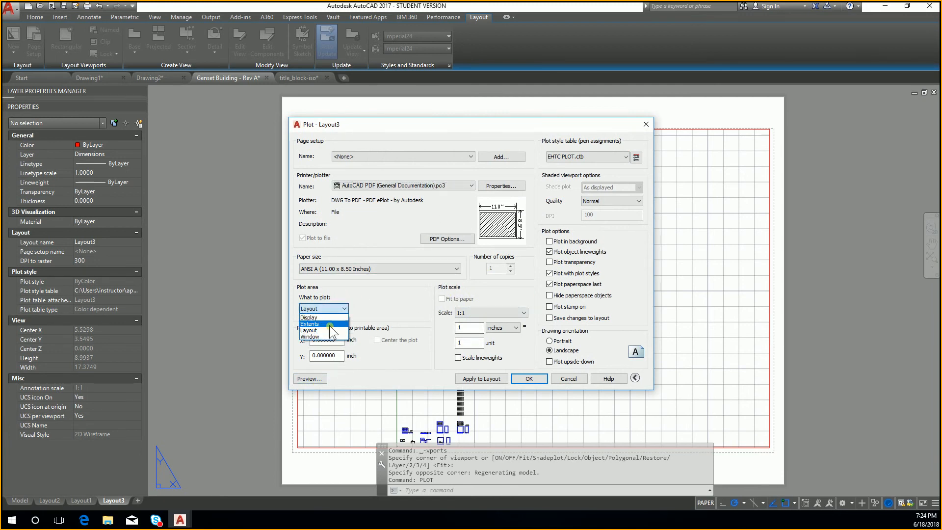
pyautogui.click(329, 324)
pyautogui.click(311, 379)
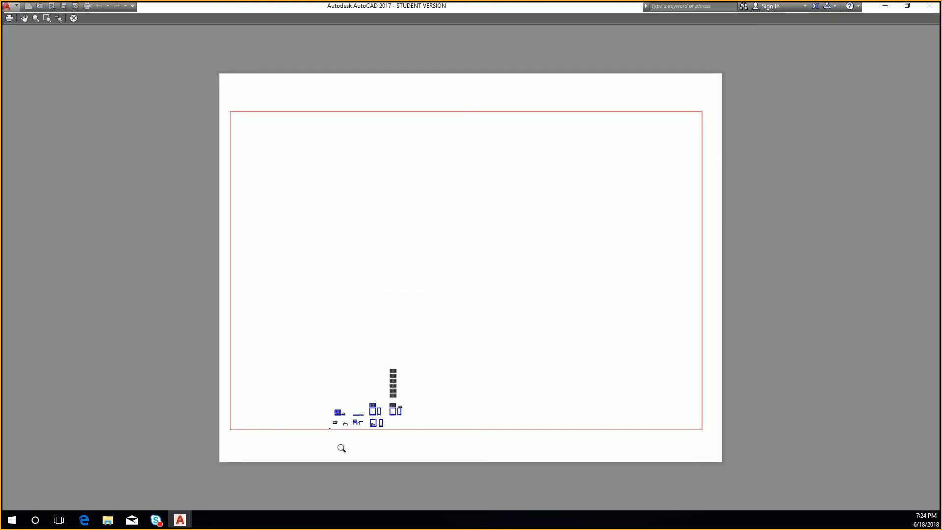
pyautogui.press('Escape')
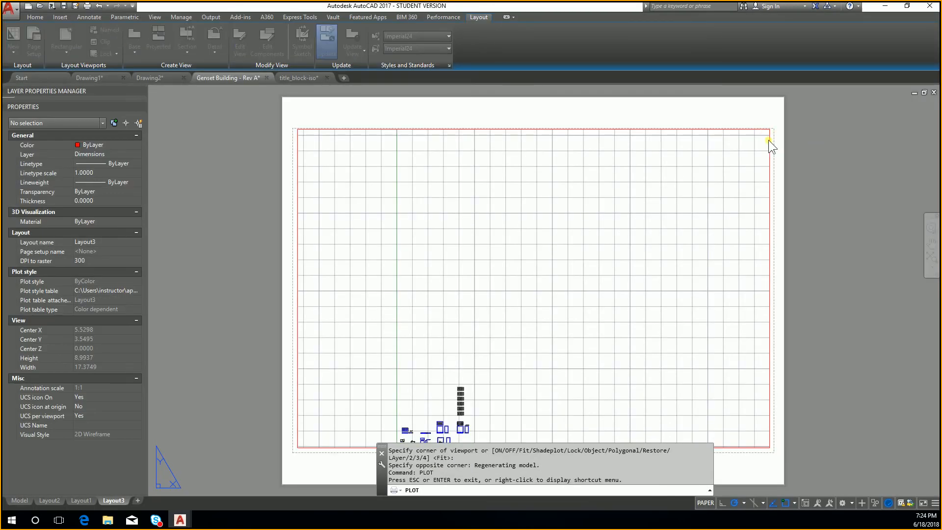
# Draw a short diagonal line in Layout3's paper space, well above and to the right of the sheet.
pyautogui.click(778, 119)
pyautogui.click(778, 120)
pyautogui.scroll(-1, 778, 120)
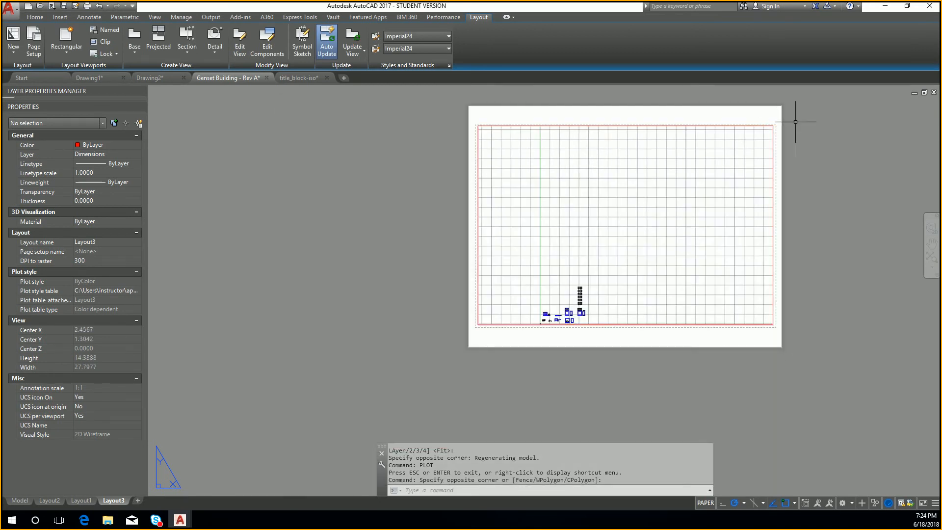
pyautogui.moveTo(795, 122); pyautogui.dragTo(622, 320, button='middle')
pyautogui.write('l')
pyautogui.press('Return')
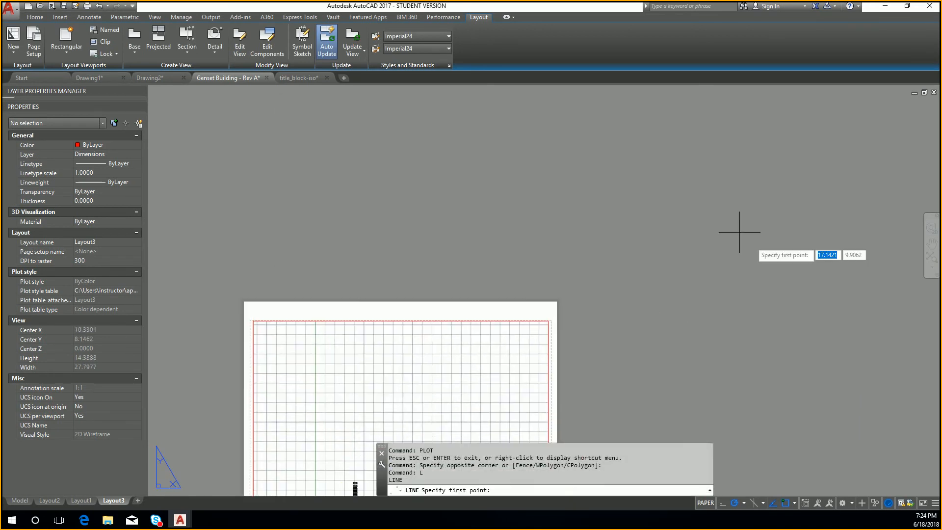
pyautogui.click(712, 131)
pyautogui.click(730, 147)
pyautogui.press('Escape')
pyautogui.moveTo(646, 388); pyautogui.dragTo(780, 232, button='middle')
pyautogui.scroll(1, 576, 299)
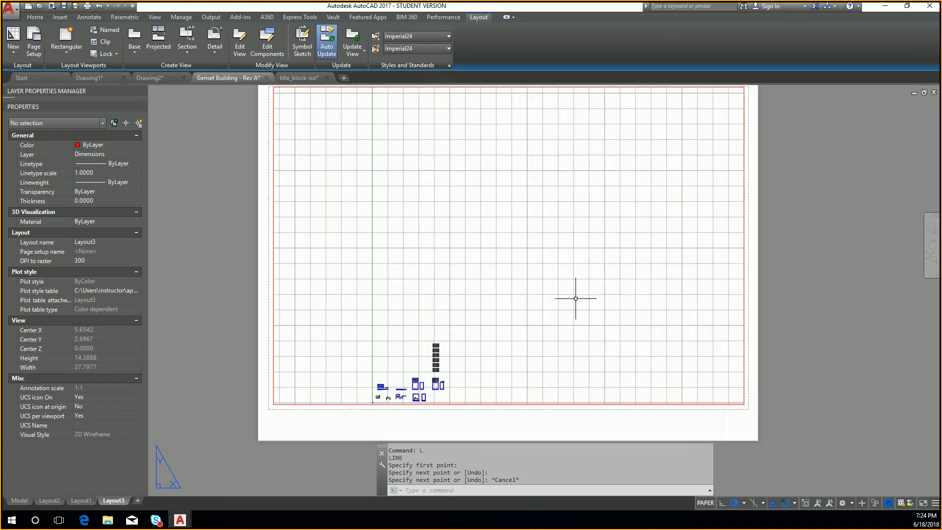
# Plot Layout3 as a single sheet with the Extents plot area, previewing it at 1:1 and fitted to the paper.
pyautogui.moveTo(575, 299); pyautogui.dragTo(555, 380, button='middle')
pyautogui.write('plot')
pyautogui.press('Return')
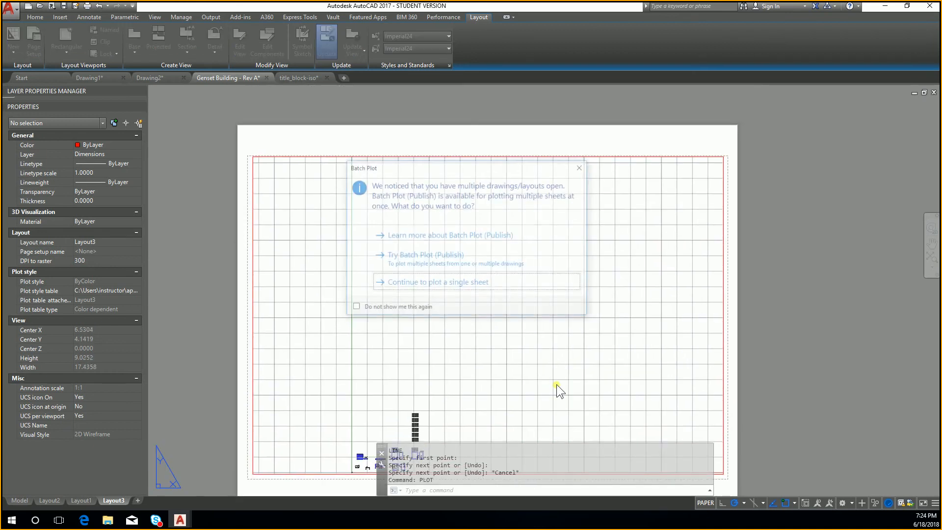
pyautogui.click(523, 282)
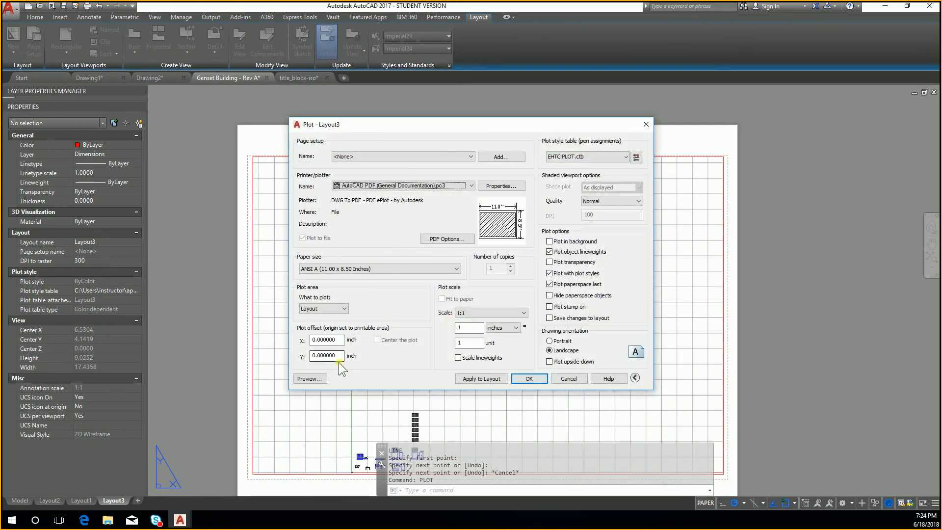
pyautogui.click(339, 308)
pyautogui.click(328, 323)
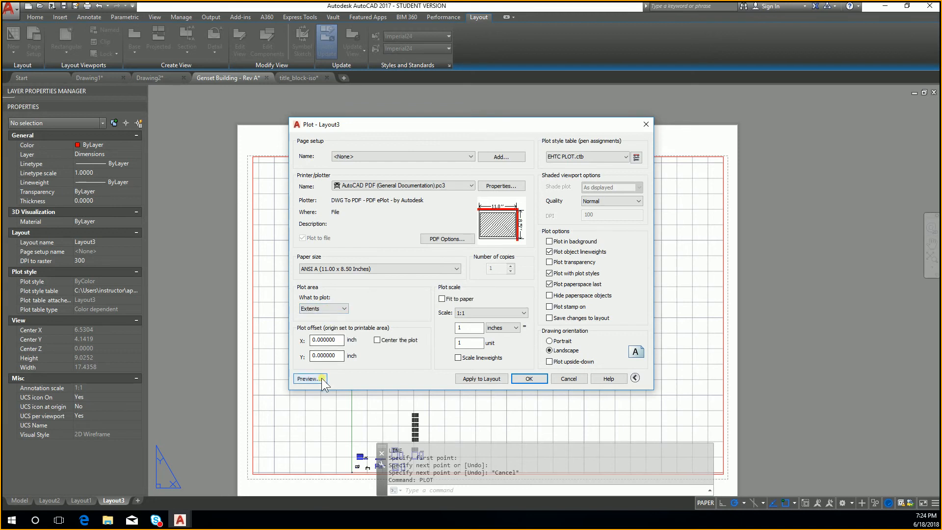
pyautogui.click(310, 379)
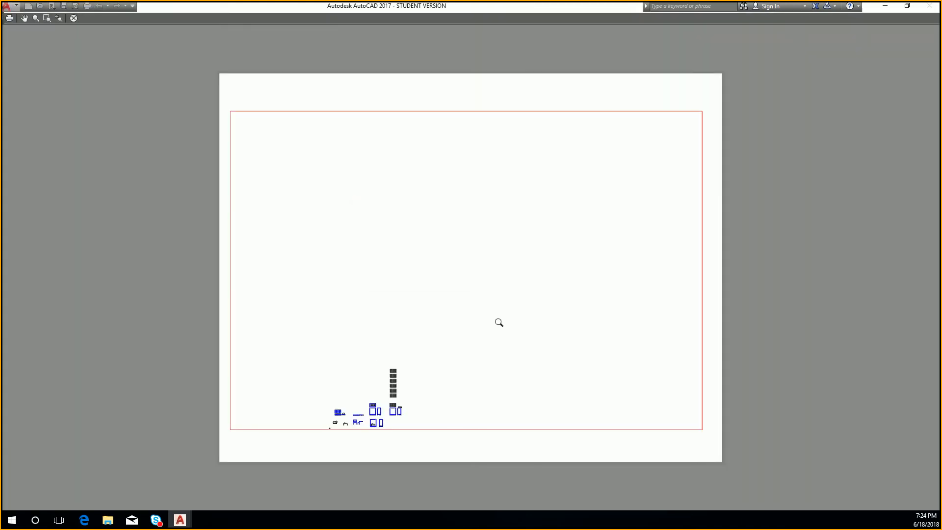
pyautogui.press('Escape')
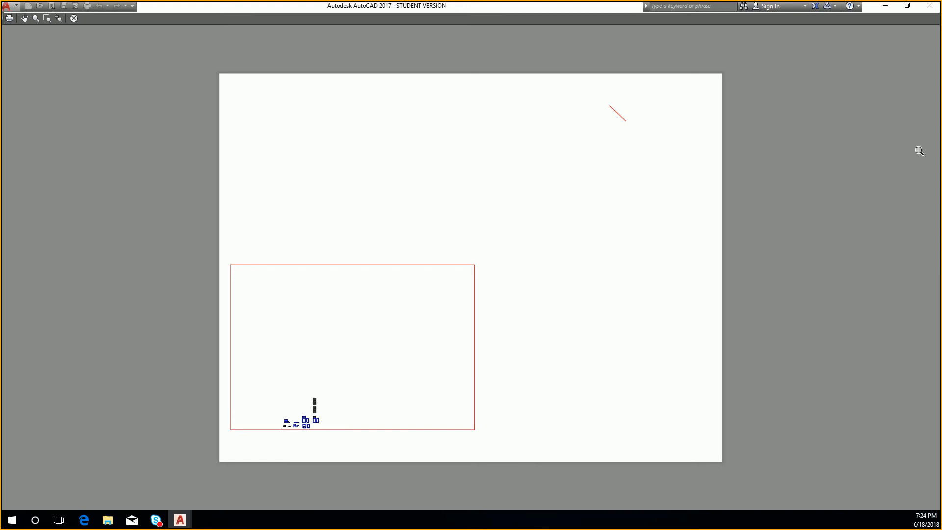
pyautogui.press('Escape')
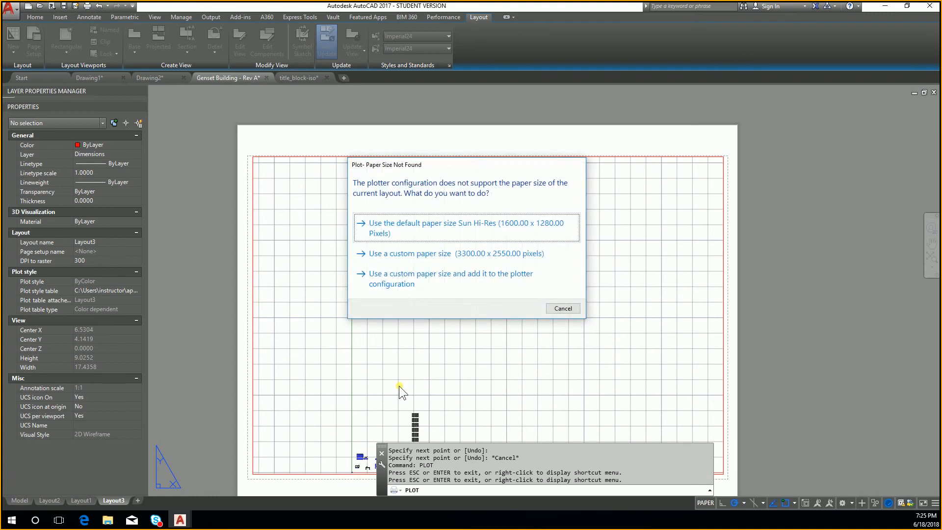
# Using the PublishToWeb JPG plotter, set the plot area to Layout, preview the result, and cancel the plot.
pyautogui.press('Escape')
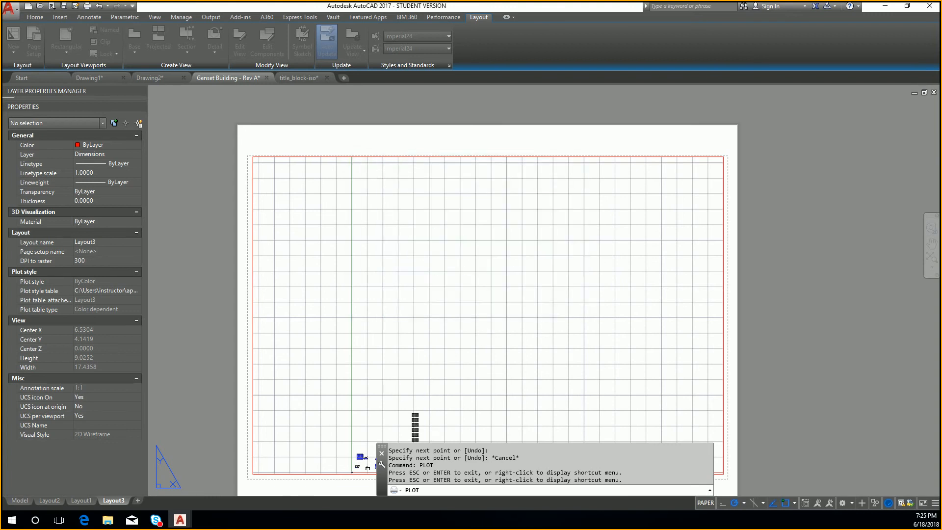
pyautogui.moveTo(688, 134); pyautogui.dragTo(473, 152)
pyautogui.click(346, 334)
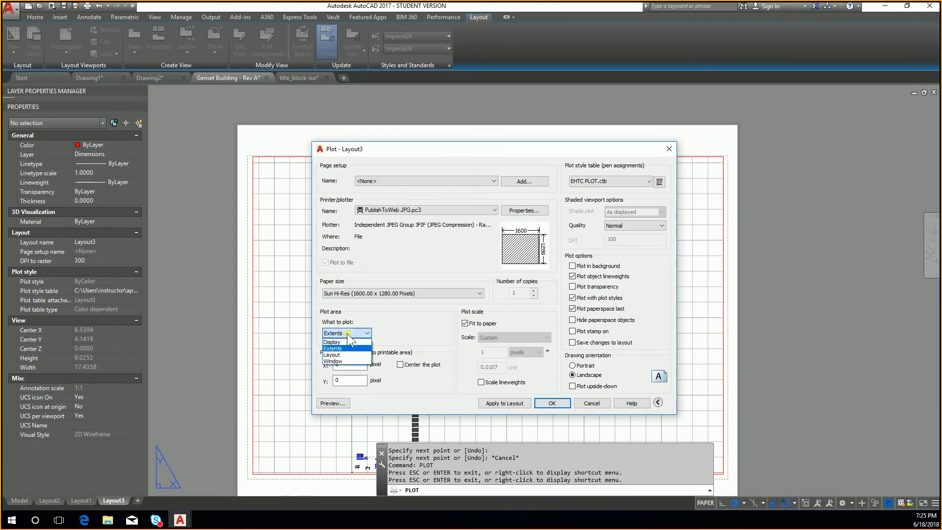
pyautogui.click(359, 356)
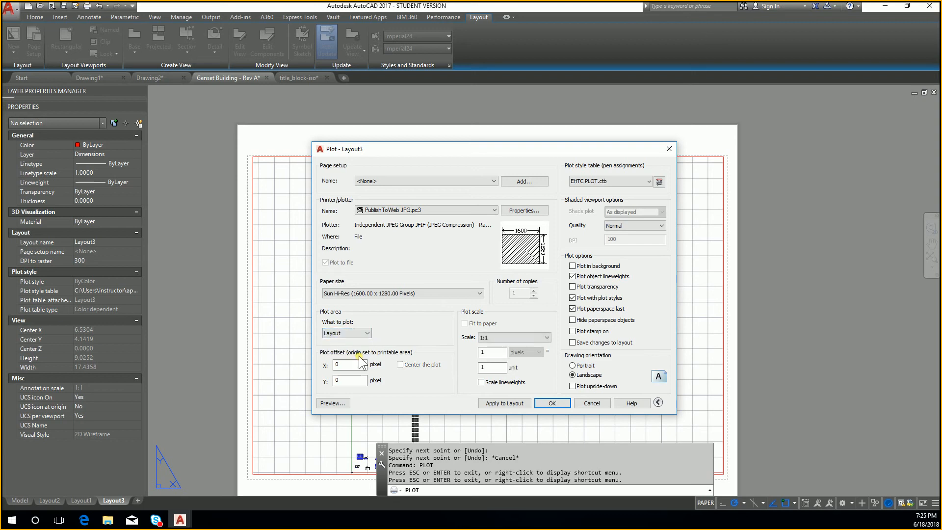
pyautogui.click(326, 404)
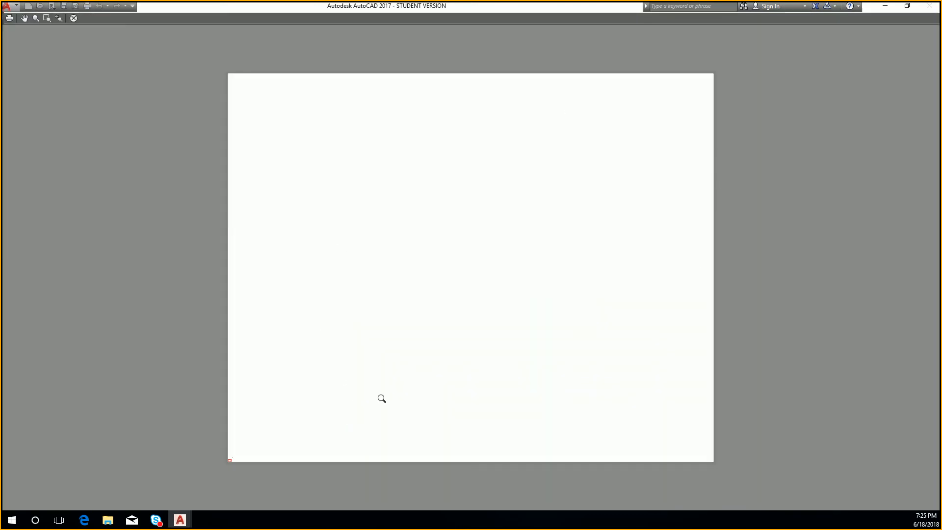
pyautogui.press('Escape')
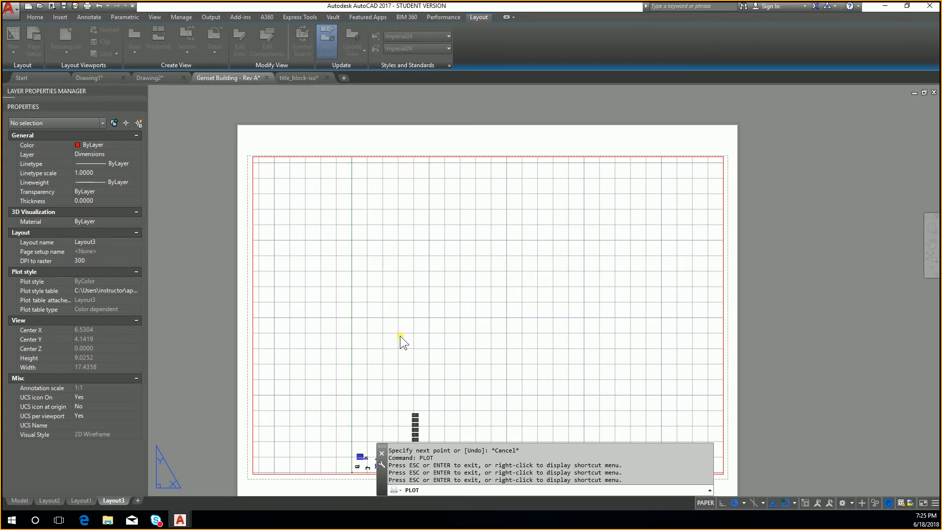
pyautogui.press('Escape')
pyautogui.press('Escape')
pyautogui.click(878, 260)
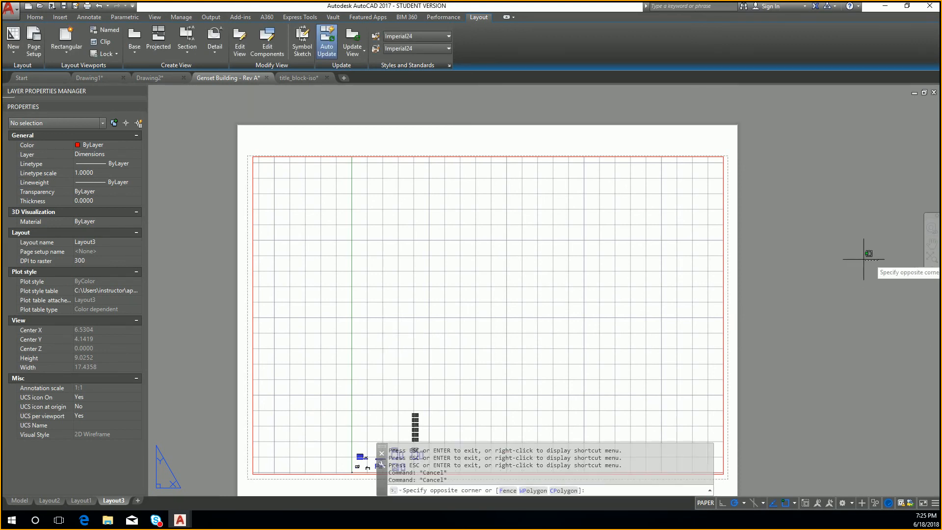
pyautogui.press('Escape')
pyautogui.press('Escape')
pyautogui.press('Escape')
# Plot Layout3 as a single sheet using a Window plot area around the genset building views, and preview it at 1:1.
pyautogui.hotkey('ctrl', 'p')
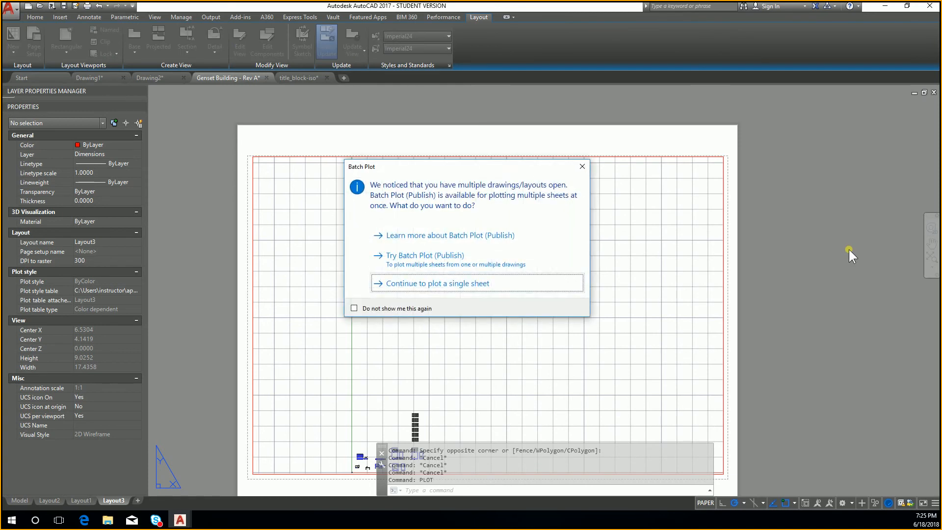
pyautogui.click(445, 293)
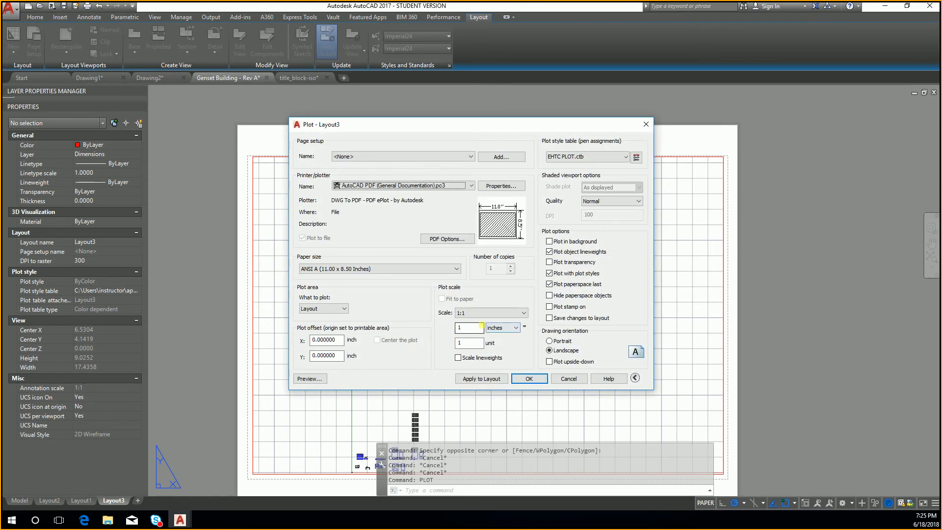
pyautogui.click(333, 308)
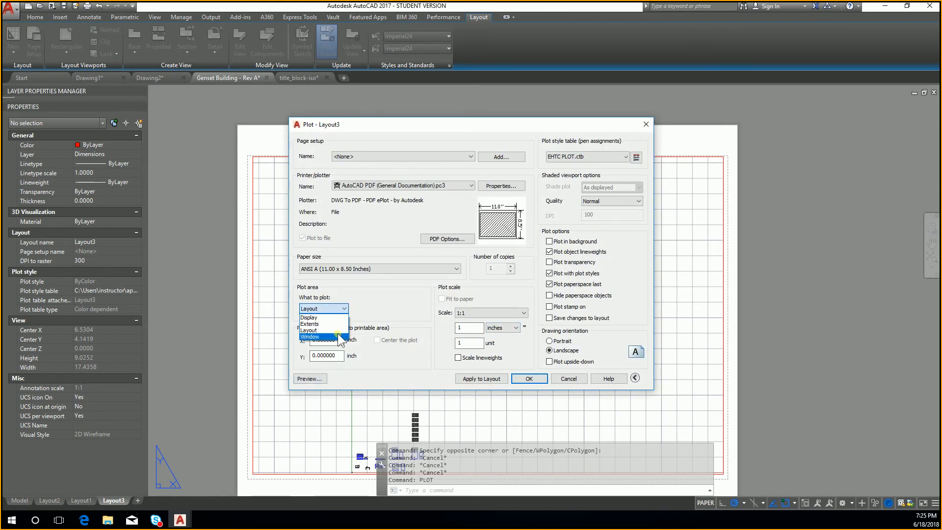
pyautogui.click(310, 334)
pyautogui.moveTo(378, 384); pyautogui.dragTo(463, 271, button='middle')
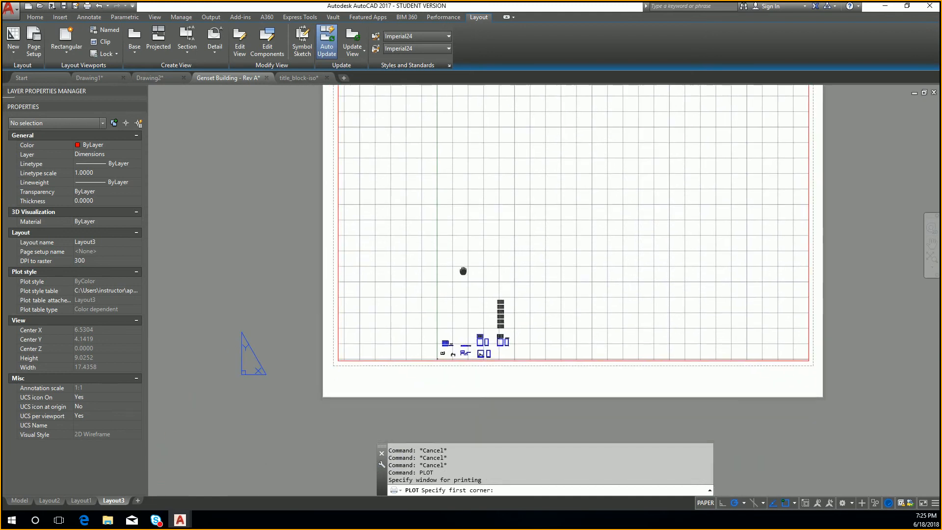
pyautogui.click(412, 273)
pyautogui.click(518, 362)
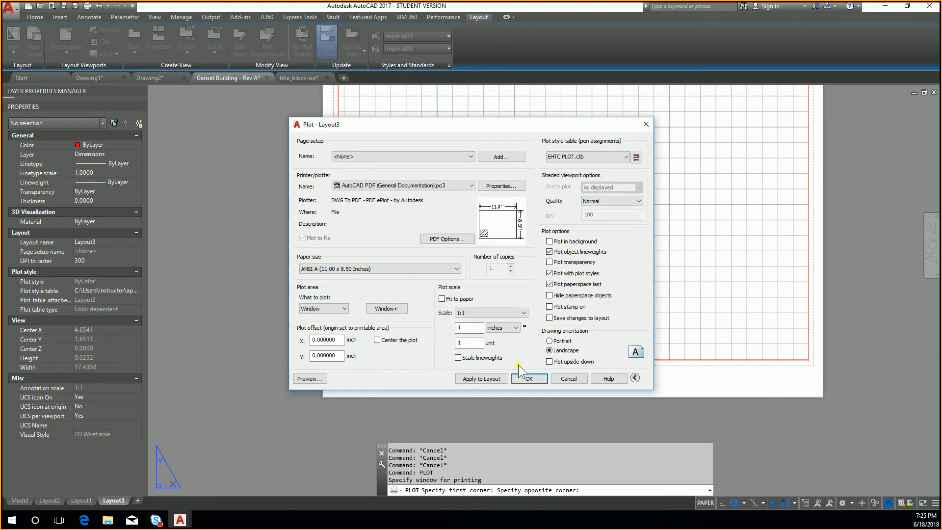
pyautogui.click(310, 378)
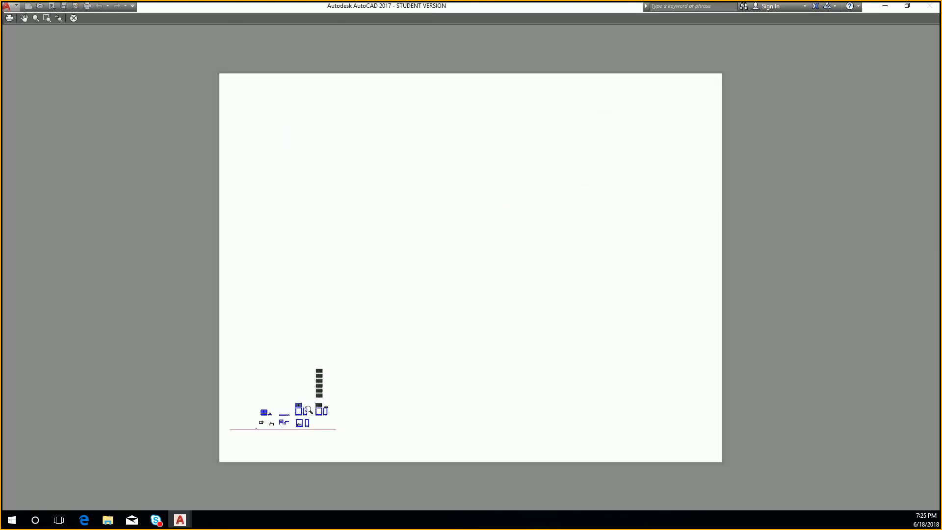
pyautogui.press('Escape')
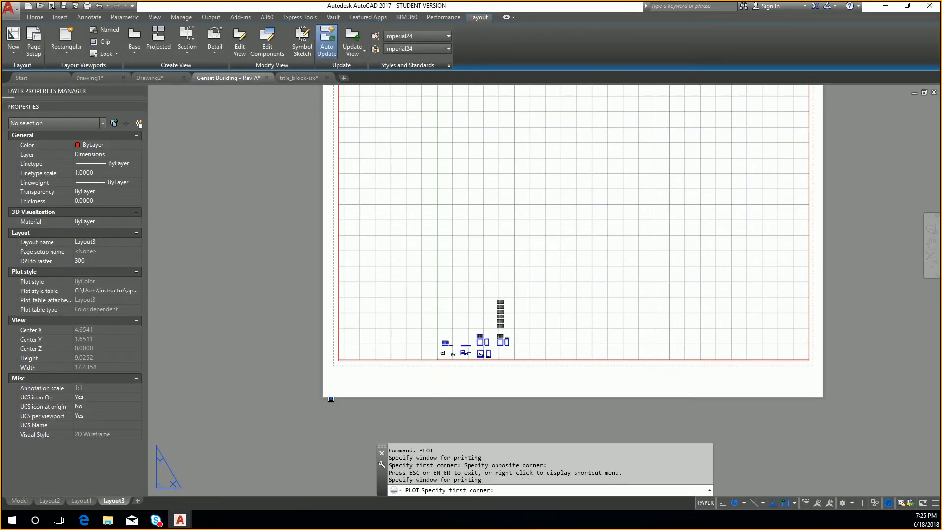
# Pick a small plot window across part of the stacked black blocks above the building views and preview it fitted to the paper.
pyautogui.click(479, 309)
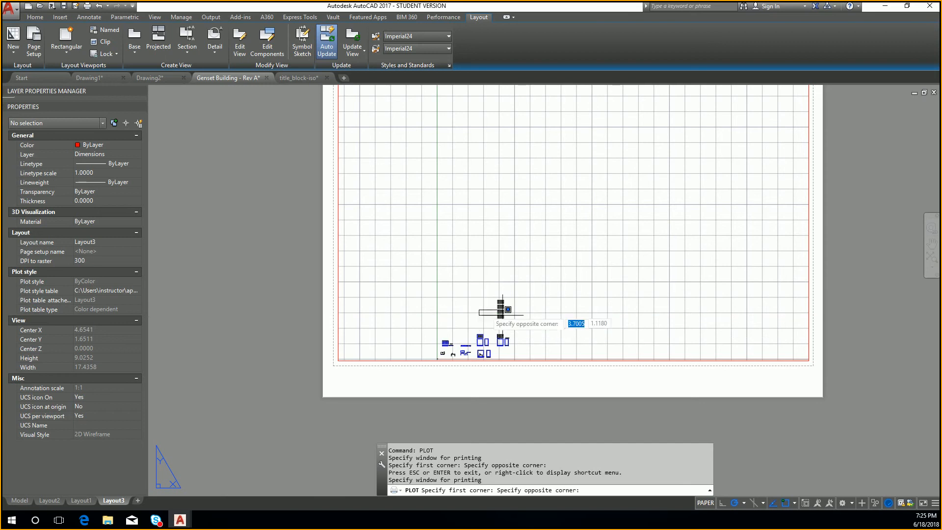
pyautogui.click(521, 320)
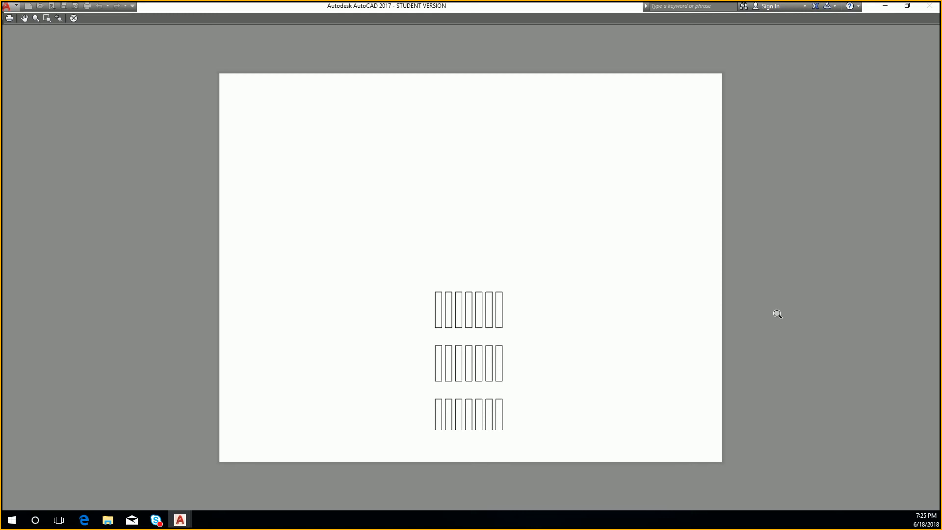
pyautogui.press('Escape')
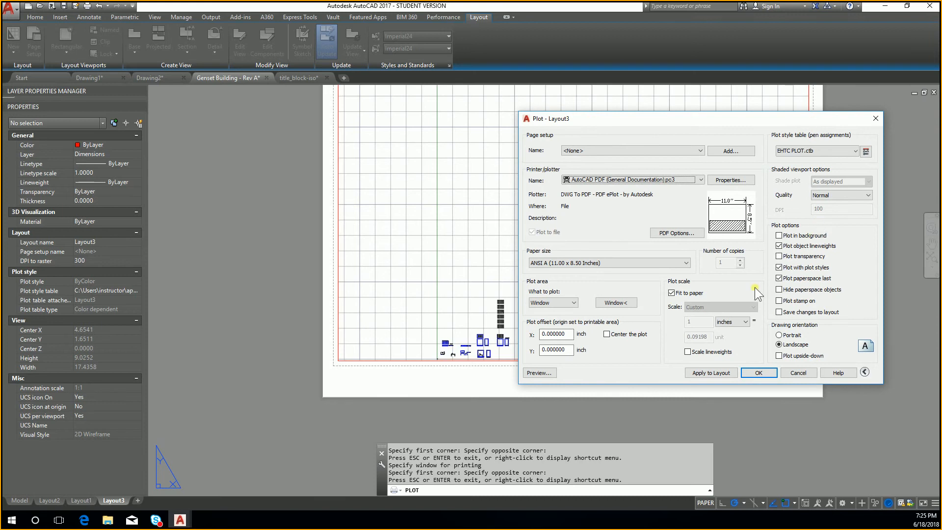
# Turn off Fit to paper, try the Layout2 and Layout1 page setups for Layout3's plot, and cancel the plot.
pyautogui.click(689, 294)
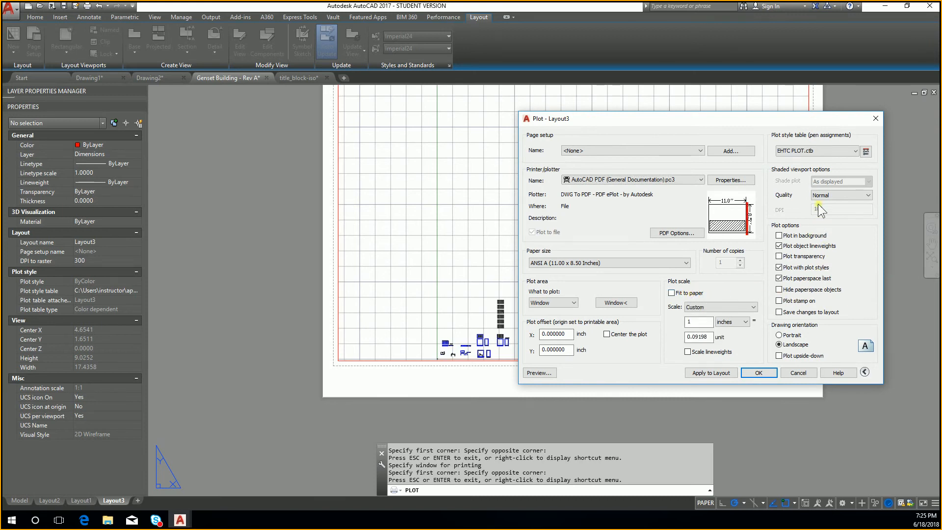
pyautogui.moveTo(795, 119); pyautogui.dragTo(702, 98)
pyautogui.click(605, 129)
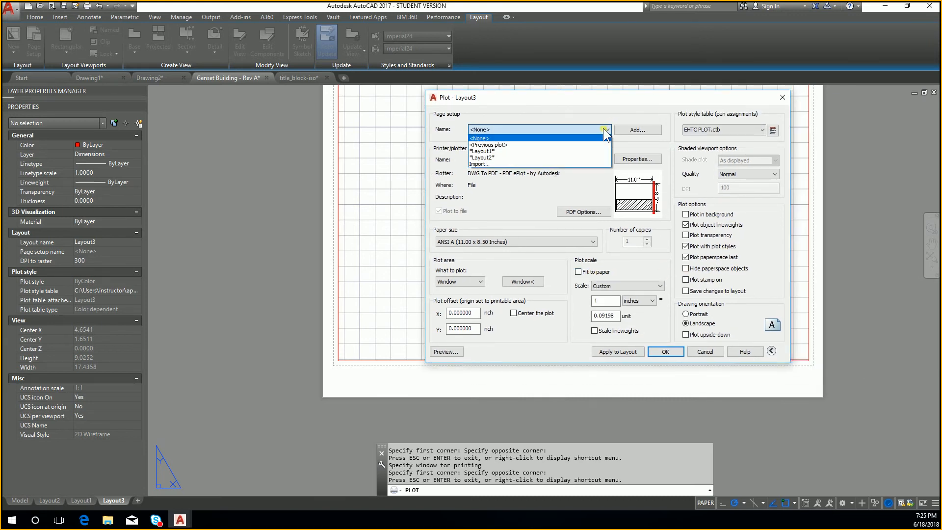
pyautogui.click(590, 158)
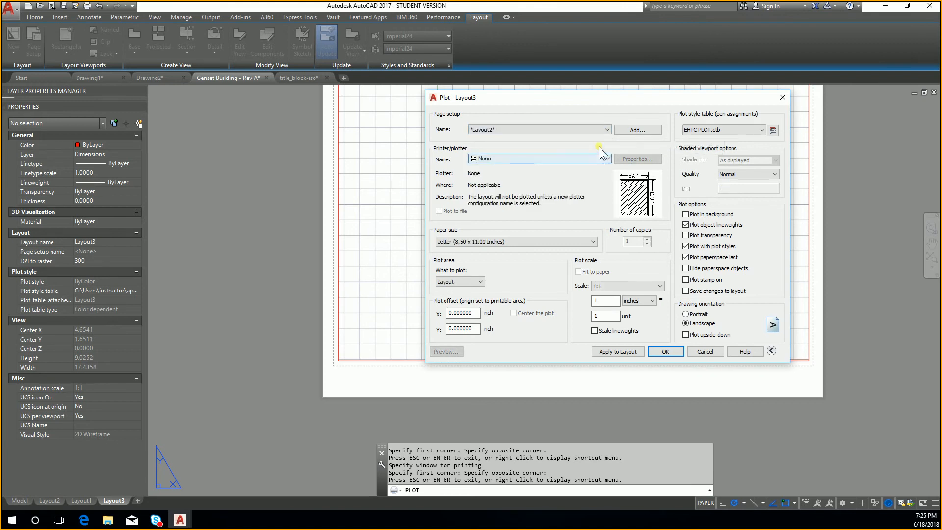
pyautogui.click(608, 158)
pyautogui.click(608, 157)
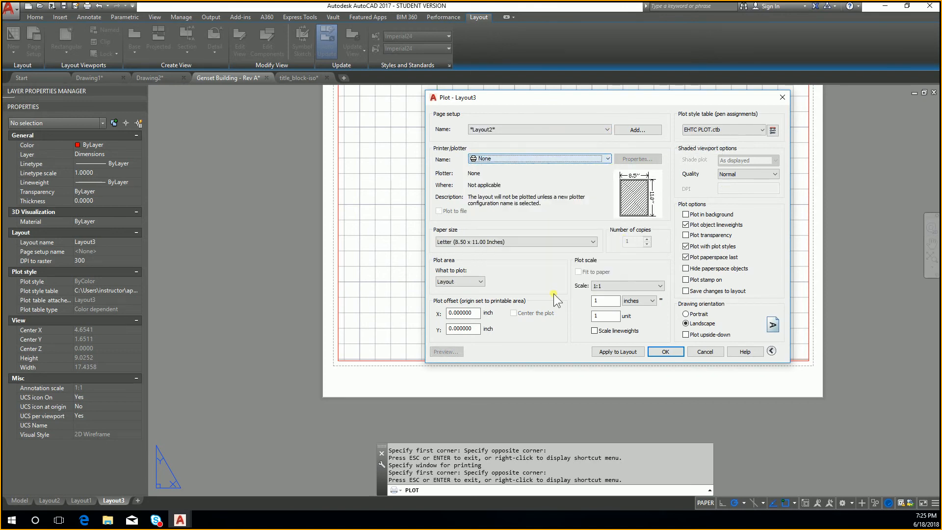
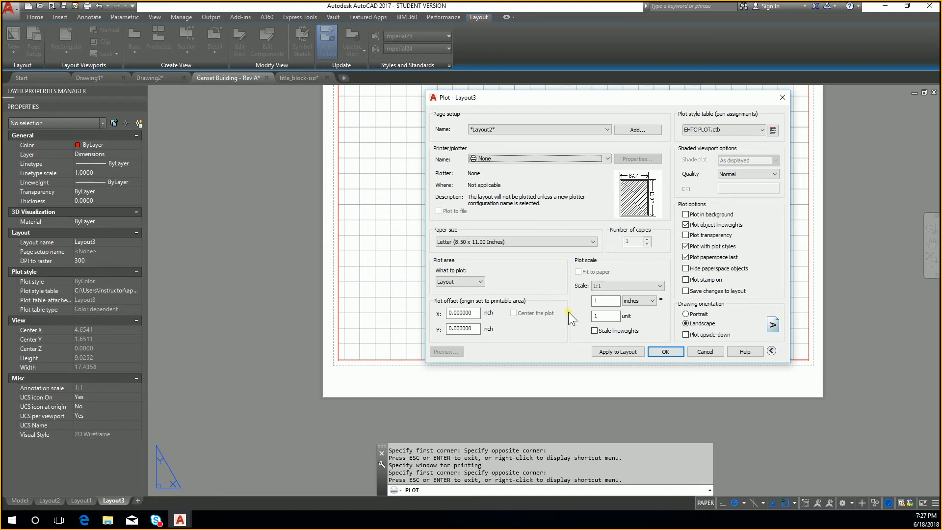
pyautogui.click(585, 129)
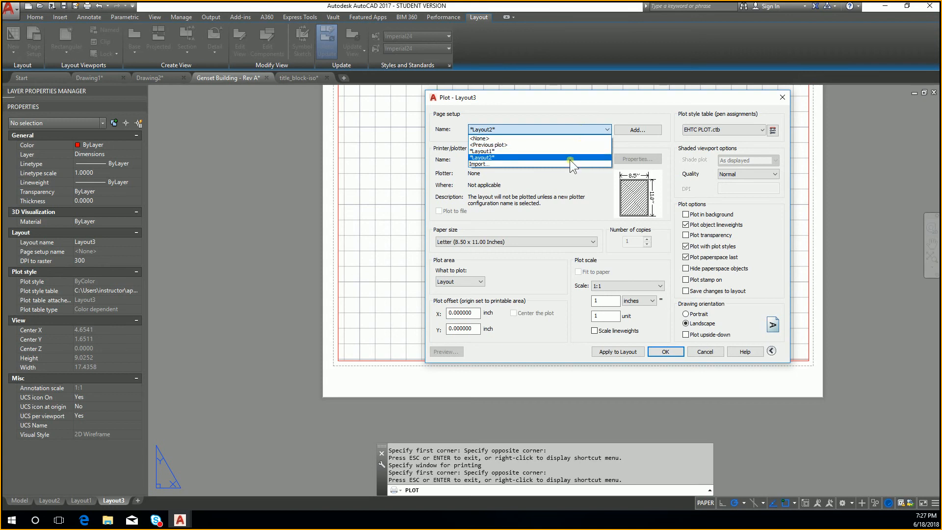
pyautogui.click(571, 152)
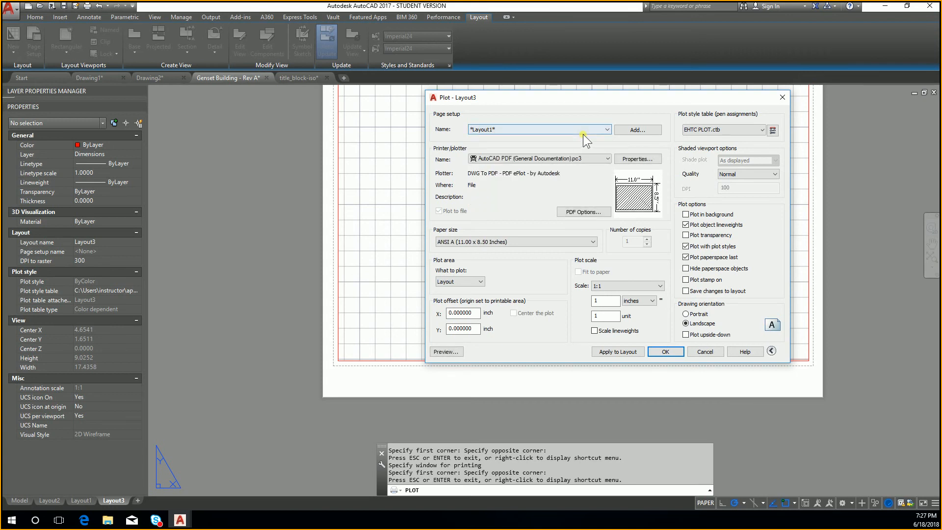
pyautogui.press('Escape')
pyautogui.press('Escape')
# Plot Layout3 as a single sheet with the Layout plot area at 1:1, and examine the building views in the preview.
pyautogui.write('plot')
pyautogui.press('Return')
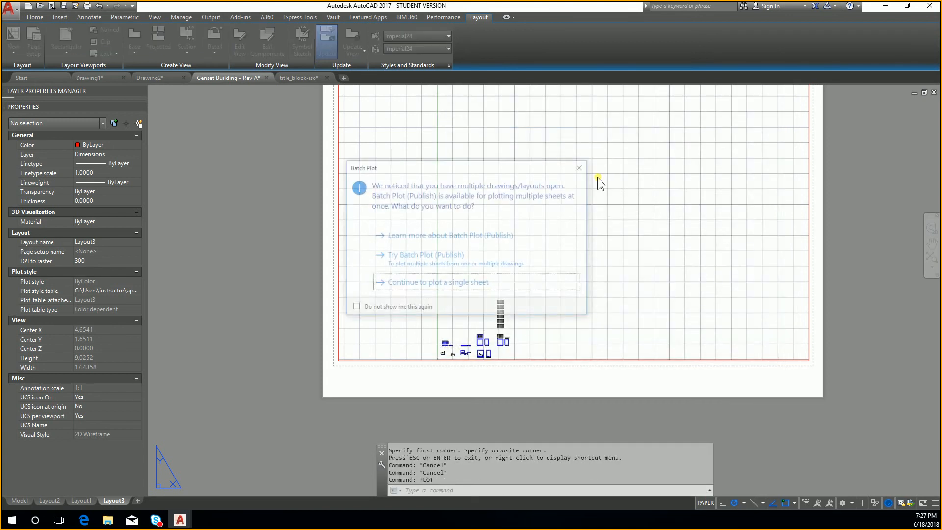
pyautogui.click(504, 284)
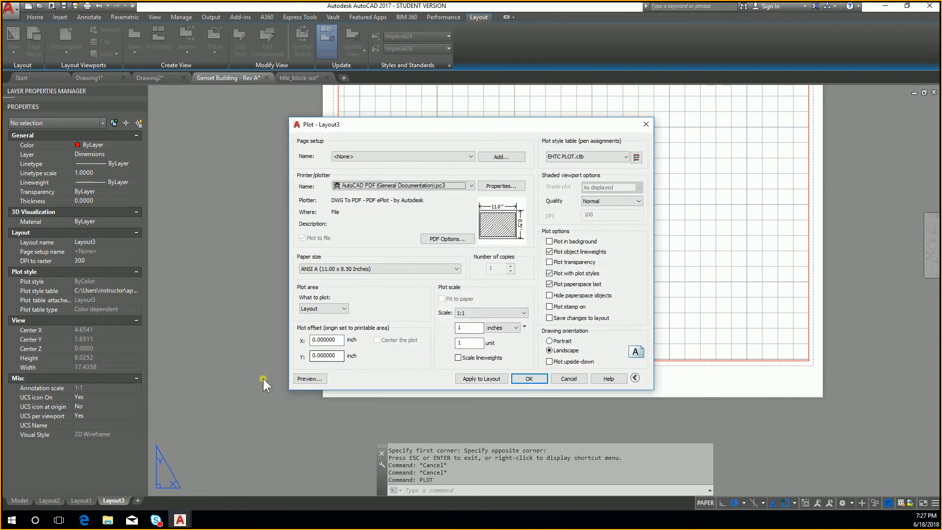
pyautogui.click(309, 378)
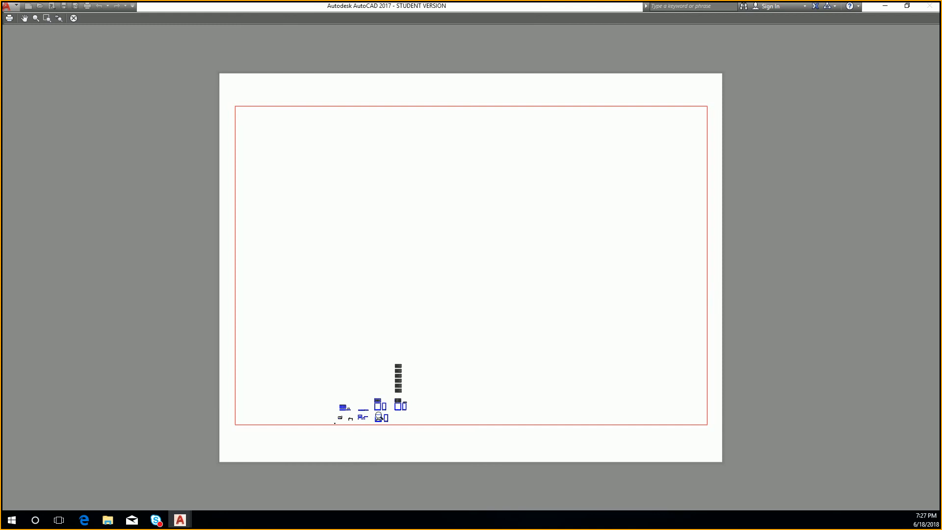
pyautogui.moveTo(387, 409); pyautogui.dragTo(434, 193)
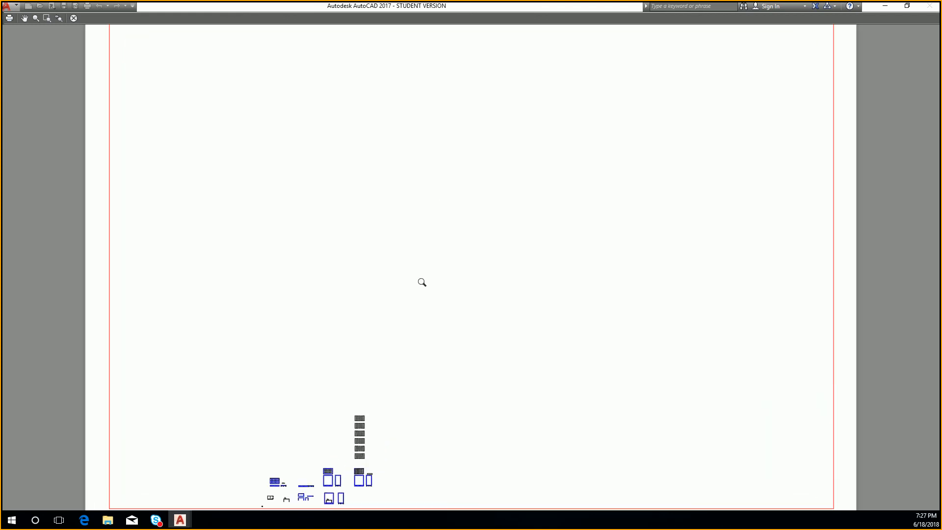
pyautogui.moveTo(419, 306); pyautogui.dragTo(511, 228, button='middle')
pyautogui.scroll(-3, 511, 227)
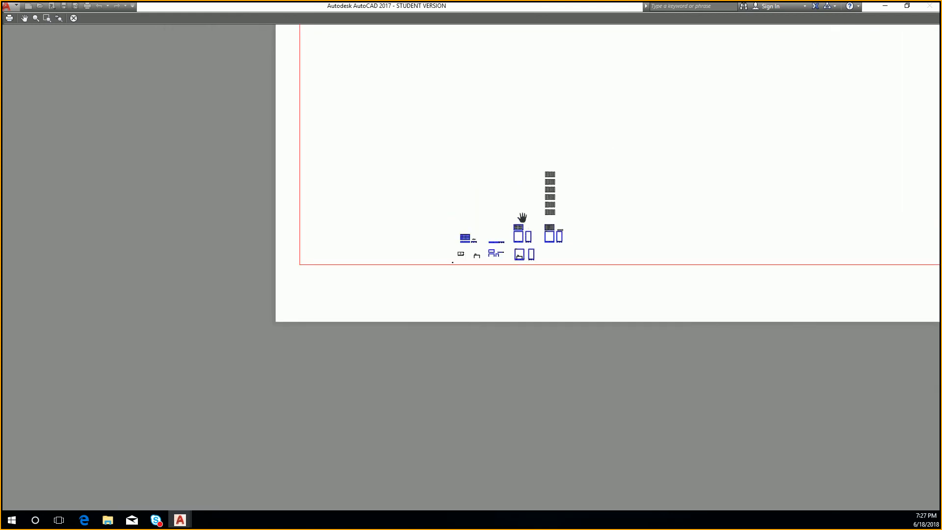
pyautogui.press('Escape')
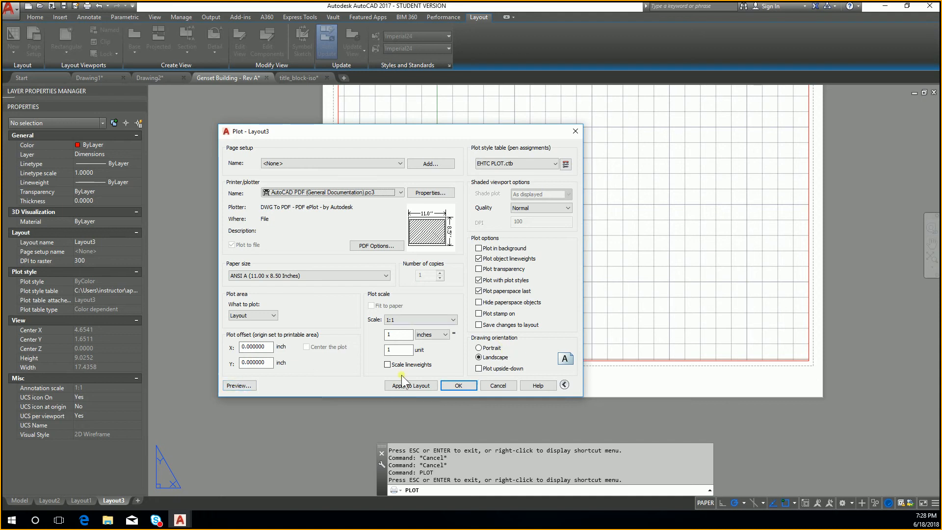
pyautogui.click(316, 275)
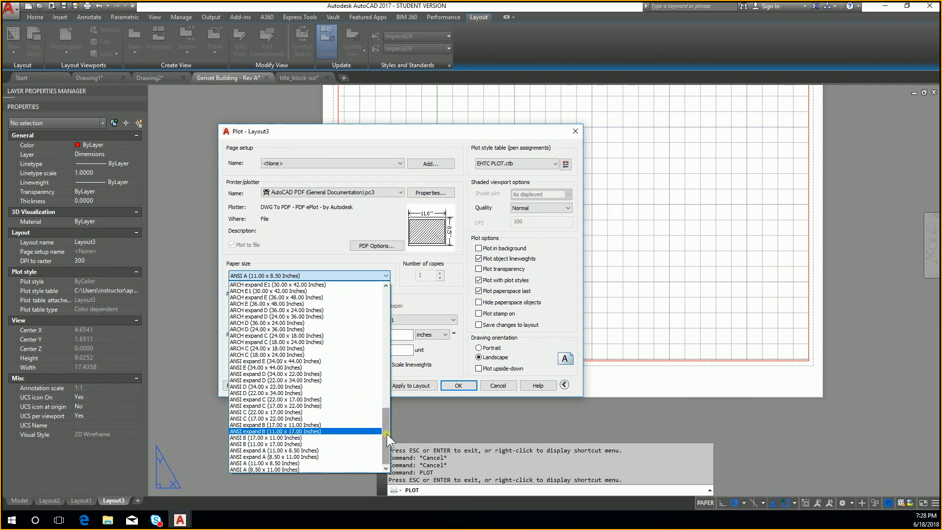
pyautogui.press('Escape')
pyautogui.press('Escape')
pyautogui.press('Escape')
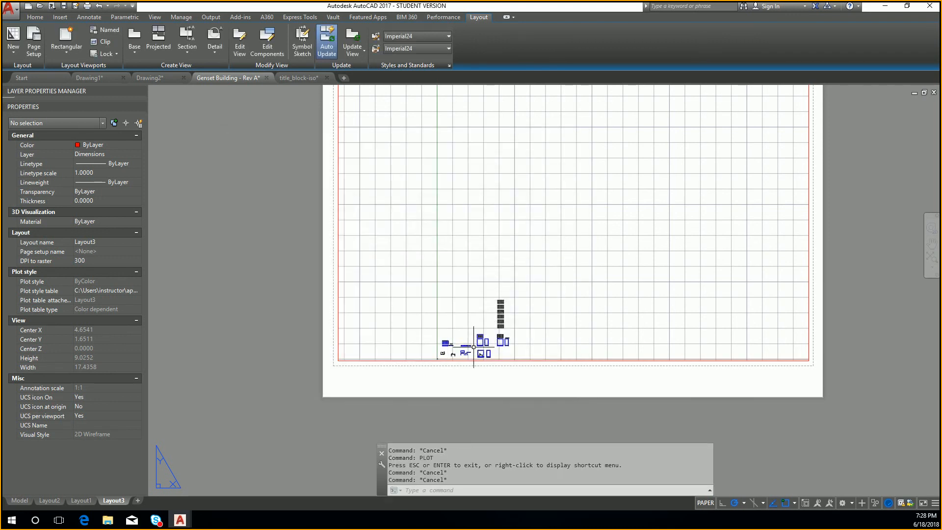
pyautogui.press('Escape')
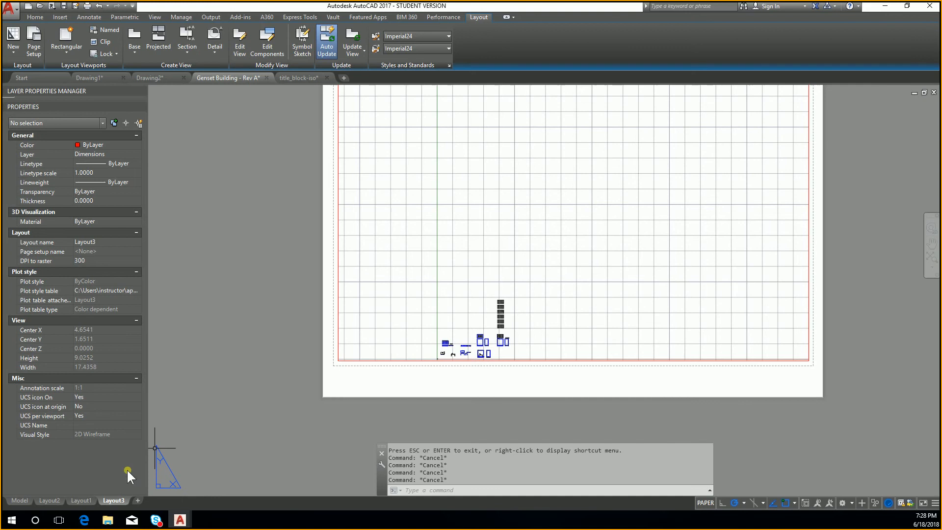
# Modify Layout3's page setup to use the ANSI B (11.00 x 17.00 Inches) paper size.
pyautogui.rightClick(122, 499)
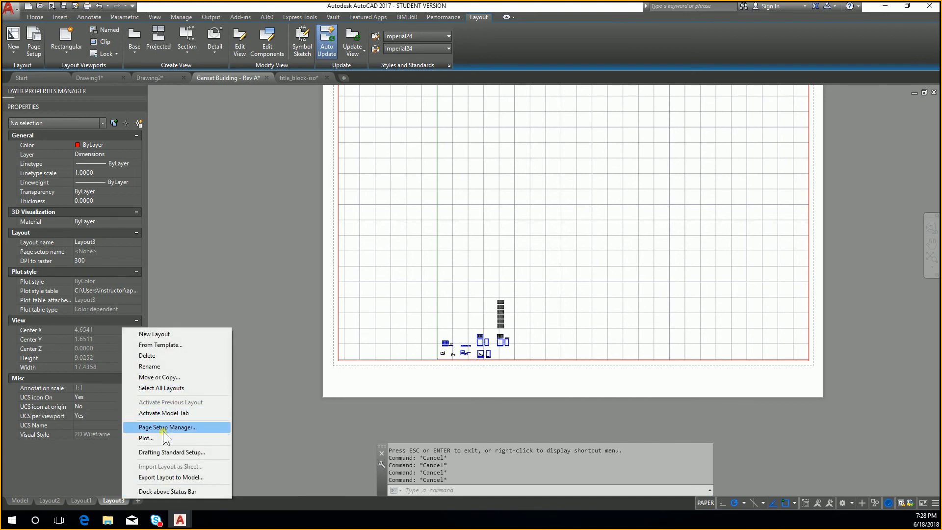
pyautogui.click(163, 428)
pyautogui.click(548, 242)
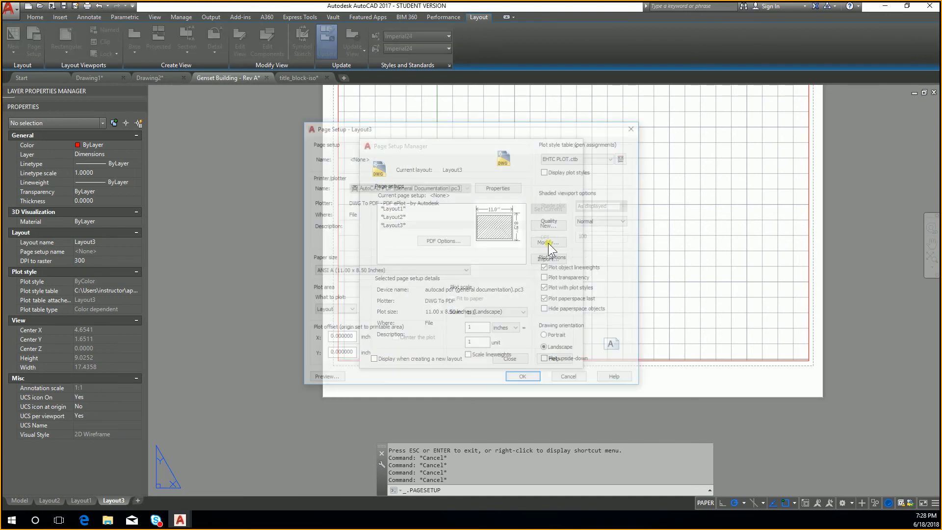
pyautogui.click(410, 274)
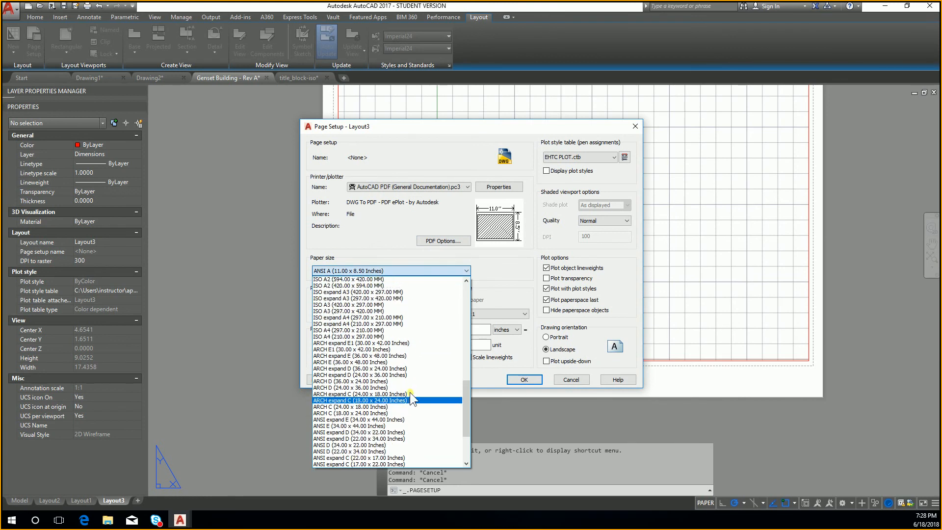
pyautogui.click(418, 438)
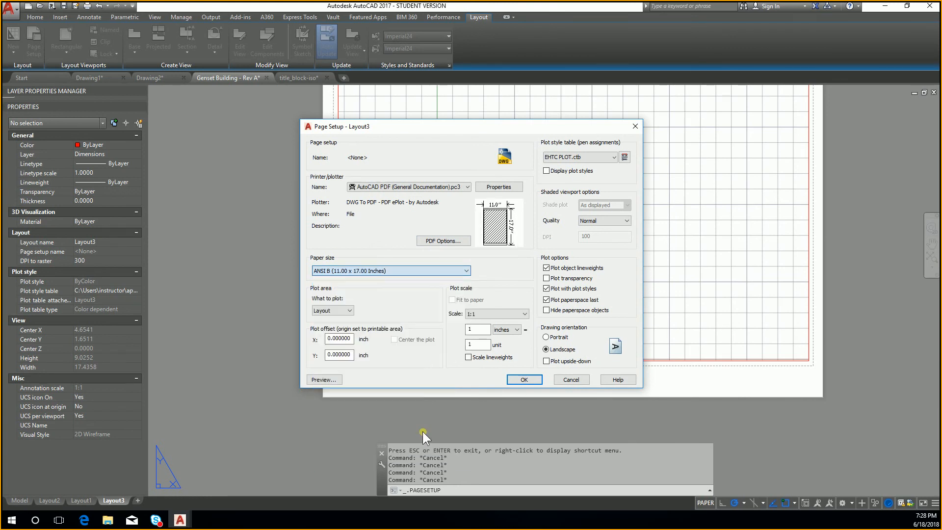
pyautogui.click(534, 379)
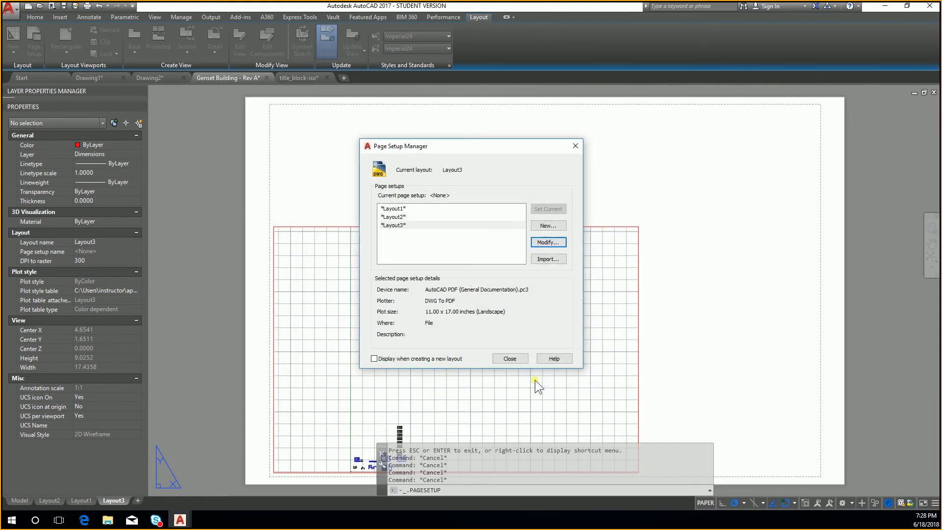
pyautogui.click(512, 361)
# Delete the existing viewport from Layout3.
pyautogui.click(635, 284)
pyautogui.click(587, 216)
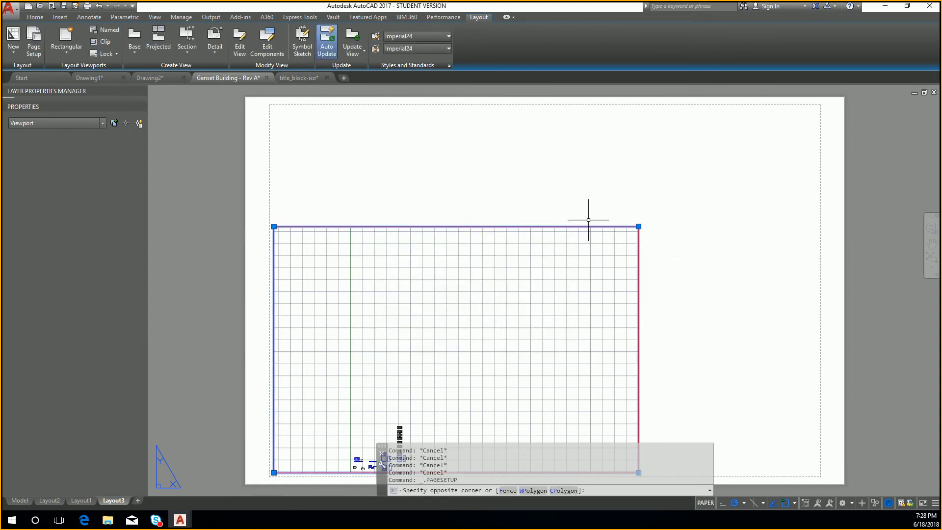
pyautogui.press('Delete')
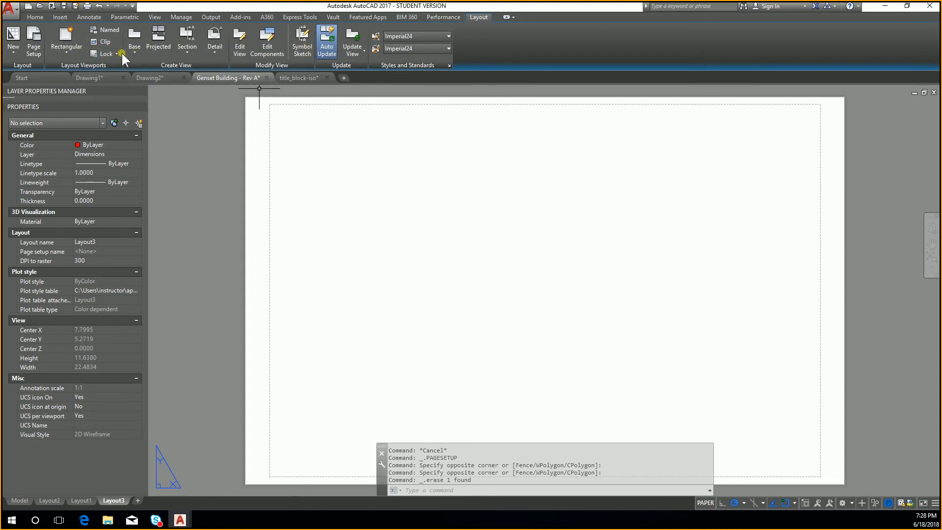
# Create a rectangular viewport in Layout3 that spans nearly the whole printable area of the sheet.
pyautogui.click(137, 49)
pyautogui.click(69, 52)
pyautogui.click(73, 69)
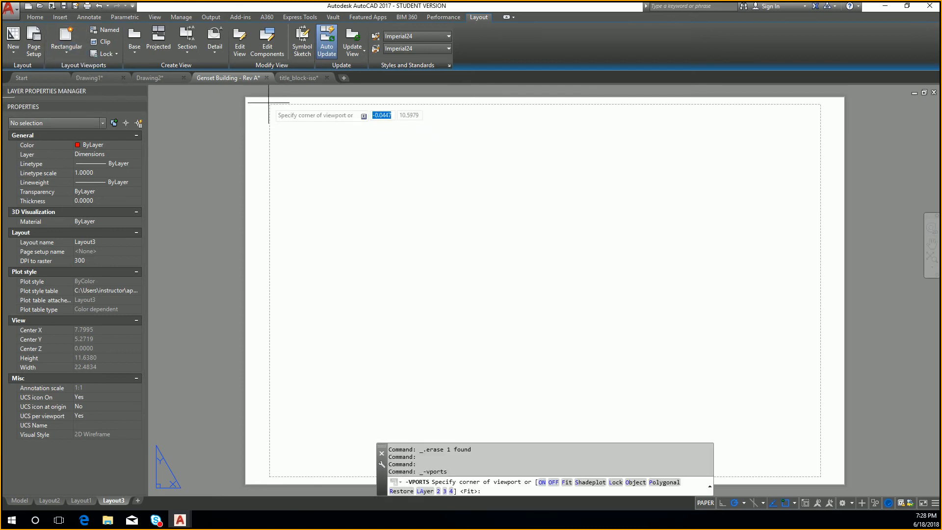
pyautogui.click(270, 105)
pyautogui.click(816, 476)
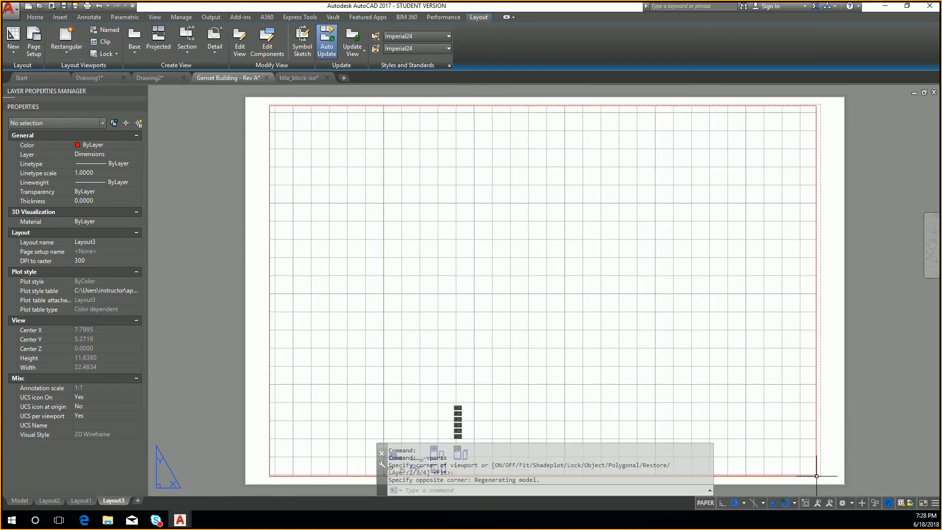
pyautogui.press('Escape')
pyautogui.press('Escape')
pyautogui.press('Escape')
# Delete the stray diagonal line in model space, far above and to the right of the building views.
pyautogui.click(16, 498)
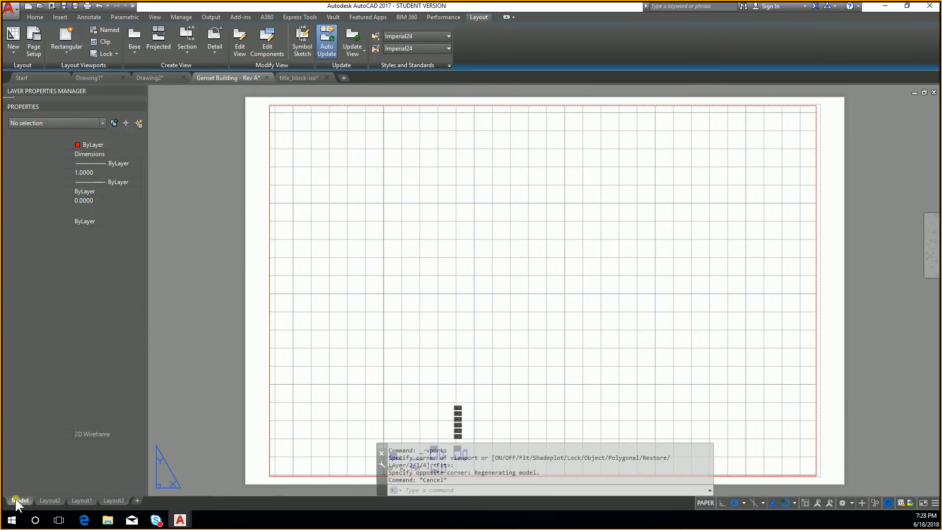
pyautogui.click(537, 117)
pyautogui.click(633, 152)
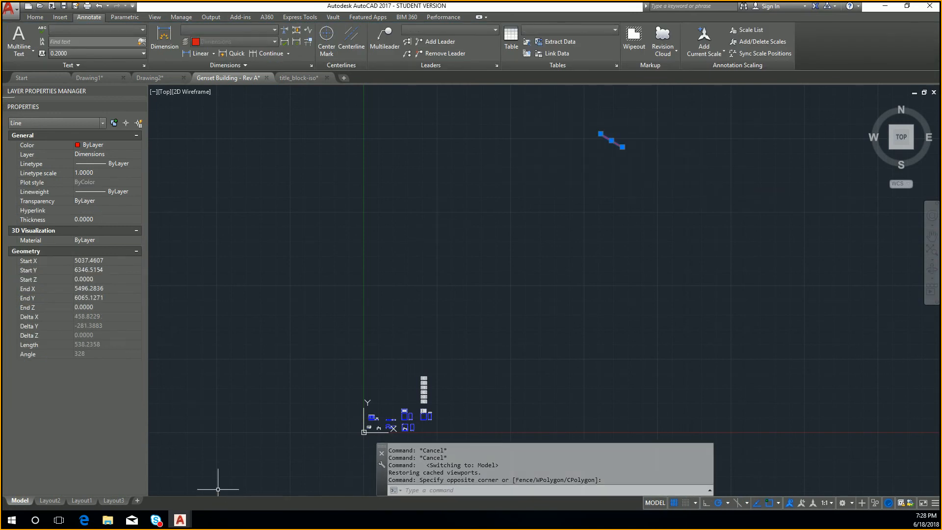
pyautogui.press('Delete')
# In Layout3's viewport, enlarge and reposition the model so the genset building views fill the frame, and return to paper space.
pyautogui.click(113, 500)
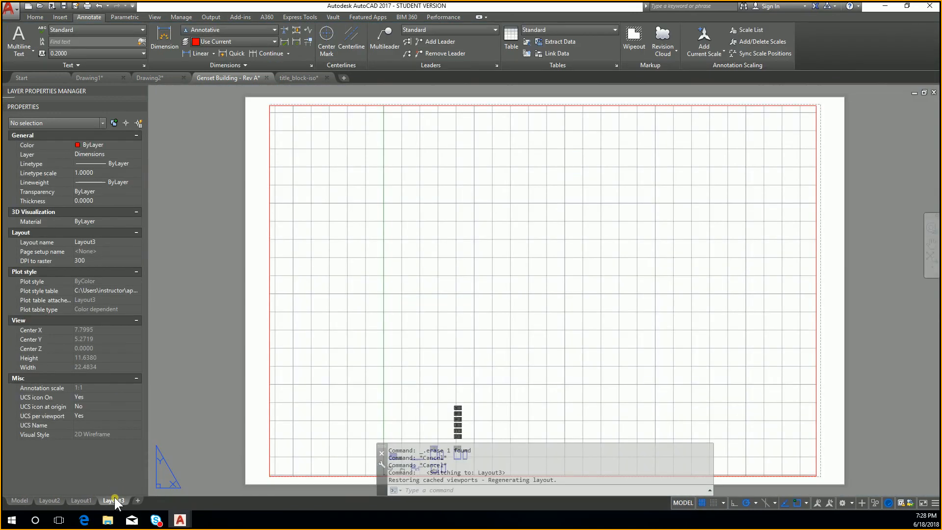
pyautogui.doubleClick(410, 351)
pyautogui.moveTo(439, 364); pyautogui.dragTo(511, 234, button='middle')
pyautogui.scroll(6, 511, 322)
pyautogui.moveTo(512, 340); pyautogui.dragTo(607, 303, button='middle')
pyautogui.scroll(2, 607, 304)
pyautogui.moveTo(607, 304); pyautogui.dragTo(615, 322, button='middle')
pyautogui.scroll(-2, 608, 308)
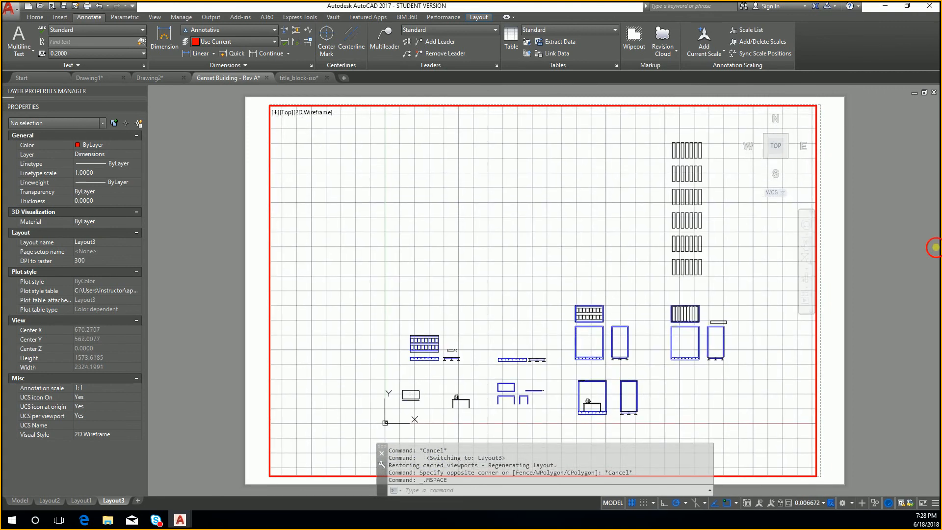
pyautogui.doubleClick(860, 248)
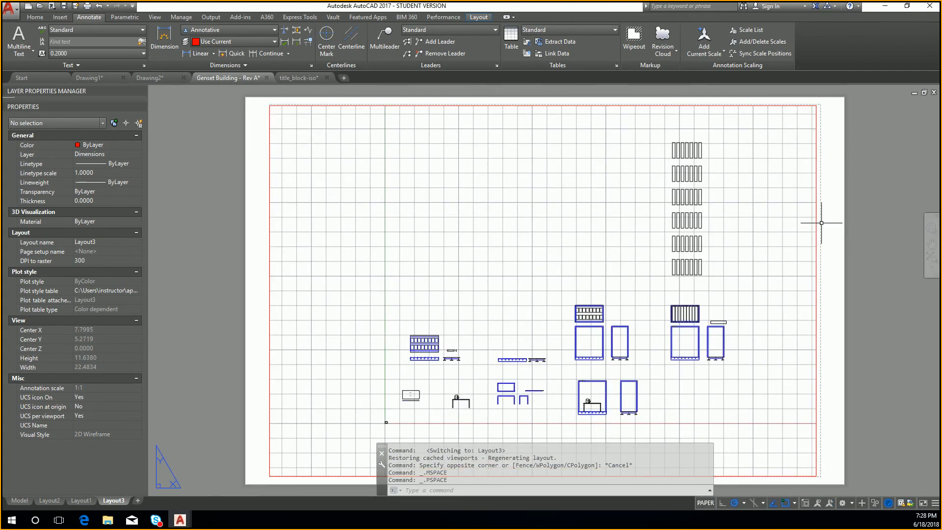
# Open the single-sheet plot settings for Layout3 and set the paper size to ANSI A (8.50 x 11.00 Inches).
pyautogui.write('plot')
pyautogui.press('Return')
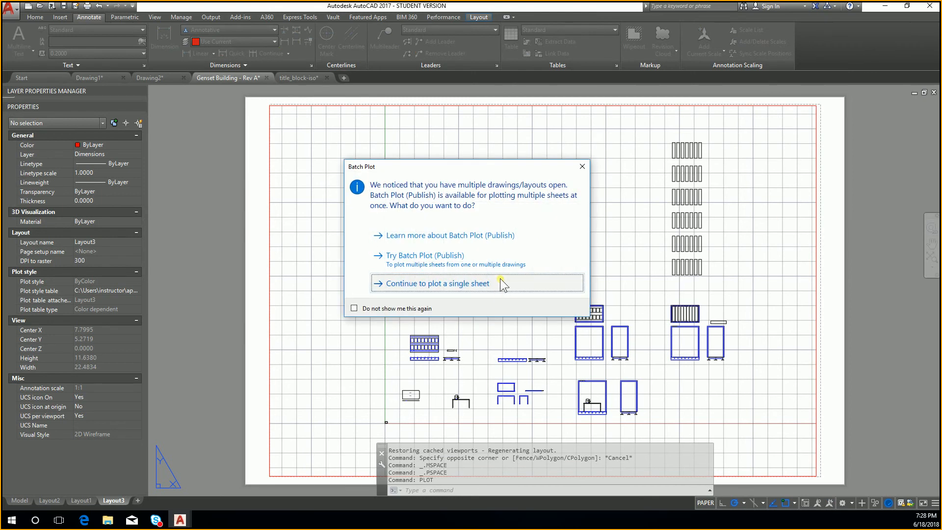
pyautogui.click(503, 285)
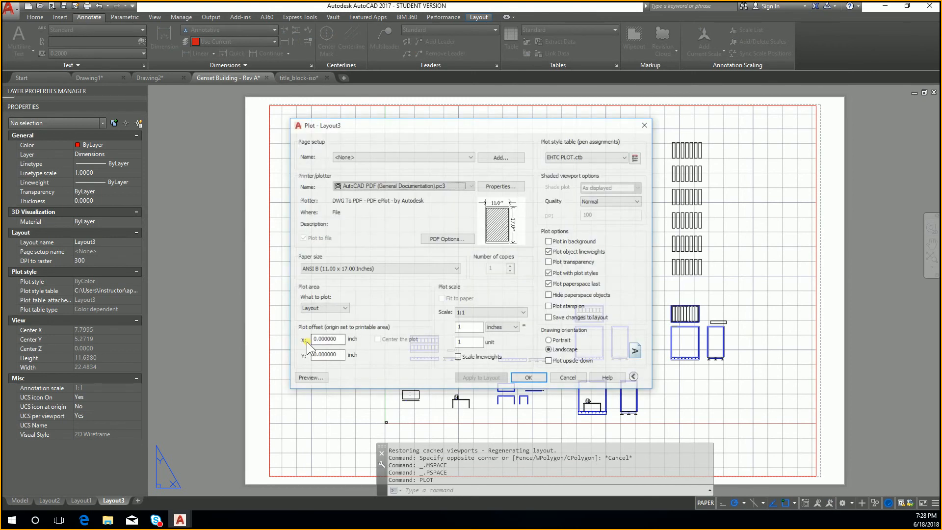
pyautogui.click(392, 269)
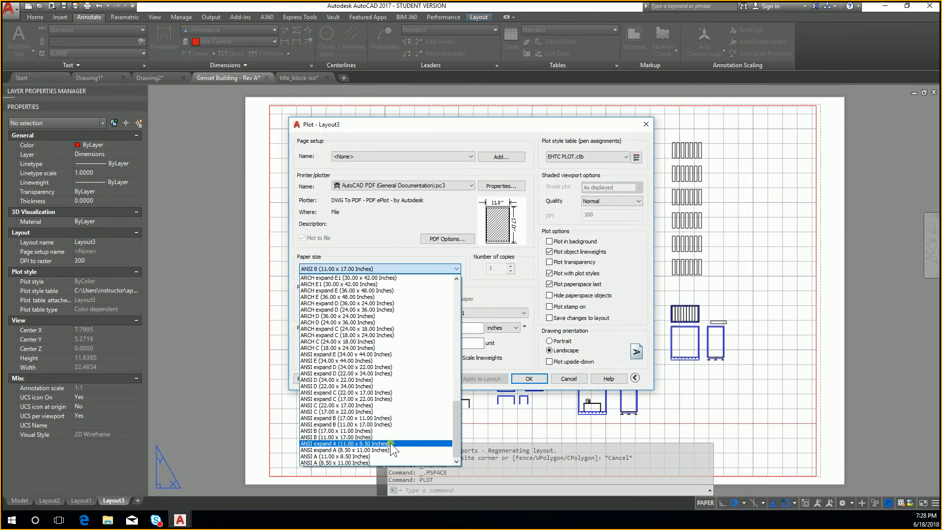
pyautogui.click(381, 462)
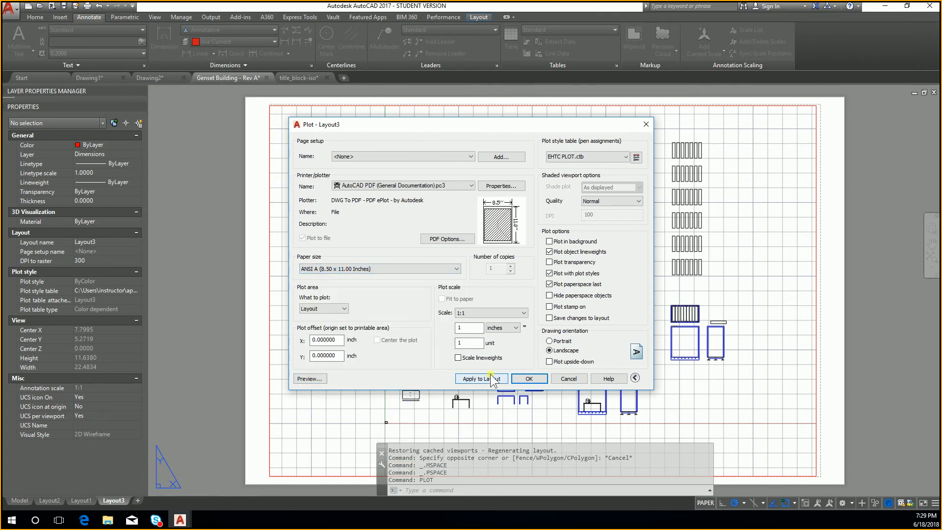
# Choose the Adobe PDF printer and plot Layout3 to "Genset Building - Rev A Layout3 (1).pdf" in Instructor Files.
pyautogui.click(459, 186)
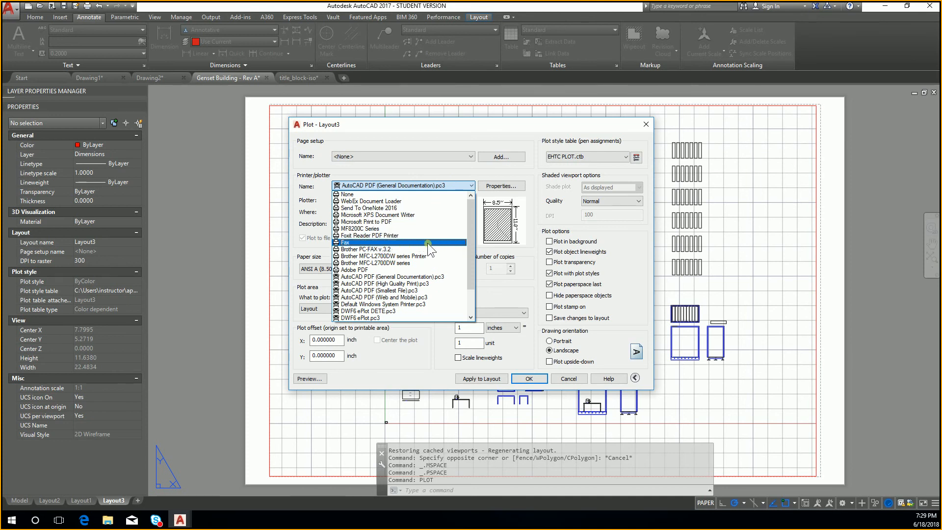
pyautogui.click(427, 270)
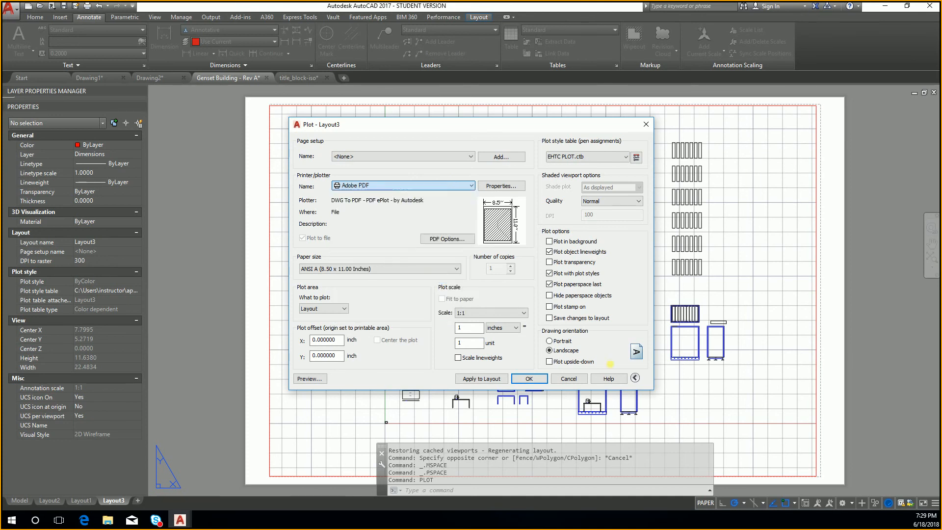
pyautogui.click(530, 378)
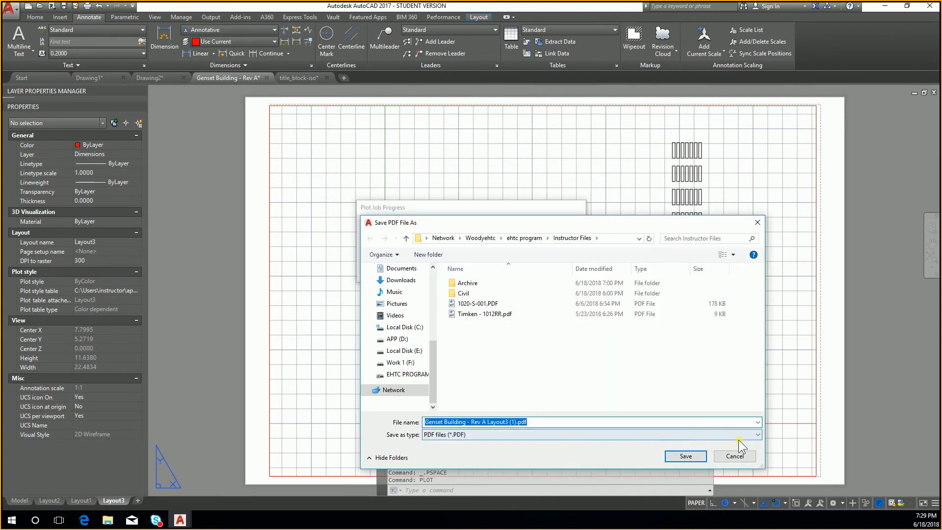
pyautogui.click(686, 456)
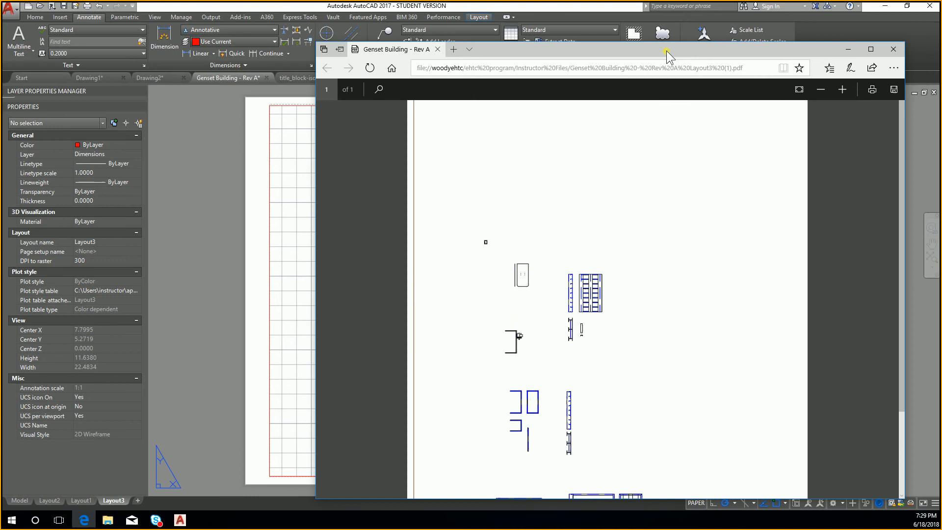
# Examine the orientation and coverage of the views on the plotted PDF page, and close the PDF.
pyautogui.moveTo(666, 51); pyautogui.dragTo(766, 63)
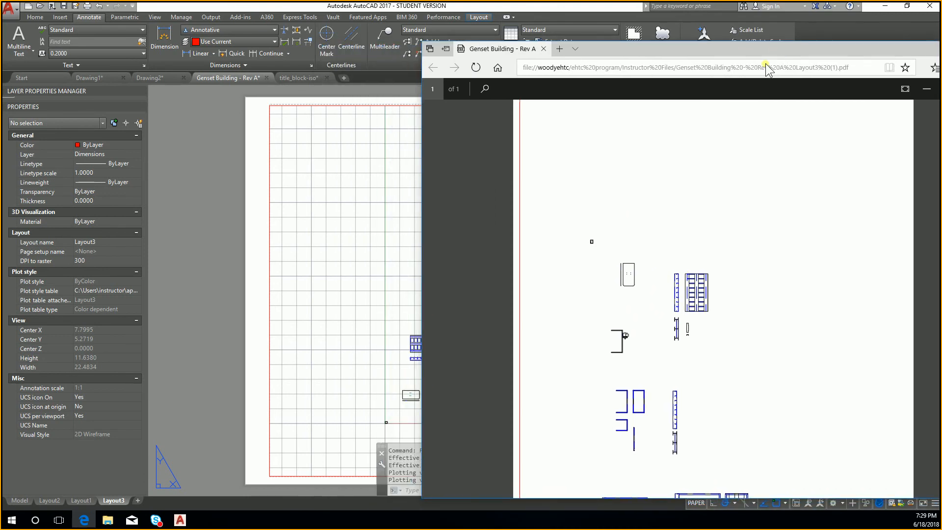
pyautogui.scroll(-2, 723, 269)
pyautogui.scroll(2, 724, 271)
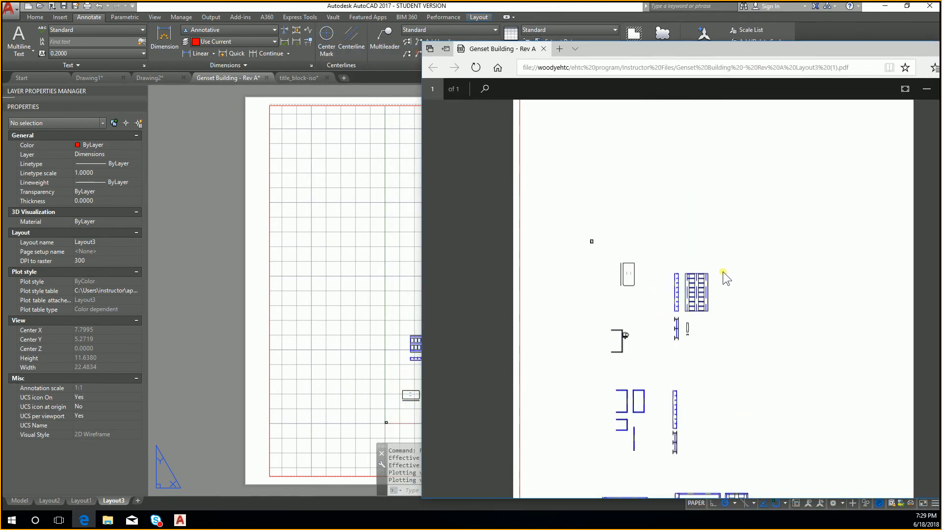
pyautogui.hotkey('ctrl', 'w')
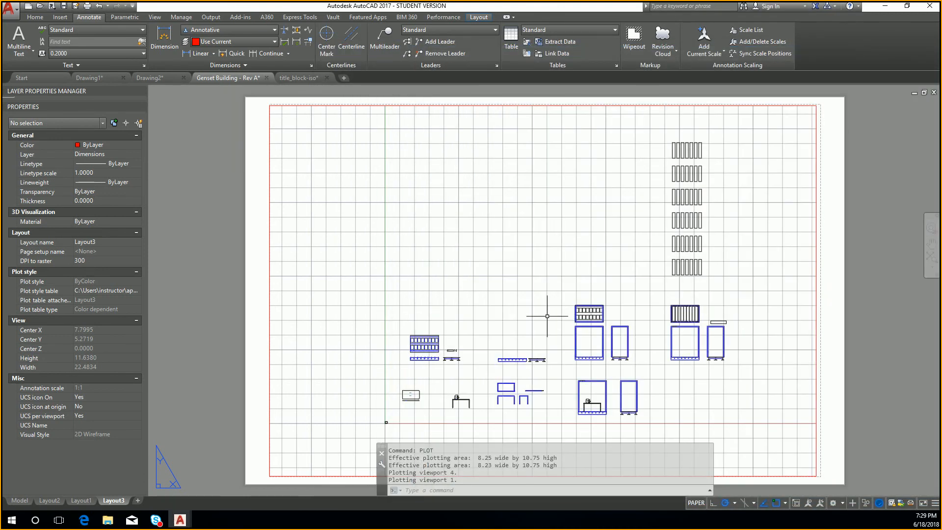
# Open a new single-sheet plot for Layout3 with Extents as the plot area and ANSI A (8.50 x 11.00 Inches) paper.
pyautogui.hotkey('ctrl', 'p')
pyautogui.click(481, 285)
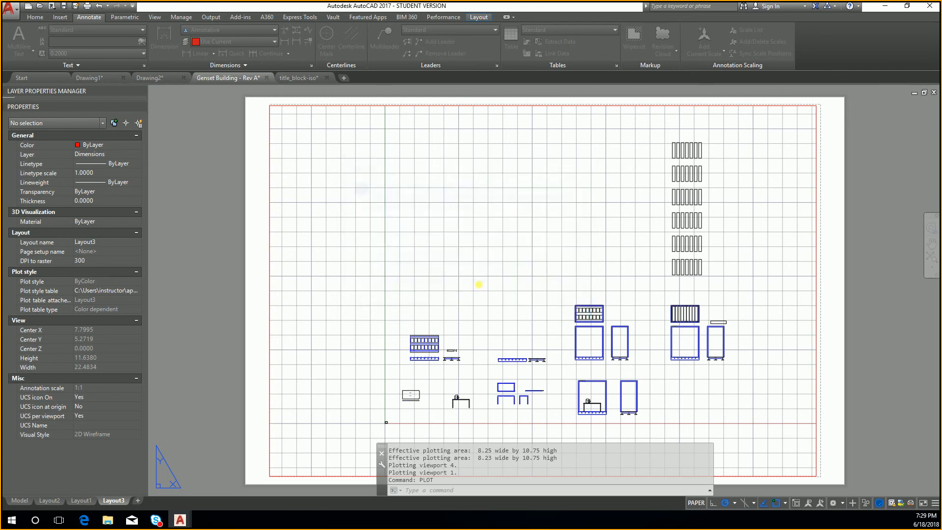
pyautogui.click(305, 300)
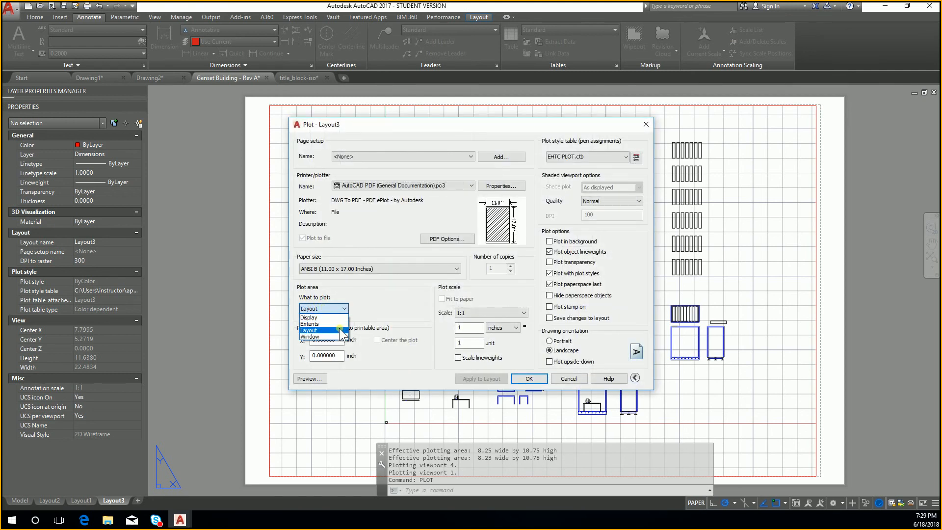
pyautogui.click(316, 321)
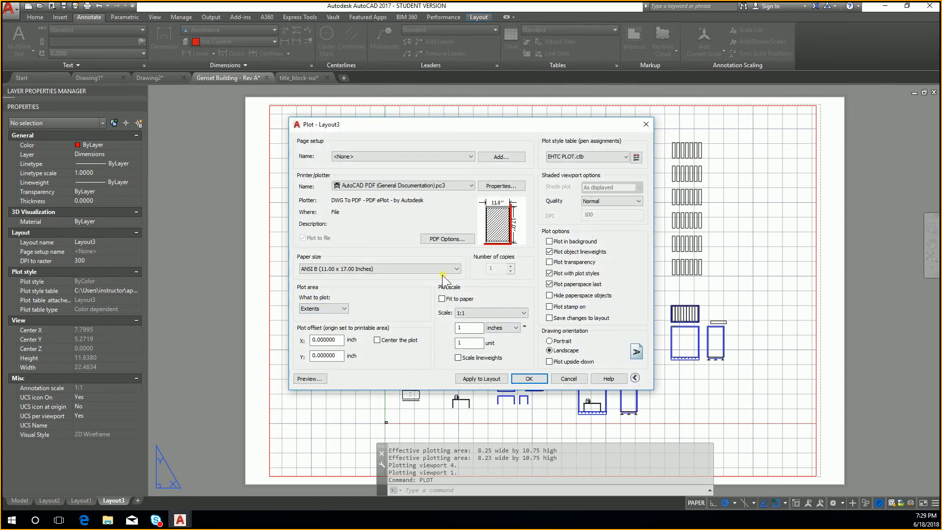
pyautogui.click(426, 268)
pyautogui.click(411, 462)
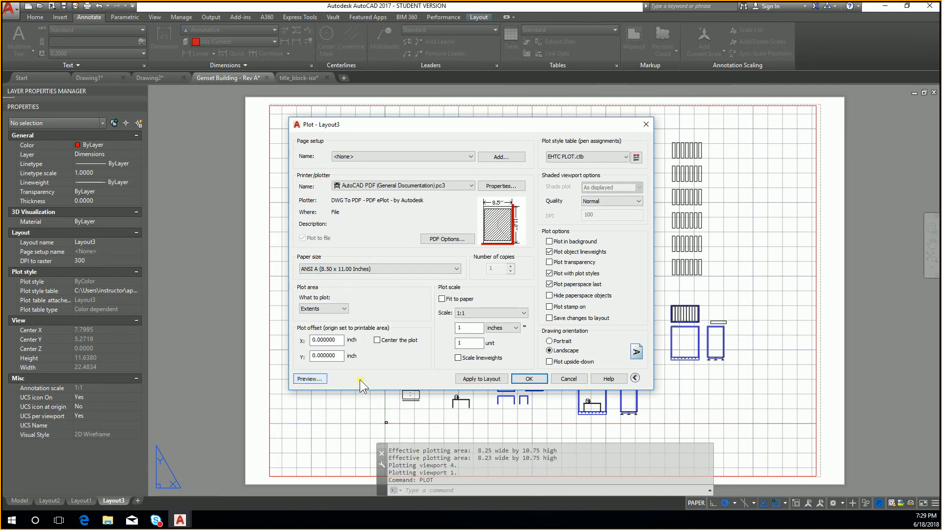
# Plot Layout3 to the existing "Genset Building - Rev A Layout3 (1).pdf" in Instructor Files on the EHTC PROGRAM (I:) drive, overwriting it.
pyautogui.click(529, 379)
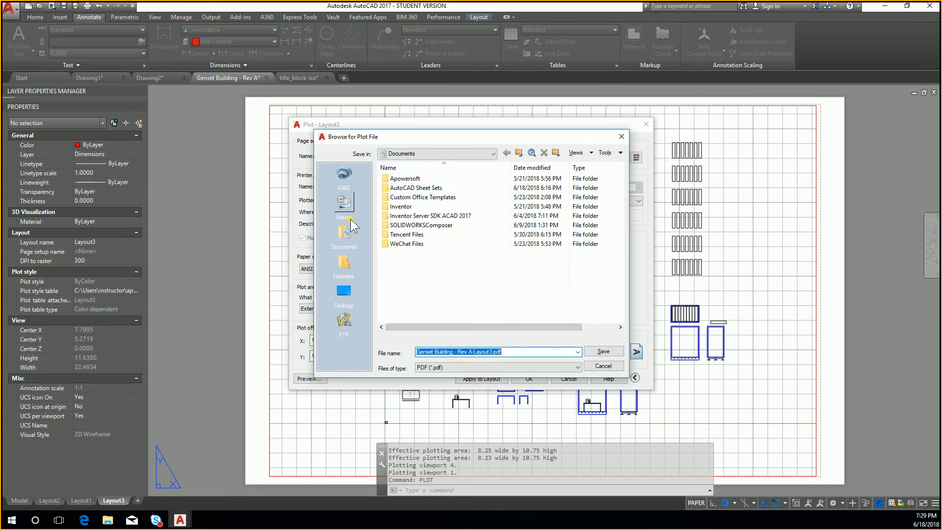
pyautogui.click(344, 292)
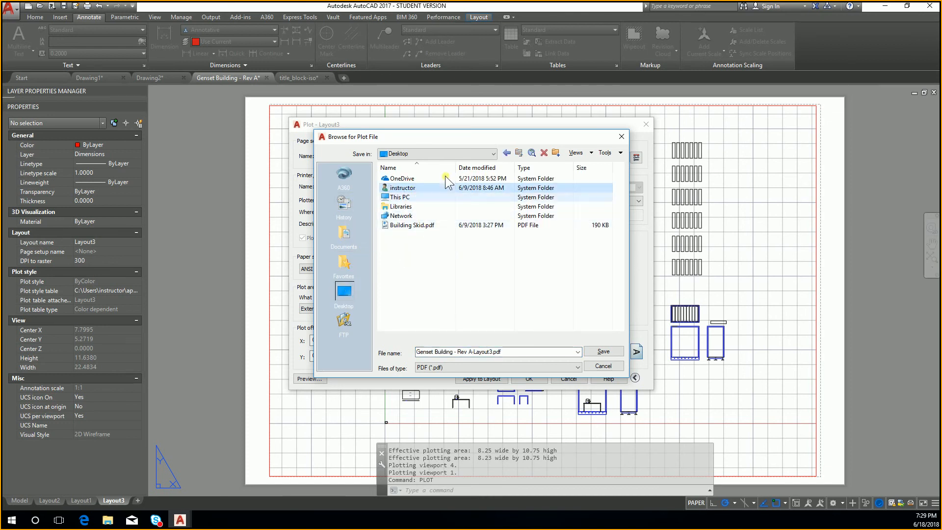
pyautogui.click(459, 153)
pyautogui.click(461, 211)
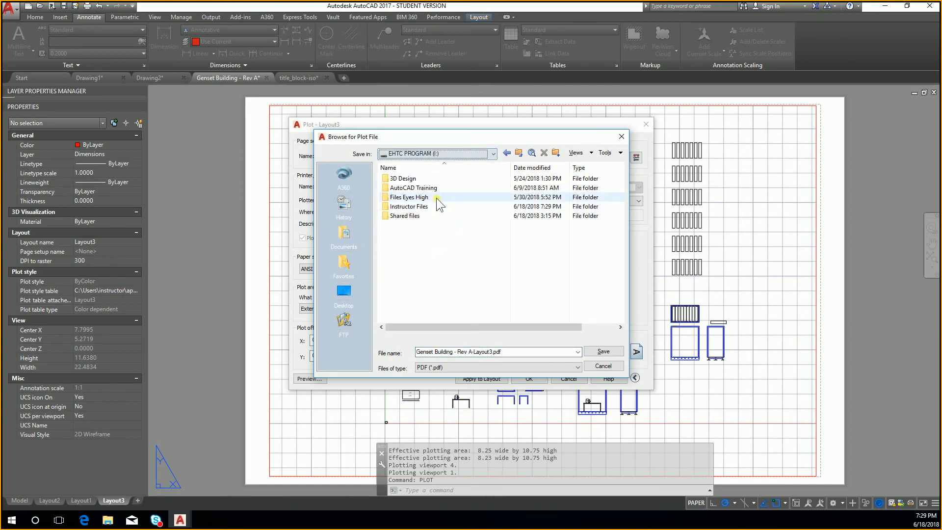
pyautogui.doubleClick(437, 198)
pyautogui.click(479, 207)
pyautogui.click(604, 352)
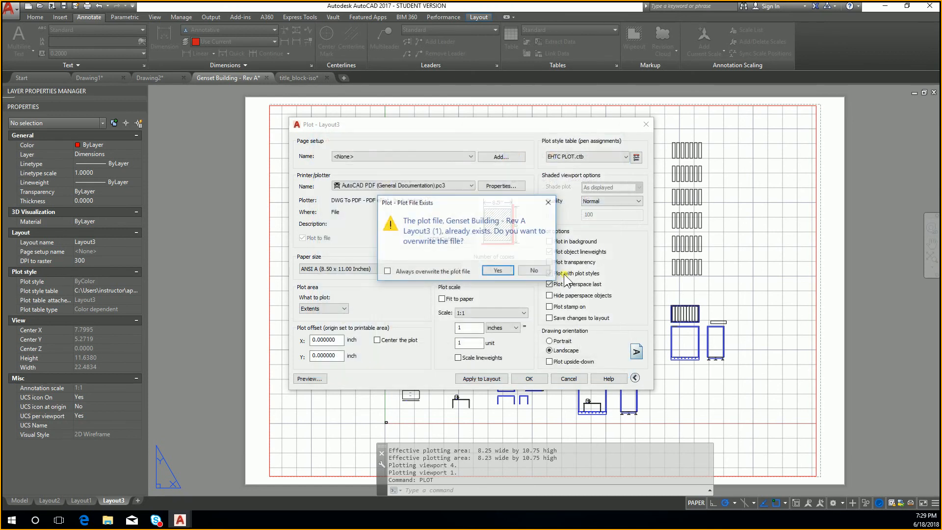
pyautogui.click(495, 272)
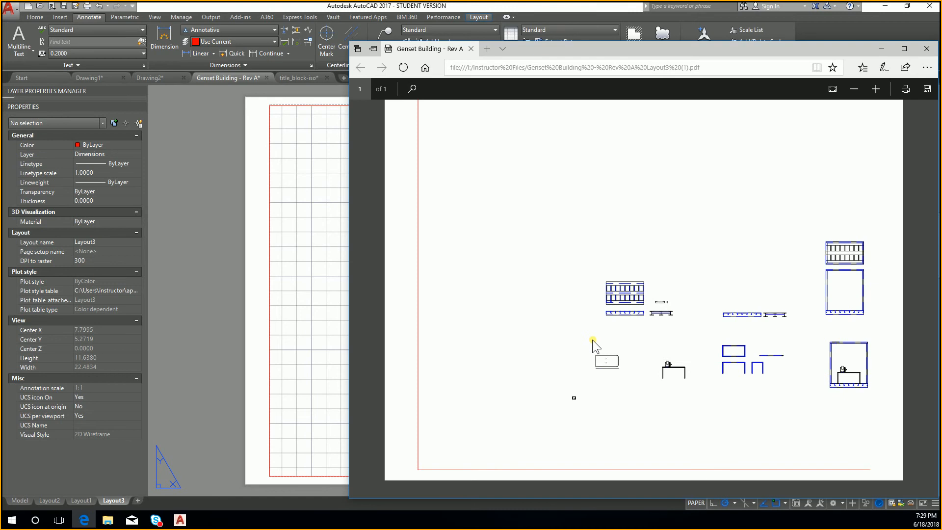
# Examine the newly plotted PDF at full screen size and return to Layout3 in AutoCAD.
pyautogui.doubleClick(730, 49)
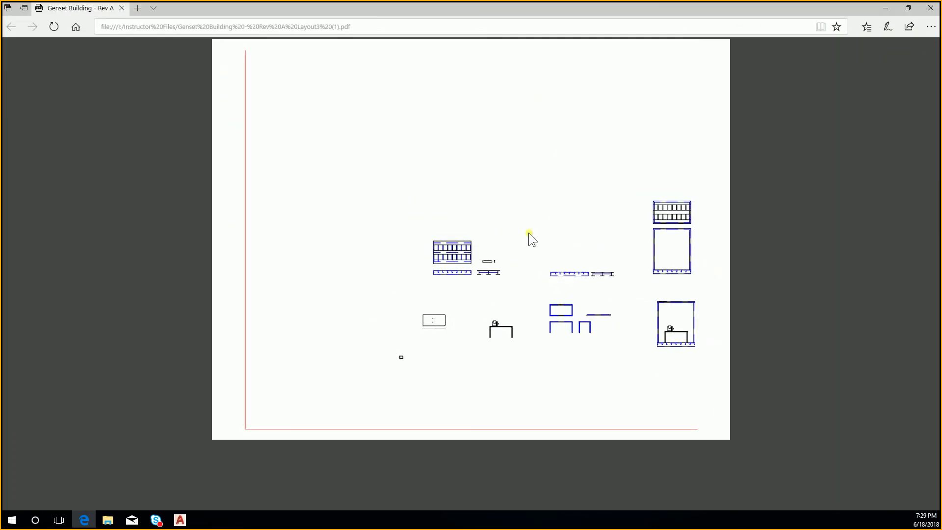
pyautogui.hotkey('alt', 'Tab')
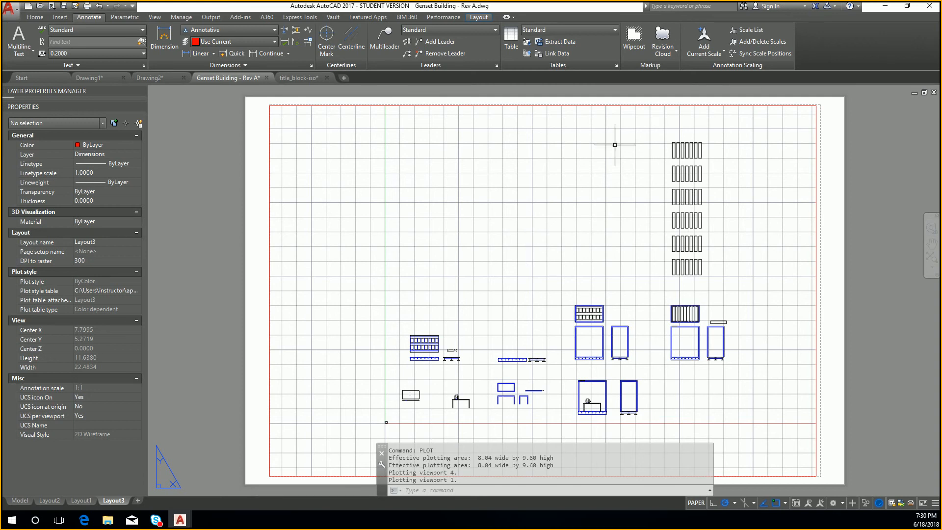
pyautogui.moveTo(781, 374); pyautogui.dragTo(746, 372, button='middle')
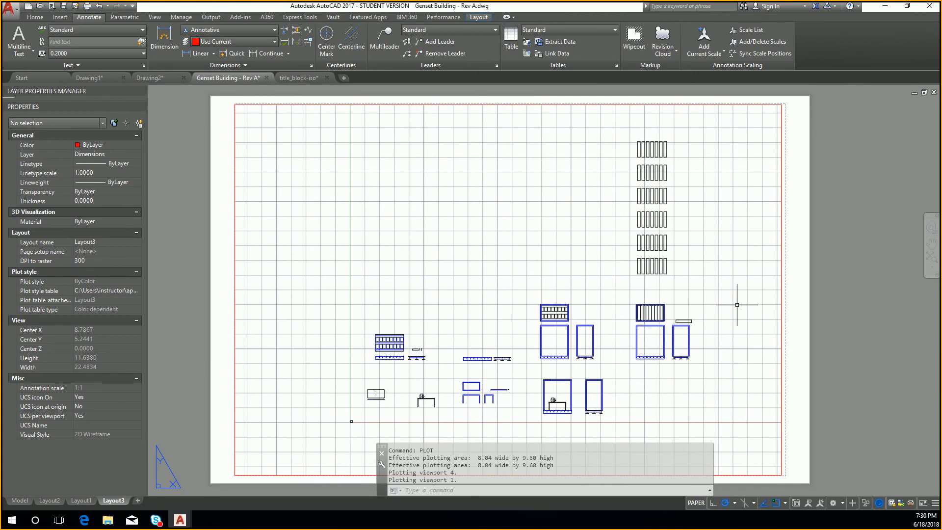
# Examine the sheet border and title block in the title_block-iso drawing, and return to the Genset Building - Rev A drawing.
pyautogui.click(300, 77)
pyautogui.scroll(-8, 446, 237)
pyautogui.scroll(2, 510, 281)
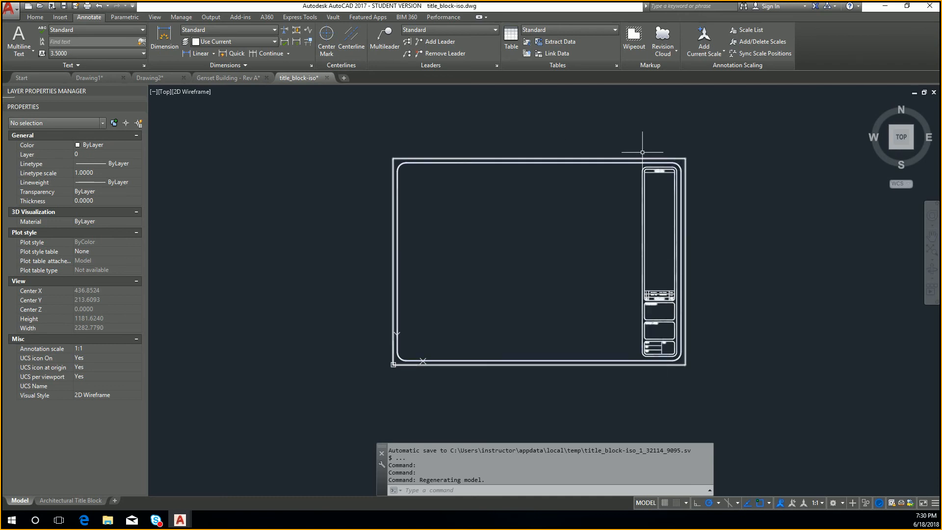
pyautogui.moveTo(399, 268)
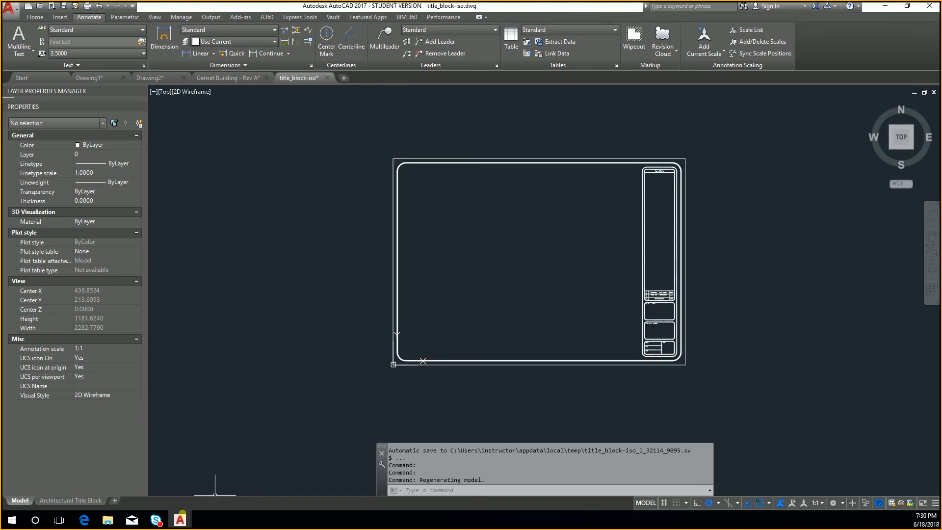
pyautogui.click(239, 77)
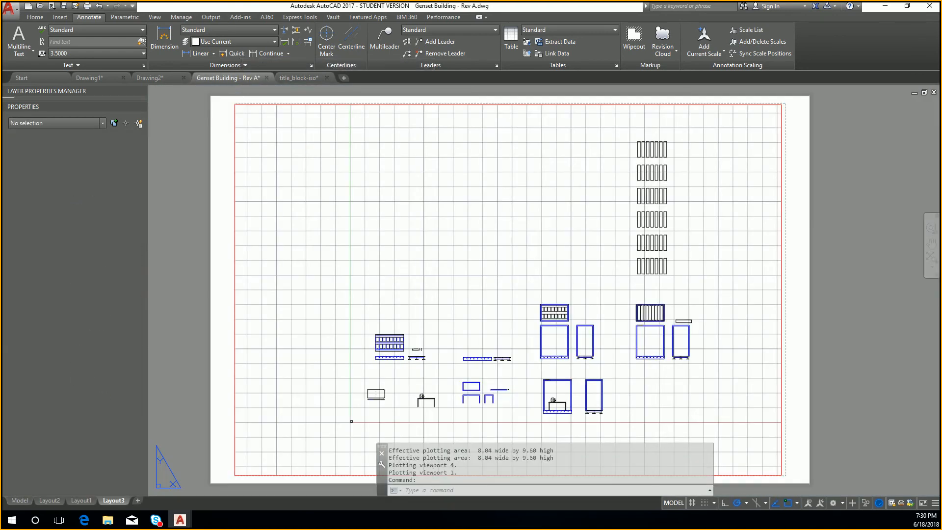
# Open the single-sheet plot settings for Layout3 and review the paper size and plot scale options.
pyautogui.write('PLOT')
pyautogui.press('Return')
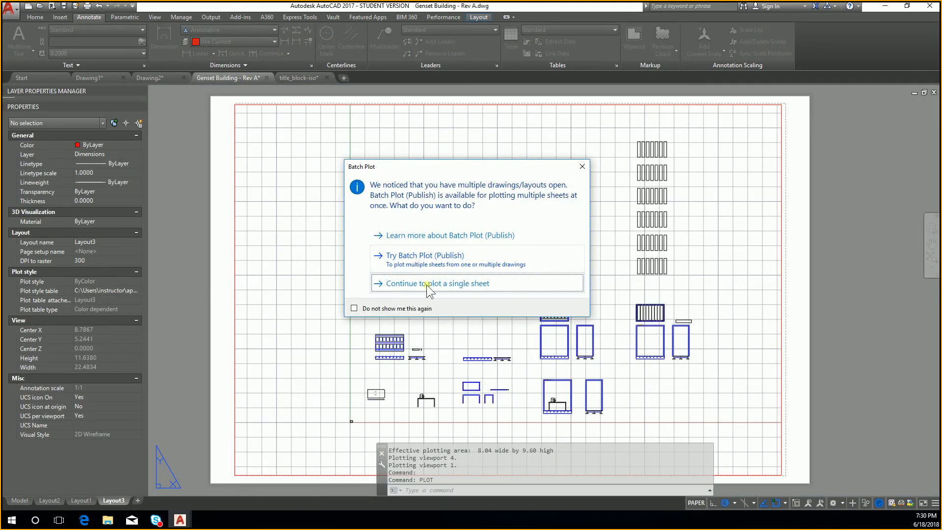
pyautogui.click(431, 282)
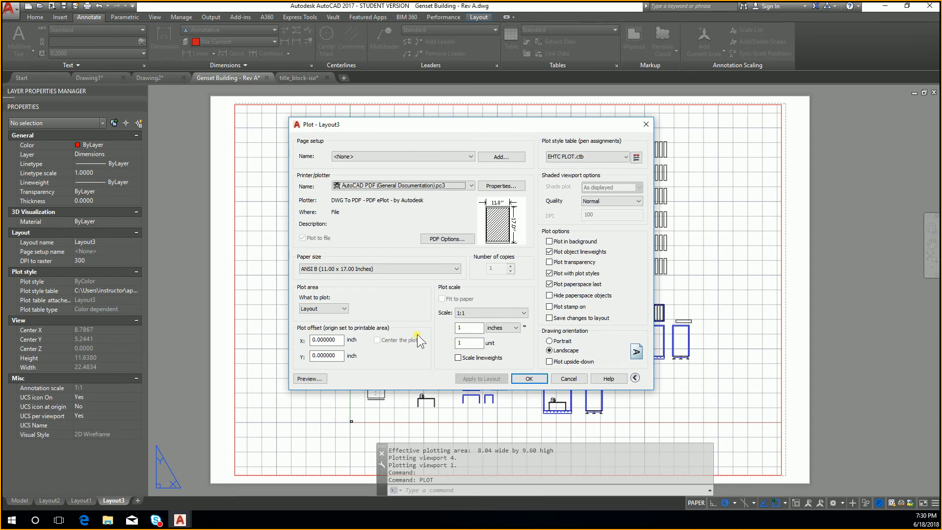
pyautogui.click(354, 269)
pyautogui.click(366, 269)
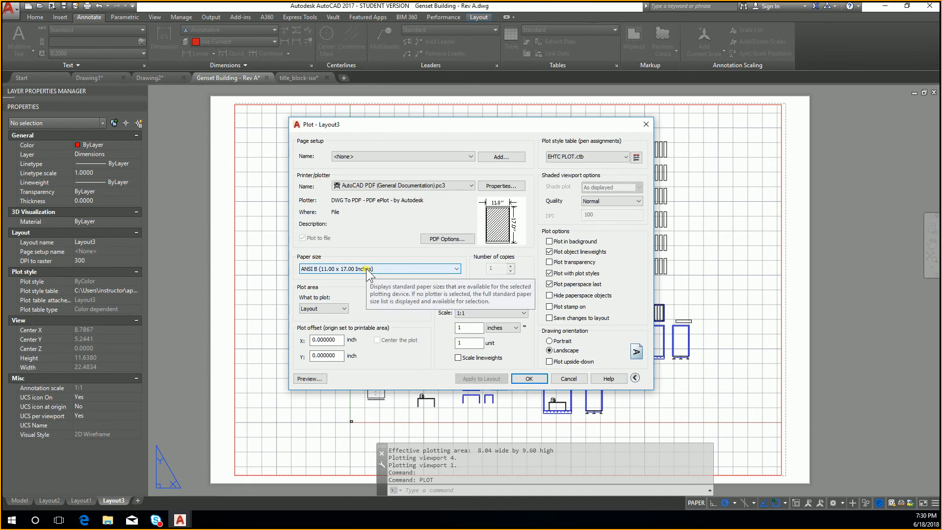
pyautogui.click(366, 270)
pyautogui.click(468, 357)
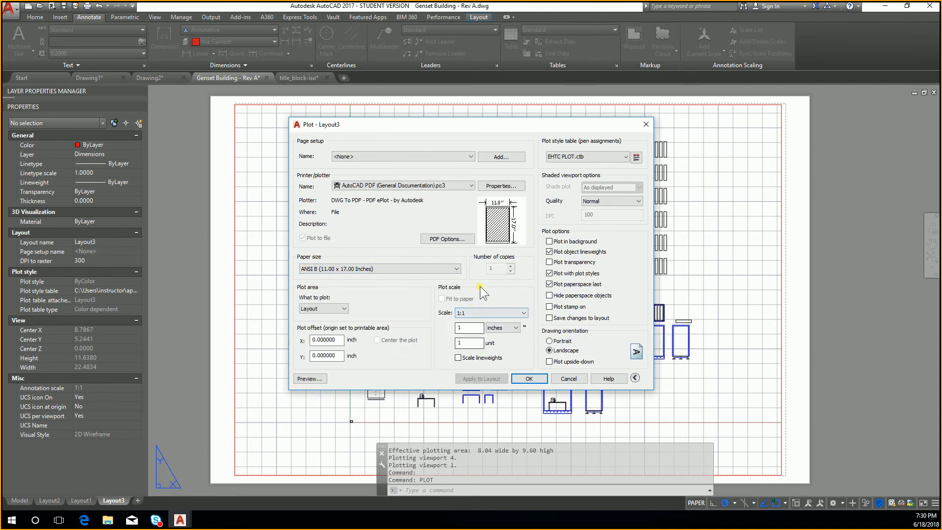
# Keep Layout as the plot area, preview the Layout3 plot, and inspect the border lines and building views on the sheet.
pyautogui.click(314, 309)
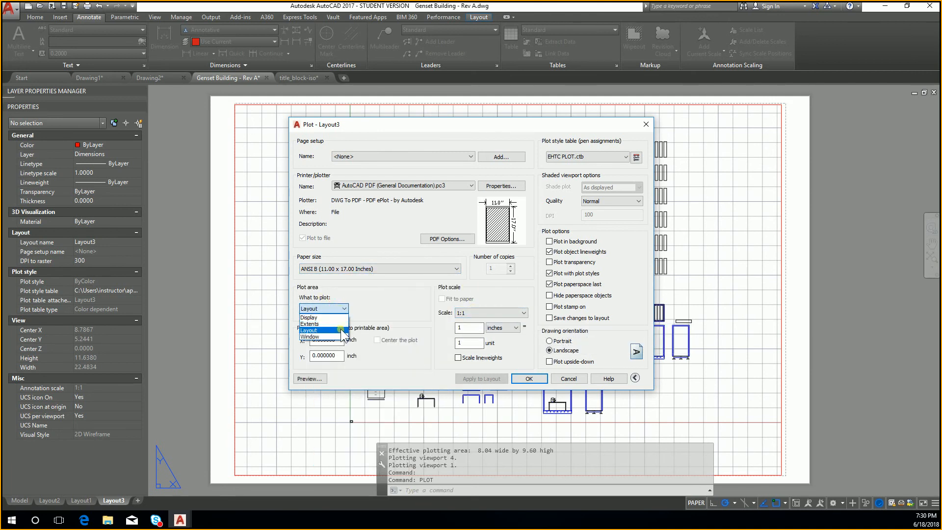
pyautogui.click(333, 320)
pyautogui.click(325, 331)
pyautogui.click(311, 381)
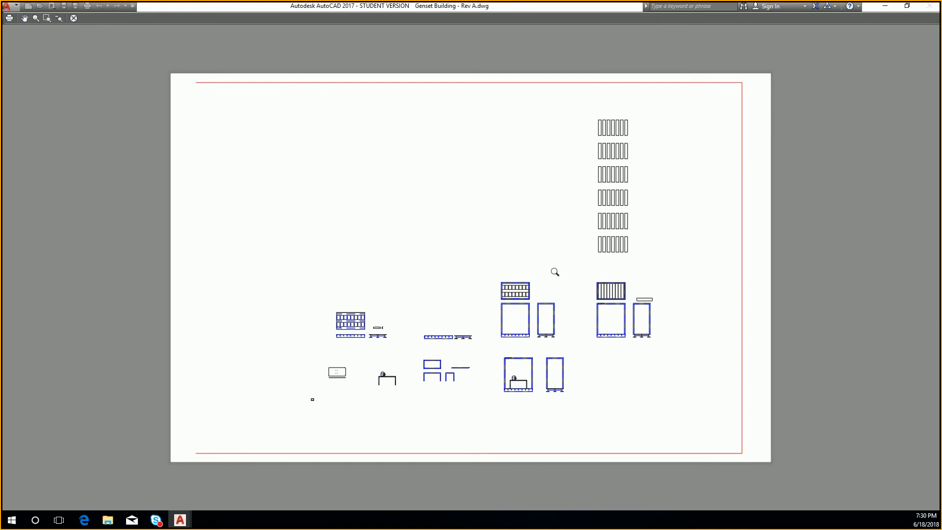
pyautogui.moveTo(540, 251); pyautogui.dragTo(608, 93)
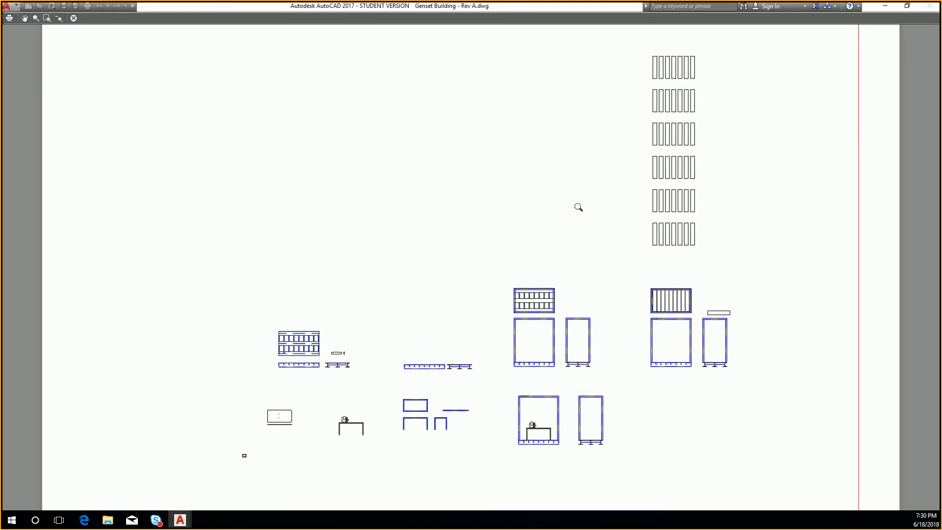
pyautogui.moveTo(578, 207); pyautogui.dragTo(704, 120, button='middle')
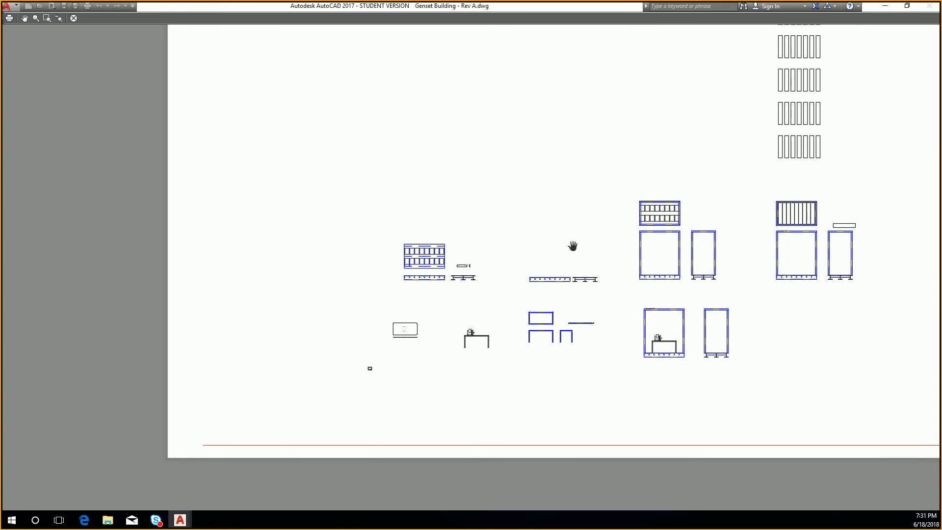
pyautogui.moveTo(605, 264); pyautogui.dragTo(415, 374, button='middle')
pyautogui.scroll(-2, 449, 346)
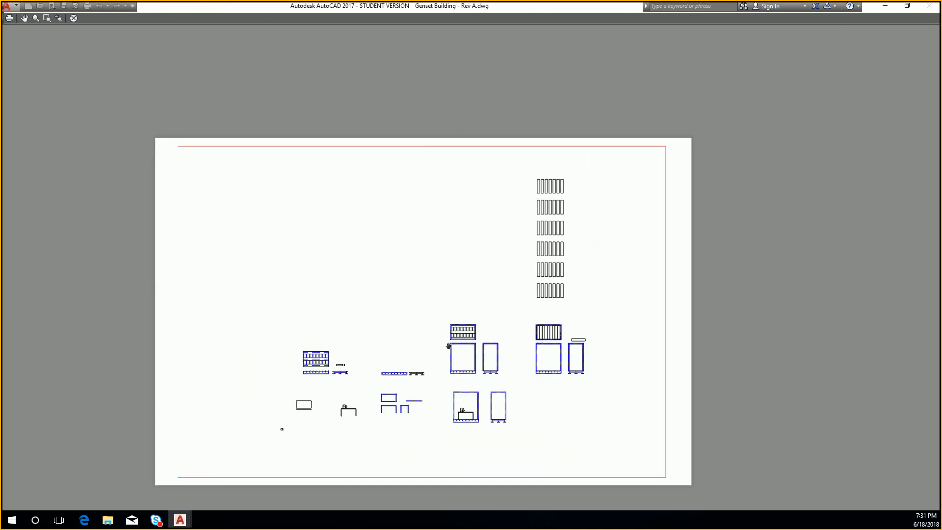
# Inspect the building views in the Layout3 plot preview, and leave the preview and the plot settings without plotting.
pyautogui.scroll(8, 479, 349)
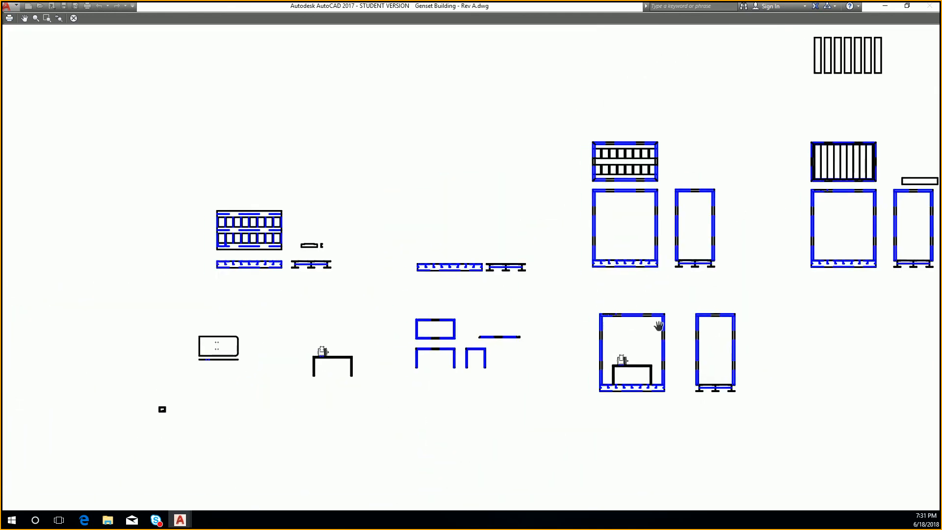
pyautogui.moveTo(652, 340); pyautogui.dragTo(514, 332, button='middle')
pyautogui.press('Escape')
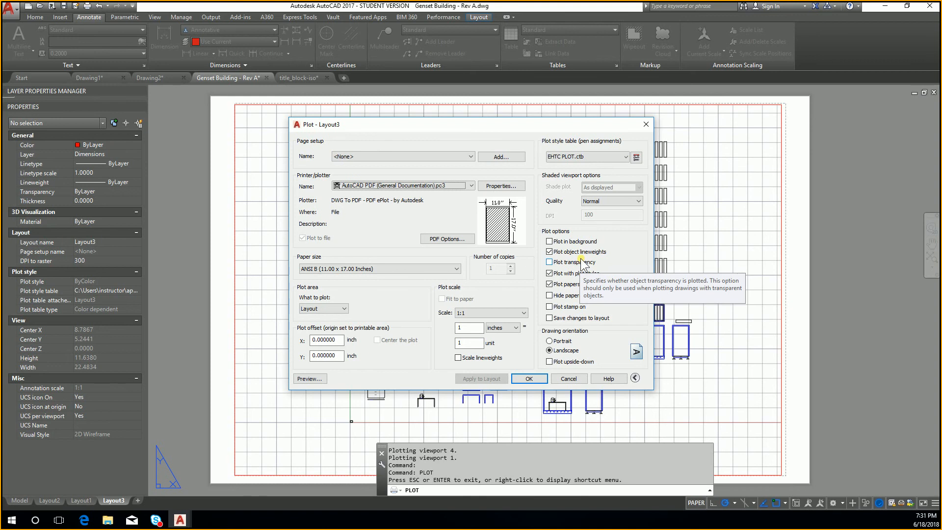
pyautogui.press('Escape')
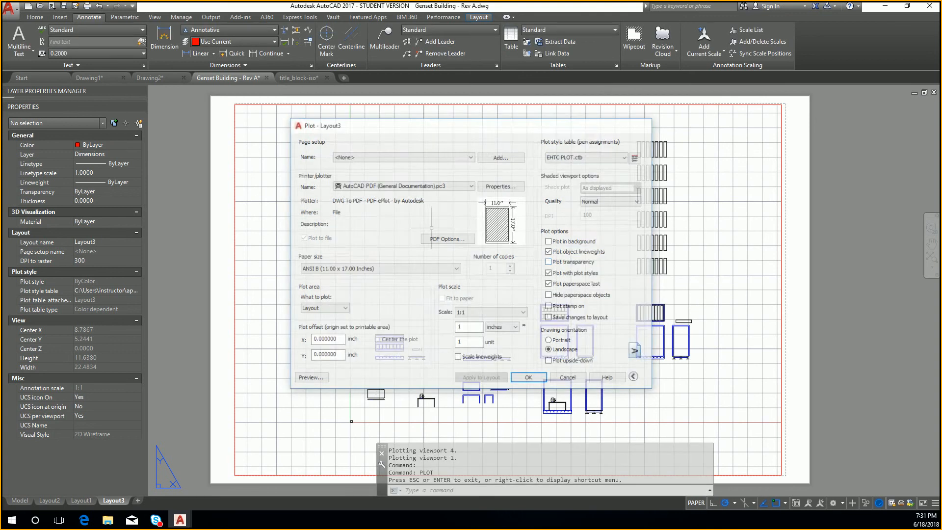
# Display the Layer Properties Manager with the layer list of the Genset Building - Rev A drawing.
pyautogui.click(35, 17)
pyautogui.click(422, 30)
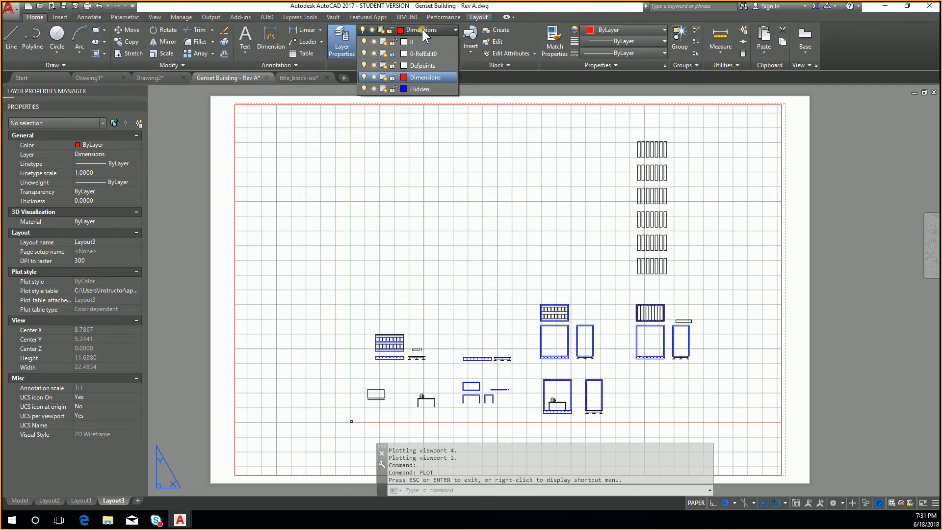
pyautogui.click(422, 28)
pyautogui.click(352, 43)
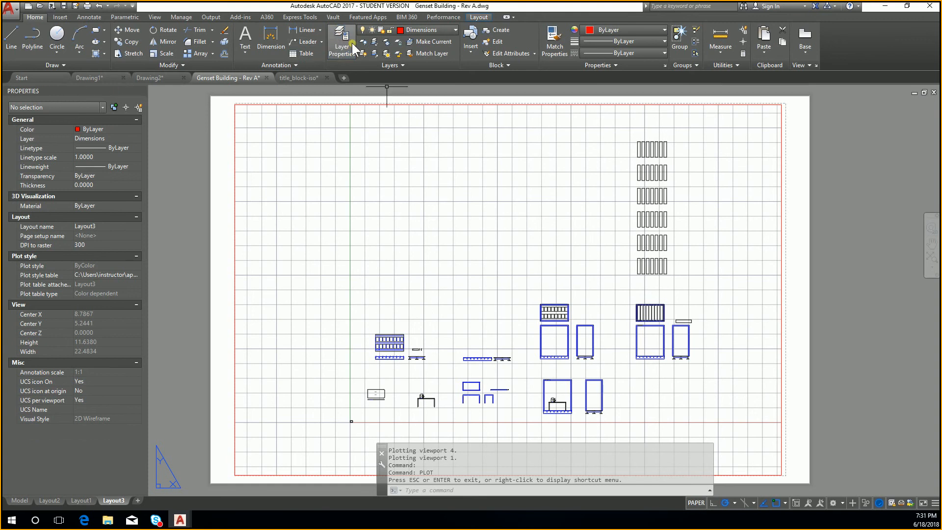
pyautogui.click(352, 42)
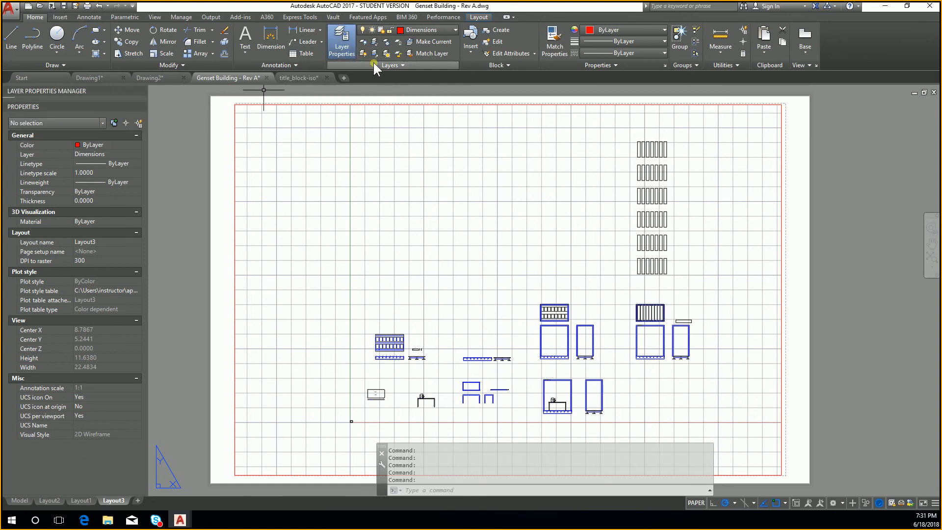
pyautogui.click(392, 65)
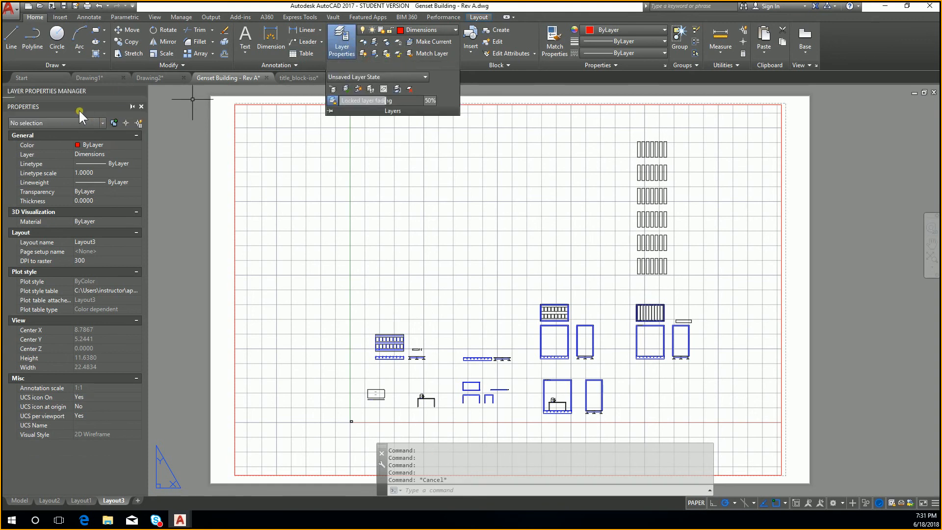
pyautogui.click(24, 77)
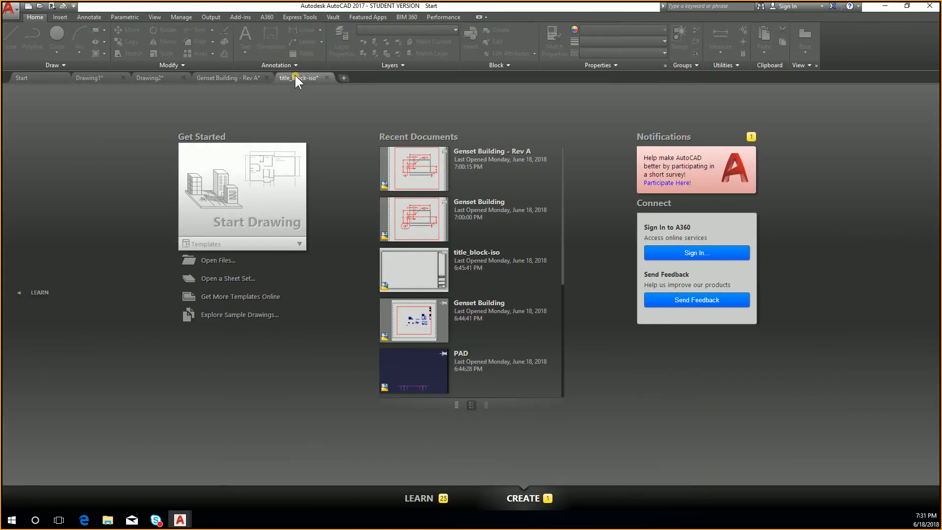
pyautogui.click(295, 79)
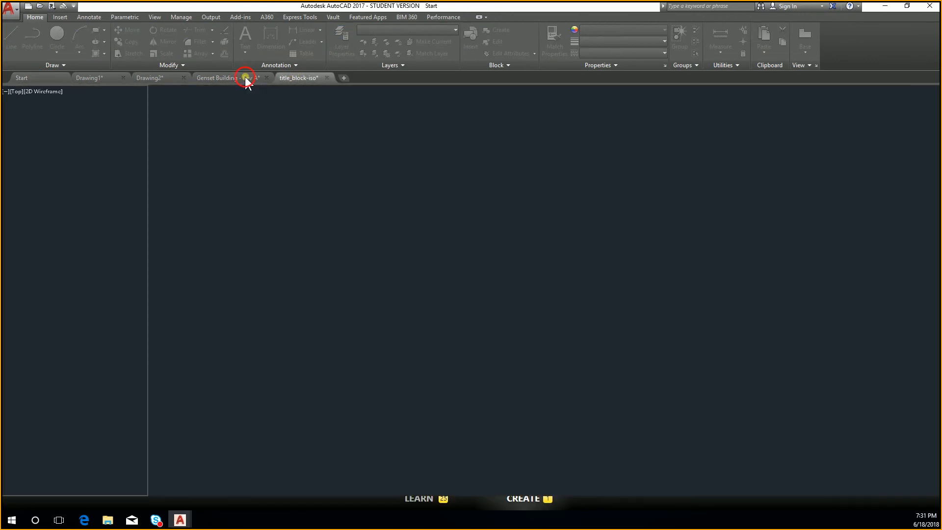
pyautogui.click(245, 77)
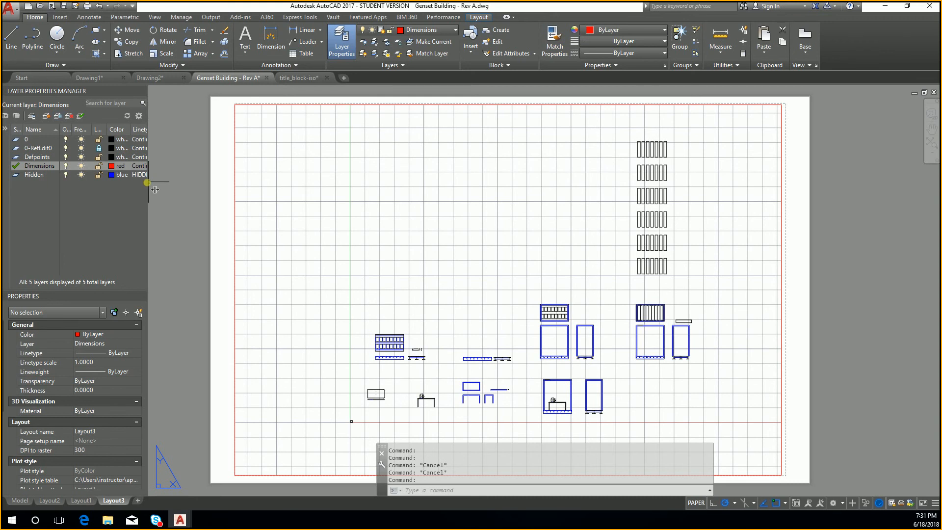
# Widen the Layer Properties Manager and enlarge its Lineweight and Linetype columns until their entries are fully readable.
pyautogui.moveTo(148, 184); pyautogui.dragTo(631, 189)
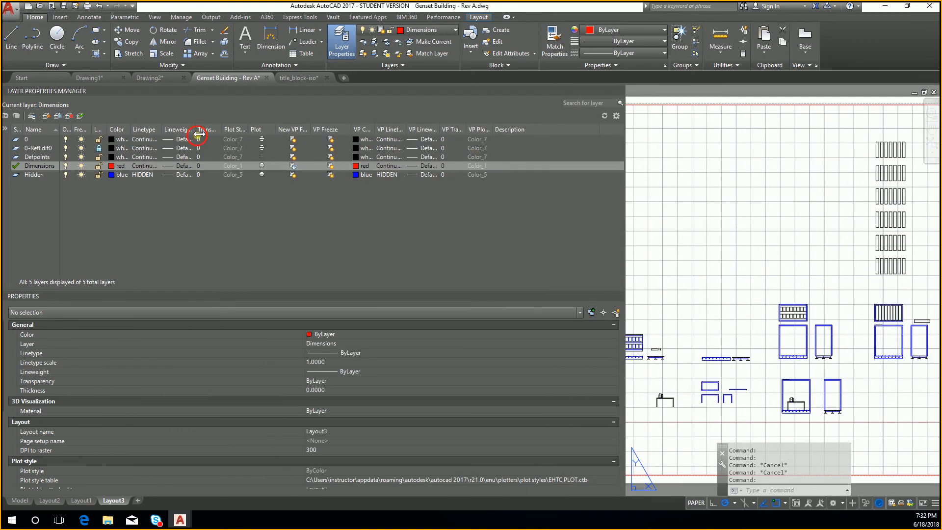
pyautogui.moveTo(198, 134); pyautogui.dragTo(279, 134)
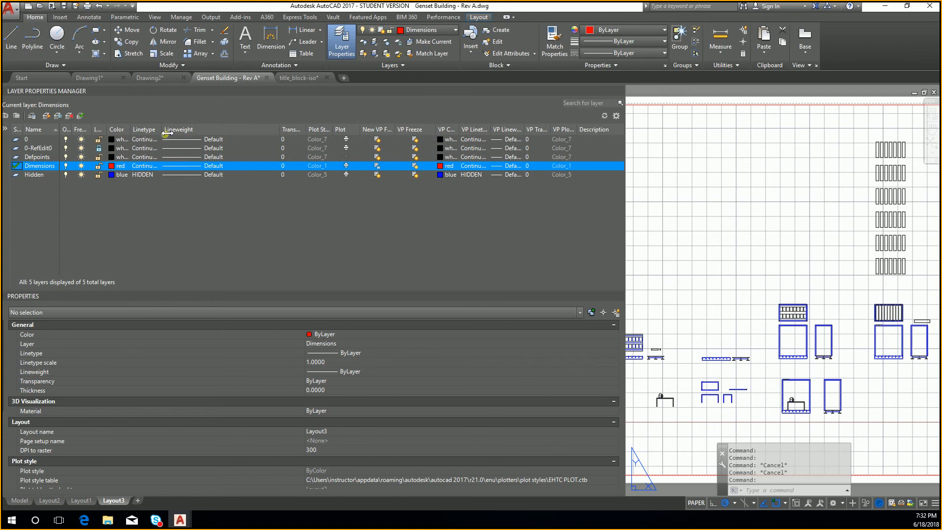
pyautogui.moveTo(167, 133); pyautogui.dragTo(199, 133)
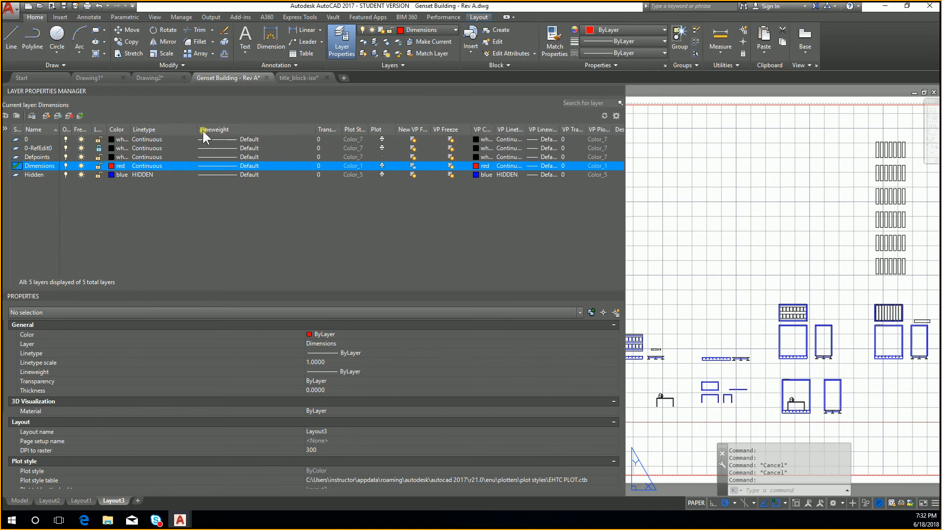
pyautogui.click(255, 140)
pyautogui.scroll(-5, 503, 238)
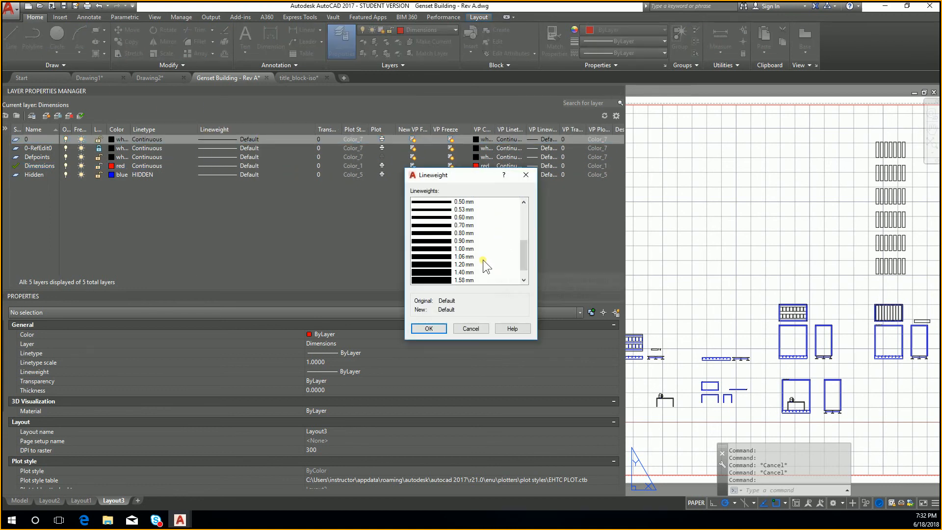
pyautogui.scroll(3, 463, 250)
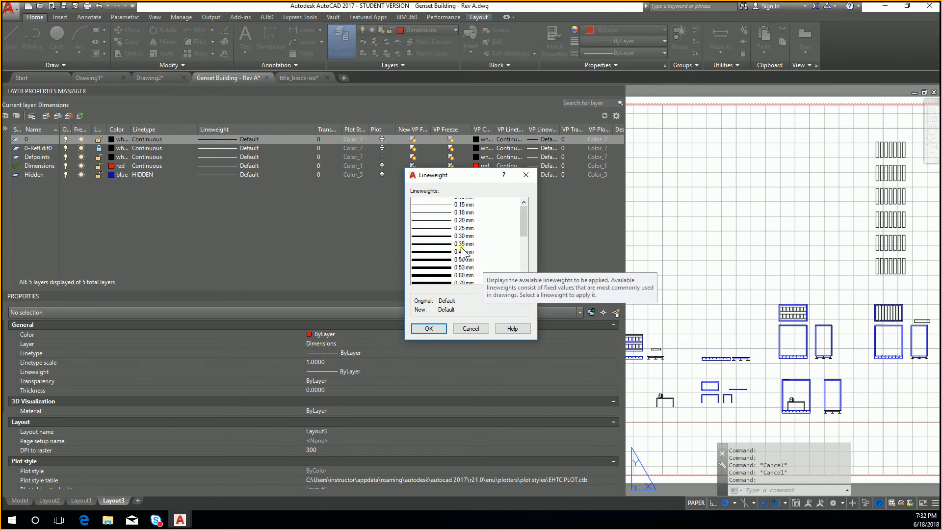
pyautogui.scroll(3, 462, 250)
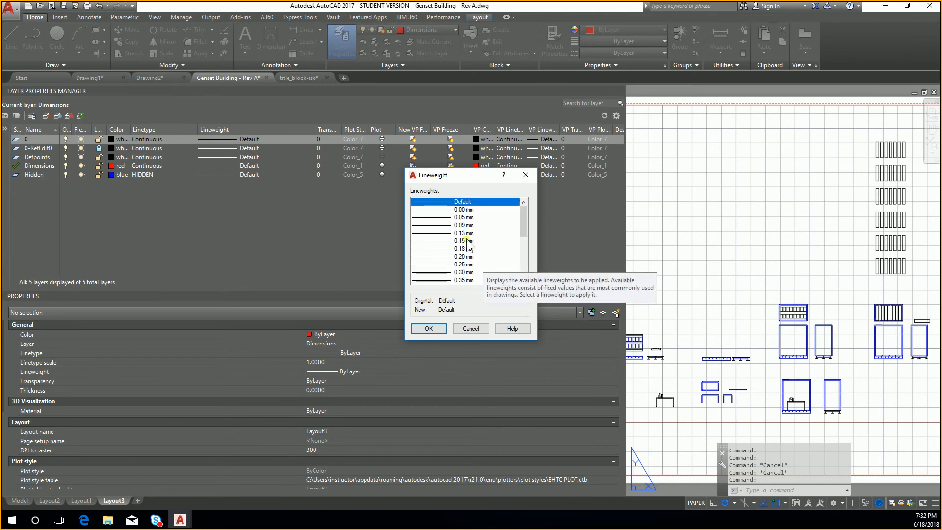
pyautogui.click(487, 211)
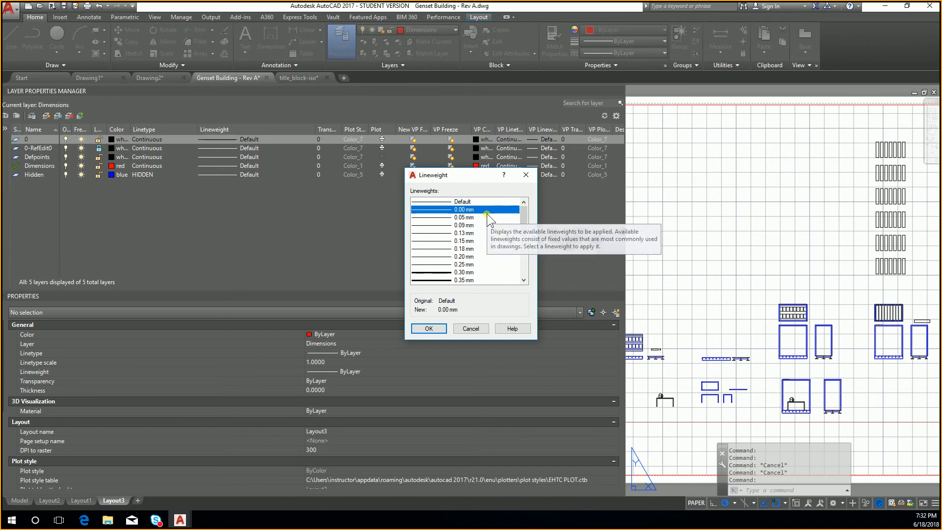
pyautogui.press('Escape')
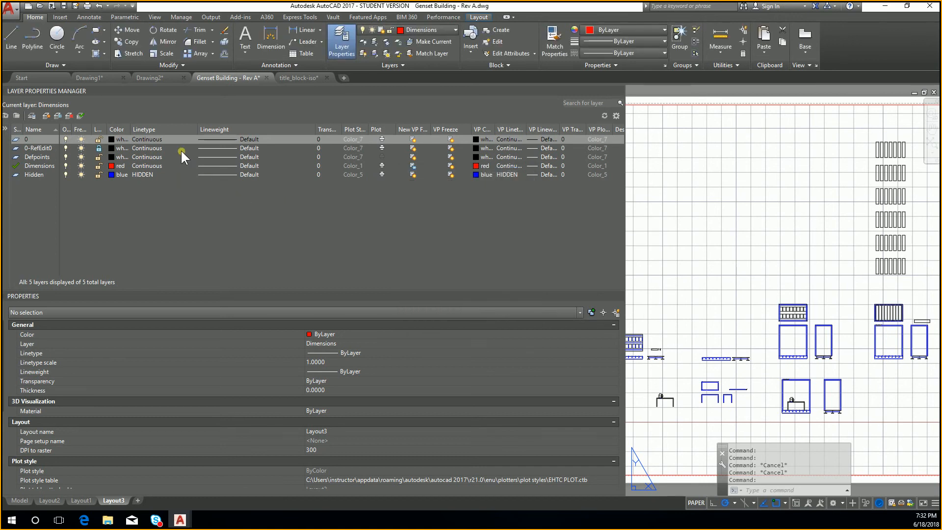
# Widen the layer list's Color column and try to set the 0-RefEdit0 layer's lineweight to 1.00 mm.
pyautogui.moveTo(134, 130); pyautogui.dragTo(191, 131)
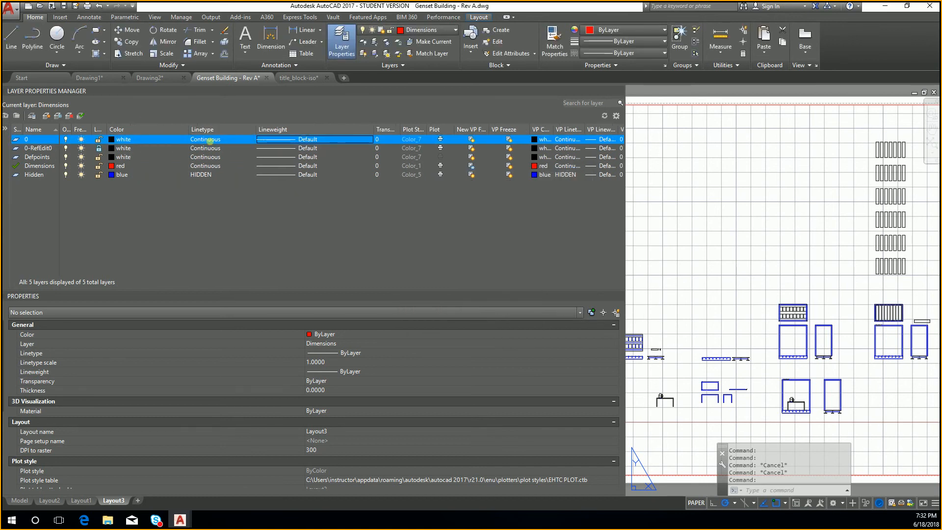
pyautogui.click(305, 148)
pyautogui.scroll(-4, 462, 254)
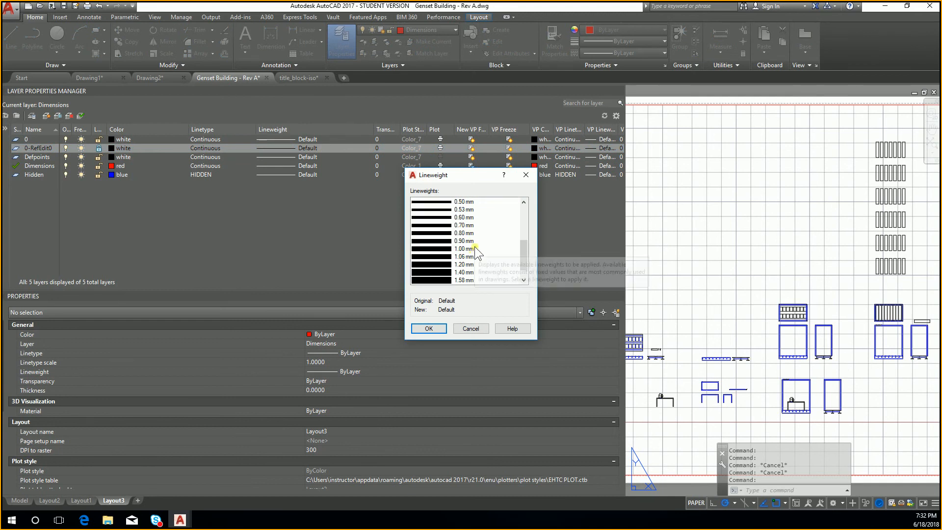
pyautogui.click(475, 248)
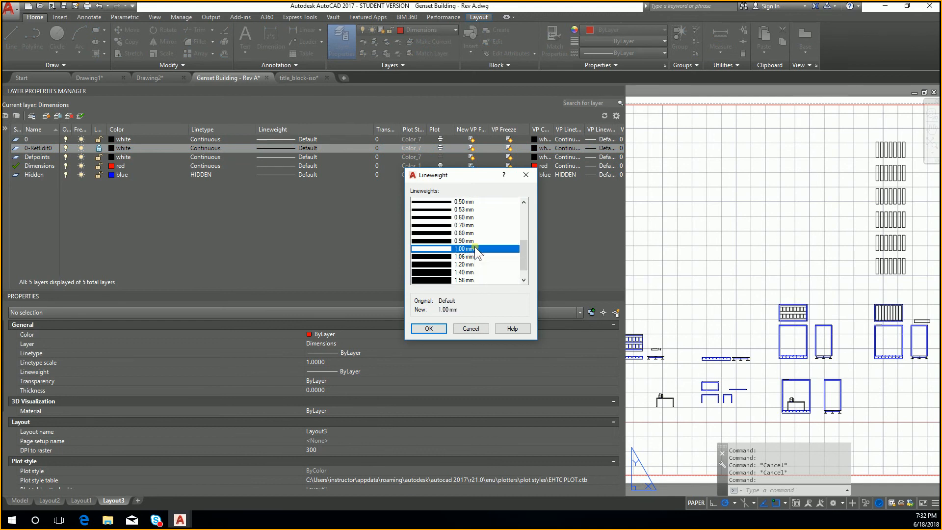
pyautogui.click(433, 328)
# Set the Hidden layer's lineweight to 0.30 mm.
pyautogui.click(280, 173)
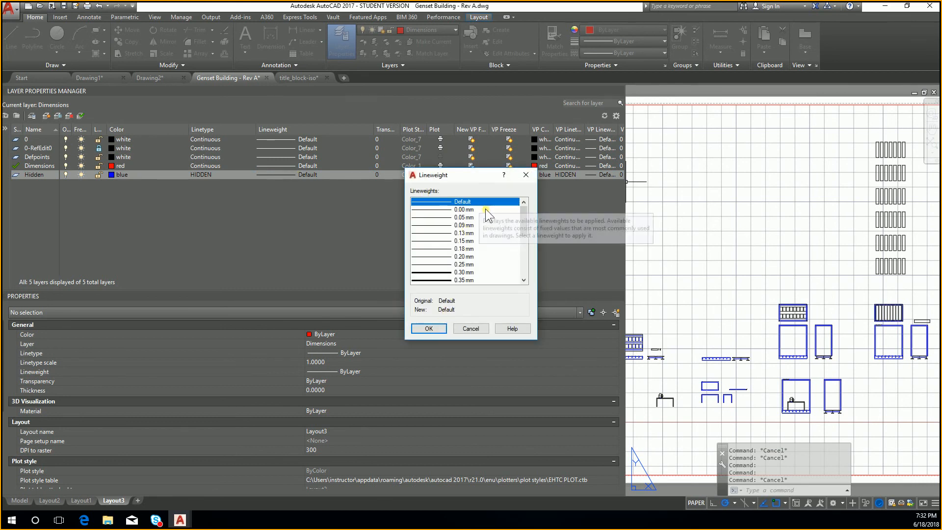
pyautogui.click(485, 209)
pyautogui.click(485, 224)
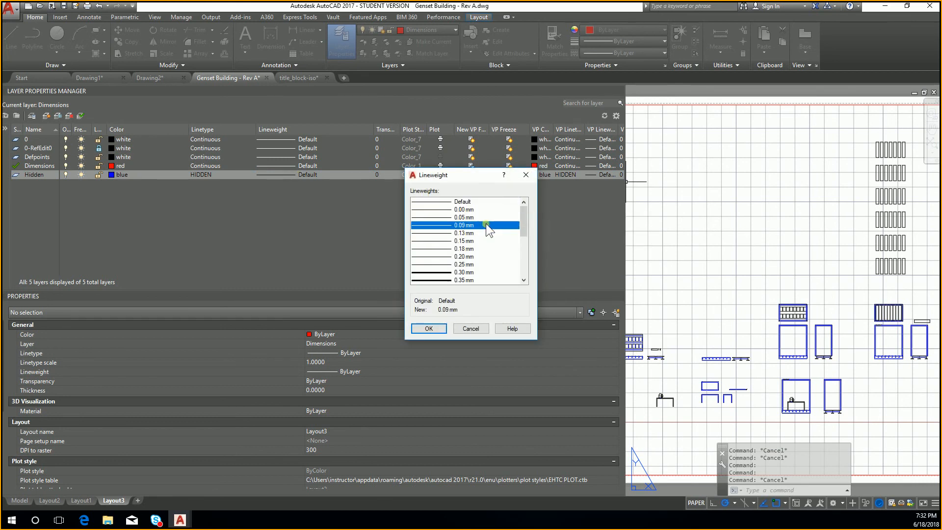
pyautogui.click(476, 272)
pyautogui.click(428, 329)
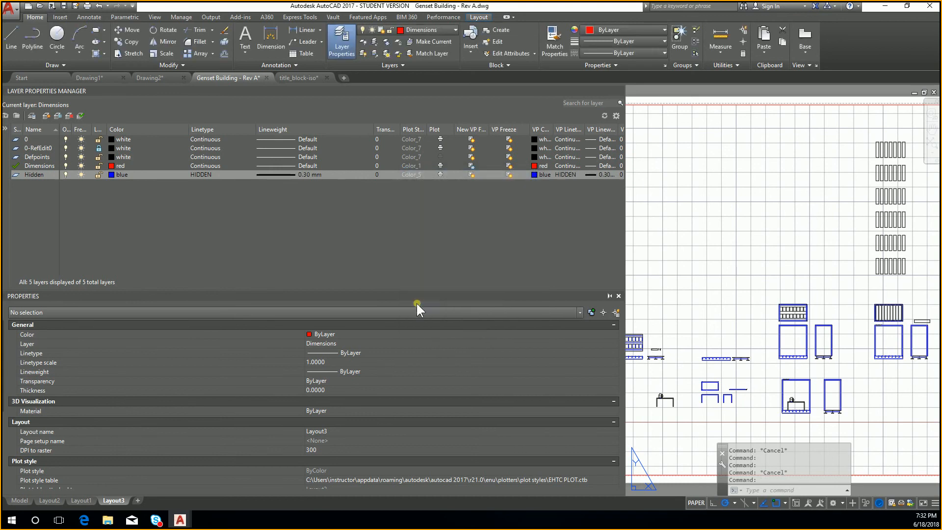
# Set layer 0's lineweight to 1.06 mm.
pyautogui.click(296, 139)
pyautogui.scroll(-5, 473, 254)
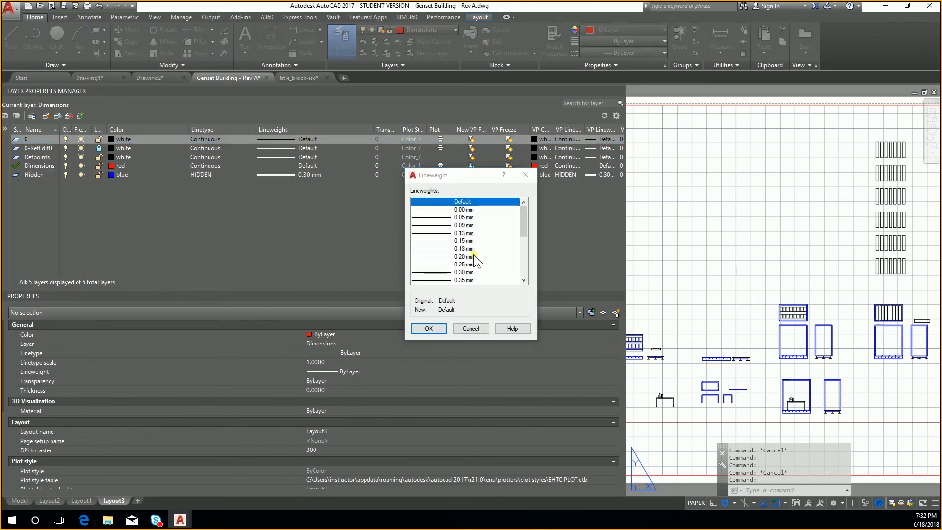
pyautogui.click(477, 240)
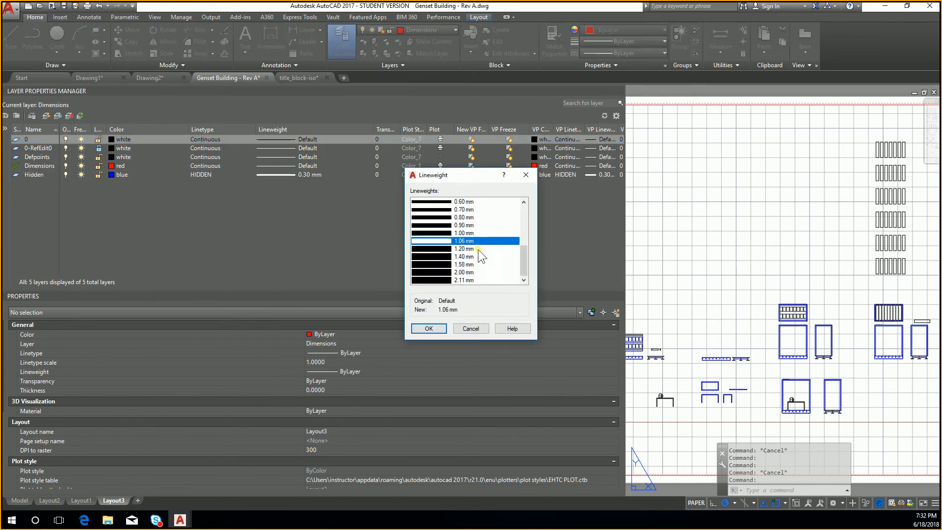
pyautogui.click(434, 329)
# Narrow the docked layer and properties palettes to uncover the Layout3 sheet, and cancel any selection in progress.
pyautogui.moveTo(624, 276); pyautogui.dragTo(265, 284)
pyautogui.click(452, 256)
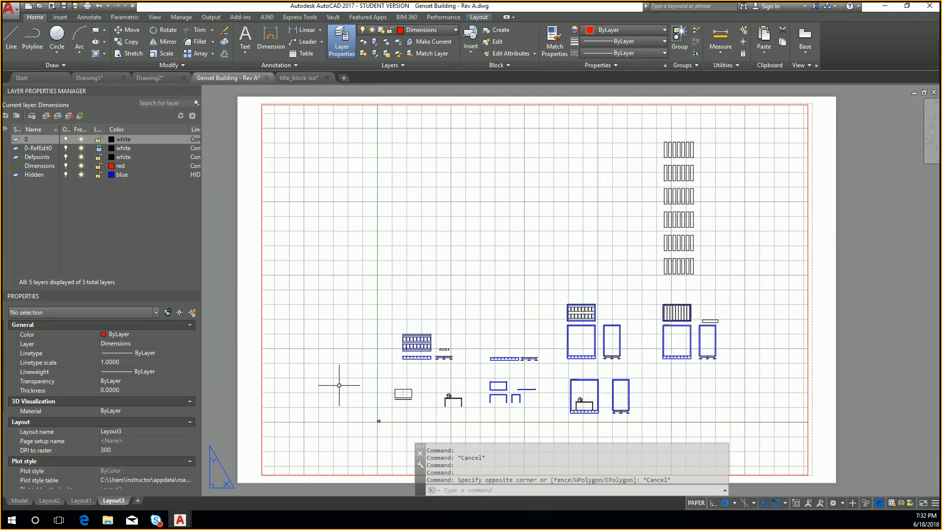
pyautogui.press('Escape')
pyautogui.press('Escape')
# Start a single-sheet plot of Layout3 and preview it with the changed layer lineweights.
pyautogui.scroll(5, 631, 331)
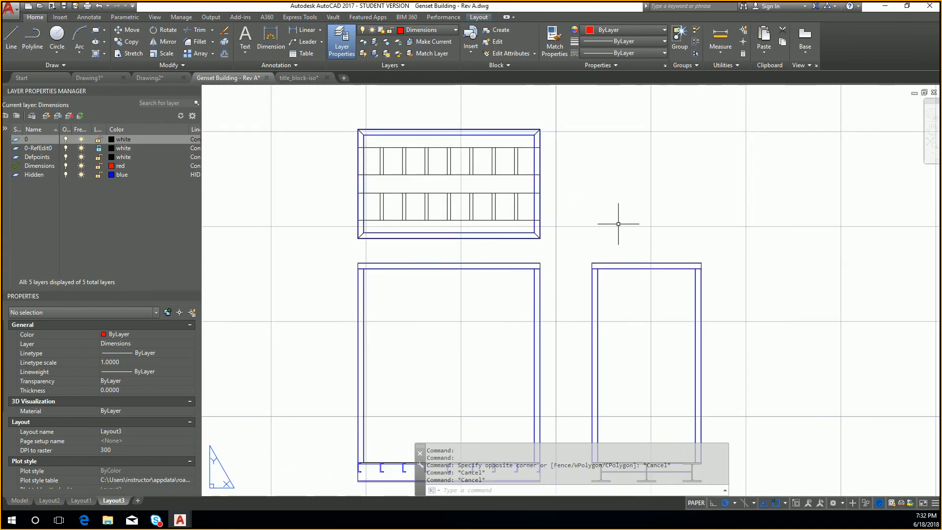
pyautogui.scroll(-5, 629, 240)
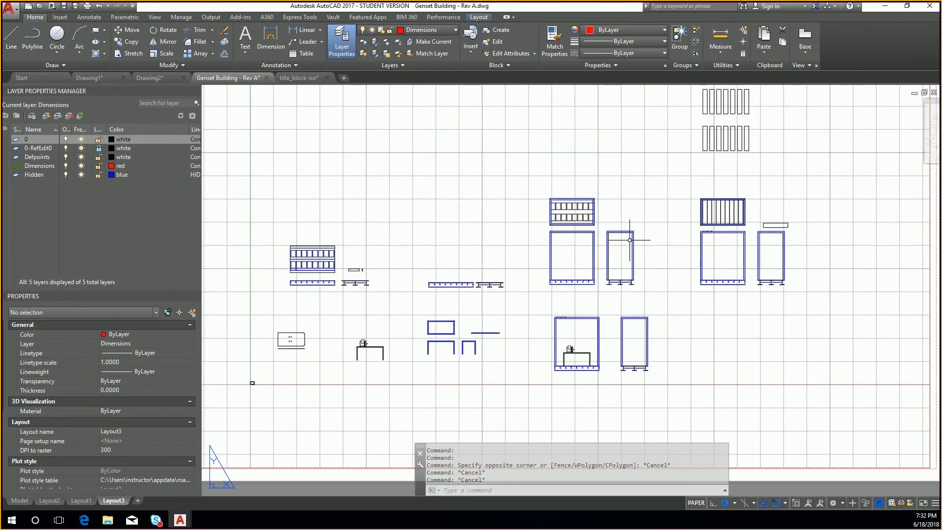
pyautogui.write('PLOT')
pyautogui.press('Return')
pyautogui.click(505, 297)
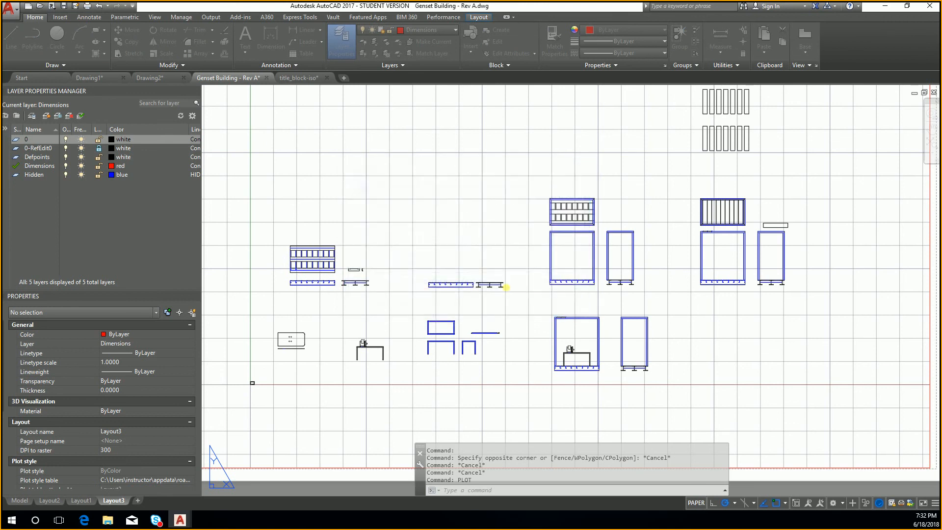
pyautogui.click(310, 378)
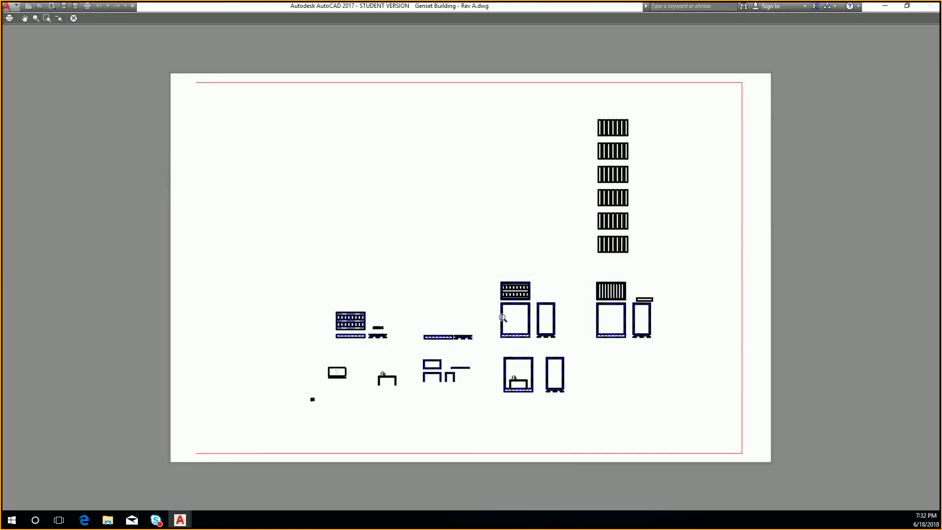
# Inspect the line thickness of the building views in the plot preview, and return to Layout3 without plotting.
pyautogui.scroll(2, 540, 335)
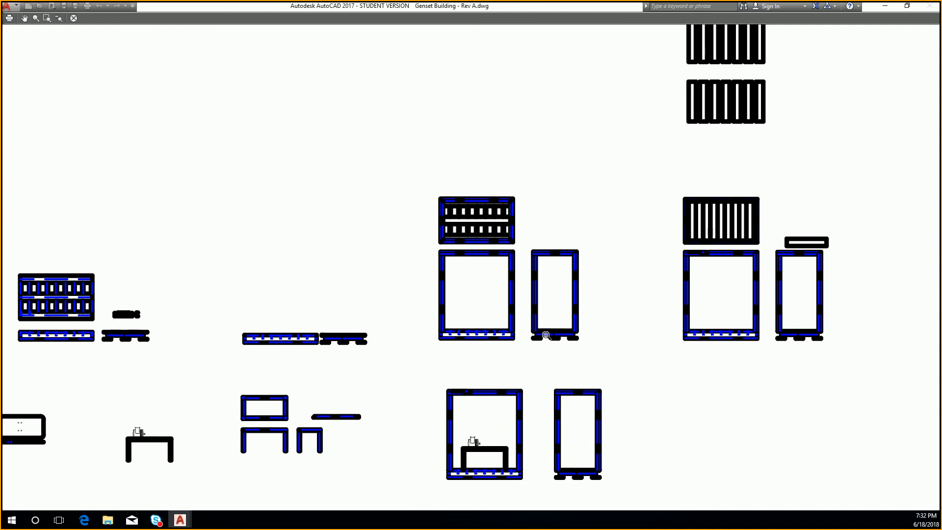
pyautogui.scroll(4, 524, 310)
pyautogui.scroll(-4, 524, 310)
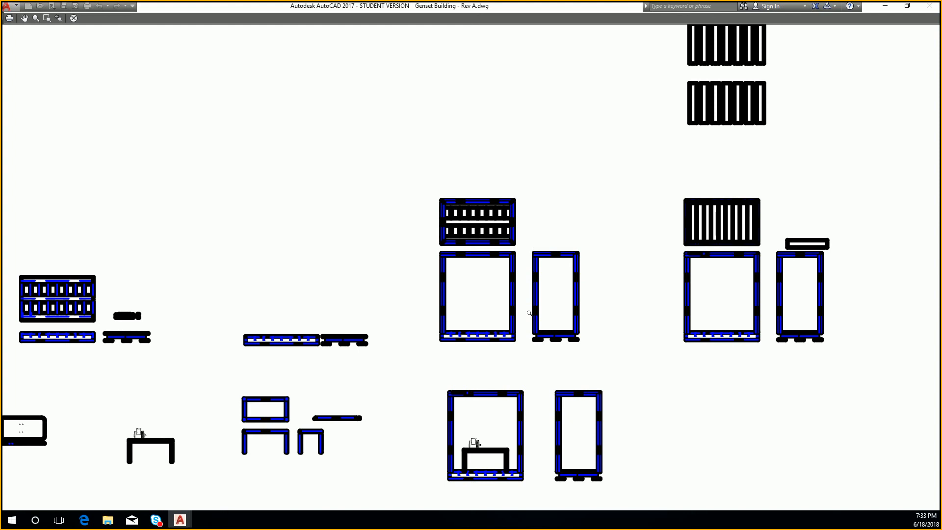
pyautogui.press('Escape')
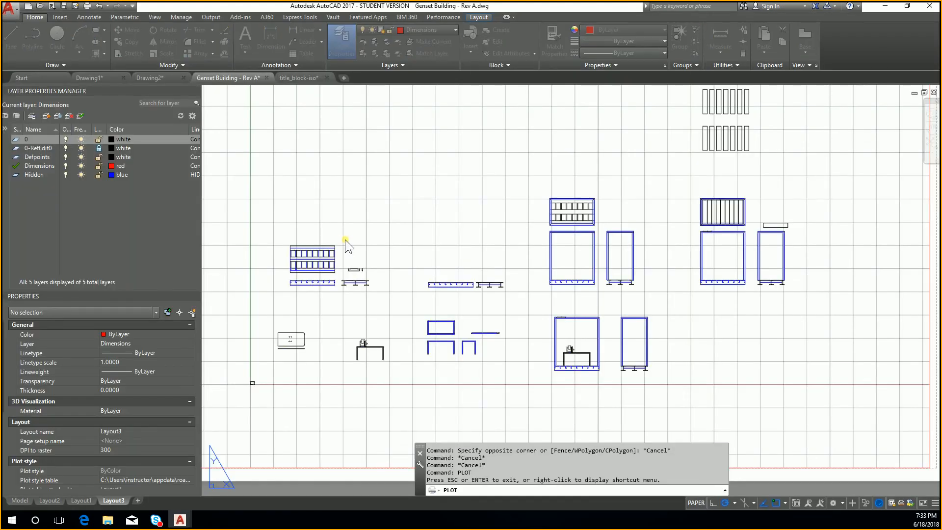
pyautogui.press('Escape')
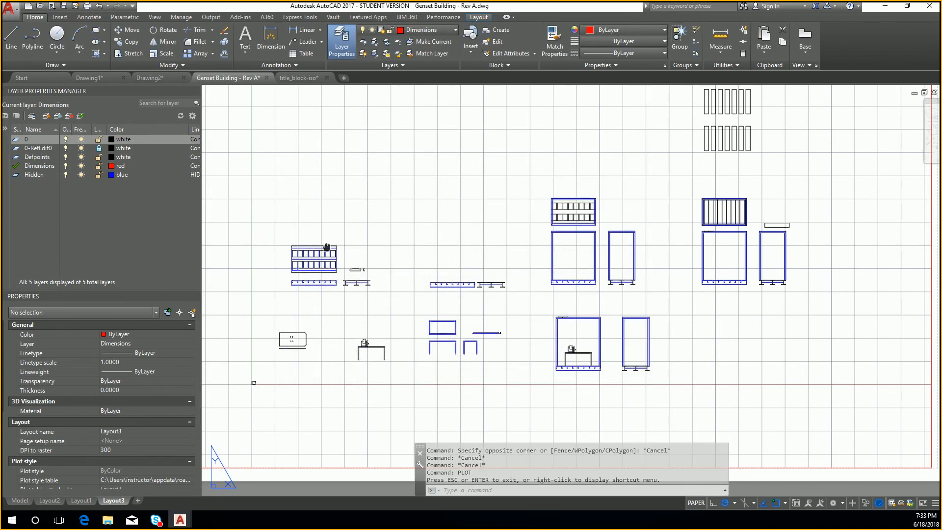
# Switch to model space and examine the lines of the building elevation containing the genset.
pyautogui.moveTo(361, 408); pyautogui.dragTo(437, 385, button='middle')
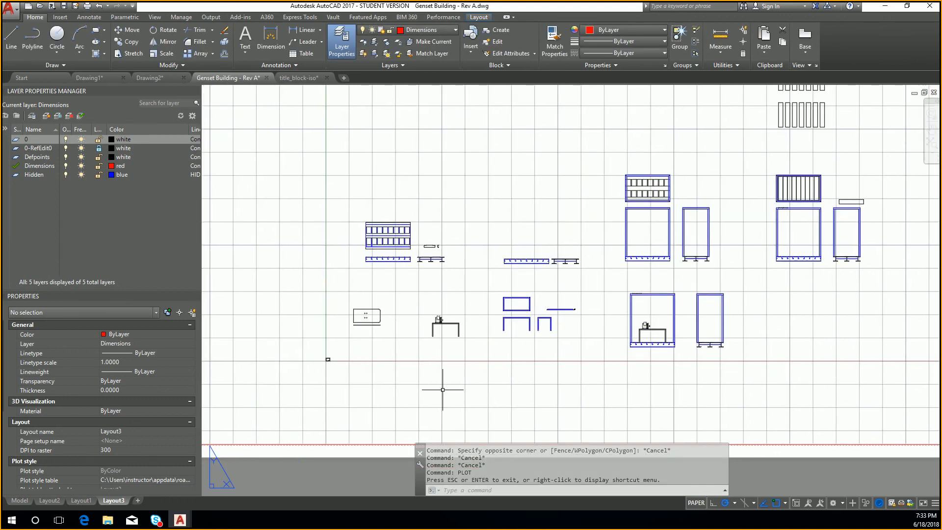
pyautogui.click(20, 501)
pyautogui.scroll(5, 402, 383)
pyautogui.moveTo(450, 380); pyautogui.dragTo(465, 371, button='middle')
pyautogui.scroll(8, 595, 290)
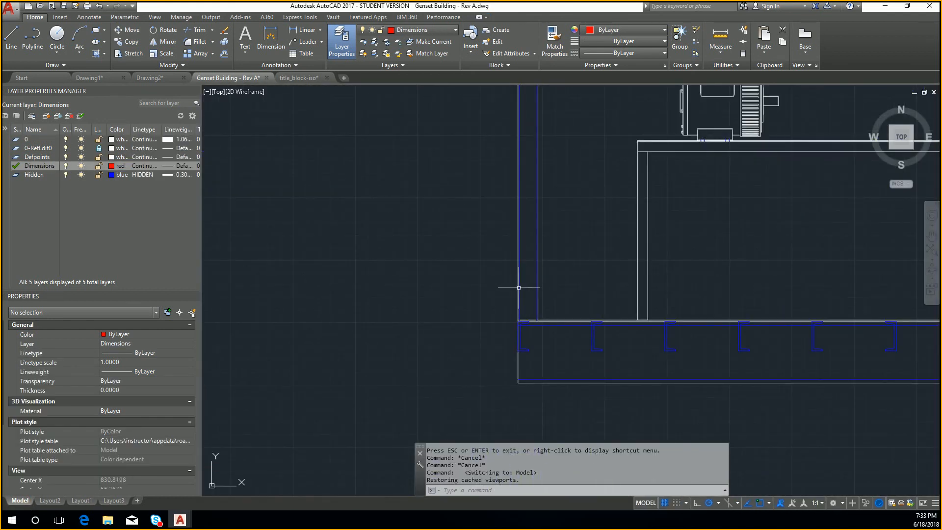
pyautogui.scroll(-5, 741, 224)
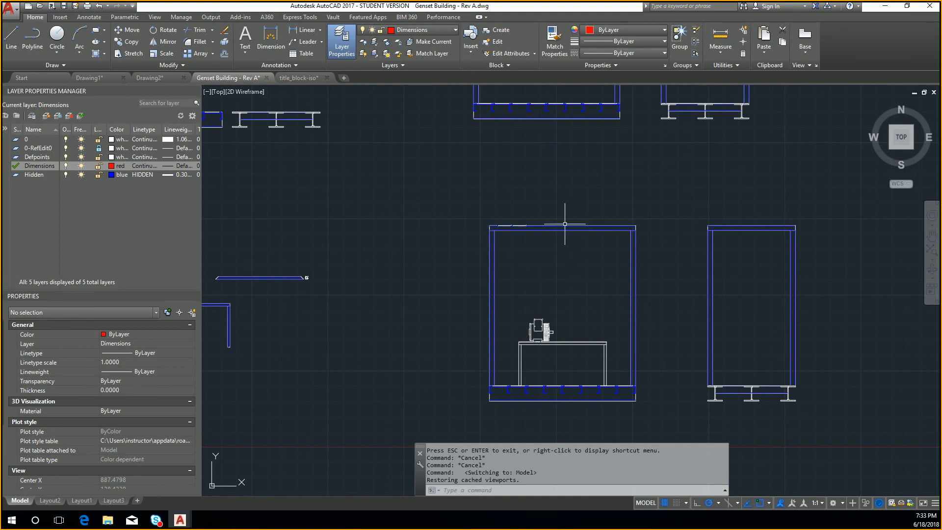
pyautogui.scroll(2, 565, 224)
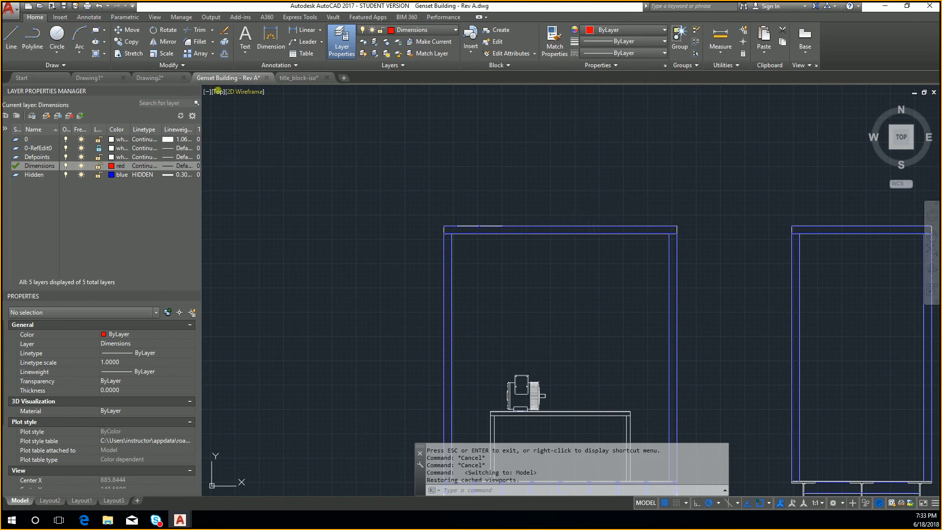
pyautogui.click(160, 78)
pyautogui.click(219, 78)
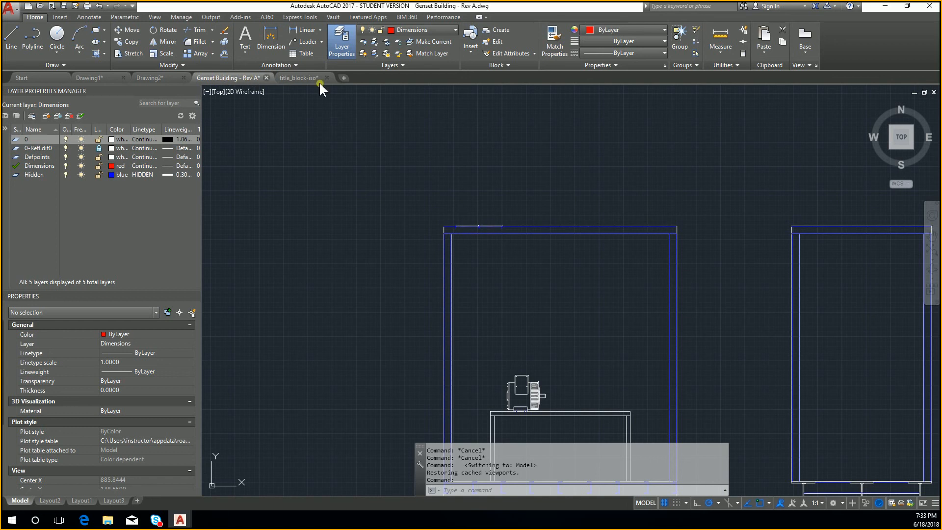
pyautogui.click(267, 78)
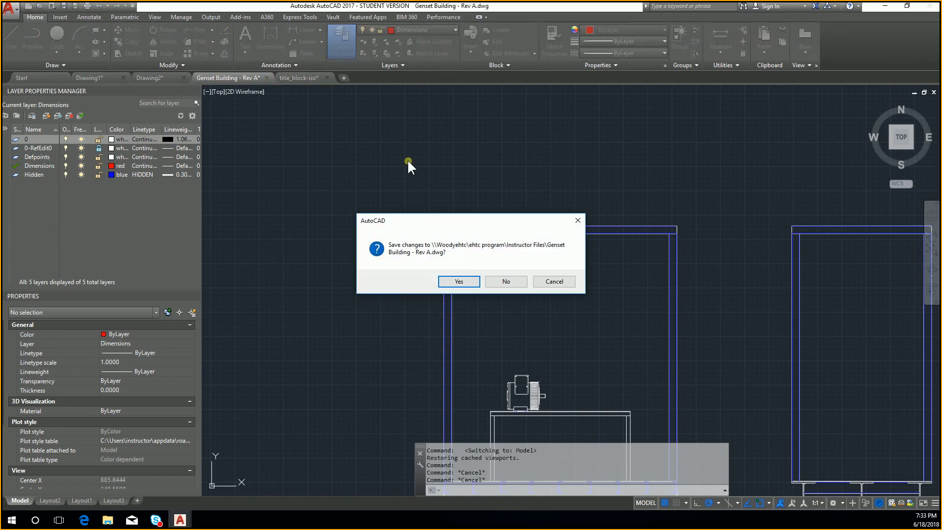
pyautogui.click(554, 281)
pyautogui.scroll(-3, 479, 261)
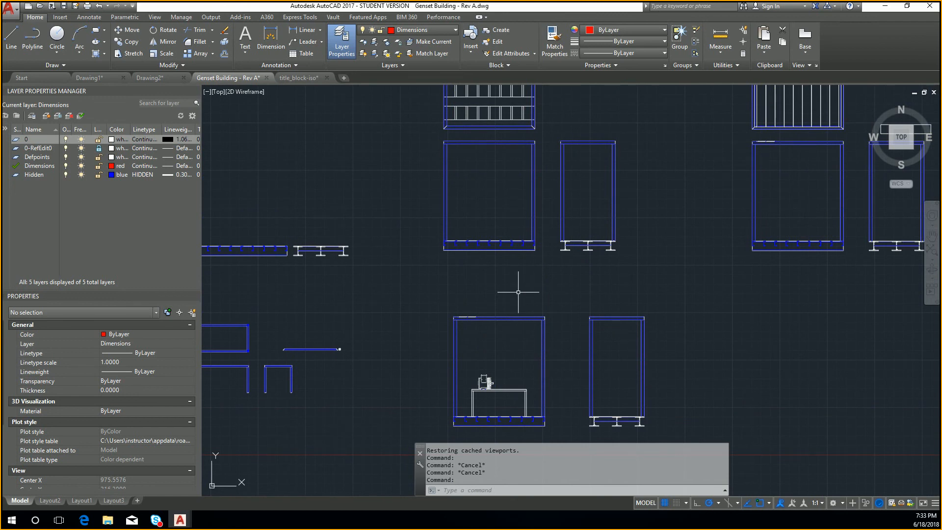
# Preview a single-sheet plot of Layout3, inspect the line thickness of the building views up close, and leave the preview without plotting.
pyautogui.click(82, 500)
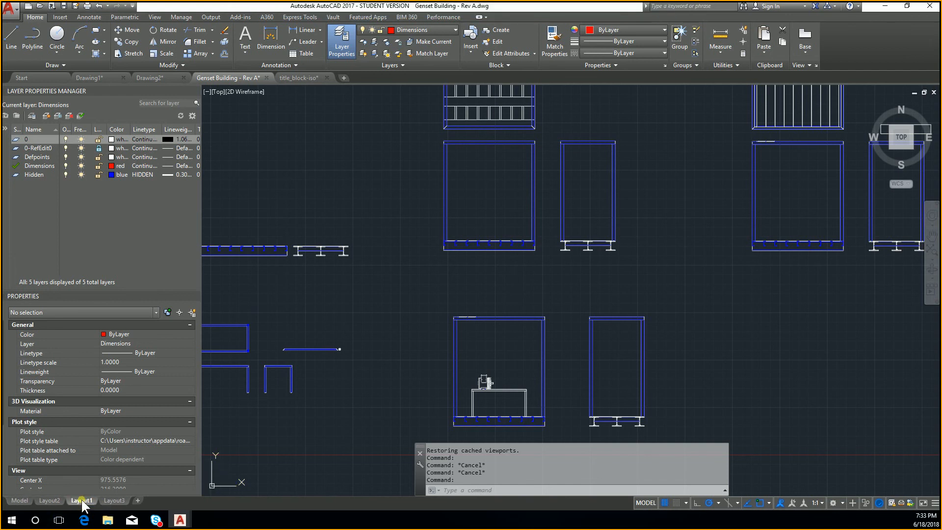
pyautogui.click(105, 502)
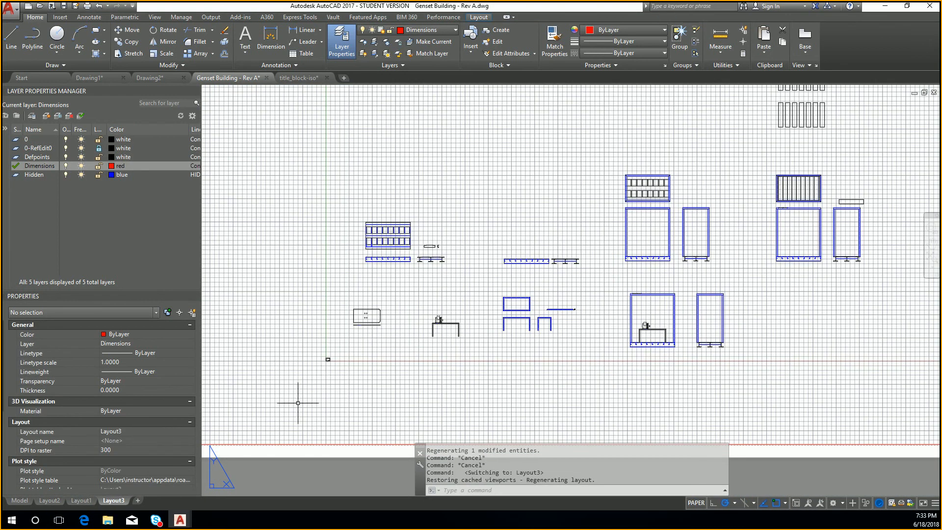
pyautogui.hotkey('ctrl', 'p')
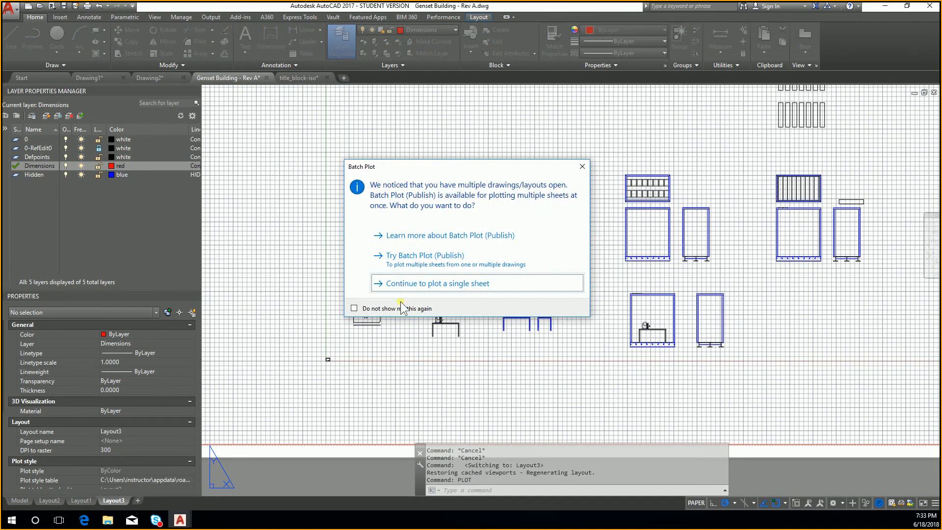
pyautogui.click(432, 282)
pyautogui.click(310, 379)
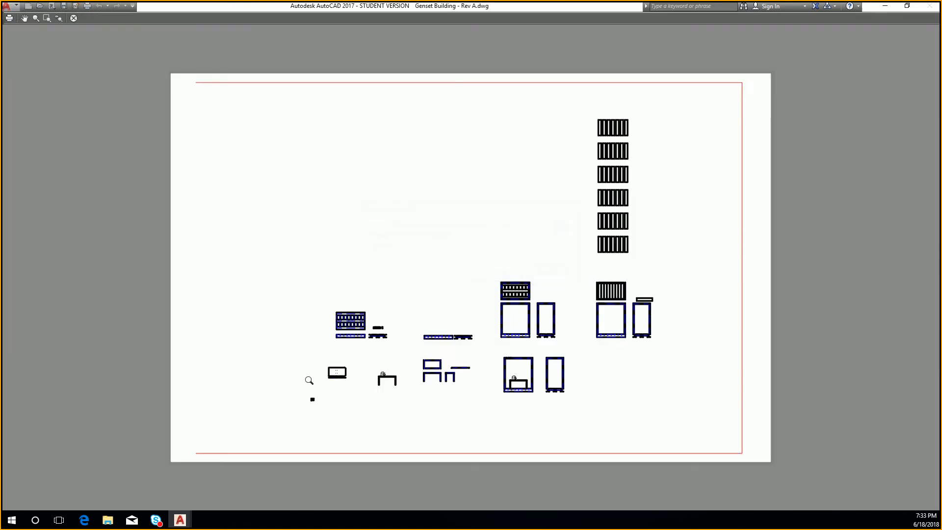
pyautogui.scroll(6, 437, 330)
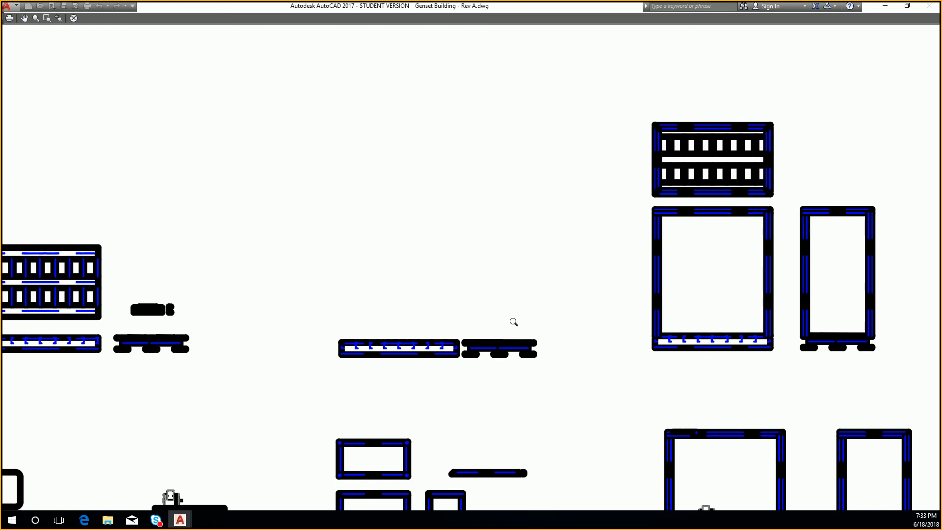
pyautogui.press('Escape')
# Switch to the title_block-iso drawing, select the title block, inspect its border lines and layer, and clear the selection.
pyautogui.click(301, 77)
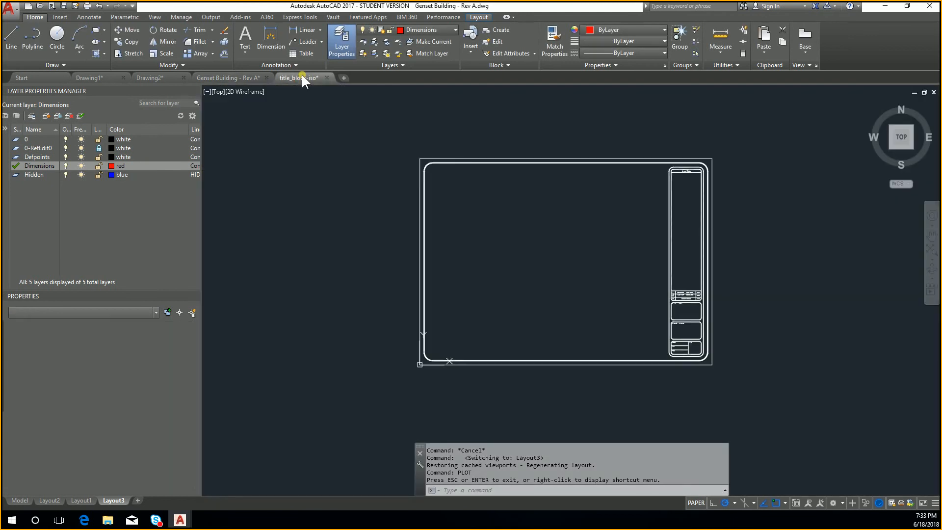
pyautogui.scroll(8, 587, 221)
pyautogui.scroll(2, 628, 198)
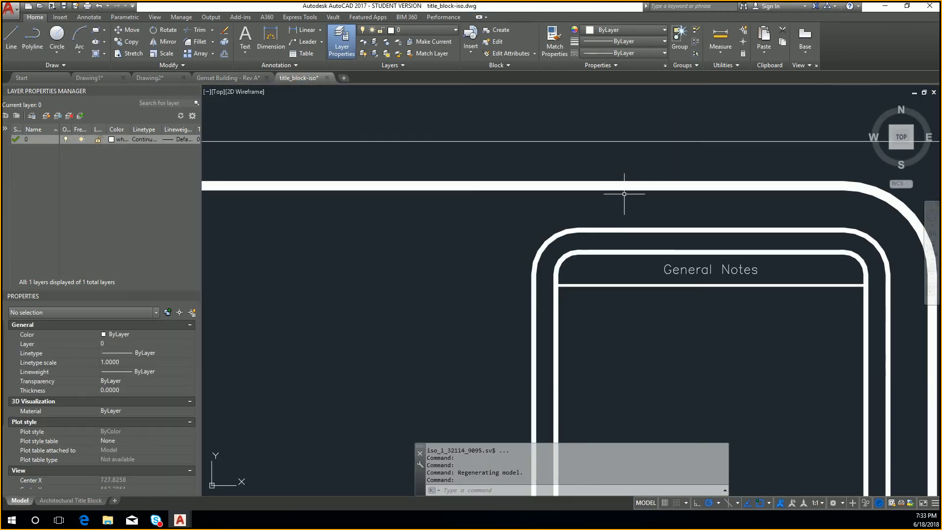
pyautogui.click(610, 190)
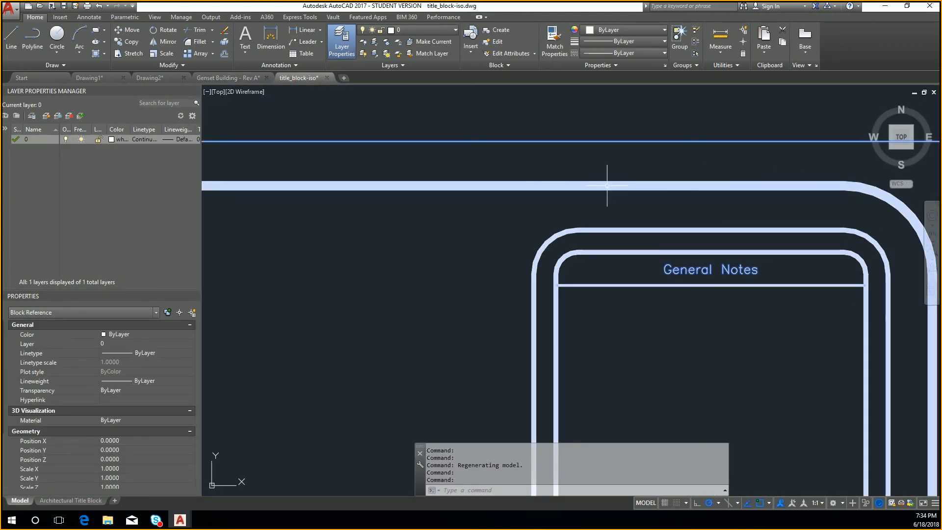
pyautogui.scroll(-2, 605, 187)
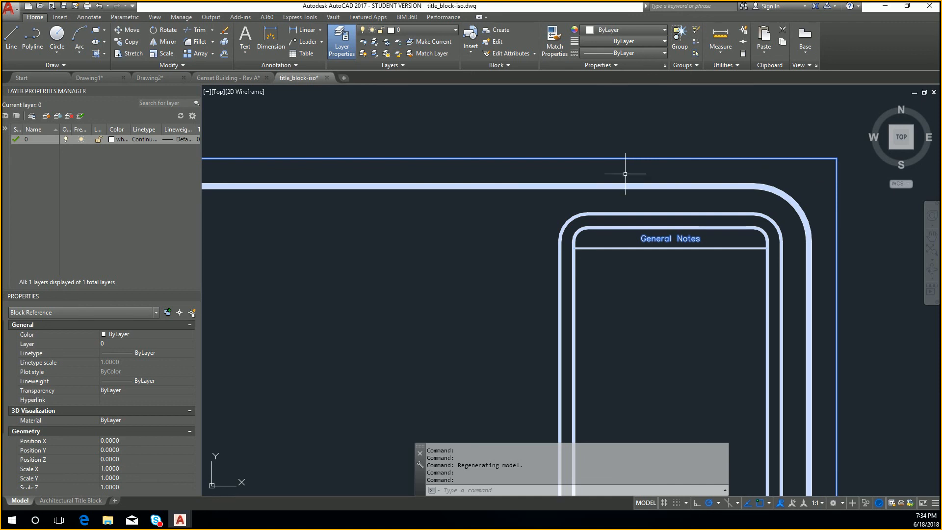
pyautogui.scroll(-2, 613, 238)
pyautogui.scroll(-3, 583, 254)
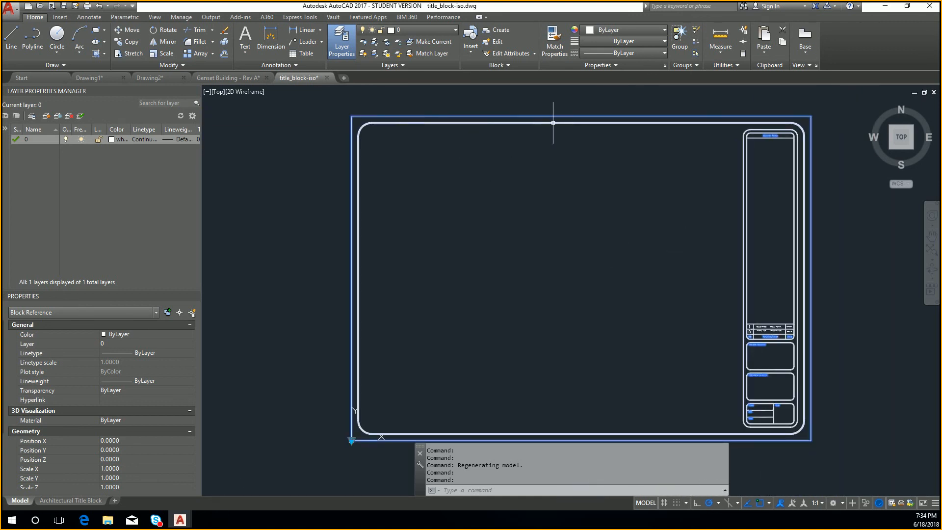
pyautogui.click(432, 29)
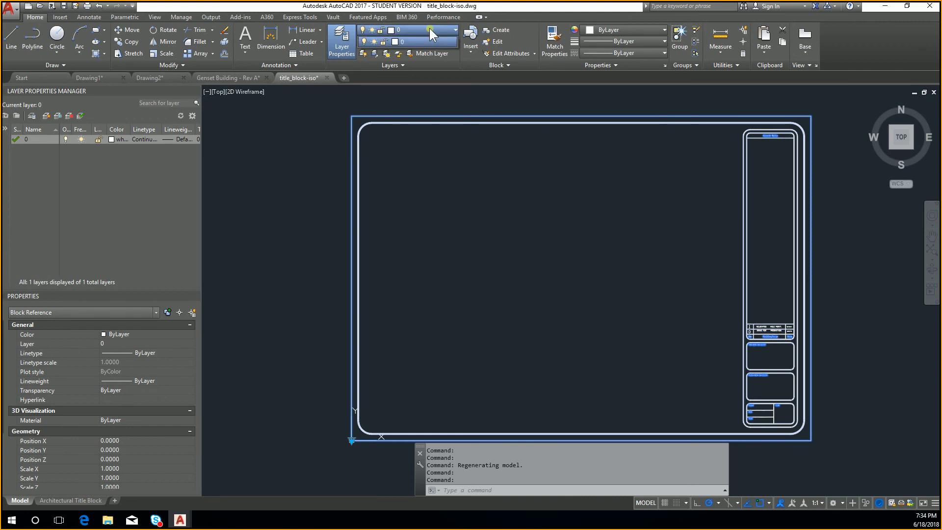
pyautogui.click(402, 42)
pyautogui.press('Escape')
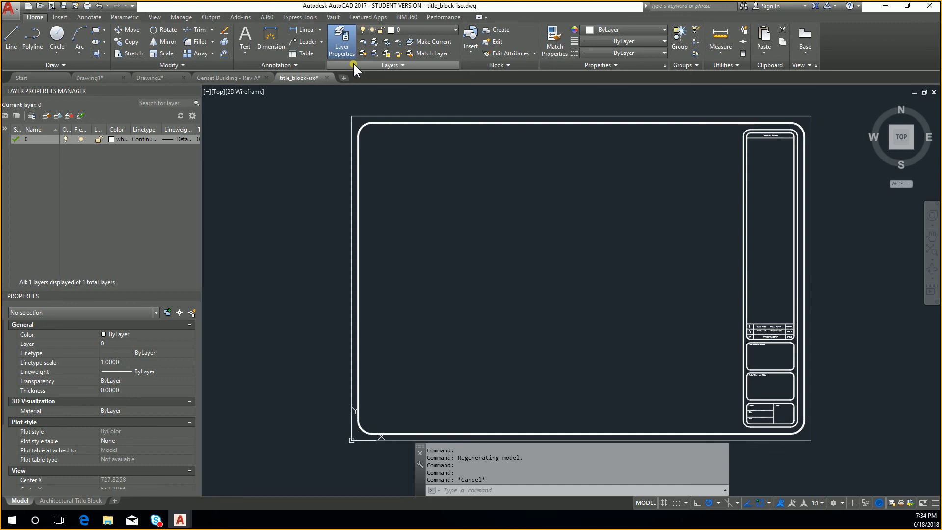
# Open the Architectural Title Block layout and examine the revision table and the firm and project name boxes.
pyautogui.scroll(2, 597, 220)
pyautogui.moveTo(595, 225); pyautogui.dragTo(584, 293, button='middle')
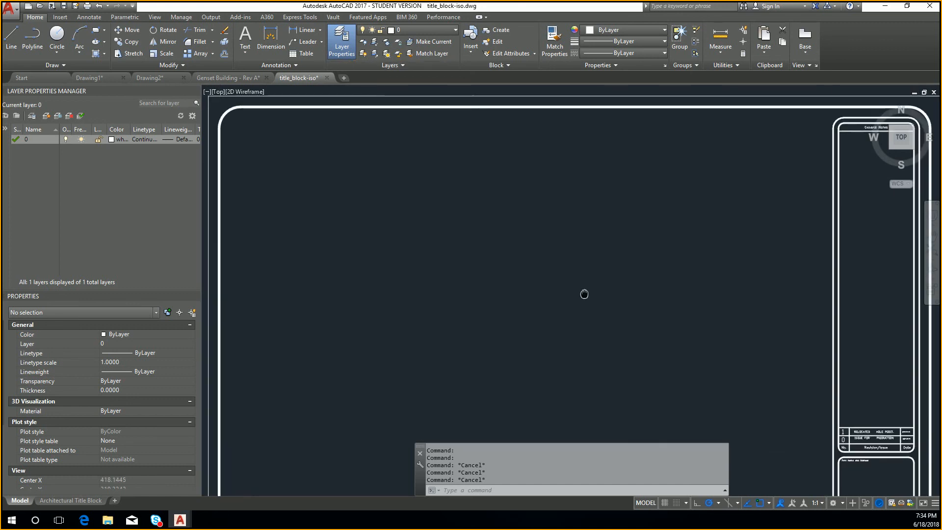
pyautogui.scroll(2, 301, 132)
pyautogui.click(57, 500)
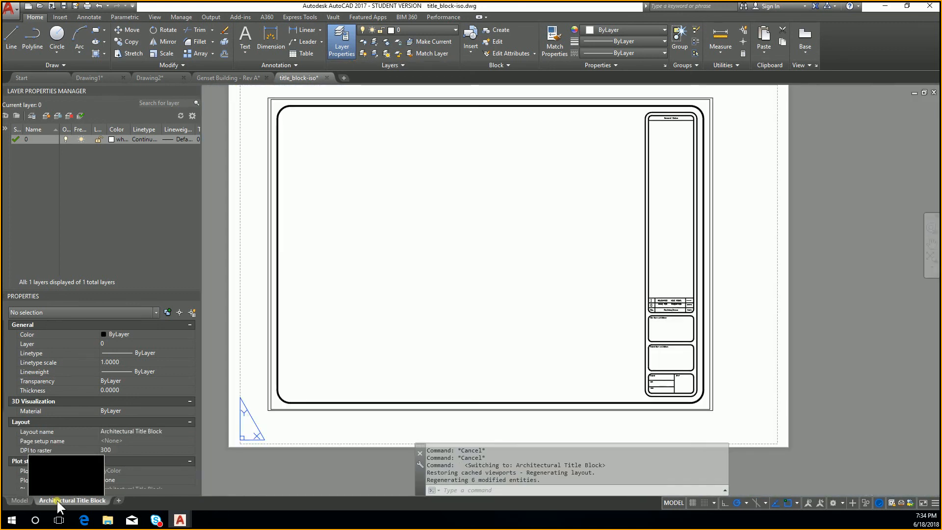
pyautogui.scroll(4, 721, 338)
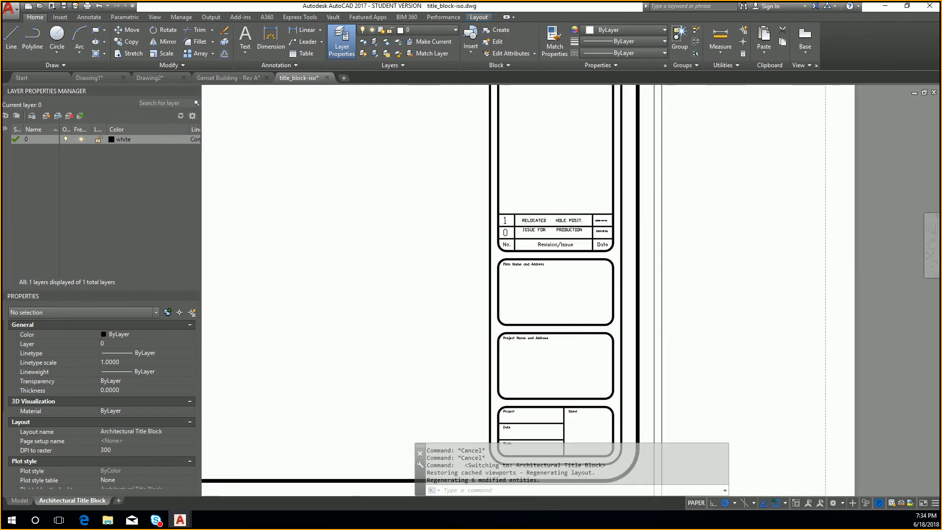
pyautogui.scroll(2, 581, 227)
pyautogui.press('Escape')
pyautogui.press('Escape')
pyautogui.press('Escape')
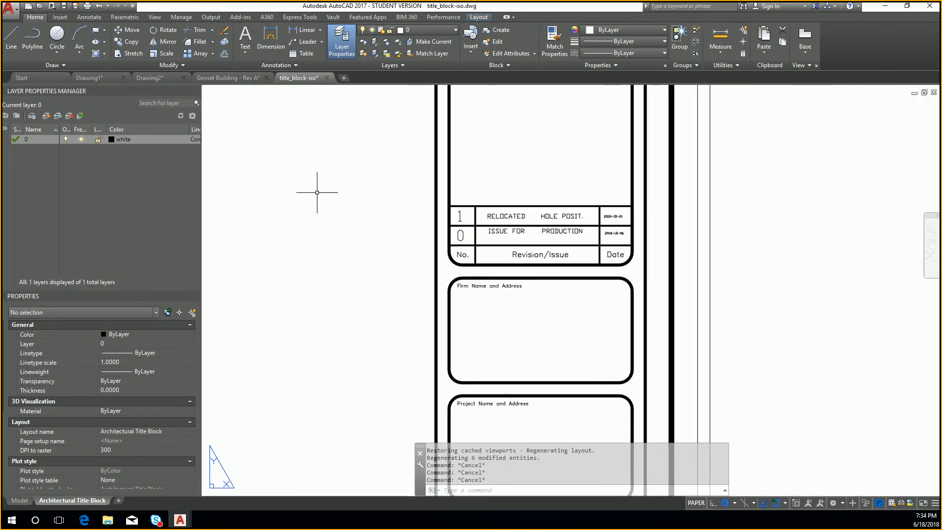
# Close title_block-iso without saving its changes and return to Layout3 of the genset building drawing.
pyautogui.click(326, 78)
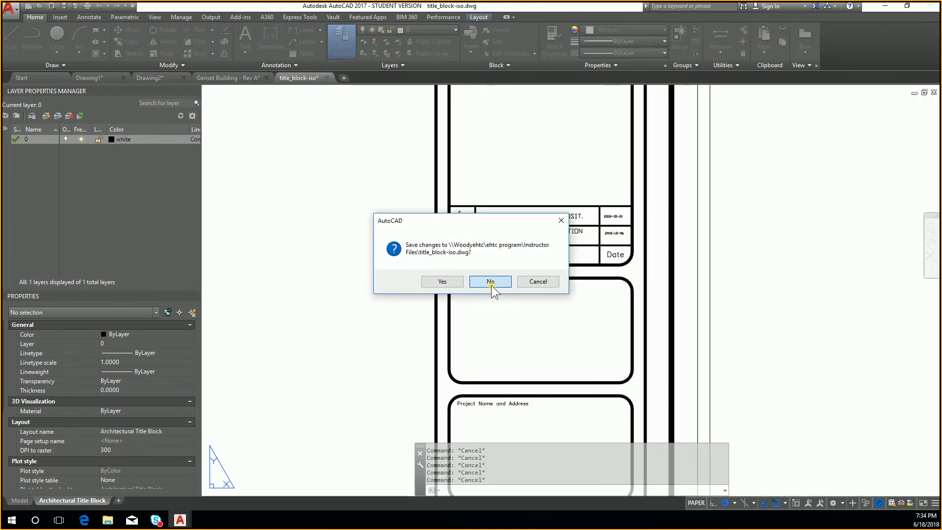
pyautogui.click(490, 282)
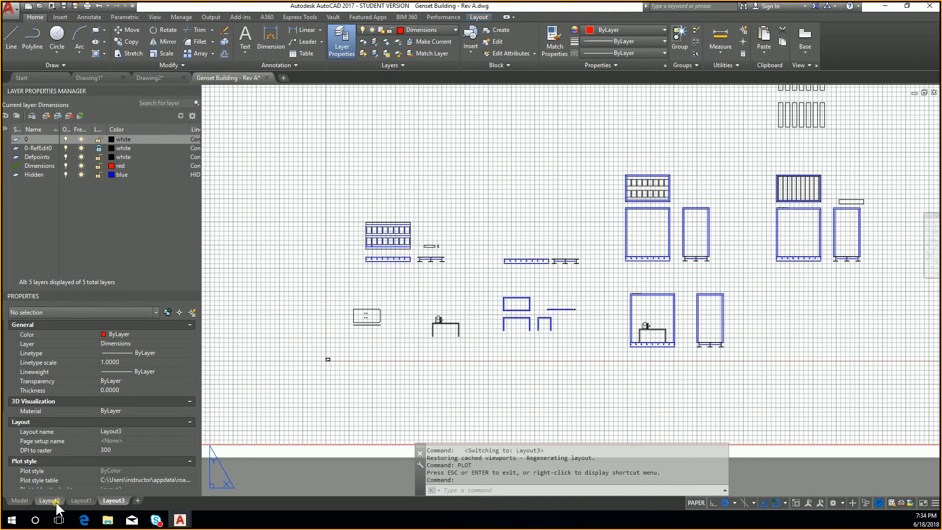
pyautogui.click(50, 500)
pyautogui.click(114, 501)
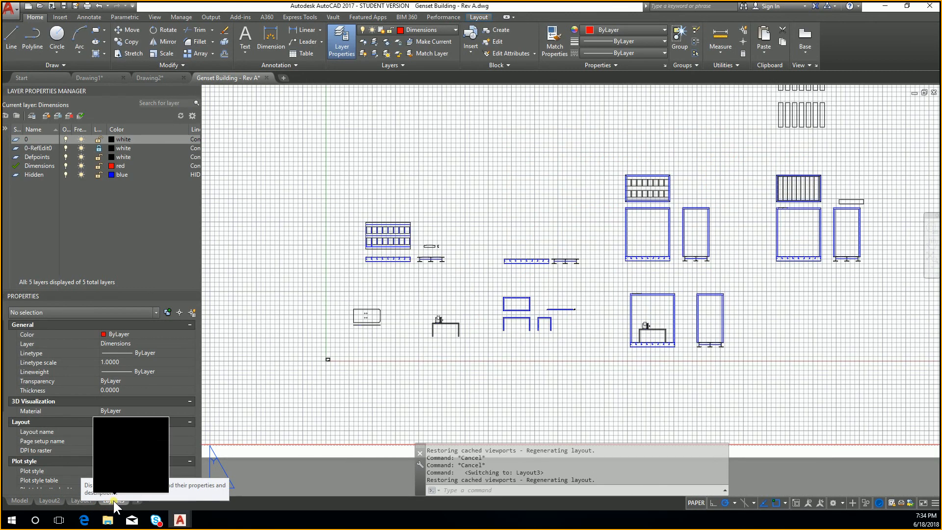
pyautogui.moveTo(364, 353); pyautogui.dragTo(311, 358, button='middle')
pyautogui.moveTo(520, 368); pyautogui.dragTo(525, 393, button='middle')
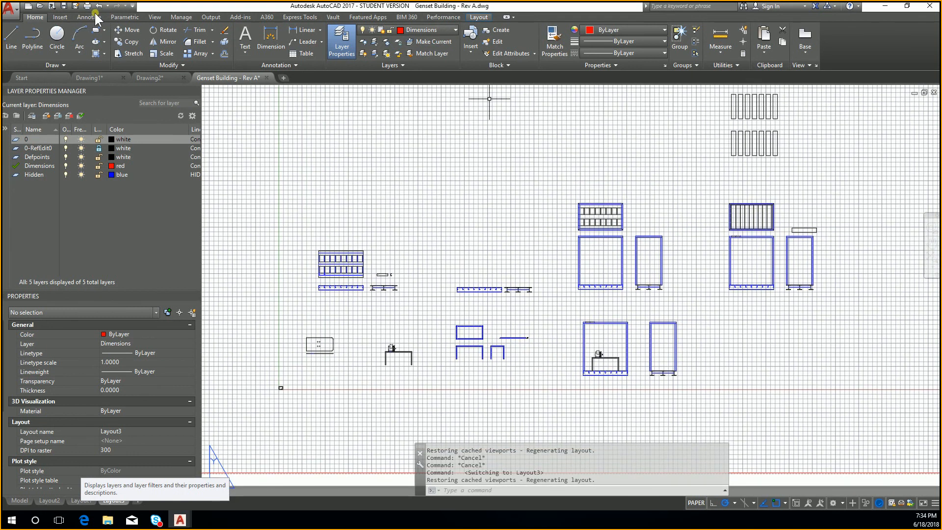
pyautogui.click(93, 18)
pyautogui.click(636, 46)
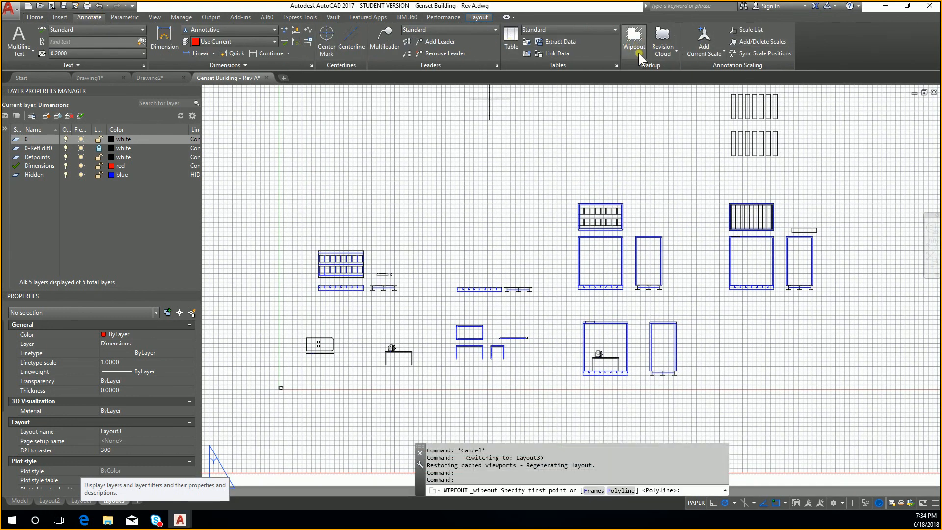
pyautogui.click(436, 273)
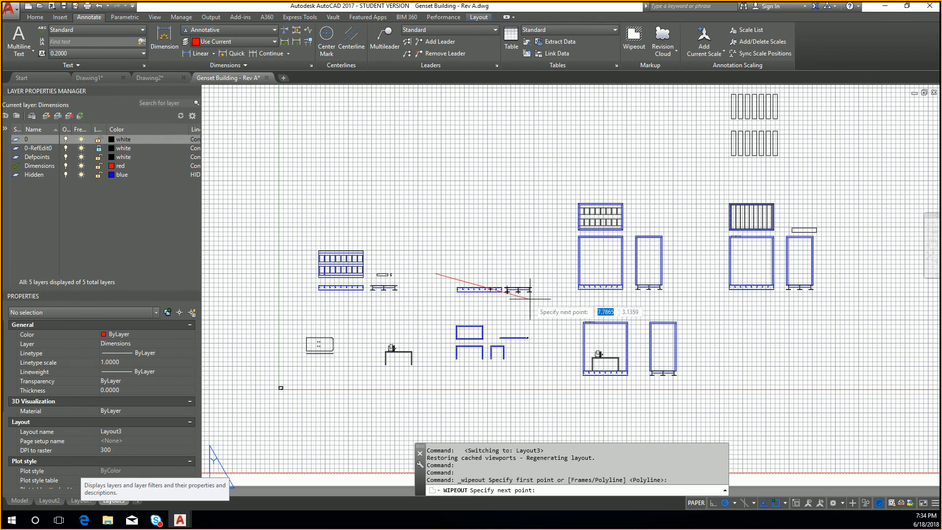
pyautogui.click(540, 269)
pyautogui.click(541, 302)
pyautogui.click(446, 301)
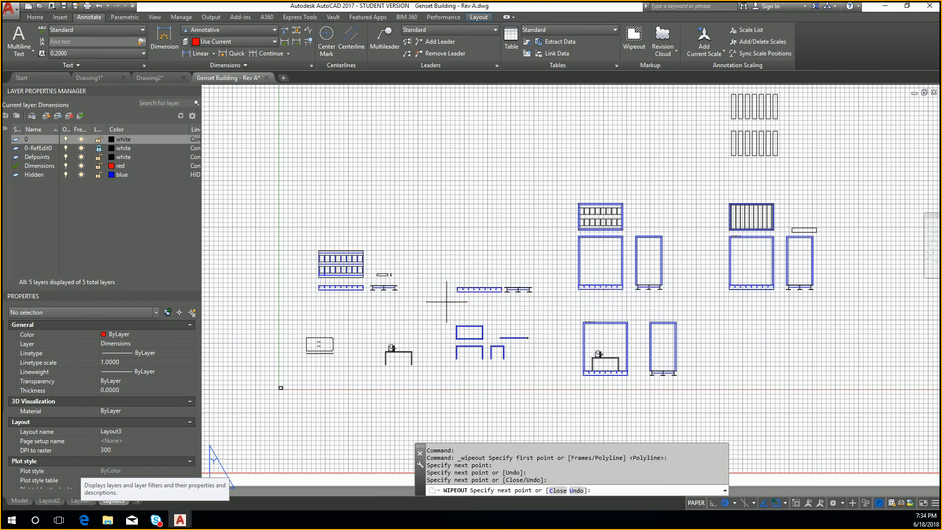
pyautogui.press('Escape')
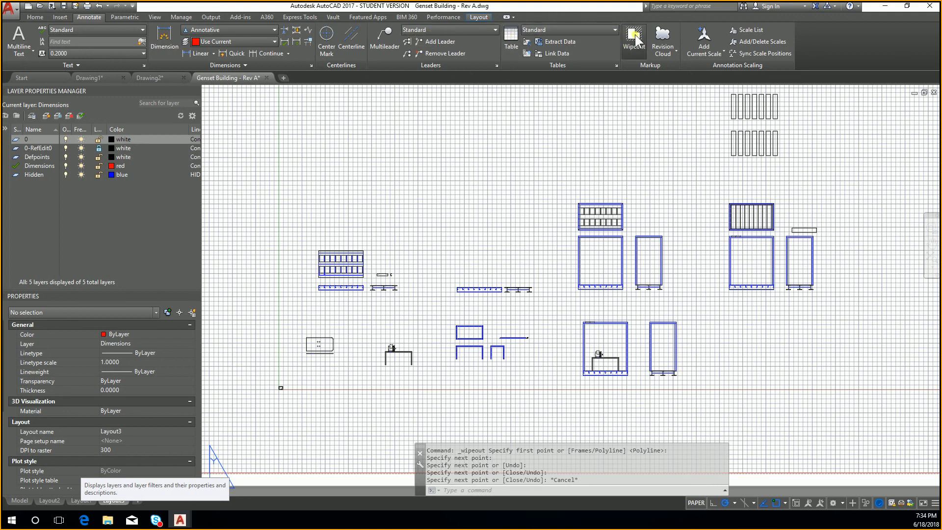
# Draw a four-point wipeout covering the pair of narrow base views directly above the blue table-frame views on Layout3.
pyautogui.click(635, 34)
pyautogui.click(452, 281)
pyautogui.click(536, 284)
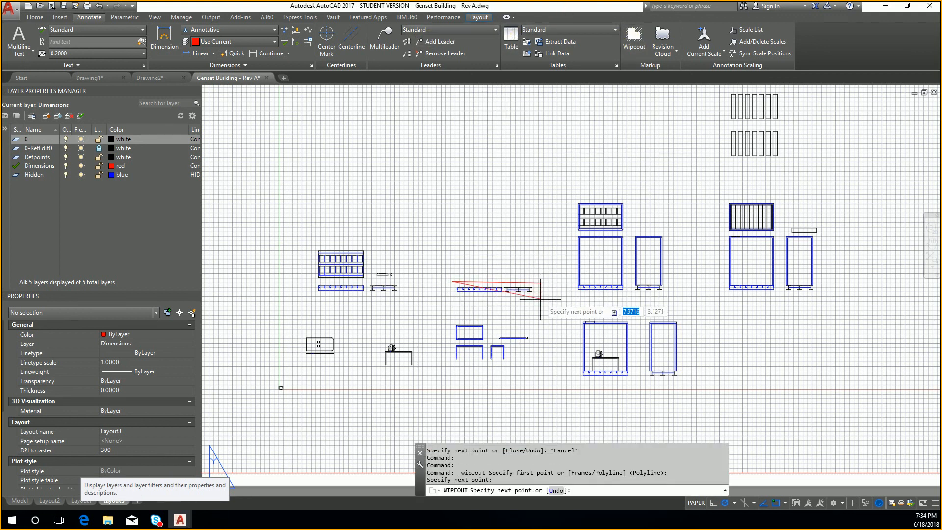
pyautogui.click(541, 300)
pyautogui.click(451, 301)
pyautogui.press('Return')
pyautogui.press('Escape')
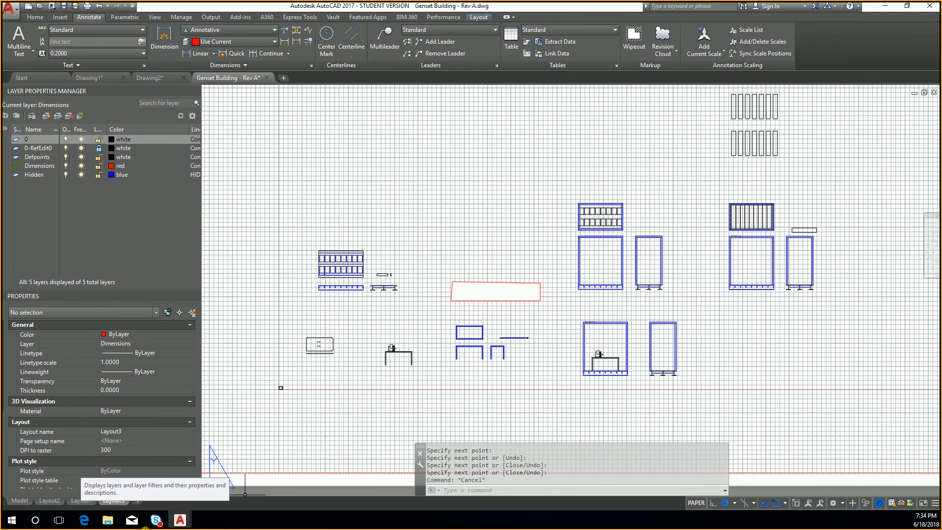
# Preview the single-sheet plot of Layout3, zoom in on the wipeout above the table-frame views, and leave plotting without output.
pyautogui.hotkey('ctrl', 'p')
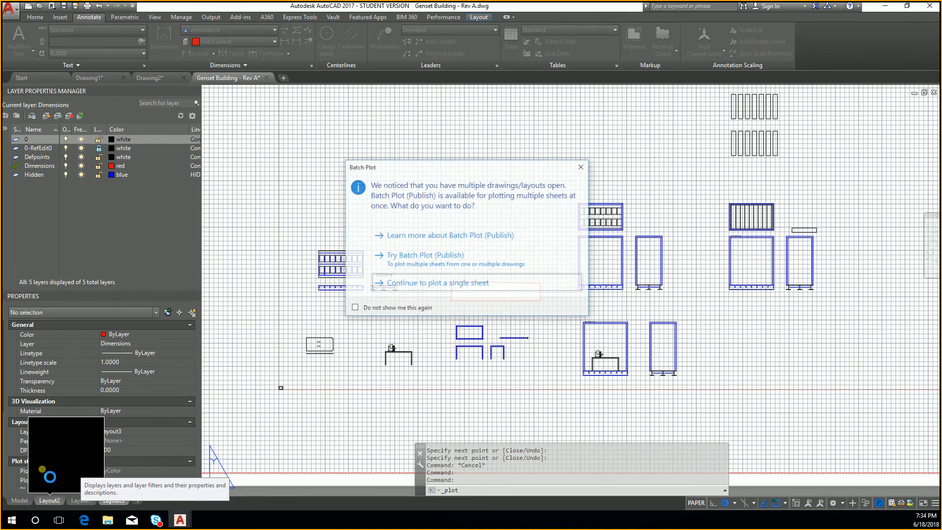
pyautogui.click(489, 289)
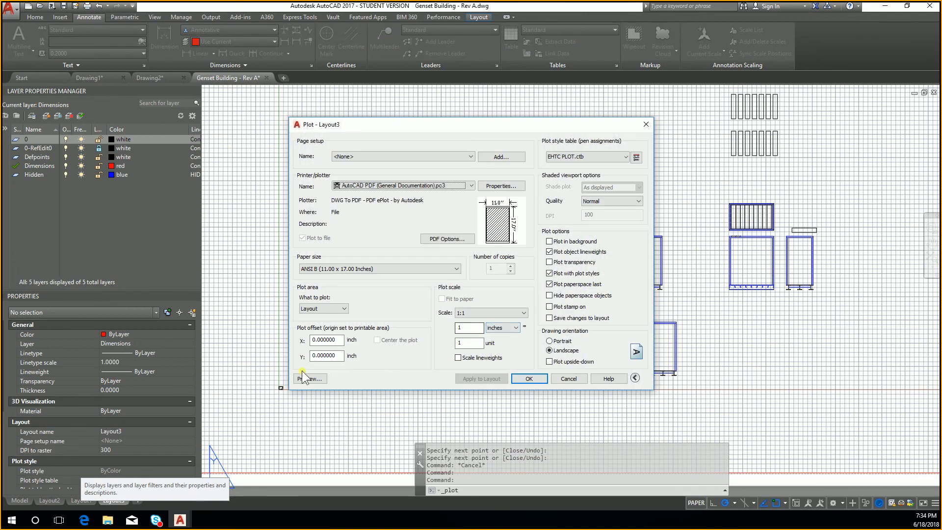
pyautogui.click(309, 378)
pyautogui.scroll(5, 452, 293)
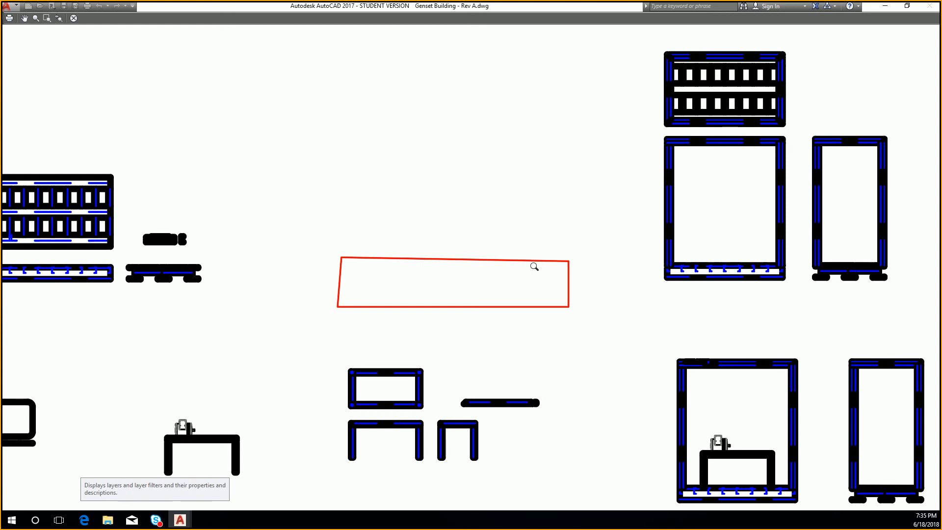
pyautogui.press('Escape')
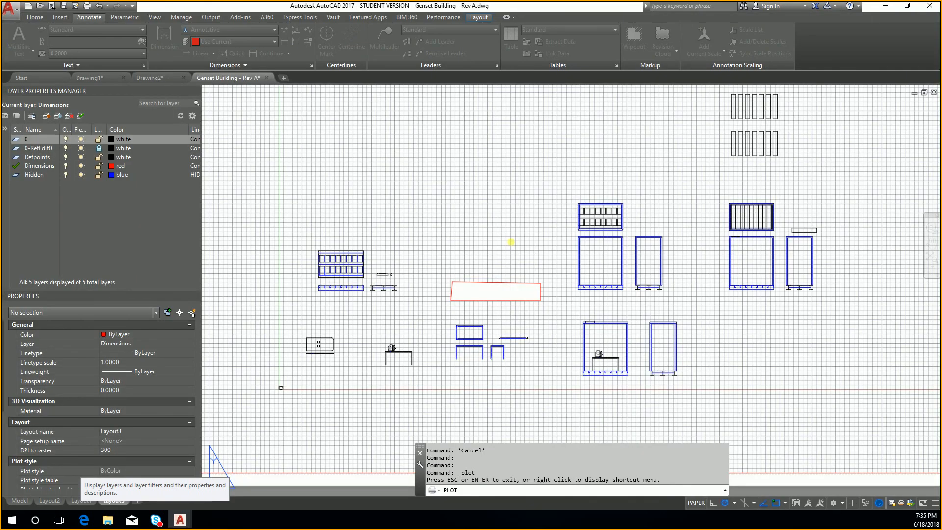
pyautogui.moveTo(508, 226)
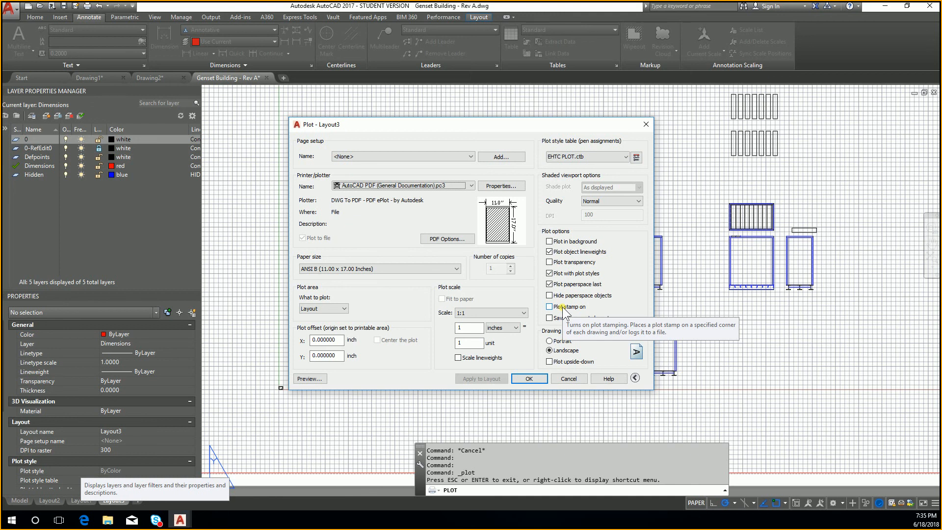
pyautogui.press('Escape')
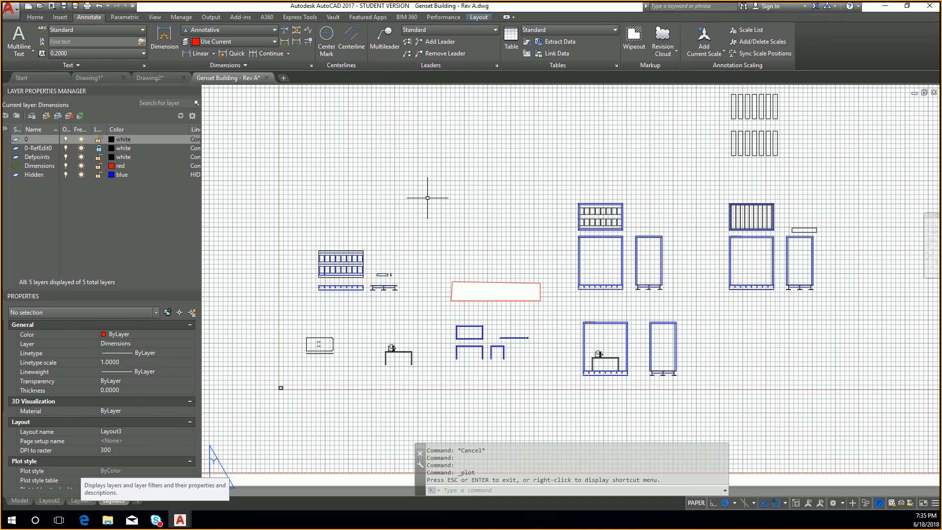
# Plot Layout3 as a single sheet to PDF, overwriting Genset Building - Rev A Layout3 (1).pdf in the Instructor Files folder.
pyautogui.hotkey('ctrl', 'p')
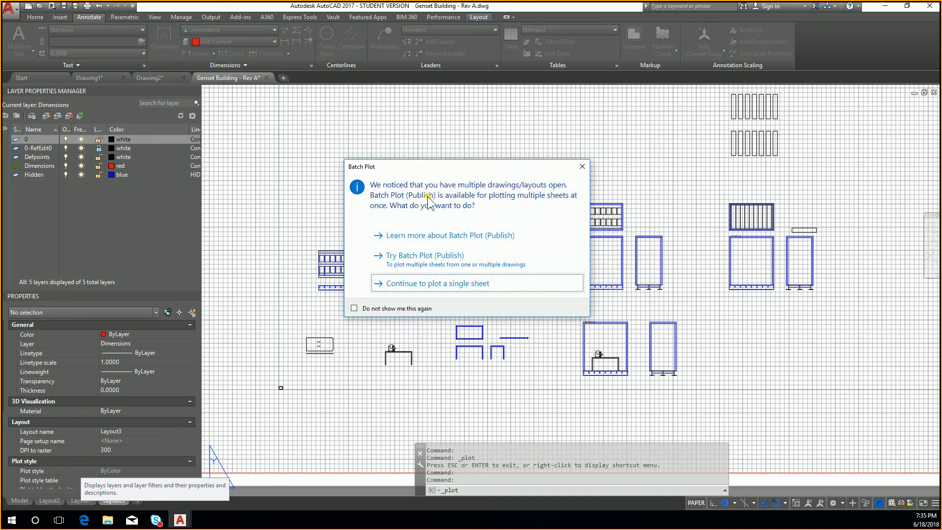
pyautogui.click(483, 283)
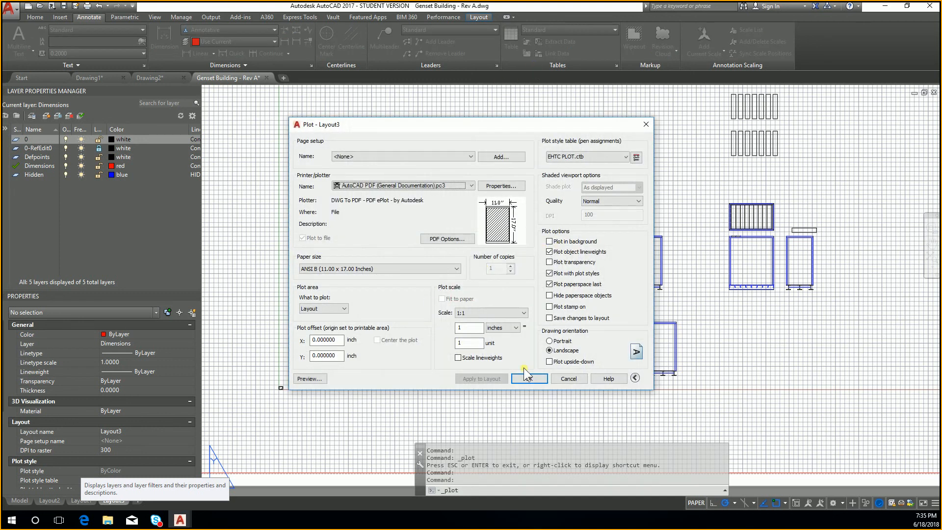
pyautogui.click(528, 379)
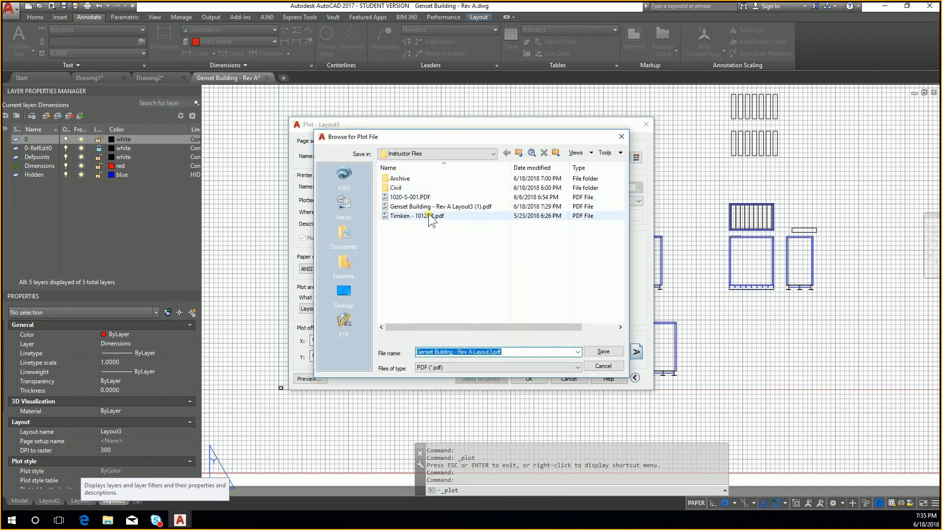
pyautogui.click(452, 206)
pyautogui.doubleClick(453, 202)
pyautogui.click(553, 281)
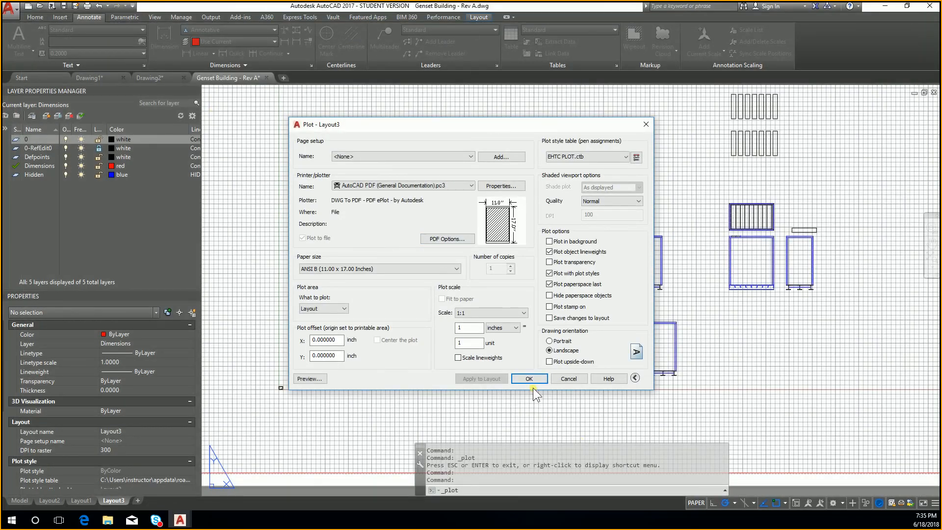
pyautogui.click(532, 378)
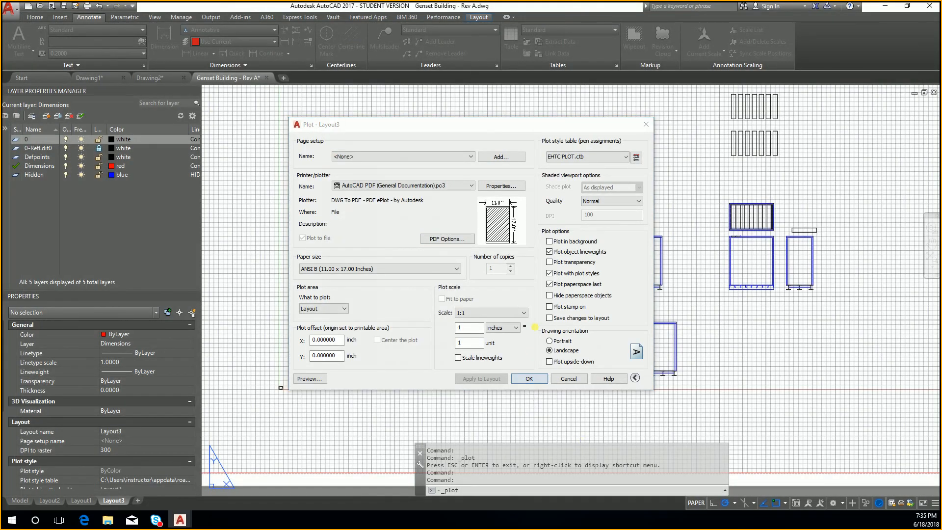
pyautogui.doubleClick(482, 206)
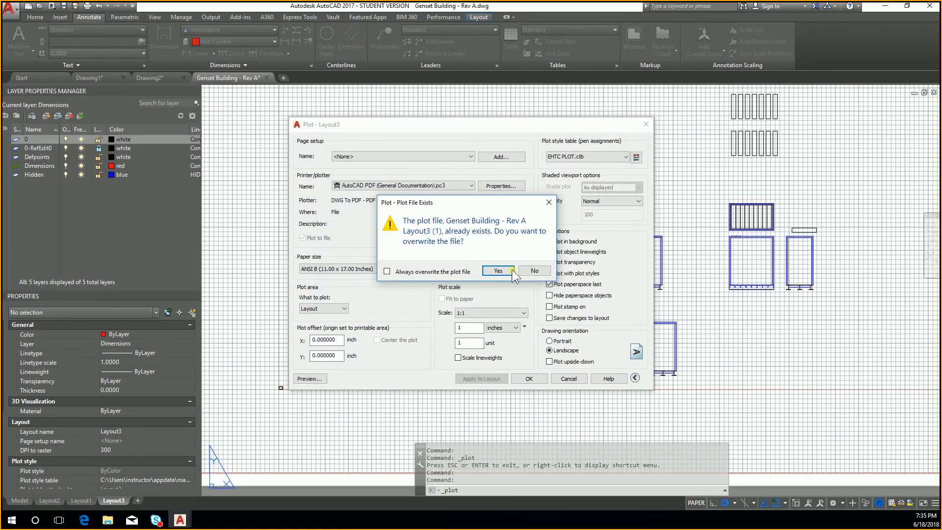
pyautogui.click(498, 270)
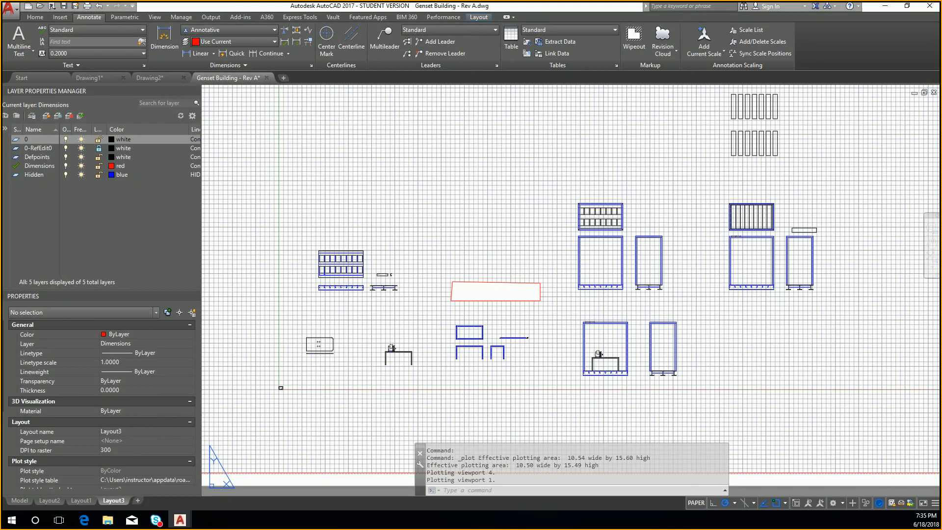
# Switch to the Instructor Files folder and open Genset Building - Rev A Layout3 (1).pdf in Adobe Acrobat Pro.
pyautogui.hotkey('alt', 'Tab')
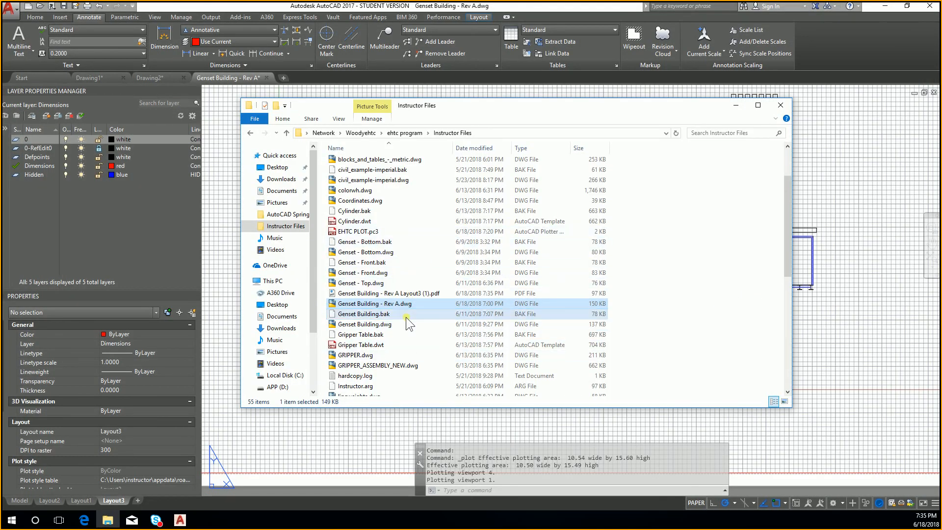
pyautogui.scroll(-5, 406, 318)
pyautogui.scroll(3, 403, 321)
pyautogui.rightClick(386, 232)
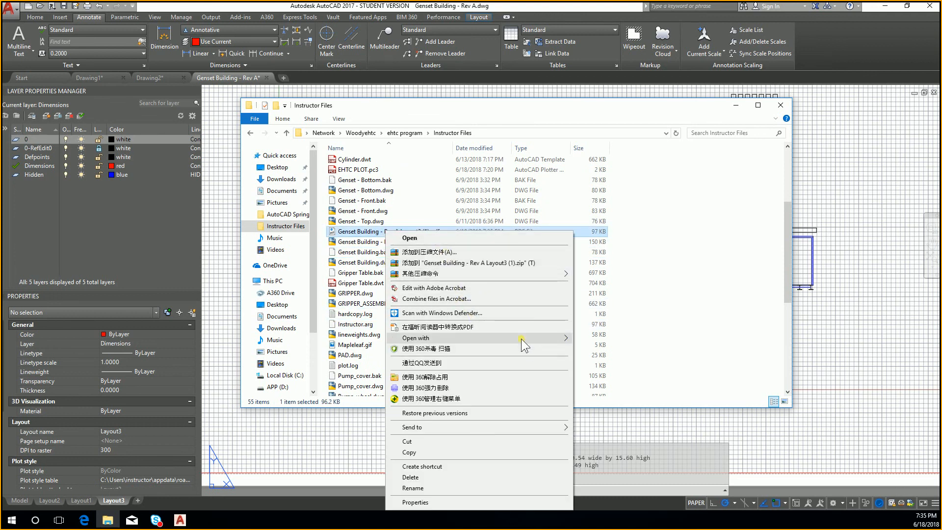
pyautogui.moveTo(554, 339)
pyautogui.click(621, 340)
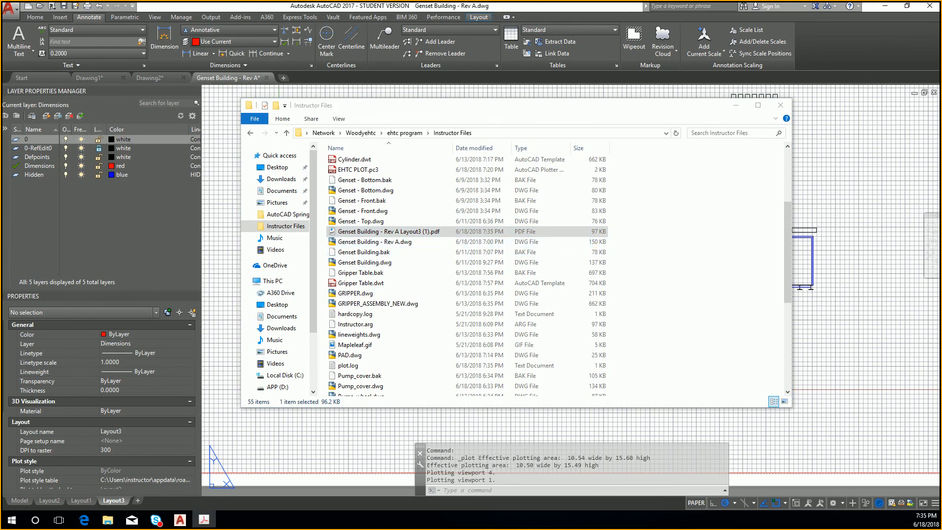
pyautogui.moveTo(941, 222); pyautogui.dragTo(726, 2)
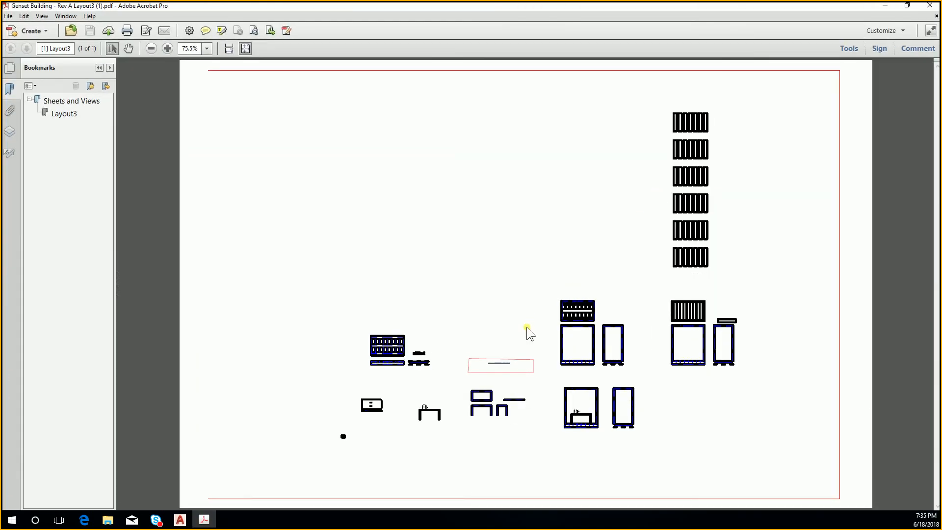
# Examine the red wipeout frame and the area it covers in the plotted PDF, up close and on the full sheet.
pyautogui.keyDown('ctrl'); pyautogui.scroll(4, 514, 358); pyautogui.keyUp('ctrl')
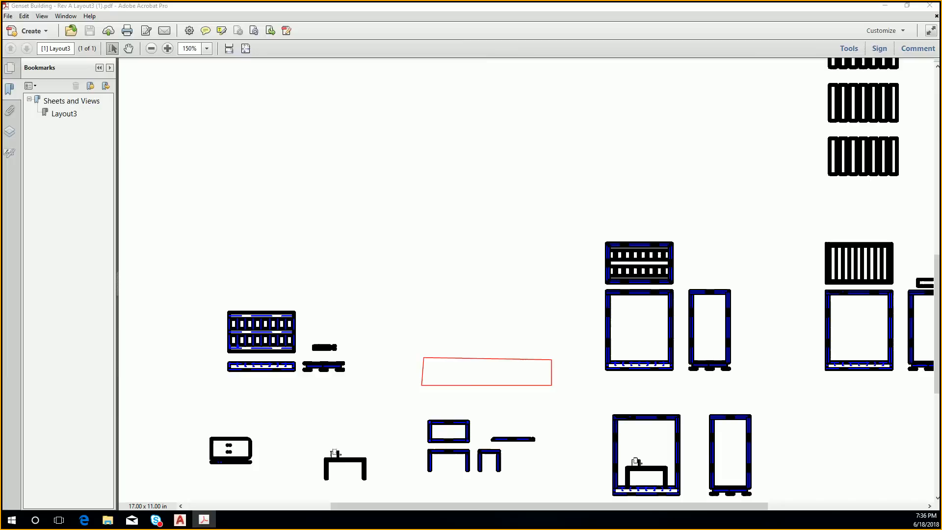
pyautogui.keyDown('ctrl'); pyautogui.scroll(5, 473, 370); pyautogui.keyUp('ctrl')
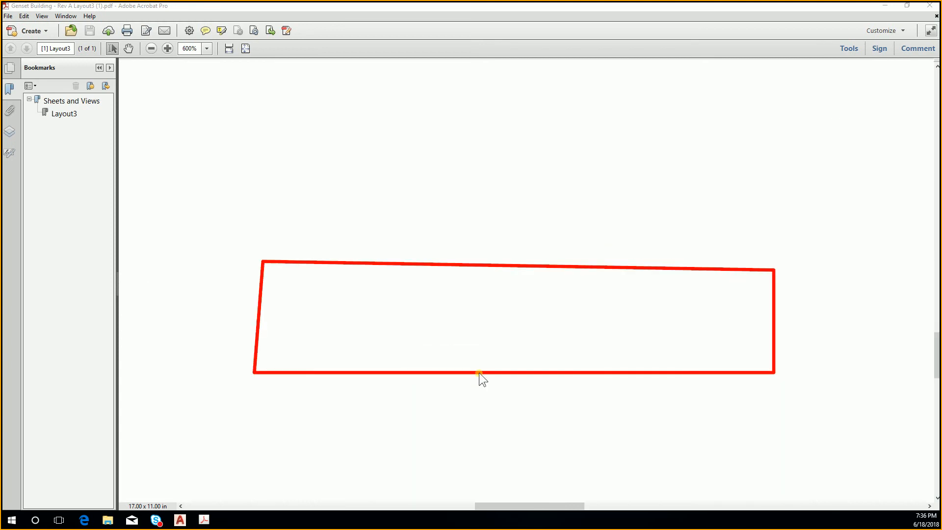
pyautogui.moveTo(479, 372); pyautogui.dragTo(666, 377)
pyautogui.moveTo(588, 295); pyautogui.dragTo(683, 311)
pyautogui.moveTo(524, 260); pyautogui.dragTo(519, 265)
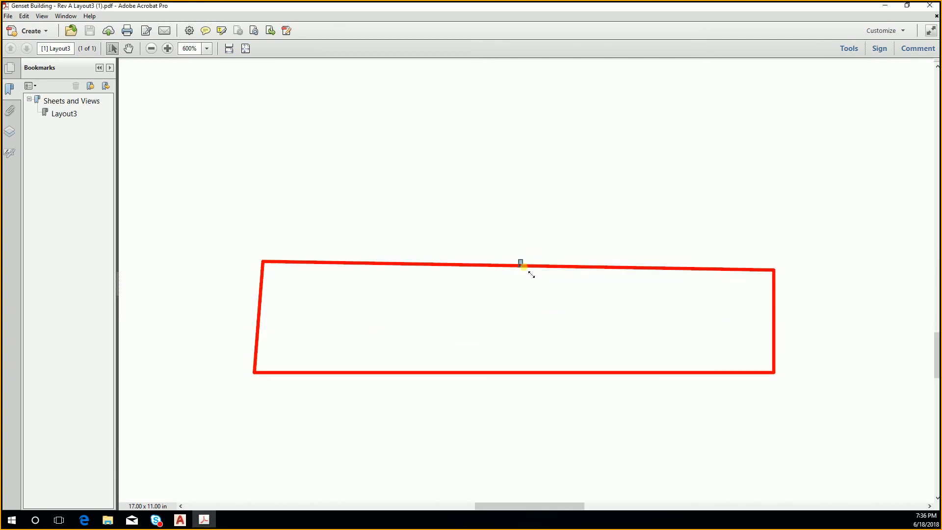
pyautogui.moveTo(580, 284); pyautogui.dragTo(574, 263)
pyautogui.moveTo(541, 258); pyautogui.dragTo(570, 314)
pyautogui.click(446, 296)
pyautogui.keyDown('ctrl'); pyautogui.scroll(-8, 462, 303); pyautogui.keyUp('ctrl')
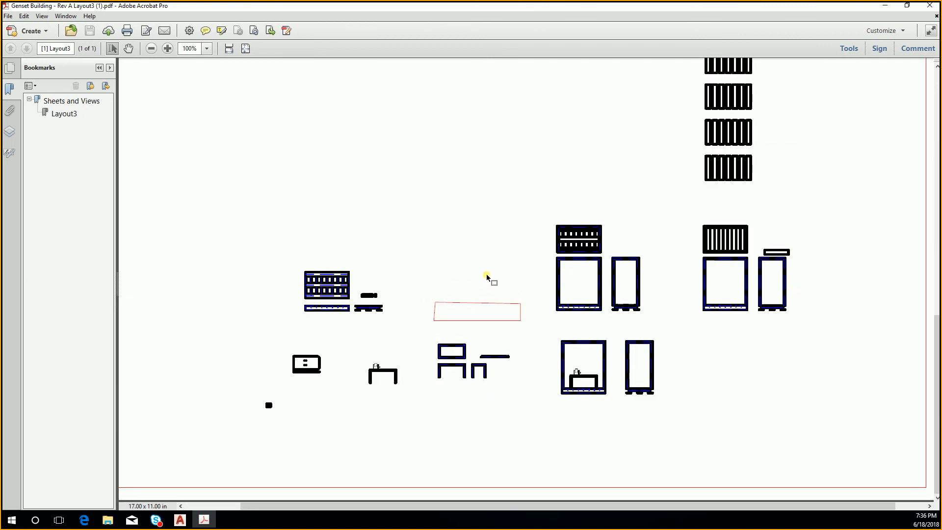
pyautogui.scroll(3, 490, 278)
pyautogui.keyDown('ctrl'); pyautogui.scroll(-1, 506, 260); pyautogui.keyUp('ctrl')
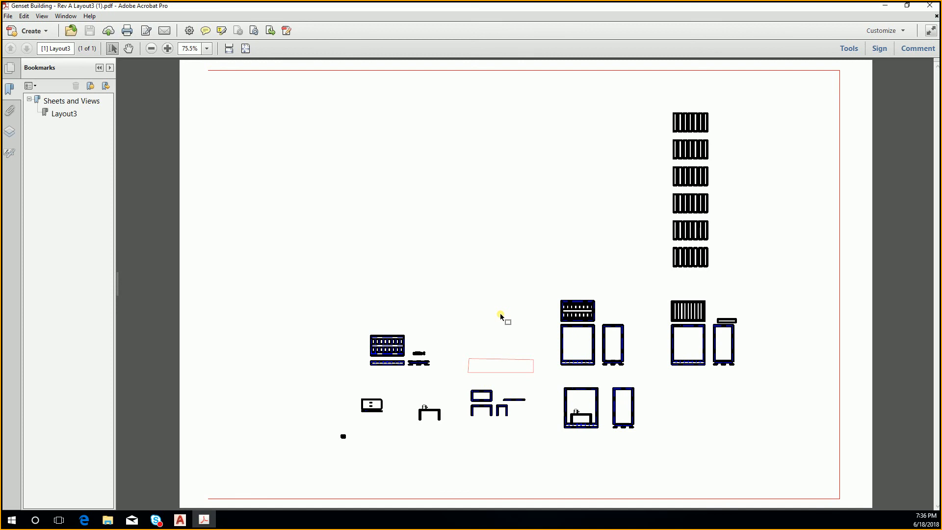
# Close the plotted PDF, minimize the Instructor Files folder window and return to the AutoCAD drawing.
pyautogui.doubleClick(785, 6)
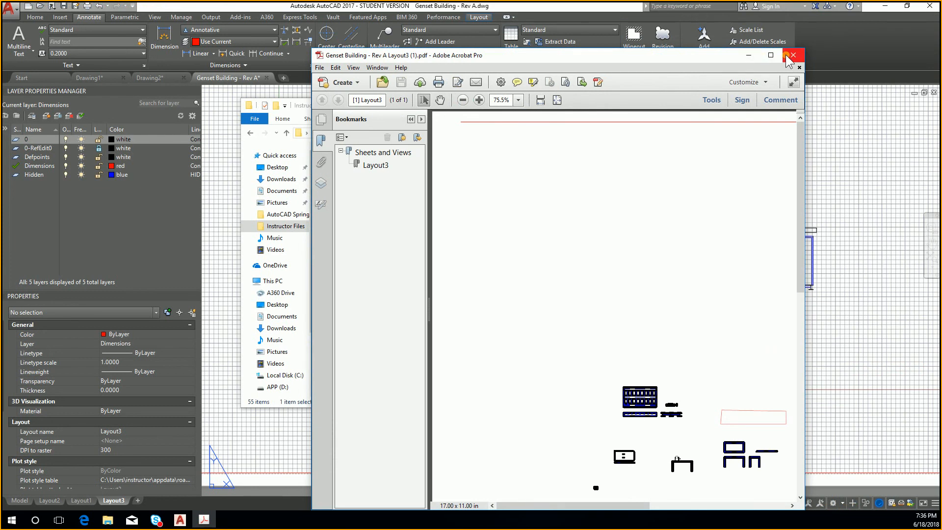
pyautogui.click(786, 56)
pyautogui.click(712, 156)
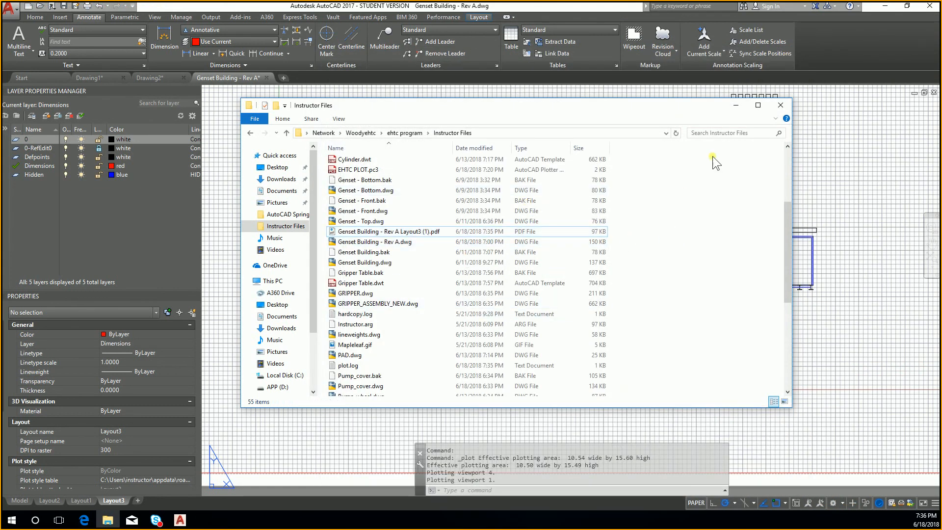
pyautogui.click(736, 105)
pyautogui.press('Escape')
pyautogui.press('Escape')
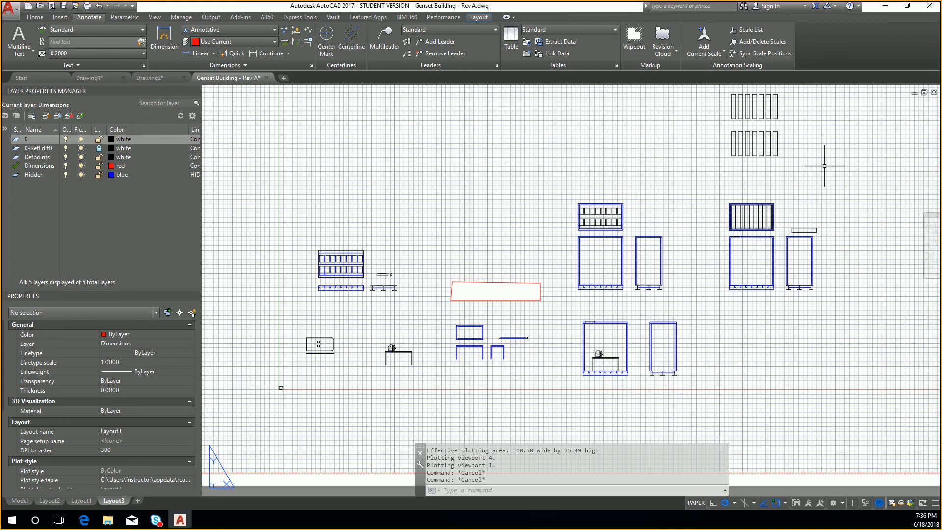
# Open the single-sheet plot settings for Layout3, set the plotter to Adobe PDF and review the shaded viewport quality options.
pyautogui.scroll(-2, 731, 167)
pyautogui.scroll(2, 725, 261)
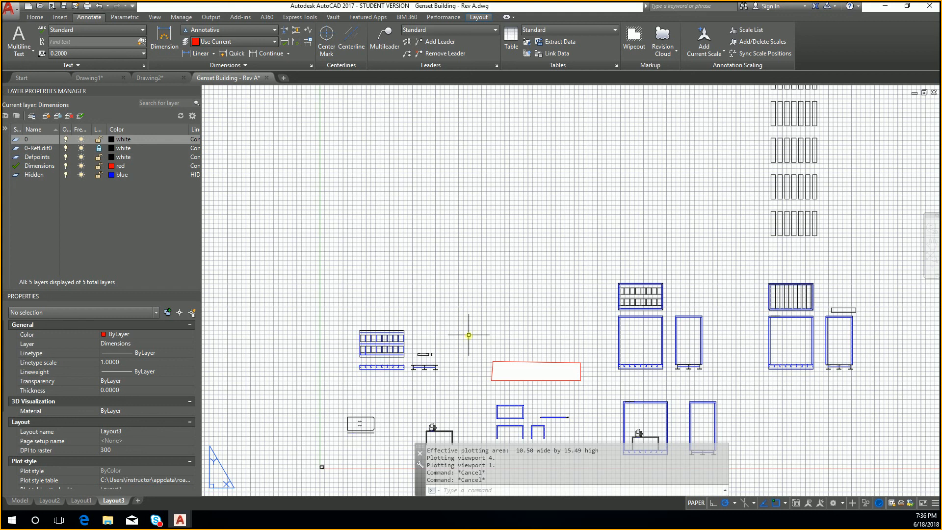
pyautogui.write('plot')
pyautogui.press('Return')
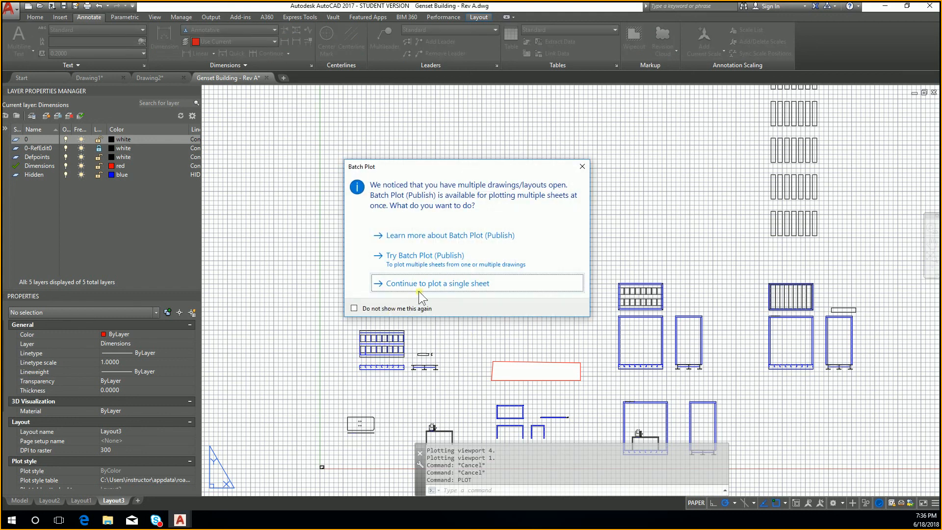
pyautogui.click(419, 289)
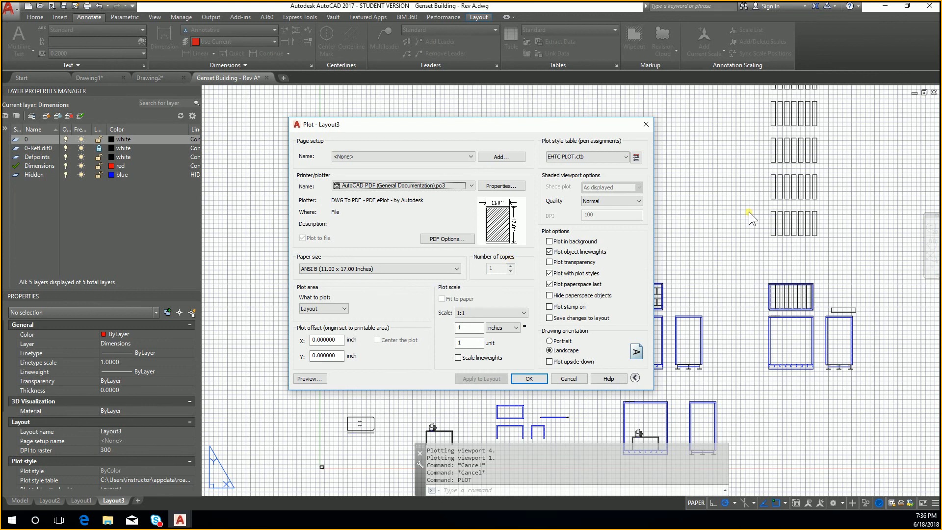
pyautogui.click(617, 201)
pyautogui.click(616, 201)
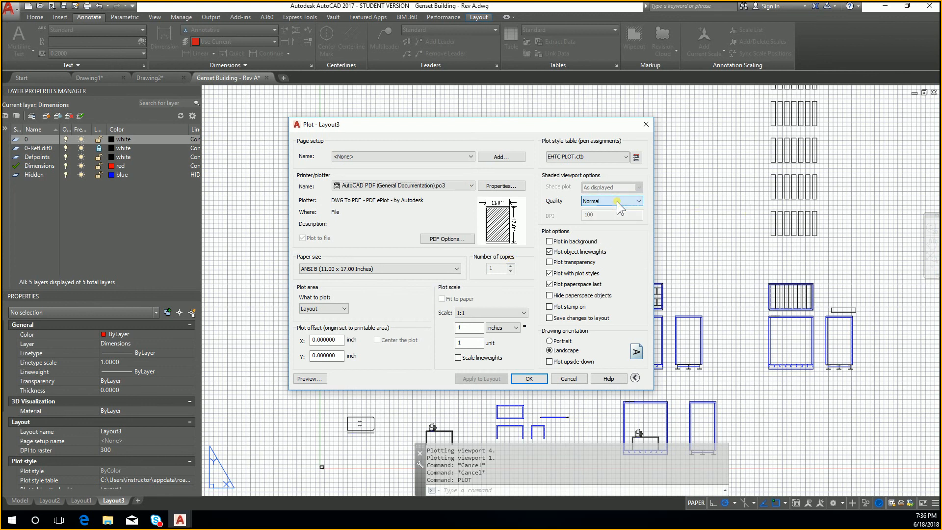
pyautogui.click(456, 186)
pyautogui.click(440, 240)
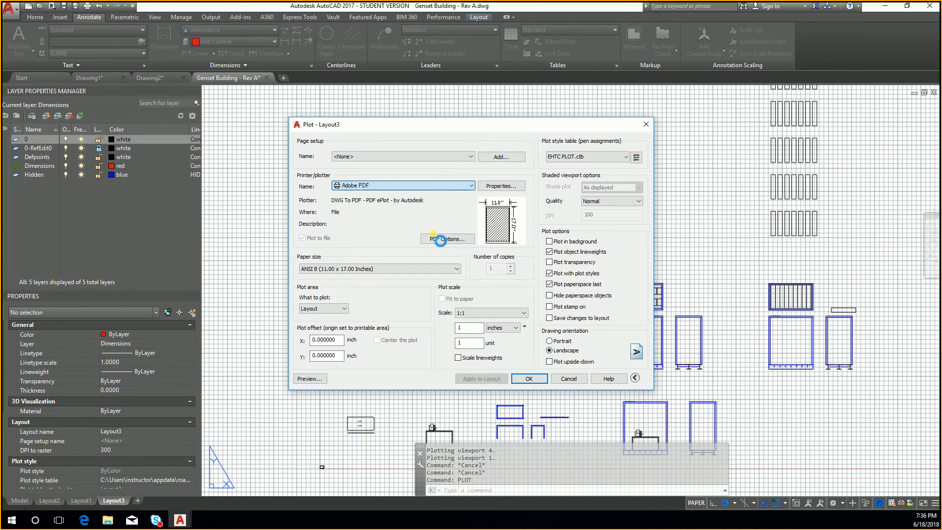
pyautogui.click(598, 201)
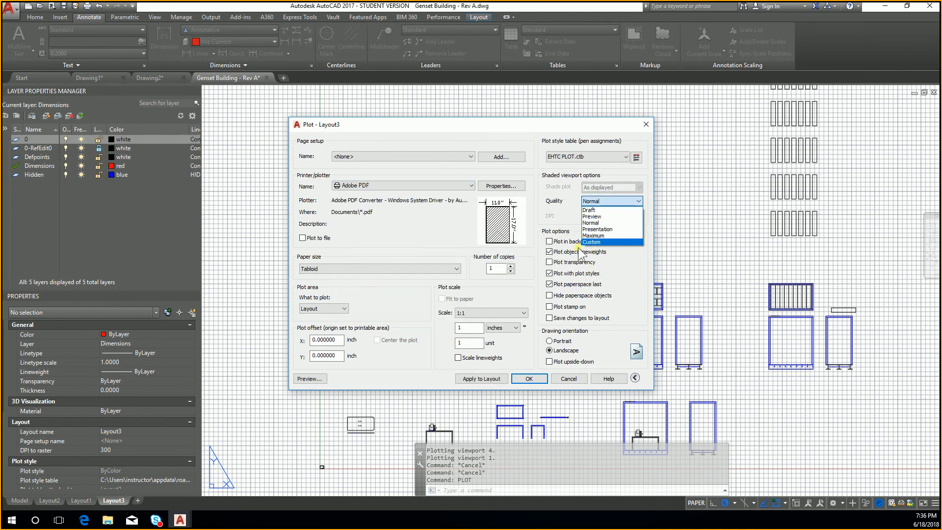
pyautogui.click(540, 218)
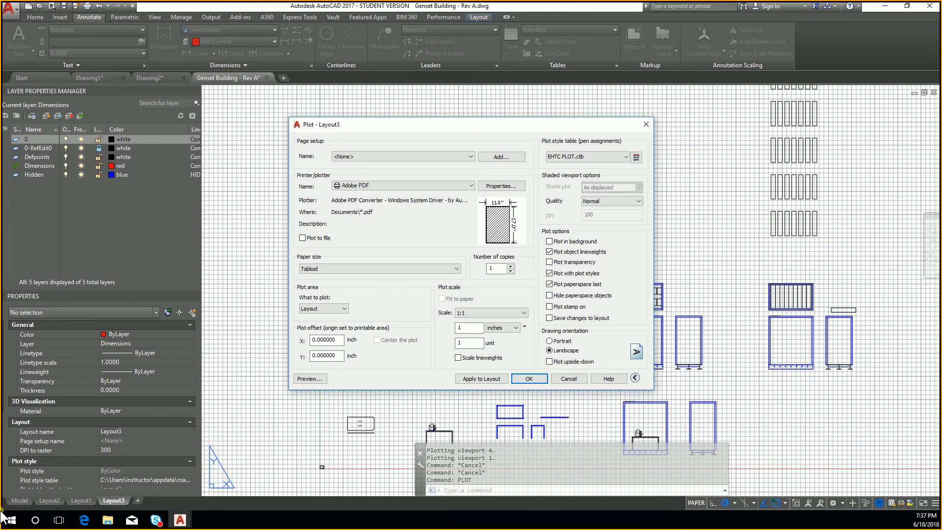
# Review the Adobe PDF plotter's general, port, and device and document settings, and close its configuration.
pyautogui.click(500, 186)
pyautogui.click(386, 148)
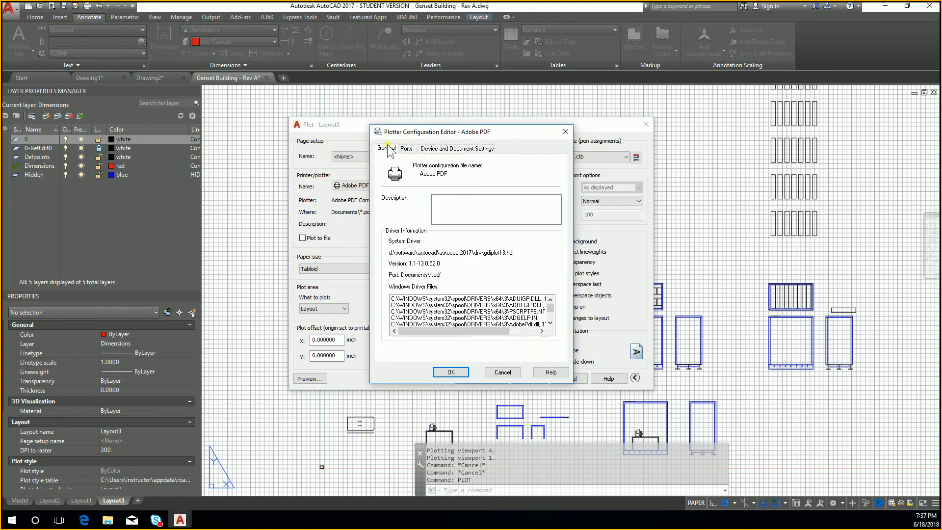
pyautogui.click(406, 148)
pyautogui.click(450, 149)
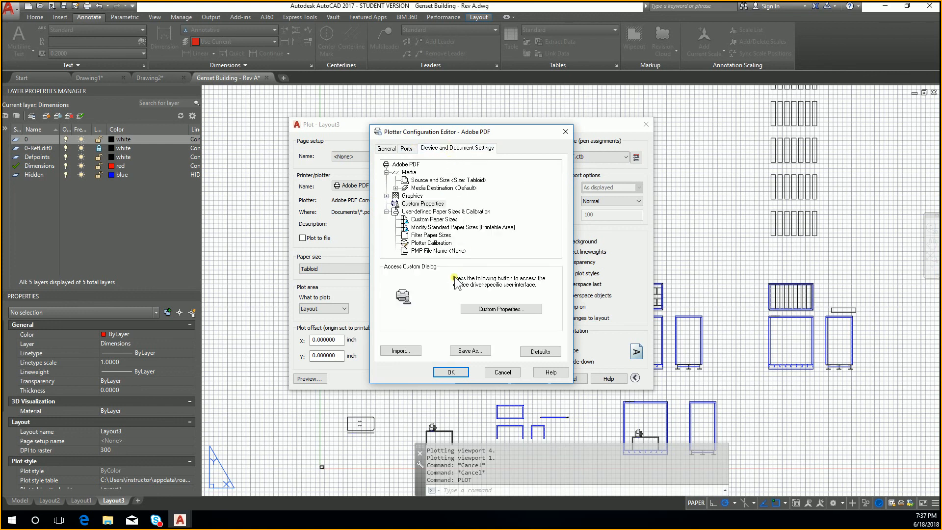
pyautogui.click(451, 372)
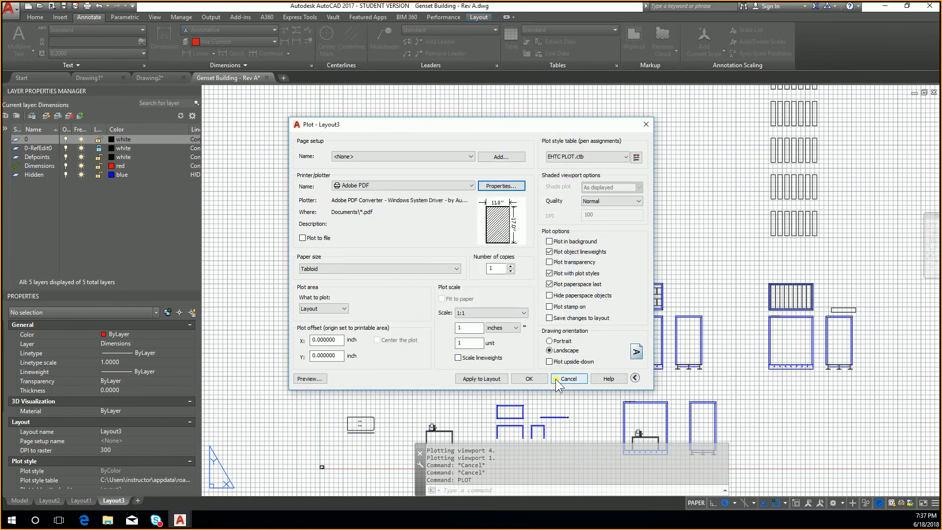
# Apply the current plot settings to Layout3 and close the plot setup without plotting.
pyautogui.click(482, 378)
pyautogui.press('Escape')
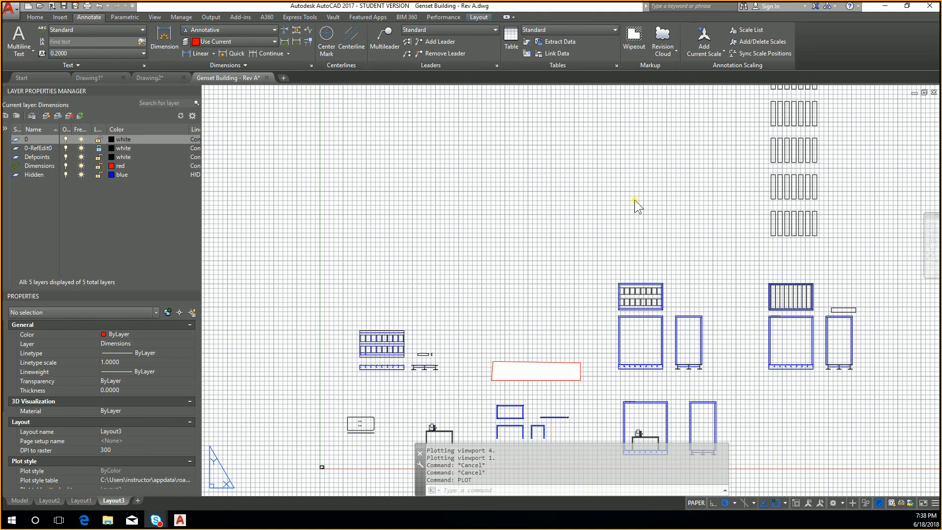
pyautogui.click(527, 175)
pyautogui.click(413, 125)
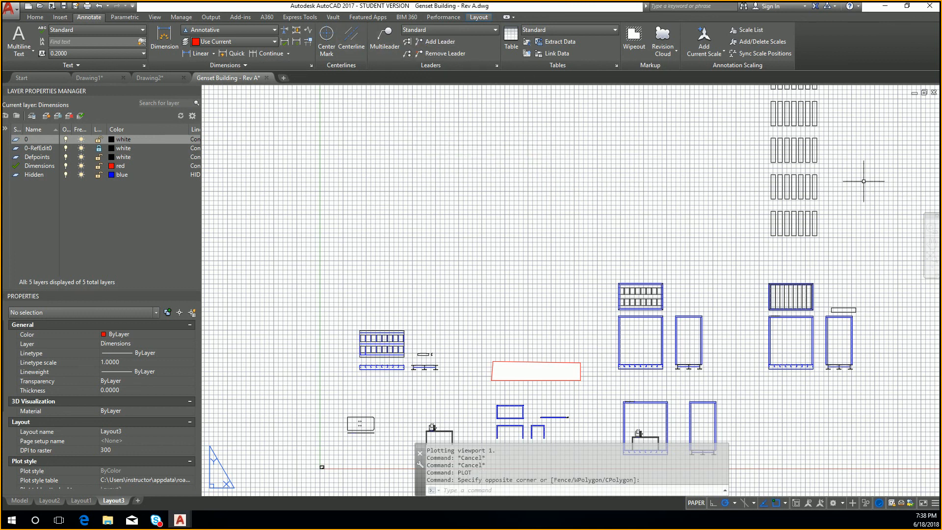
# Erase the red-framed wipeout covering the plan view above the base frame elevations in Layout3.
pyautogui.moveTo(685, 242); pyautogui.dragTo(668, 176, button='middle')
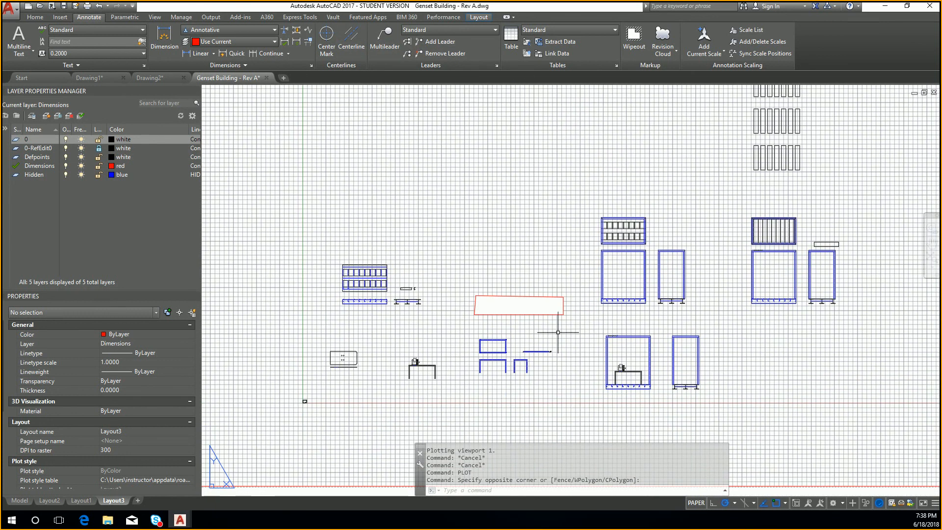
pyautogui.scroll(4, 572, 314)
pyautogui.moveTo(572, 312); pyautogui.dragTo(540, 305)
pyautogui.press('Delete')
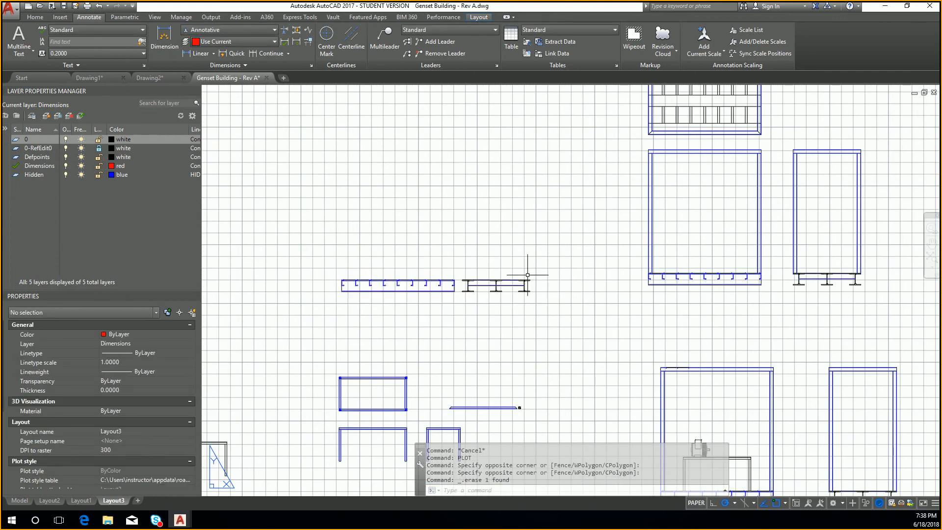
pyautogui.scroll(-3, 527, 279)
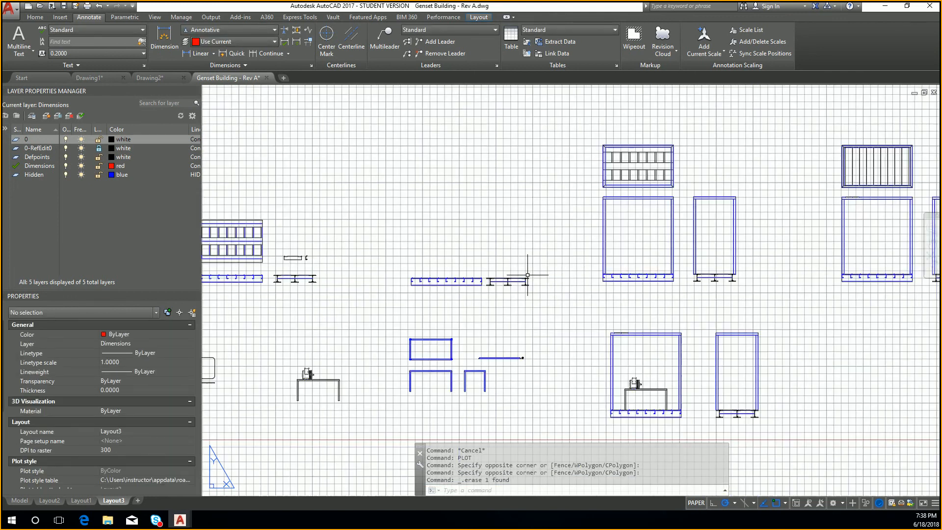
pyautogui.click(446, 32)
pyautogui.click(445, 32)
pyautogui.moveTo(729, 294); pyautogui.dragTo(813, 253, button='middle')
pyautogui.scroll(2, 769, 307)
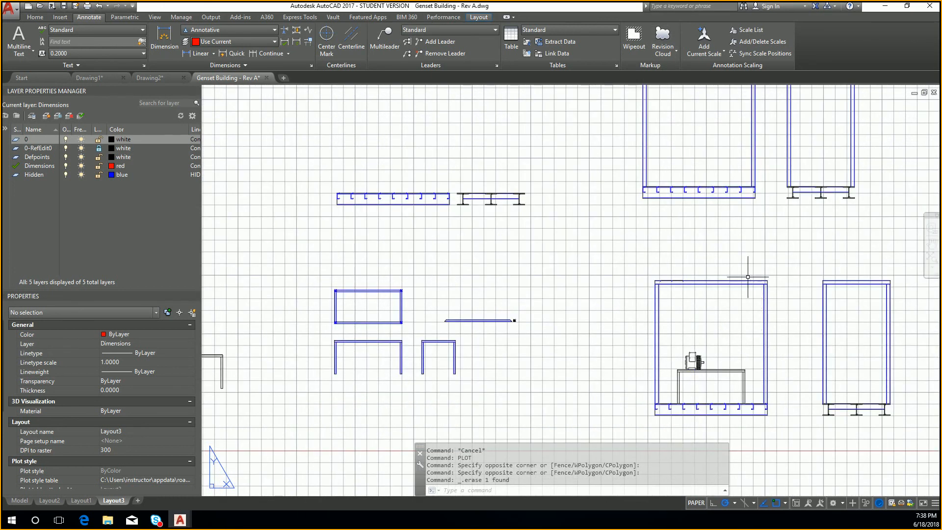